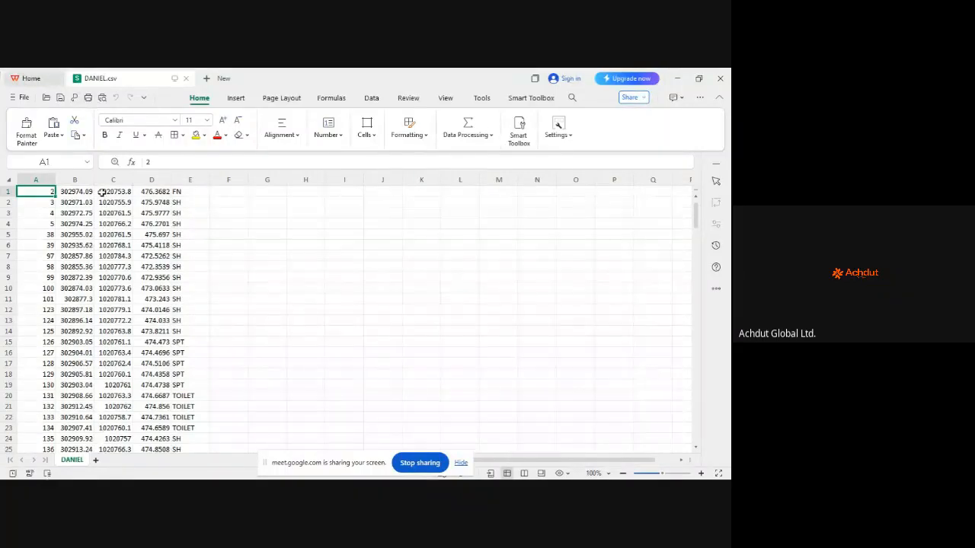
{"action": "scroll", "coordinate": [111, 205], "scroll_direction": "down", "scroll_amount": 18}
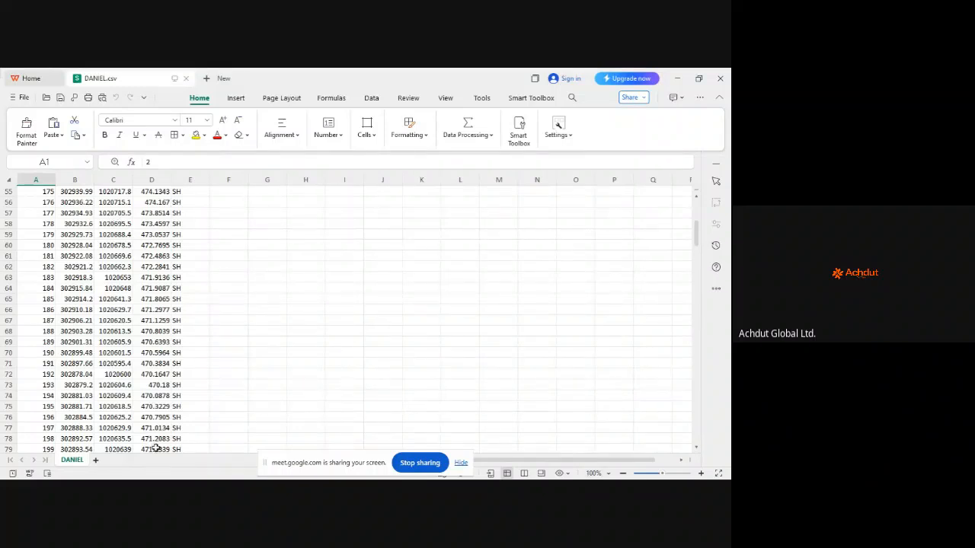
{"action": "mouse_move", "coordinate": [191, 478]}
{"action": "scroll", "coordinate": [123, 250], "scroll_direction": "down", "scroll_amount": 10}
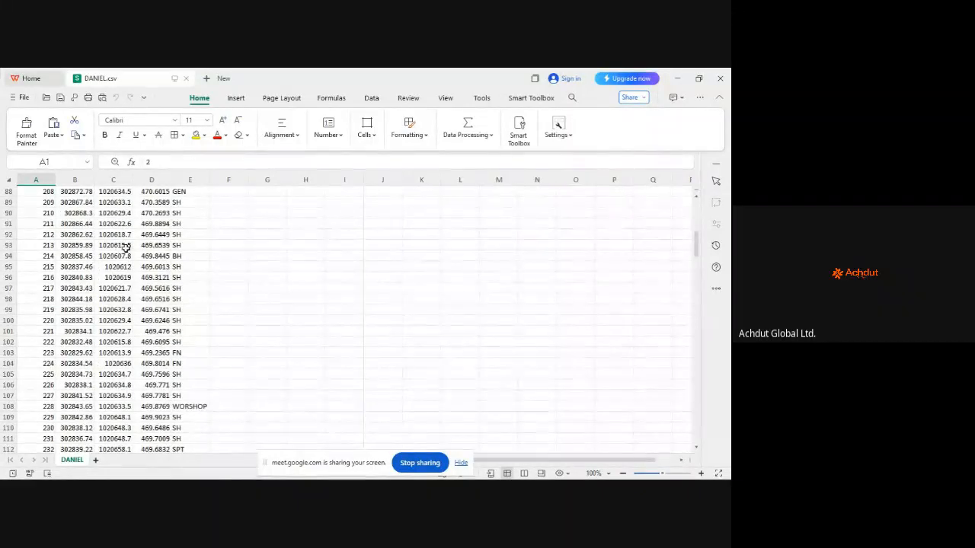
{"action": "scroll", "coordinate": [125, 250], "scroll_direction": "down", "scroll_amount": 5}
{"action": "scroll", "coordinate": [130, 250], "scroll_direction": "down", "scroll_amount": 16}
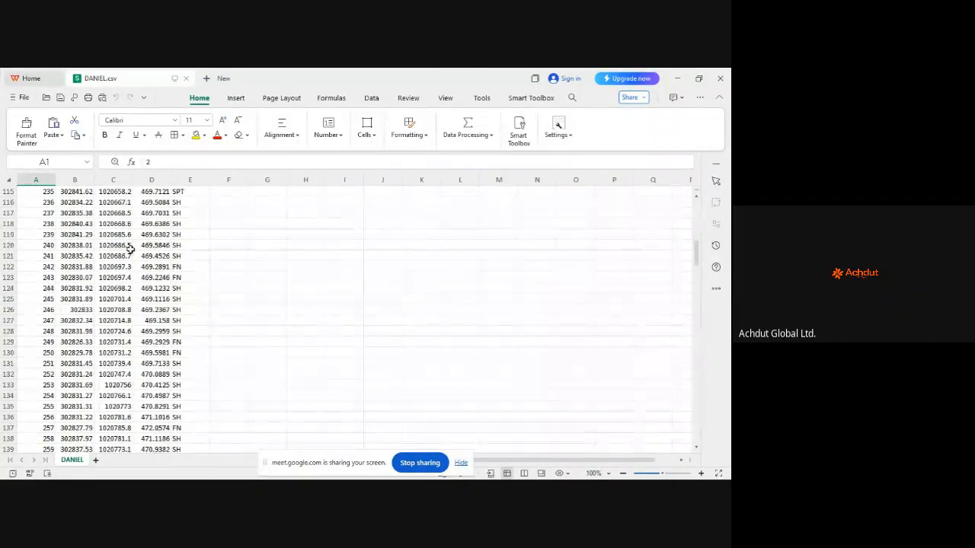
{"action": "scroll", "coordinate": [131, 249], "scroll_direction": "down", "scroll_amount": 9}
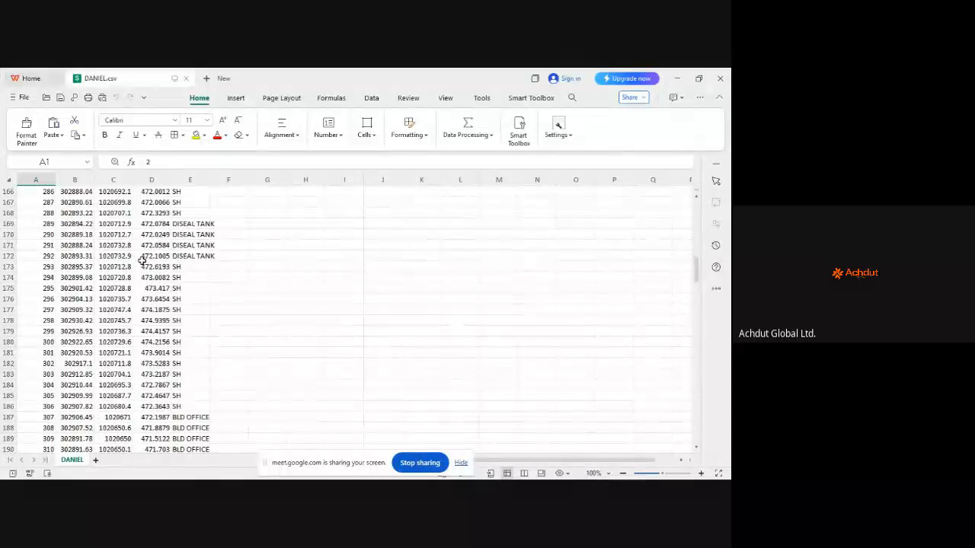
{"action": "scroll", "coordinate": [153, 277], "scroll_direction": "down", "scroll_amount": 20}
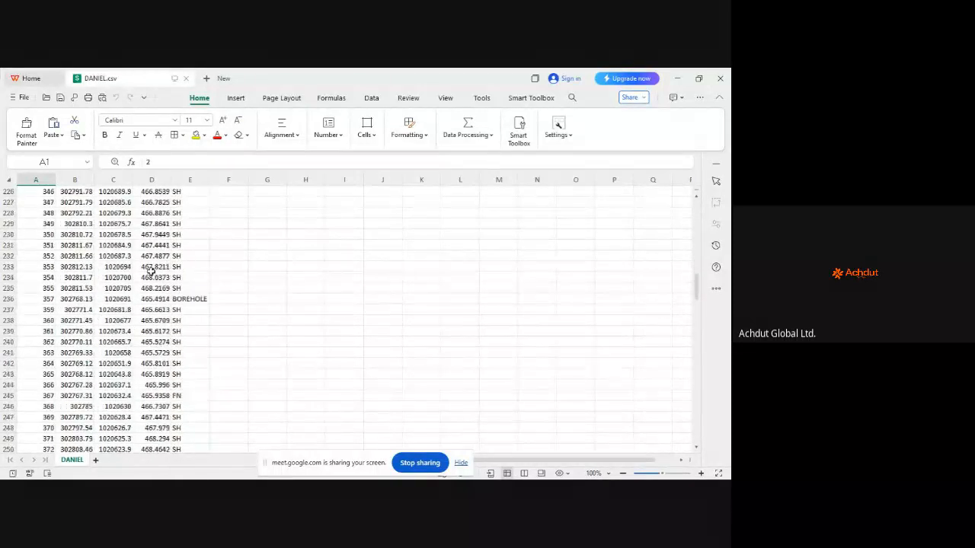
{"action": "scroll", "coordinate": [151, 268], "scroll_direction": "down", "scroll_amount": 10}
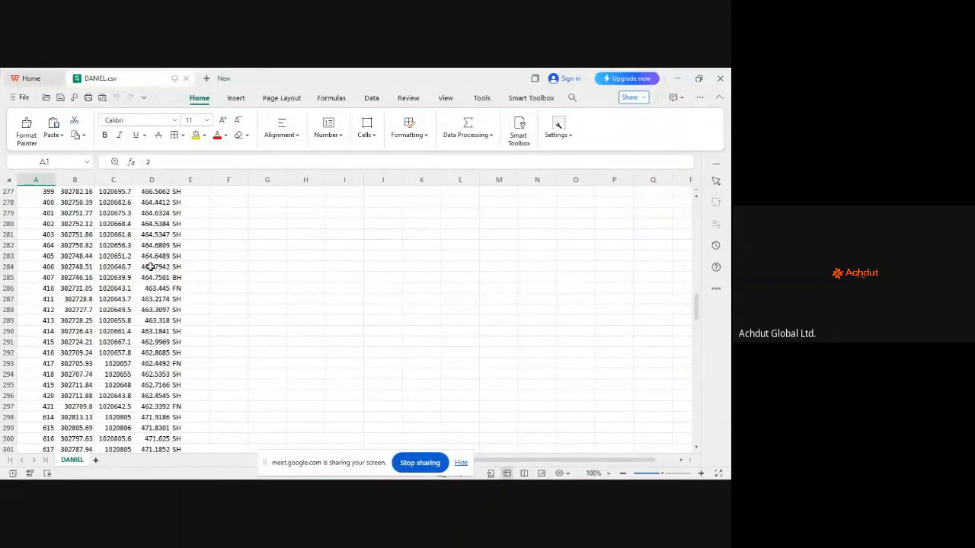
{"action": "scroll", "coordinate": [151, 265], "scroll_direction": "down", "scroll_amount": 6}
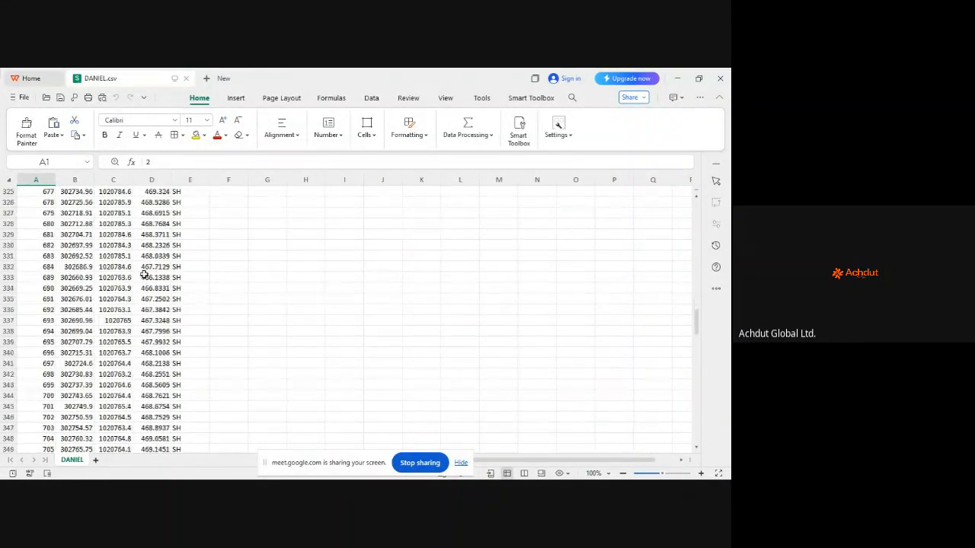
{"action": "scroll", "coordinate": [143, 272], "scroll_direction": "down", "scroll_amount": 15}
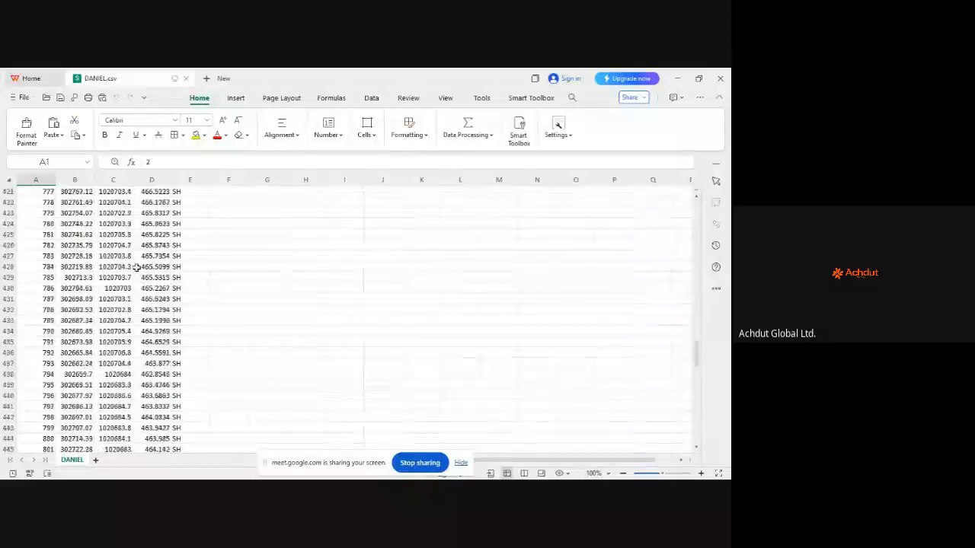
{"action": "scroll", "coordinate": [137, 267], "scroll_direction": "down", "scroll_amount": 9}
{"action": "scroll", "coordinate": [127, 264], "scroll_direction": "down", "scroll_amount": 10}
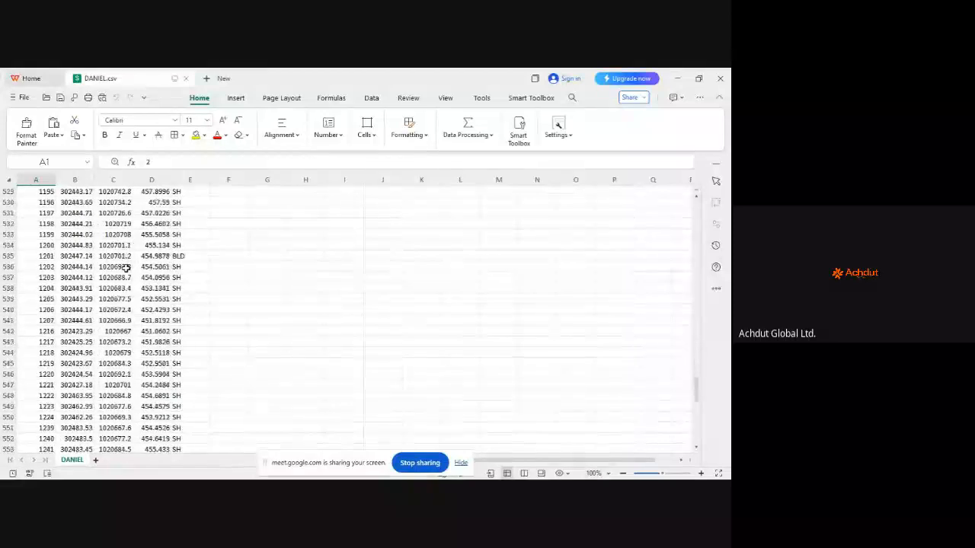
{"action": "scroll", "coordinate": [126, 268], "scroll_direction": "down", "scroll_amount": 20}
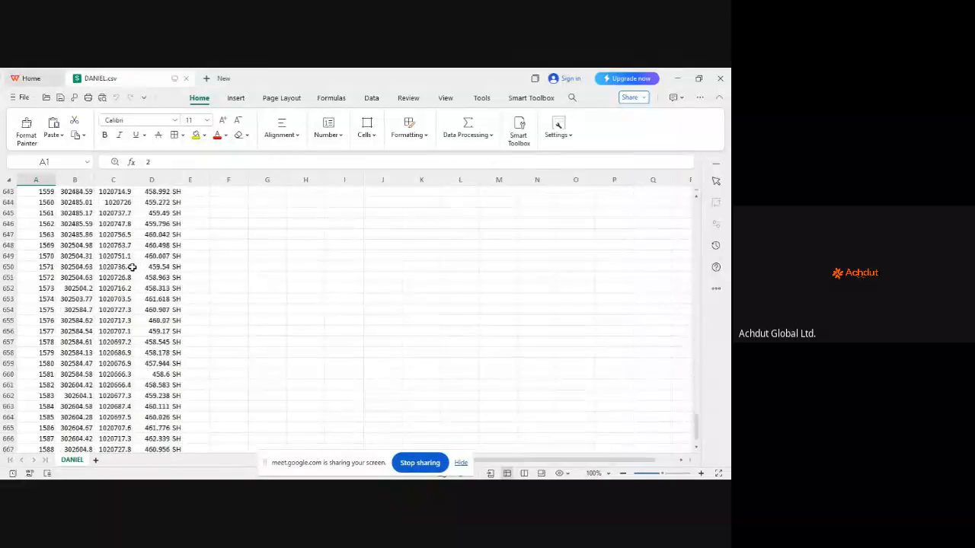
{"action": "scroll", "coordinate": [132, 267], "scroll_direction": "down", "scroll_amount": 10}
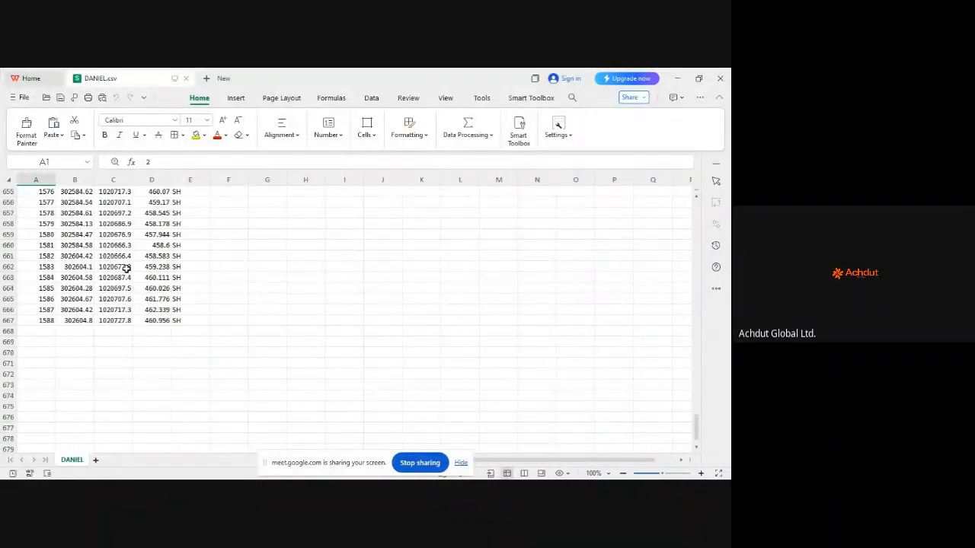
{"action": "scroll", "coordinate": [158, 301], "scroll_direction": "up", "scroll_amount": 2}
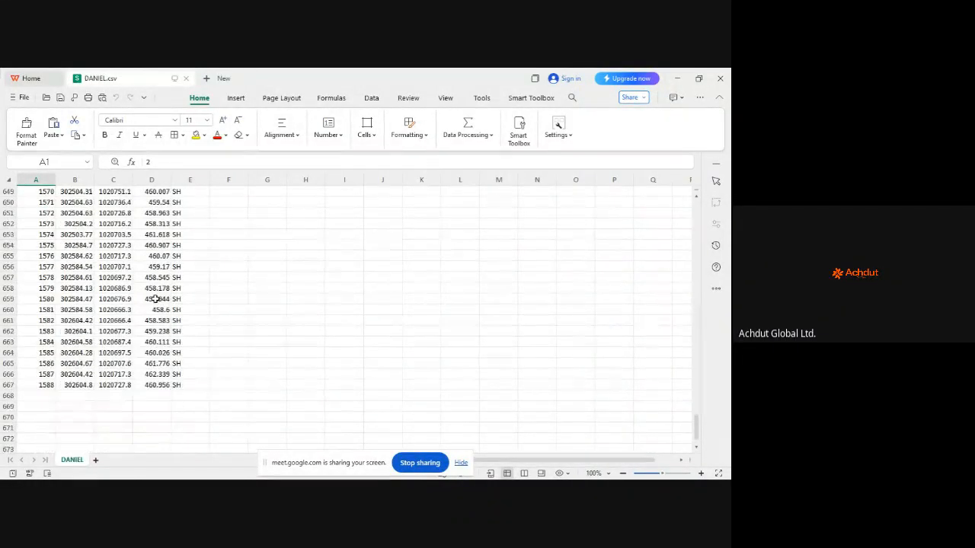
{"action": "scroll", "coordinate": [155, 299], "scroll_direction": "up", "scroll_amount": 4}
{"action": "scroll", "coordinate": [141, 291], "scroll_direction": "up", "scroll_amount": 15}
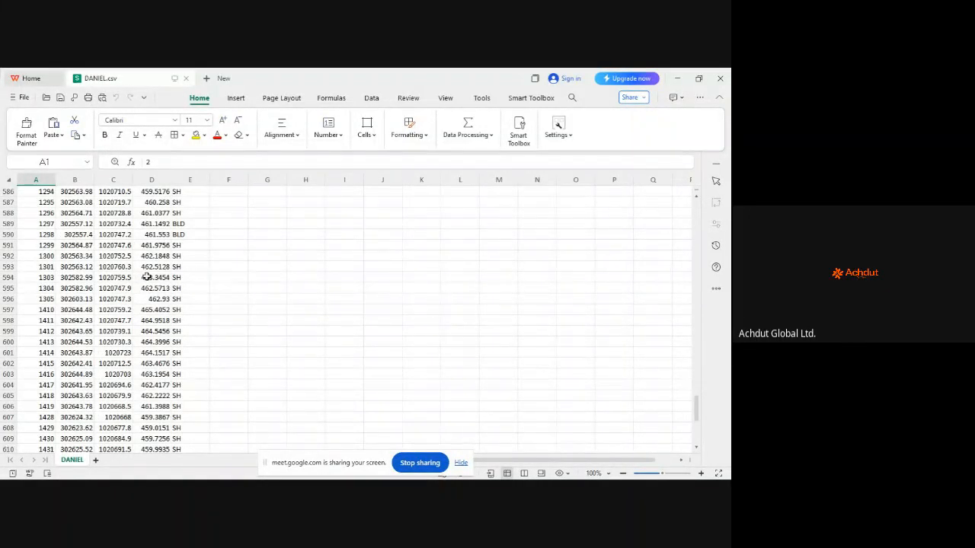
{"action": "scroll", "coordinate": [191, 234], "scroll_direction": "up", "scroll_amount": 4}
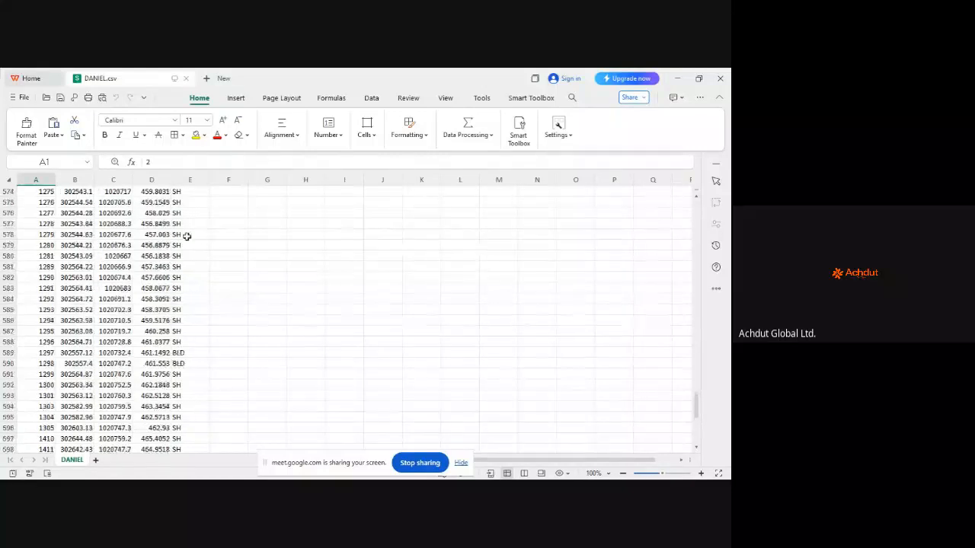
{"action": "scroll", "coordinate": [122, 255], "scroll_direction": "up", "scroll_amount": 12}
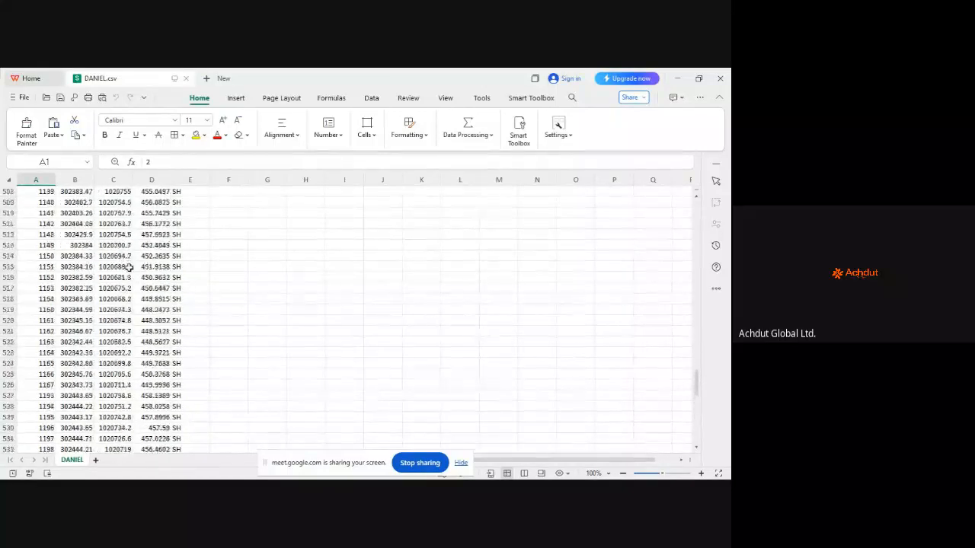
{"action": "scroll", "coordinate": [137, 277], "scroll_direction": "up", "scroll_amount": 6}
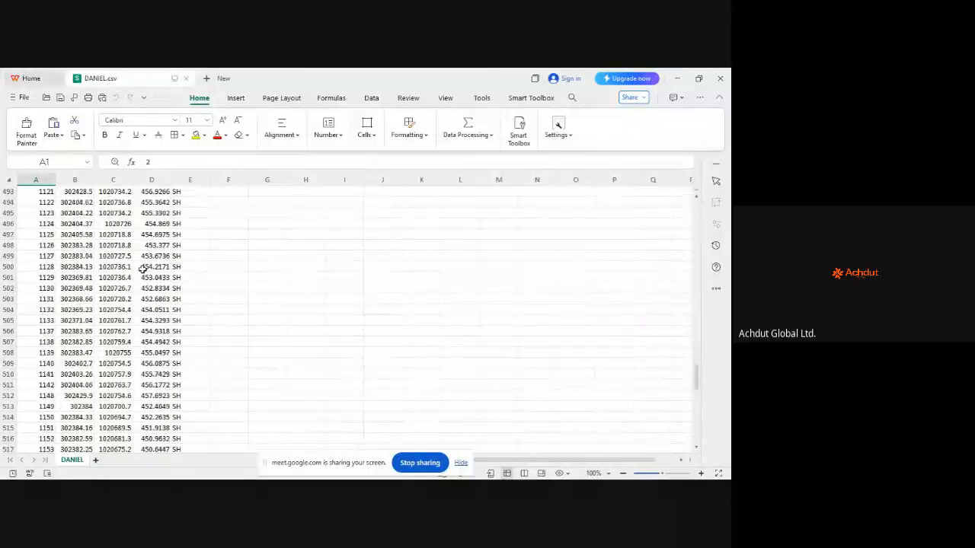
{"action": "scroll", "coordinate": [145, 267], "scroll_direction": "down", "scroll_amount": 3}
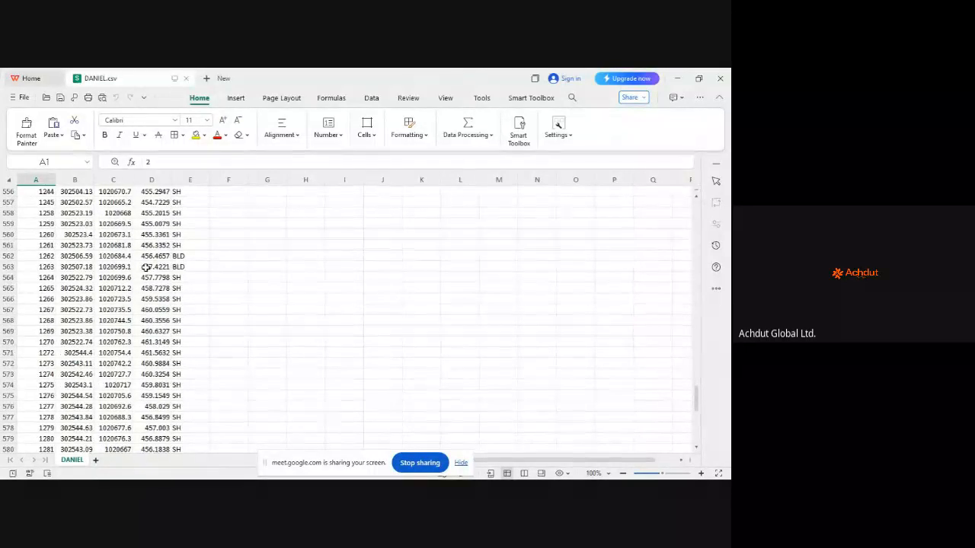
{"action": "scroll", "coordinate": [146, 267], "scroll_direction": "down", "scroll_amount": 2}
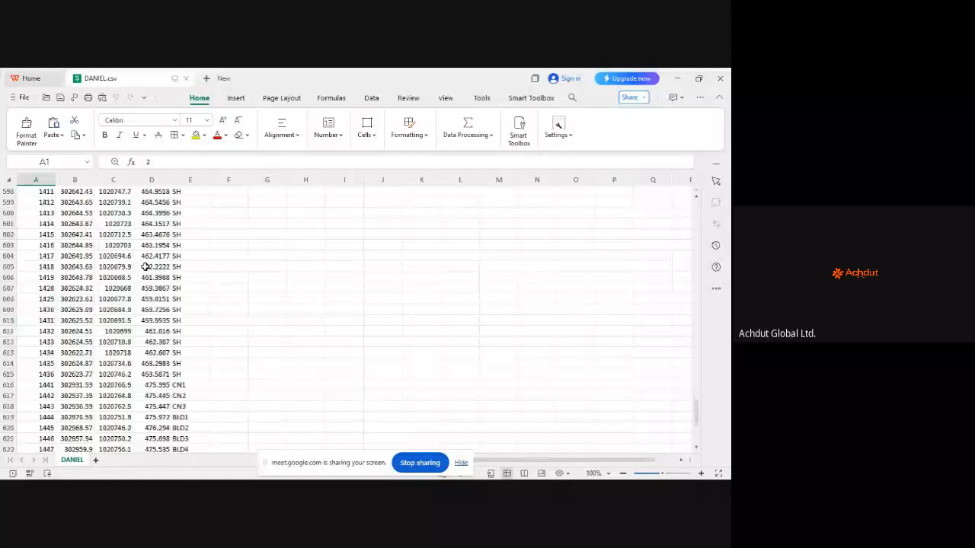
{"action": "scroll", "coordinate": [146, 266], "scroll_direction": "down", "scroll_amount": 4}
{"action": "scroll", "coordinate": [146, 266], "scroll_direction": "down", "scroll_amount": 4}
{"action": "scroll", "coordinate": [145, 263], "scroll_direction": "up", "scroll_amount": 16}
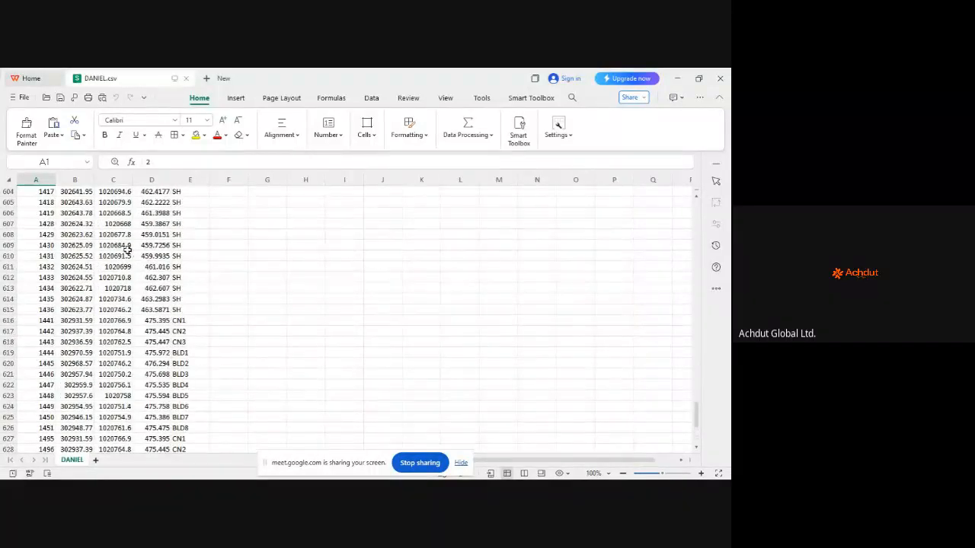
{"action": "scroll", "coordinate": [135, 260], "scroll_direction": "up", "scroll_amount": 14}
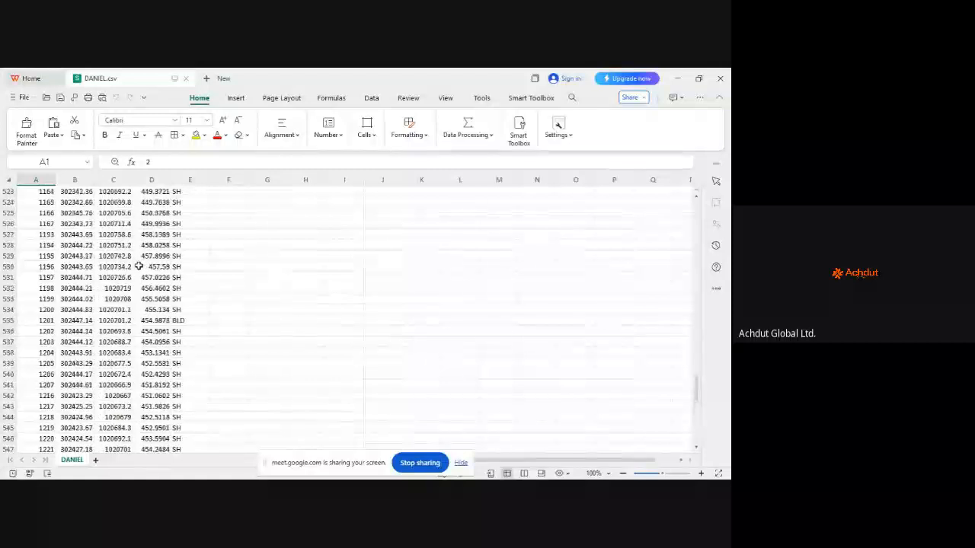
{"action": "scroll", "coordinate": [139, 267], "scroll_direction": "up", "scroll_amount": 19}
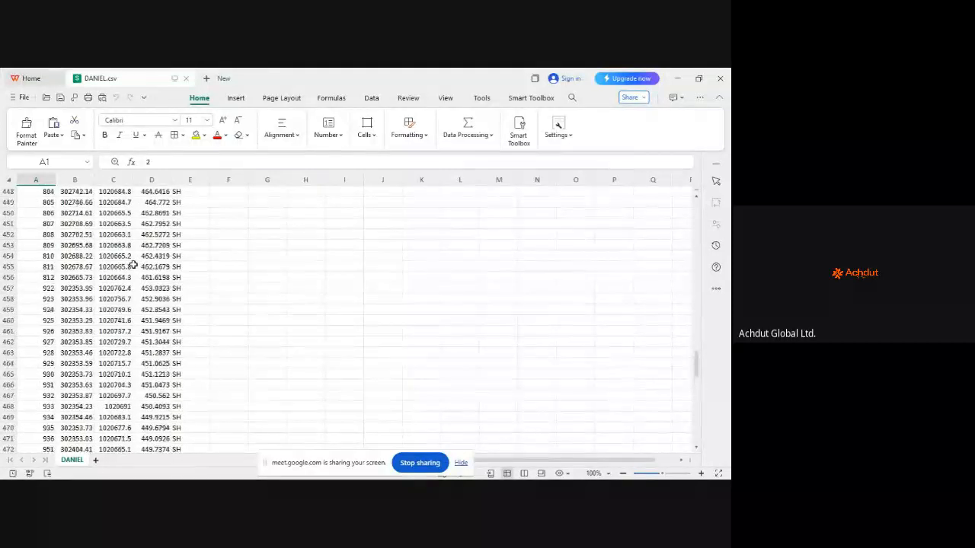
{"action": "scroll", "coordinate": [133, 265], "scroll_direction": "up", "scroll_amount": 20}
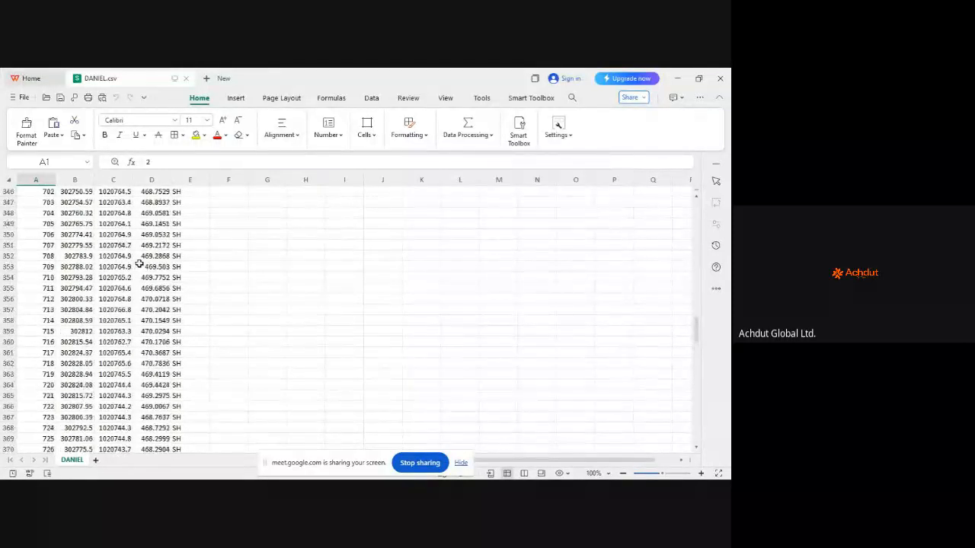
{"action": "scroll", "coordinate": [139, 264], "scroll_direction": "up", "scroll_amount": 20}
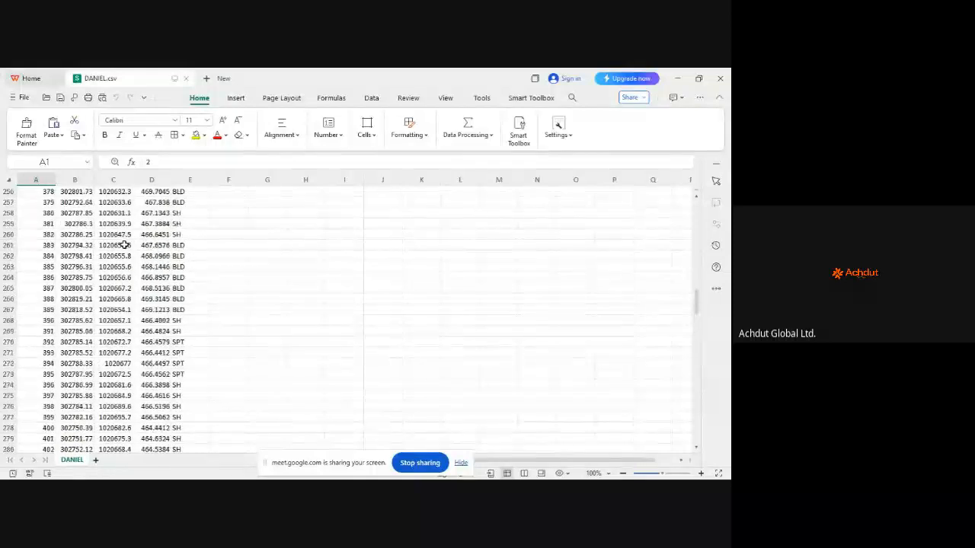
{"action": "scroll", "coordinate": [124, 245], "scroll_direction": "up", "scroll_amount": 20}
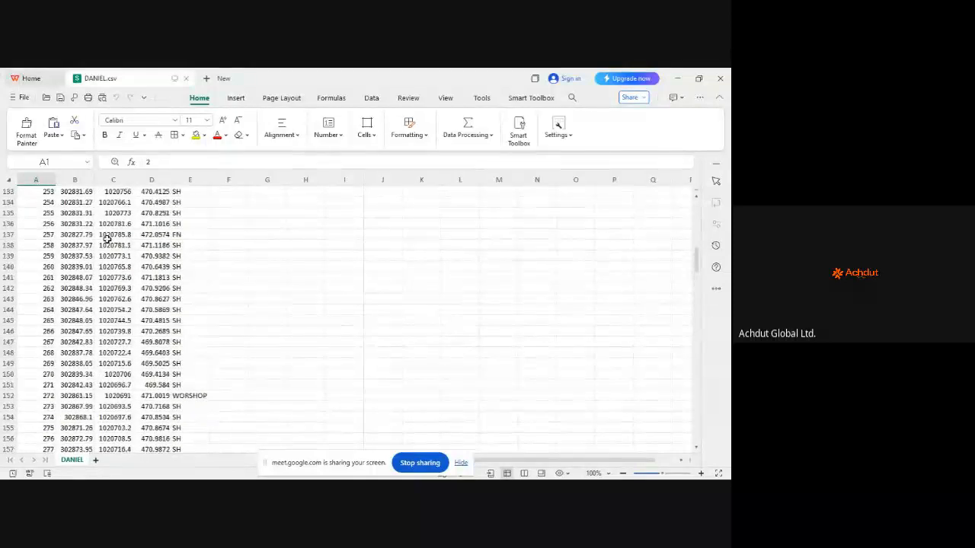
{"action": "scroll", "coordinate": [107, 238], "scroll_direction": "up", "scroll_amount": 20}
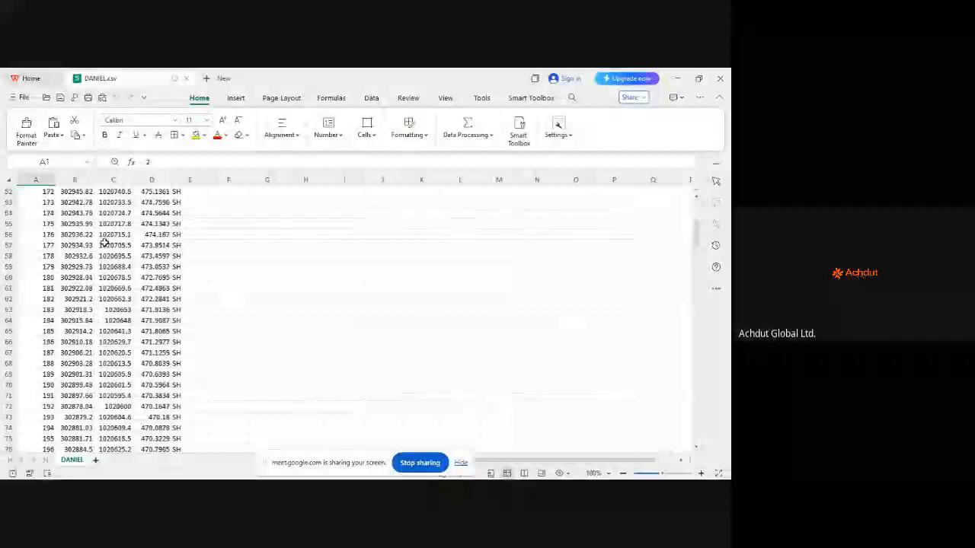
{"action": "scroll", "coordinate": [105, 242], "scroll_direction": "up", "scroll_amount": 17}
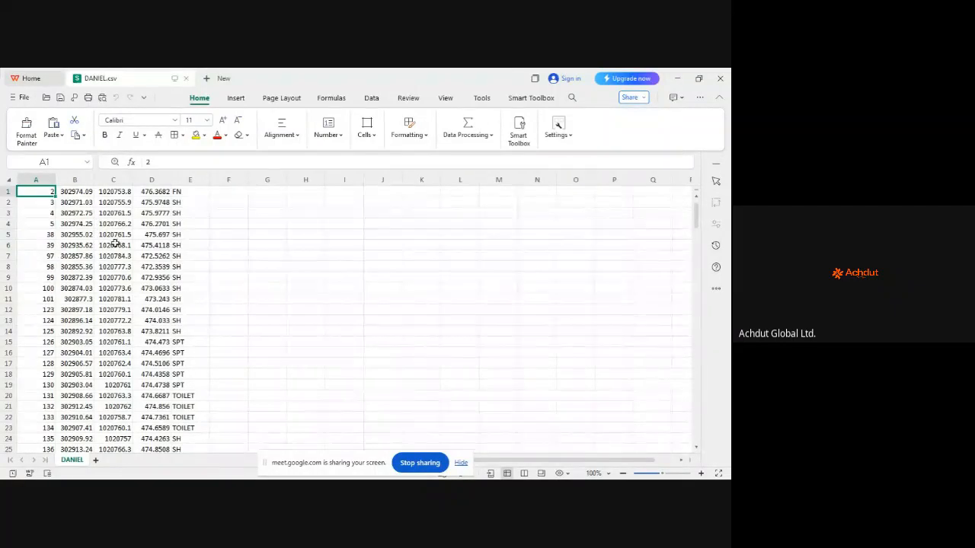
{"action": "scroll", "coordinate": [73, 276], "scroll_direction": "down", "scroll_amount": 16}
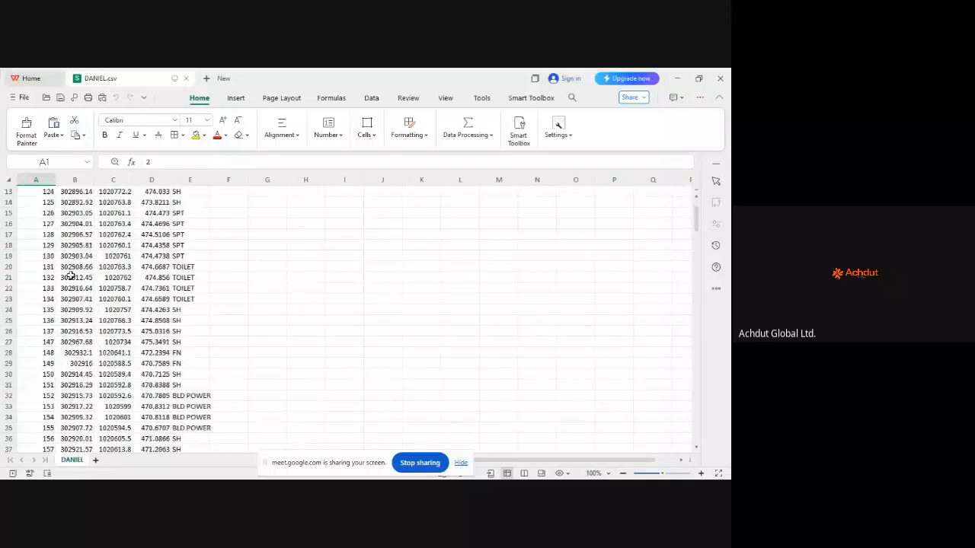
{"action": "scroll", "coordinate": [72, 276], "scroll_direction": "down", "scroll_amount": 8}
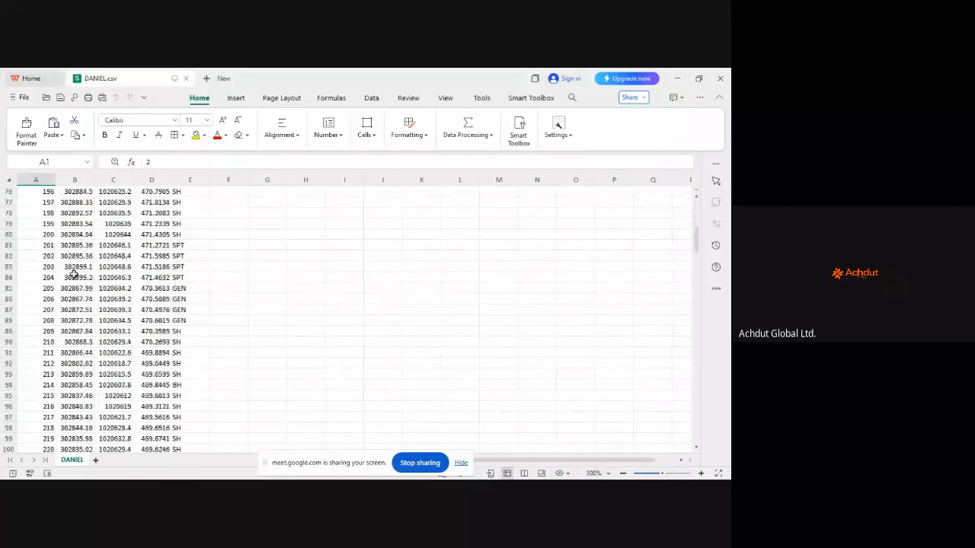
{"action": "scroll", "coordinate": [69, 271], "scroll_direction": "up", "scroll_amount": 14}
{"action": "scroll", "coordinate": [64, 266], "scroll_direction": "up", "scroll_amount": 11}
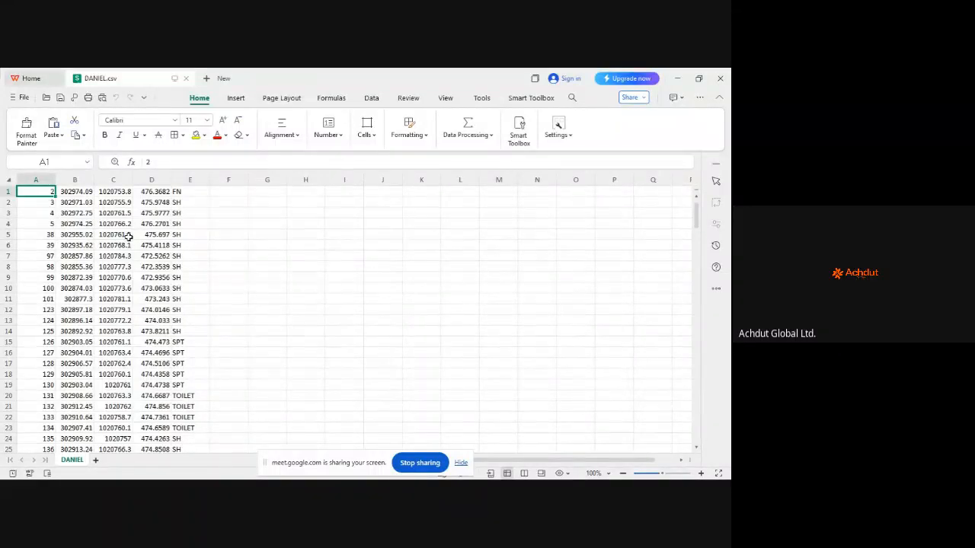
{"action": "scroll", "coordinate": [112, 242], "scroll_direction": "down", "scroll_amount": 8}
{"action": "scroll", "coordinate": [112, 243], "scroll_direction": "up", "scroll_amount": 6}
{"action": "scroll", "coordinate": [114, 243], "scroll_direction": "down", "scroll_amount": 12}
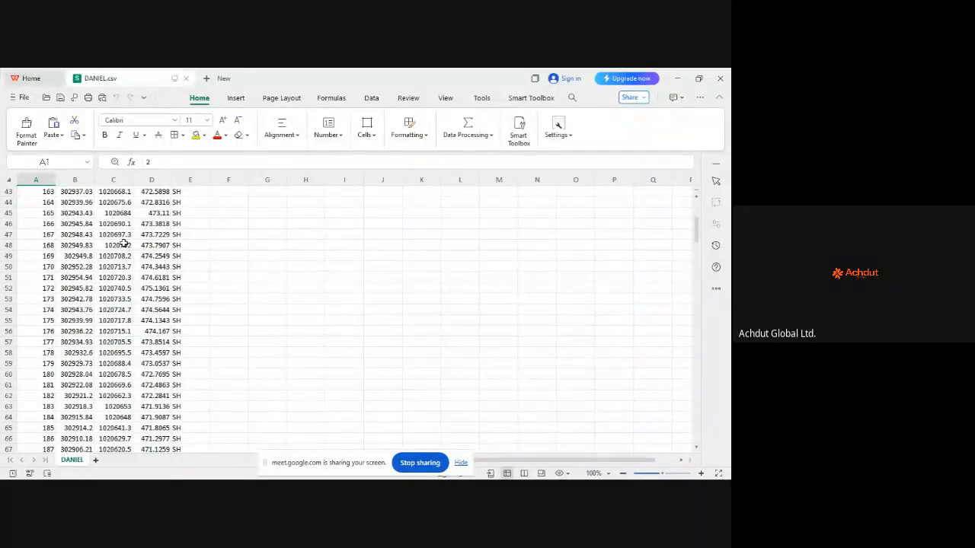
{"action": "scroll", "coordinate": [118, 243], "scroll_direction": "up", "scroll_amount": 14}
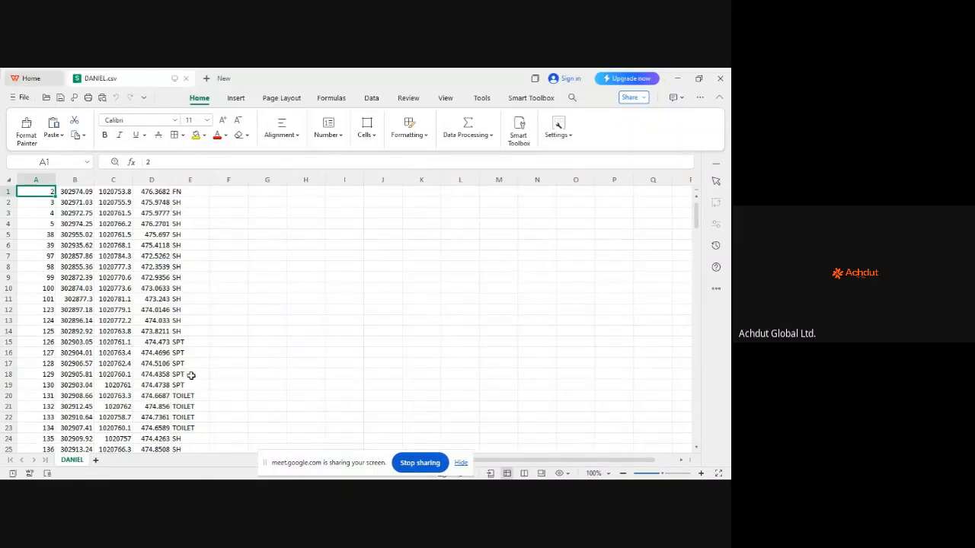
{"action": "scroll", "coordinate": [187, 308], "scroll_direction": "down", "scroll_amount": 3}
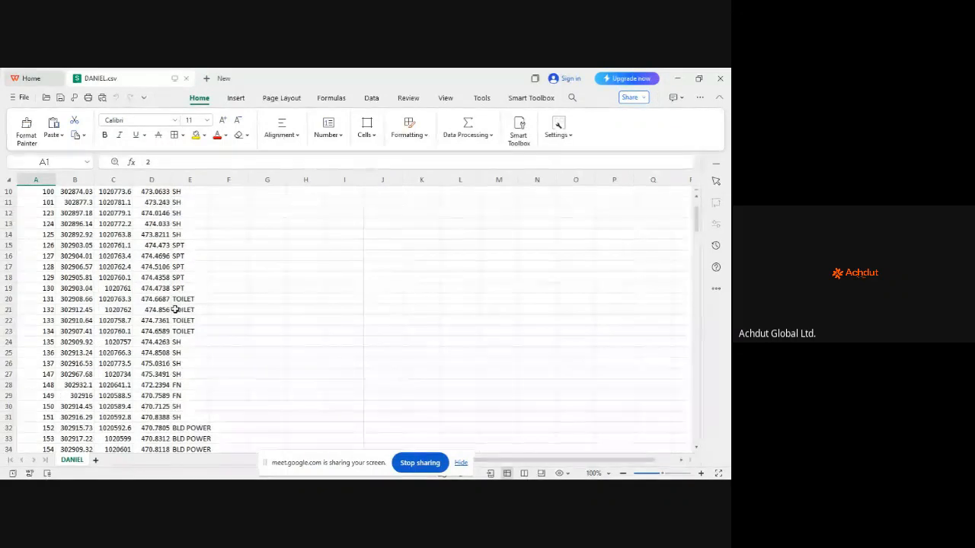
{"action": "scroll", "coordinate": [196, 307], "scroll_direction": "down", "scroll_amount": 3}
{"action": "scroll", "coordinate": [190, 320], "scroll_direction": "down", "scroll_amount": 2}
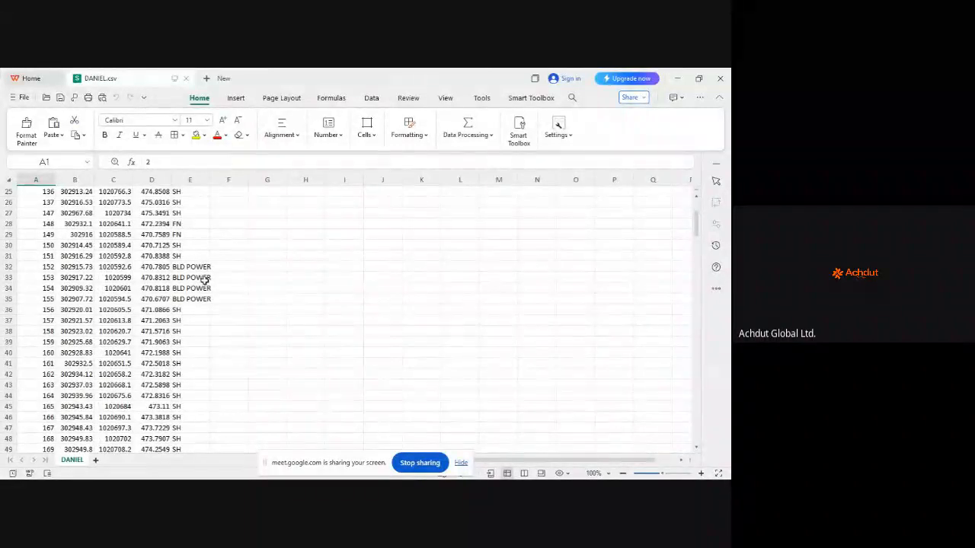
{"action": "scroll", "coordinate": [205, 290], "scroll_direction": "down", "scroll_amount": 3}
{"action": "scroll", "coordinate": [202, 289], "scroll_direction": "down", "scroll_amount": 16}
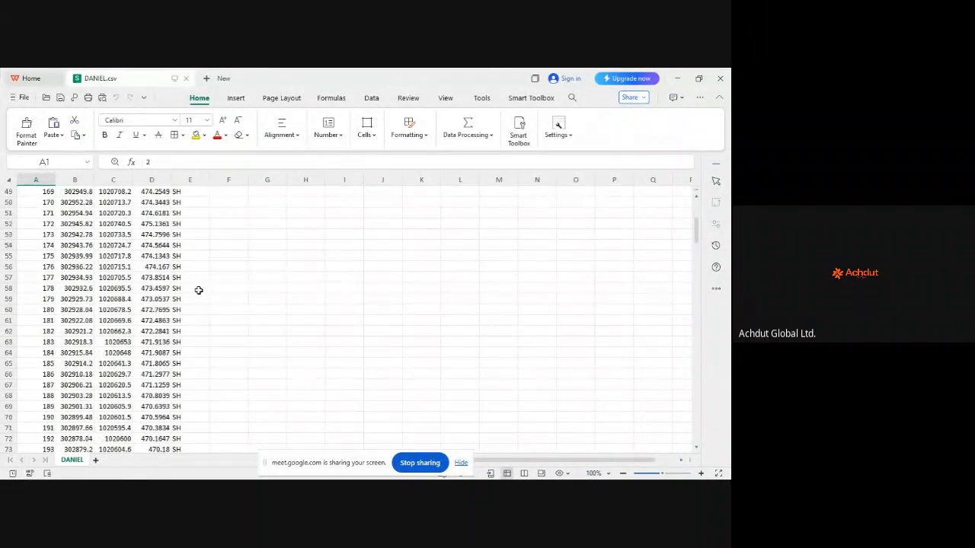
{"action": "scroll", "coordinate": [184, 277], "scroll_direction": "down", "scroll_amount": 5}
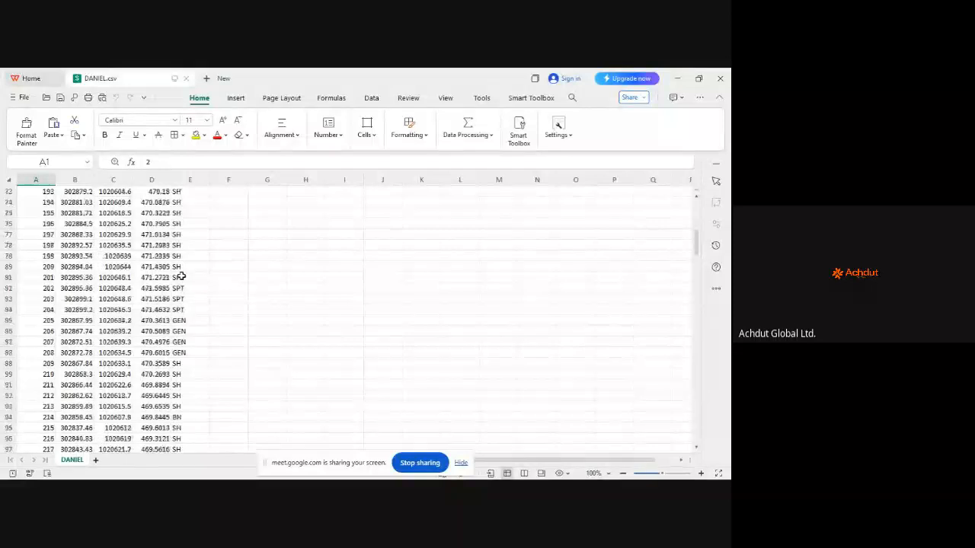
{"action": "scroll", "coordinate": [197, 288], "scroll_direction": "down", "scroll_amount": 3}
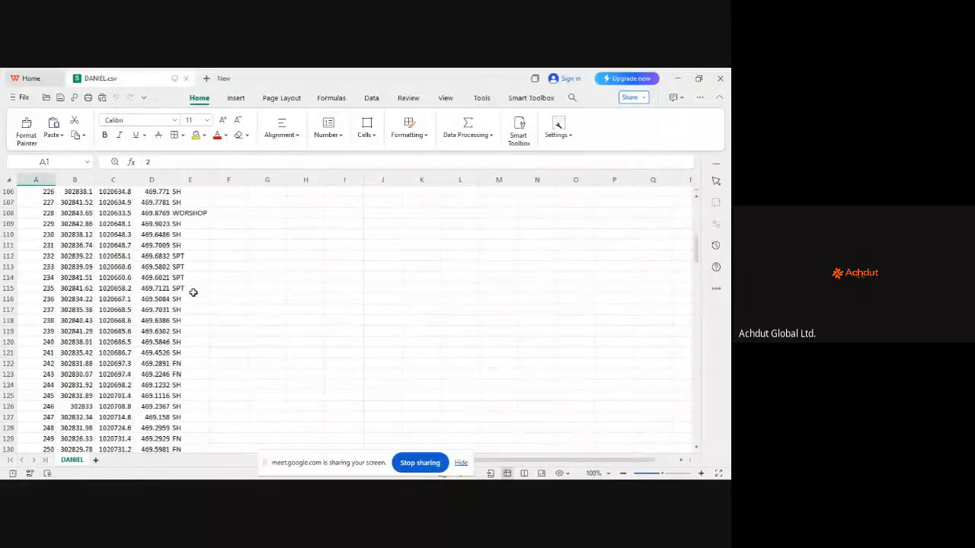
{"action": "scroll", "coordinate": [203, 282], "scroll_direction": "up", "scroll_amount": 10}
{"action": "scroll", "coordinate": [204, 336], "scroll_direction": "up", "scroll_amount": 20}
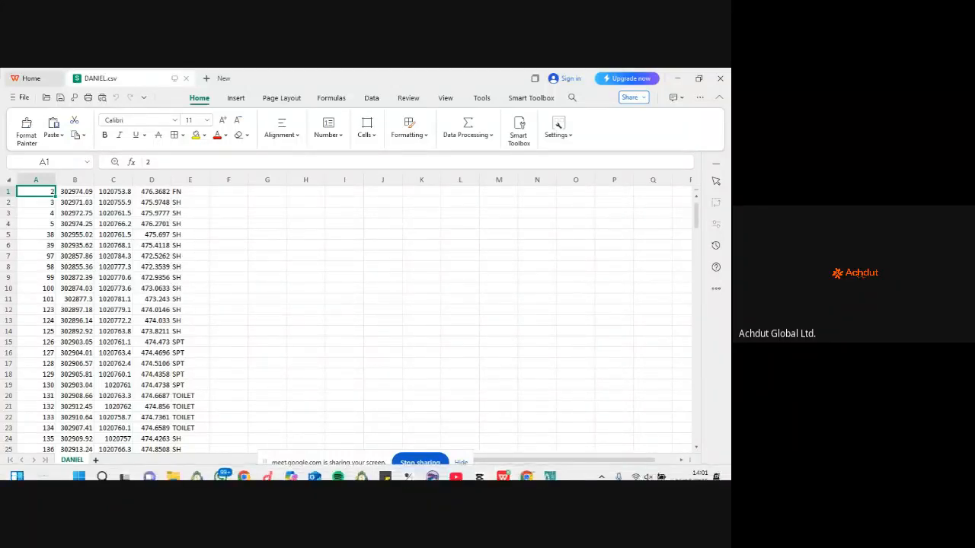
Step: Switch to Surfer and use File > New to add a blank plot, Plot2, beside Plot1
{"action": "left_click", "coordinate": [432, 470]}
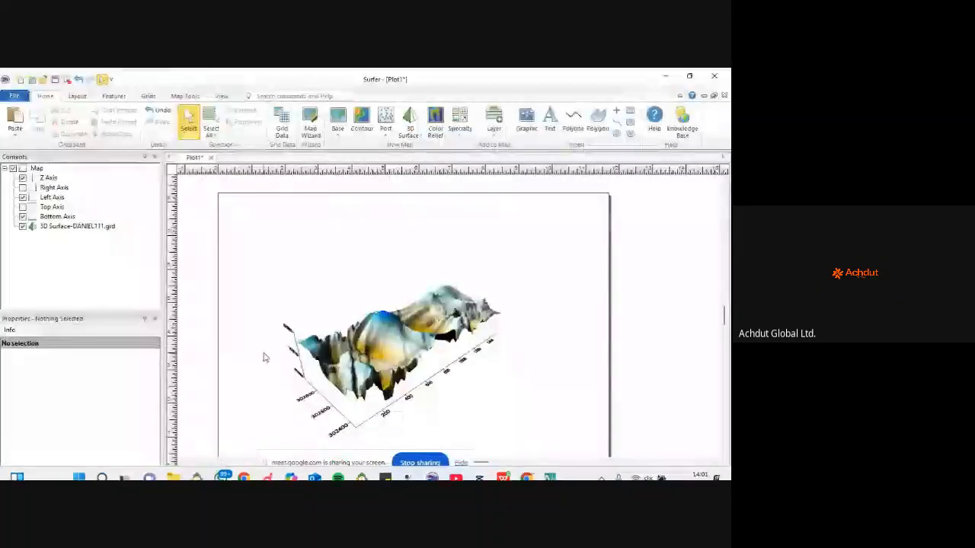
{"action": "left_click", "coordinate": [15, 96]}
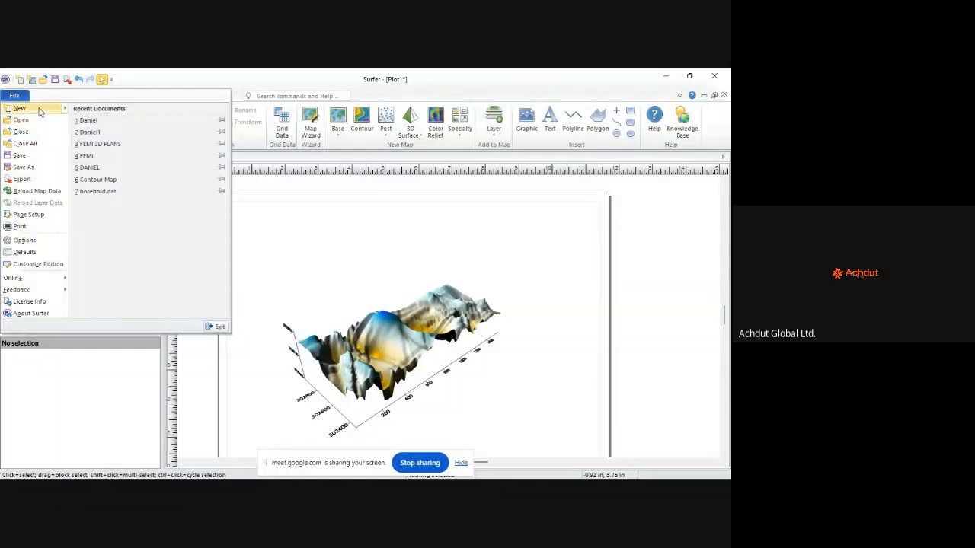
{"action": "left_click", "coordinate": [19, 108]}
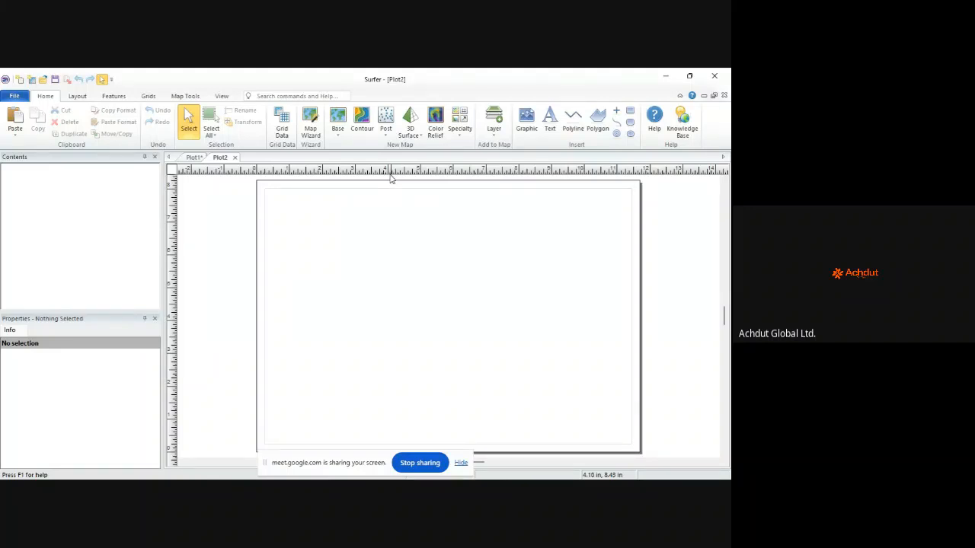
{"action": "left_click_drag", "start_coordinate": [351, 470], "coordinate": [720, 411]}
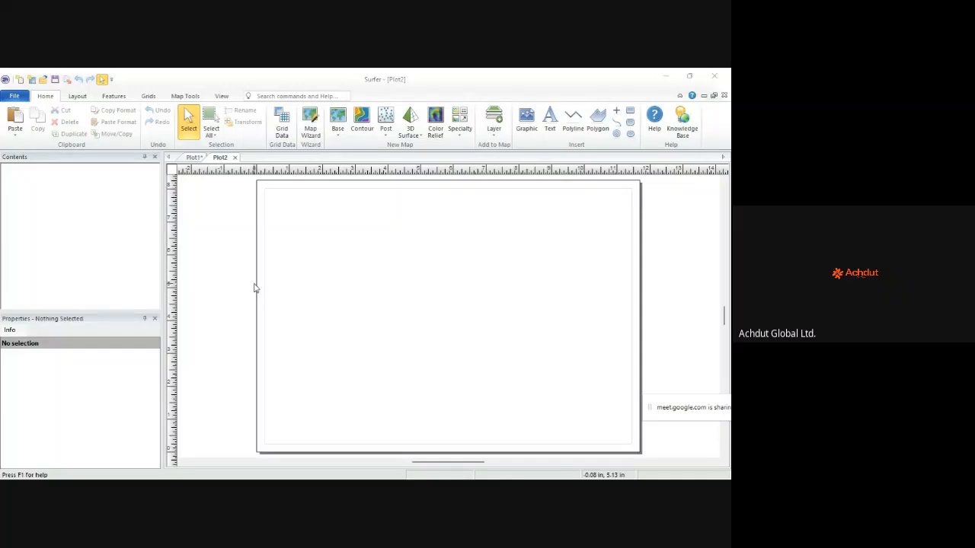
{"action": "mouse_move", "coordinate": [432, 472]}
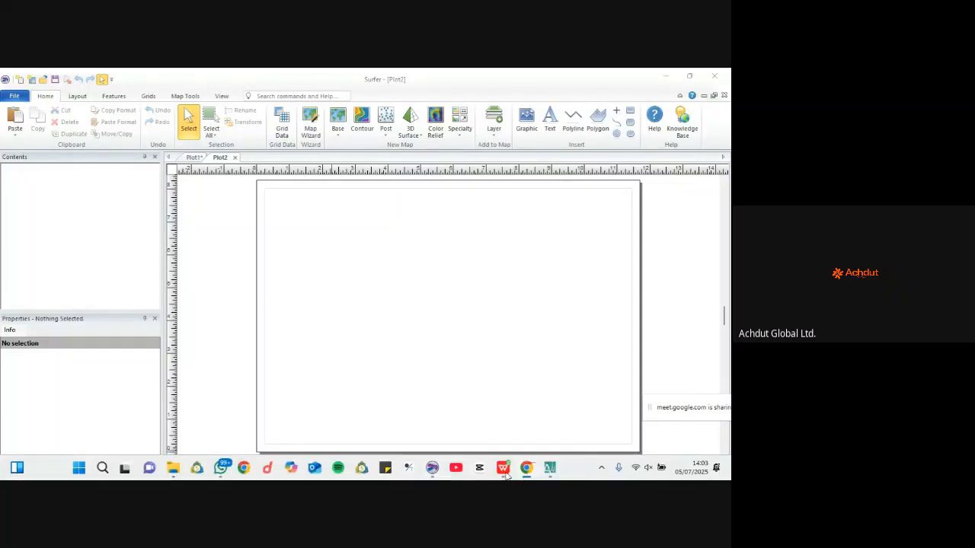
{"action": "mouse_move", "coordinate": [531, 472]}
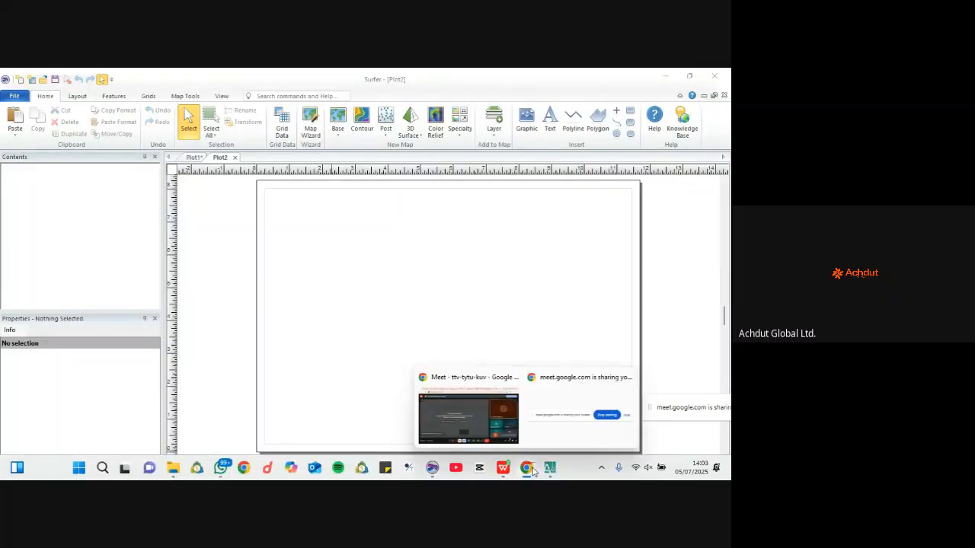
Step: Keep sharing the whole screen in Google Meet, toggle the microphone off and on, and return to Surfer
{"action": "left_click", "coordinate": [509, 433]}
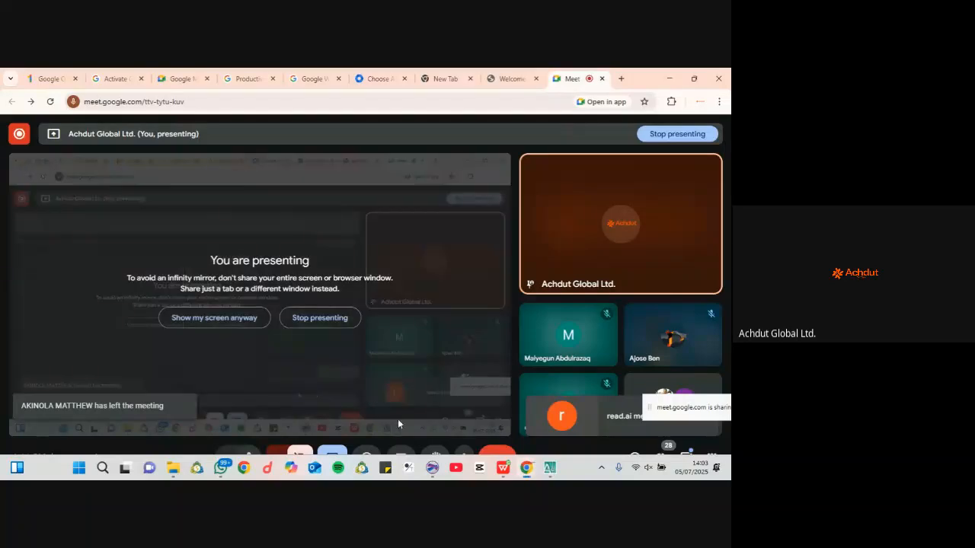
{"action": "left_click", "coordinate": [252, 318]}
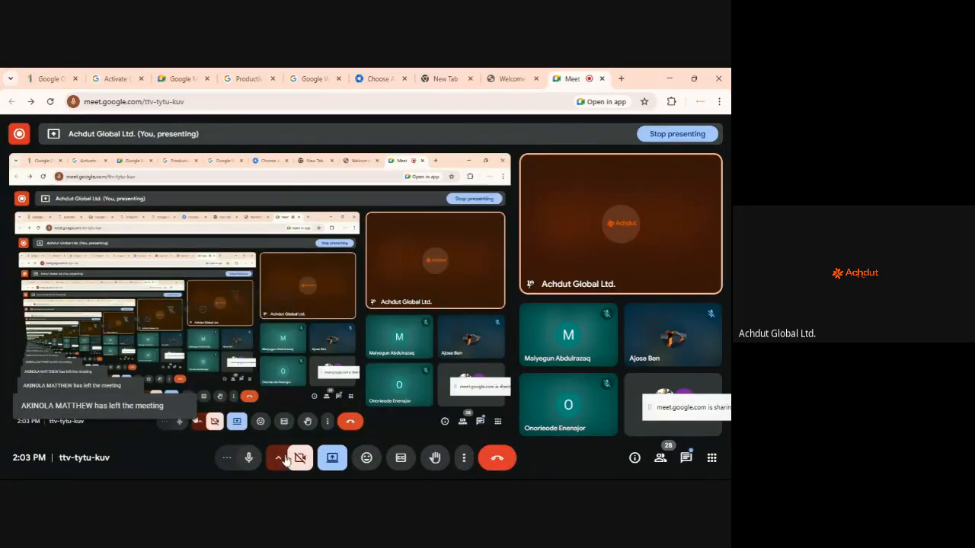
{"action": "left_click", "coordinate": [245, 457]}
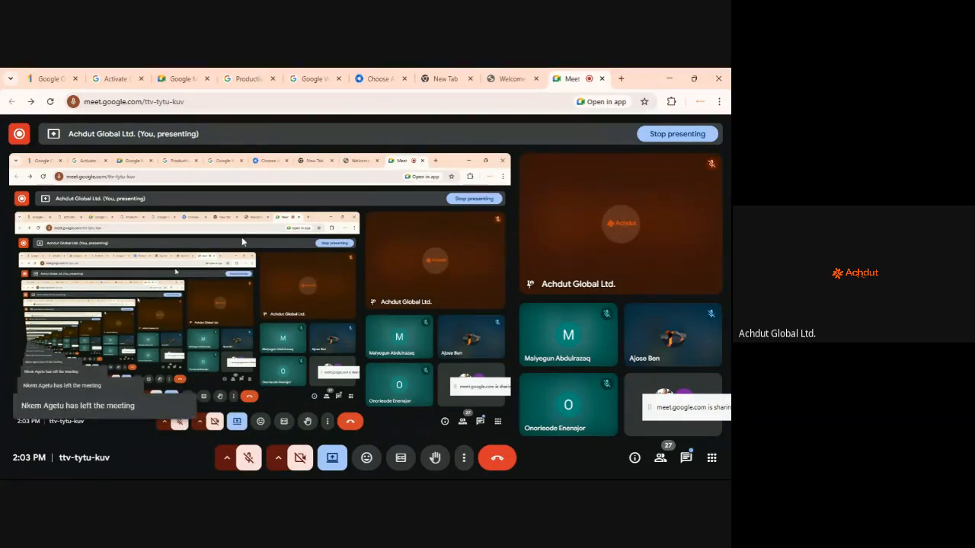
{"action": "left_click", "coordinate": [255, 458]}
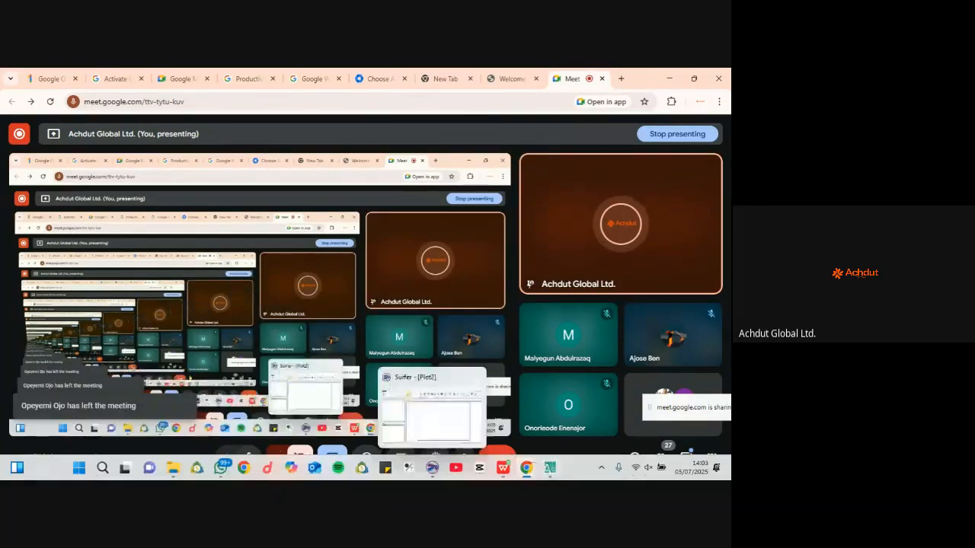
{"action": "left_click", "coordinate": [432, 469]}
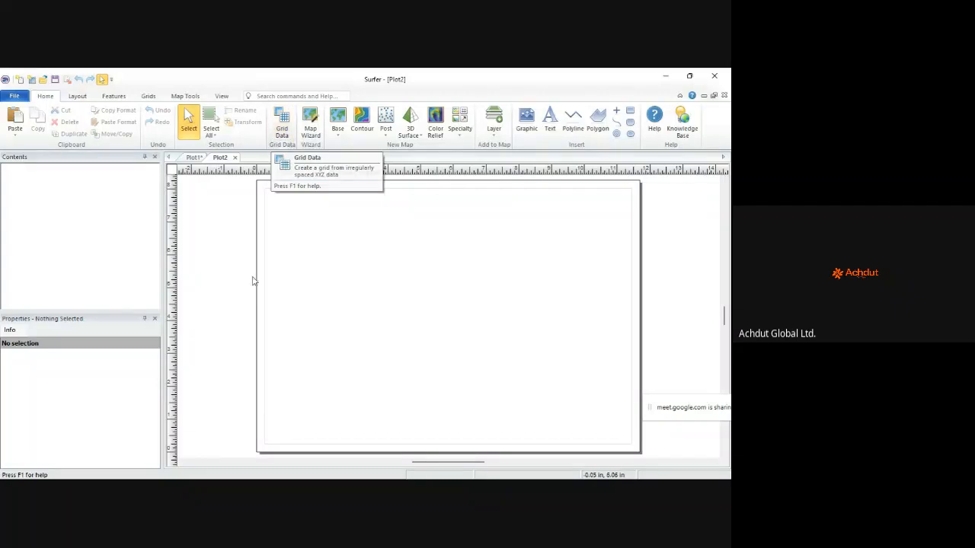
{"action": "mouse_move", "coordinate": [446, 456]}
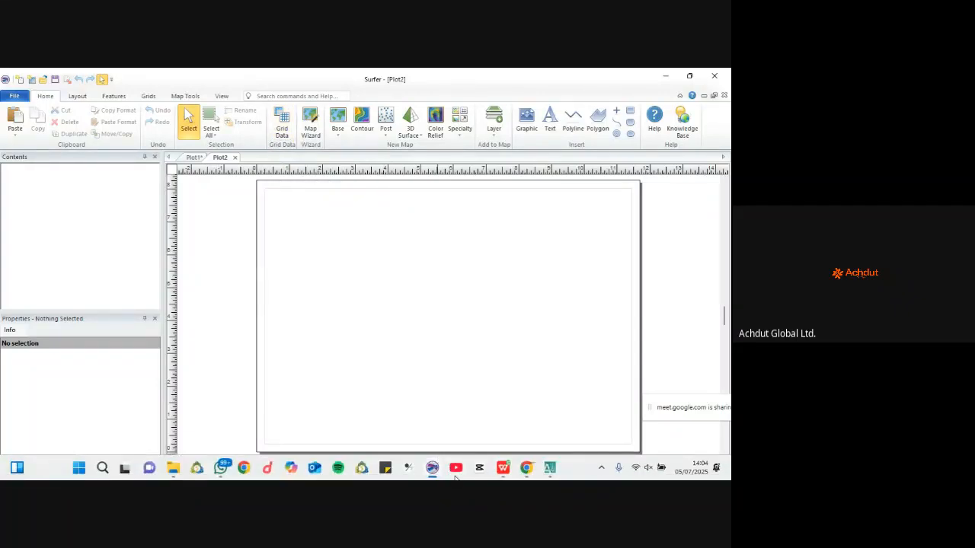
{"action": "left_click", "coordinate": [503, 467]}
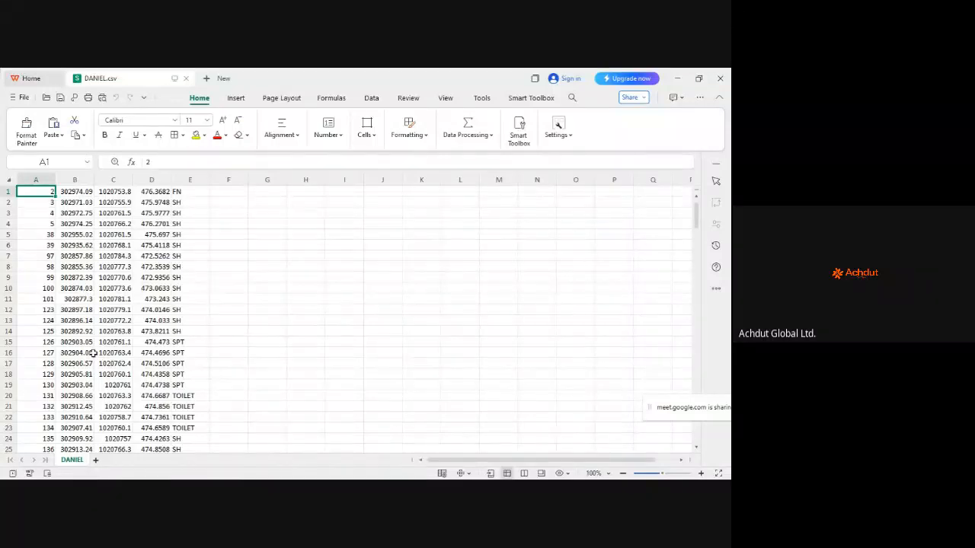
{"action": "mouse_move", "coordinate": [543, 460]}
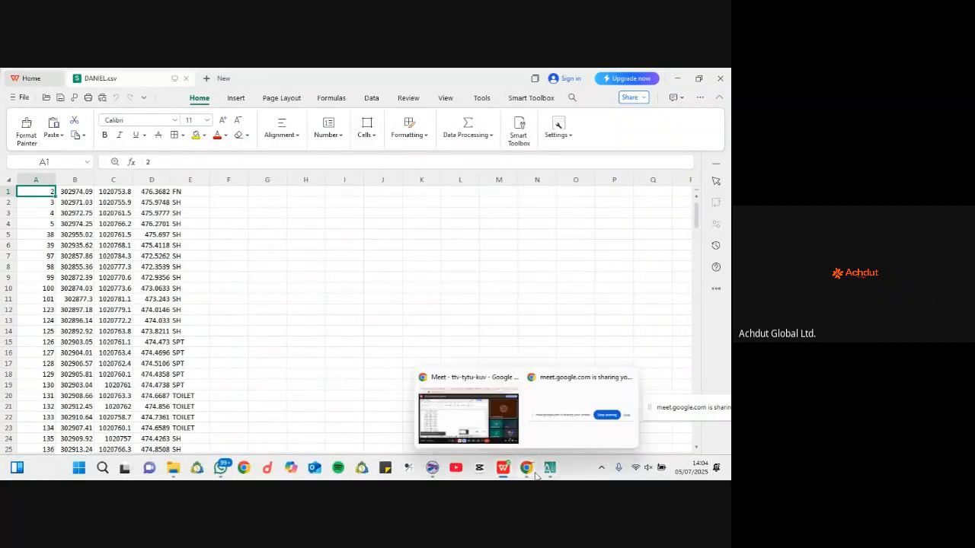
{"action": "mouse_move", "coordinate": [549, 472]}
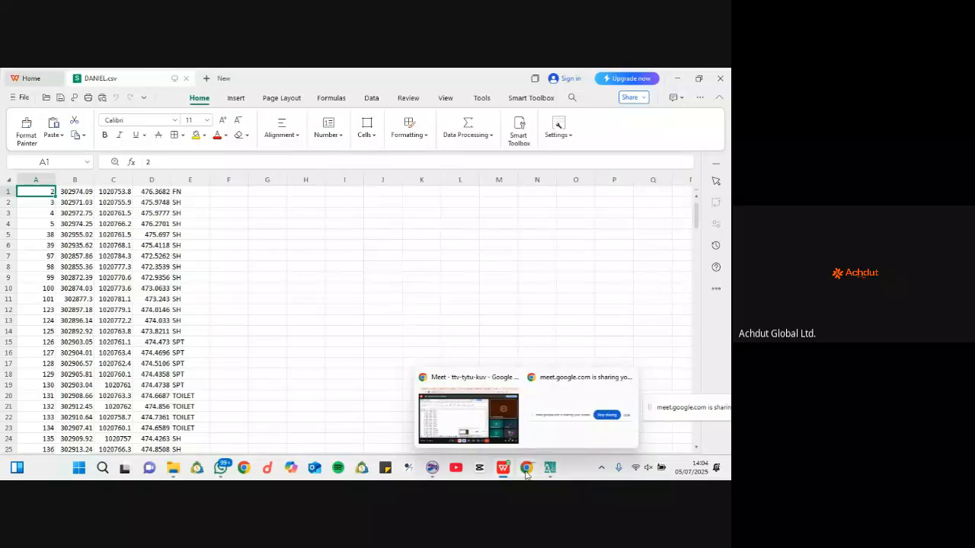
{"action": "left_click", "coordinate": [433, 472]}
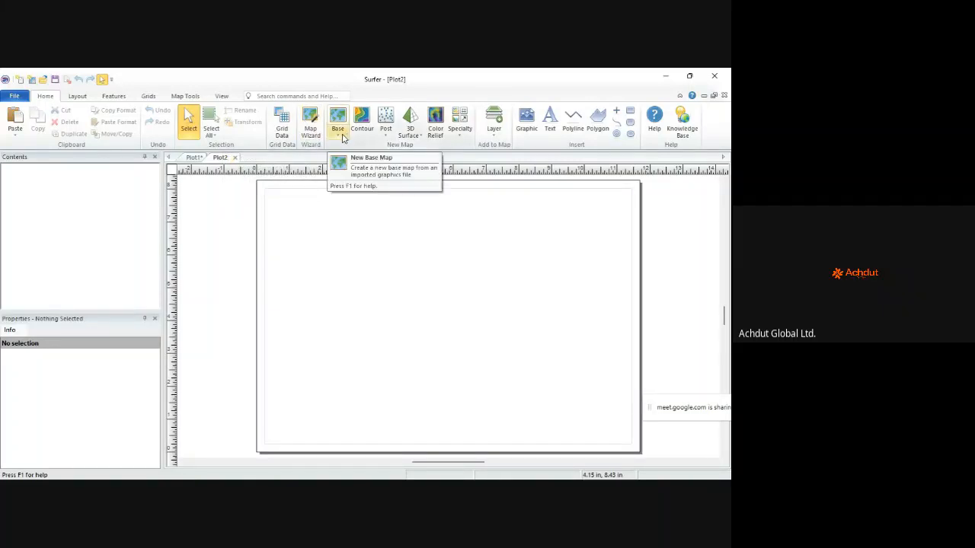
Step: Browse the Base, Post, 3D Surface and Specialty map menus, then show the Layout page options
{"action": "left_click", "coordinate": [339, 136]}
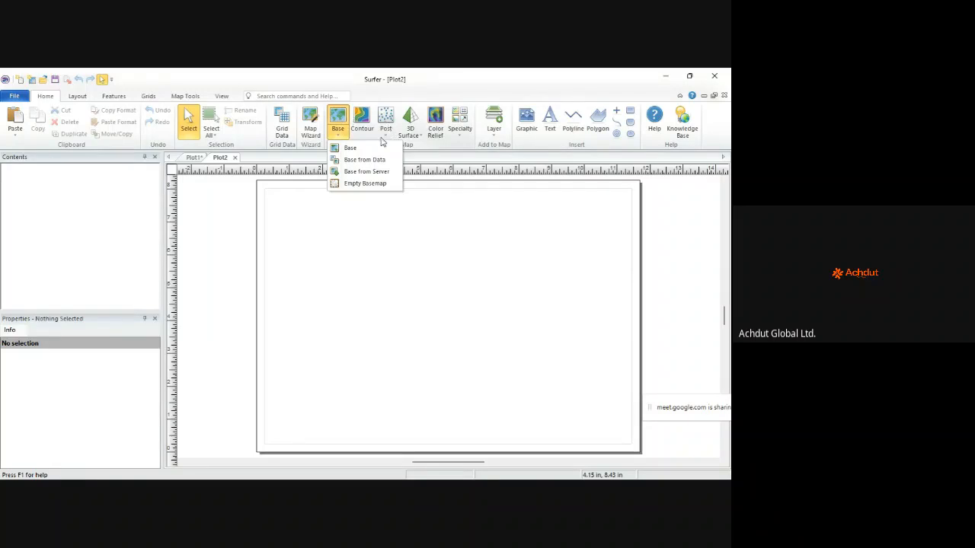
{"action": "left_click", "coordinate": [373, 92]}
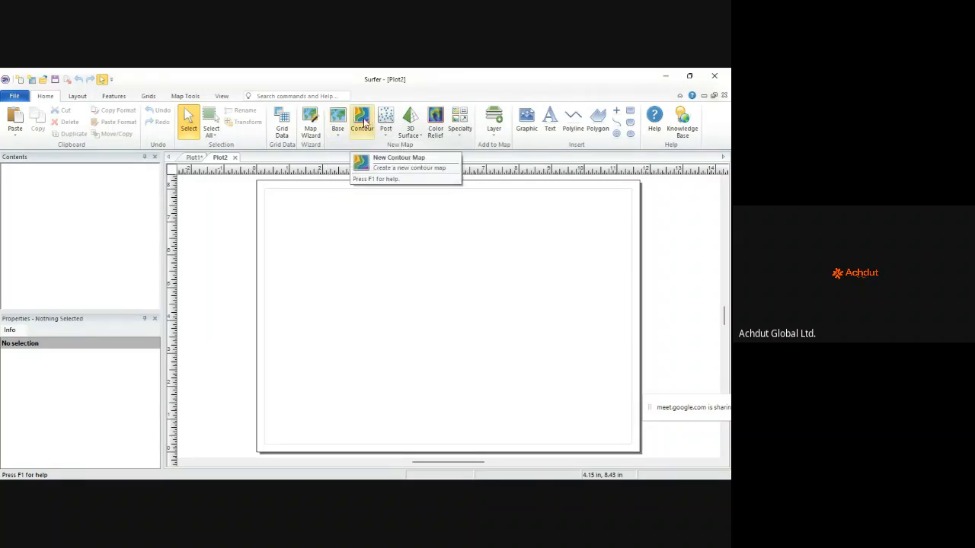
{"action": "left_click", "coordinate": [386, 135]}
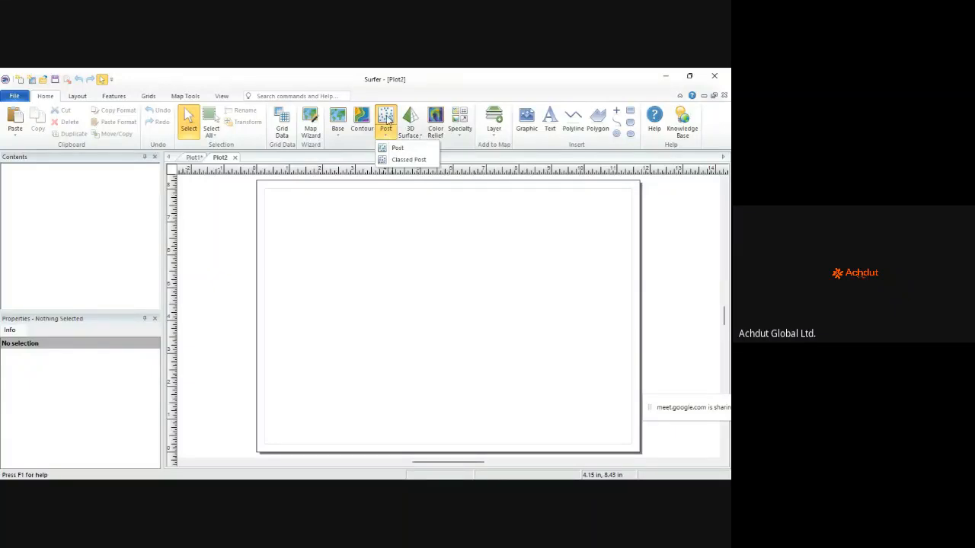
{"action": "left_click", "coordinate": [420, 136]}
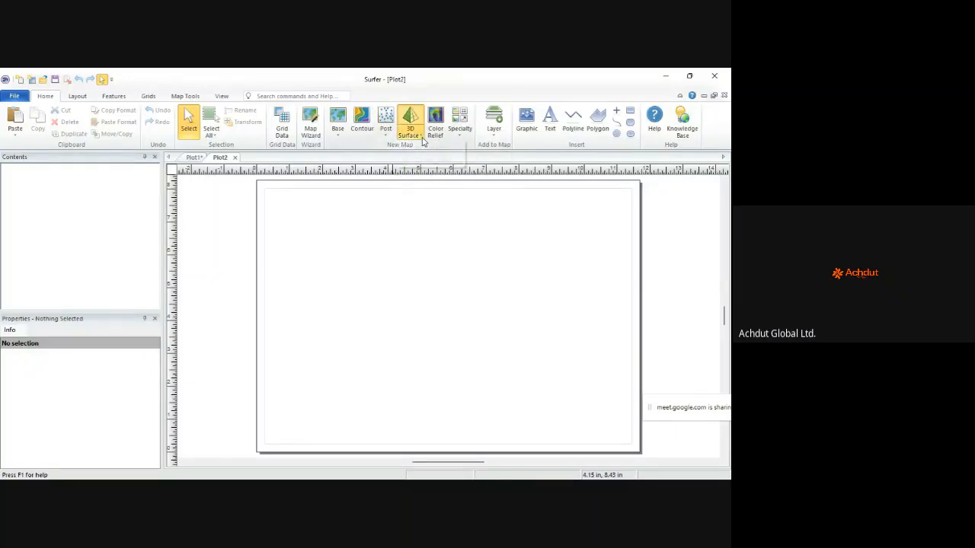
{"action": "left_click", "coordinate": [366, 149]}
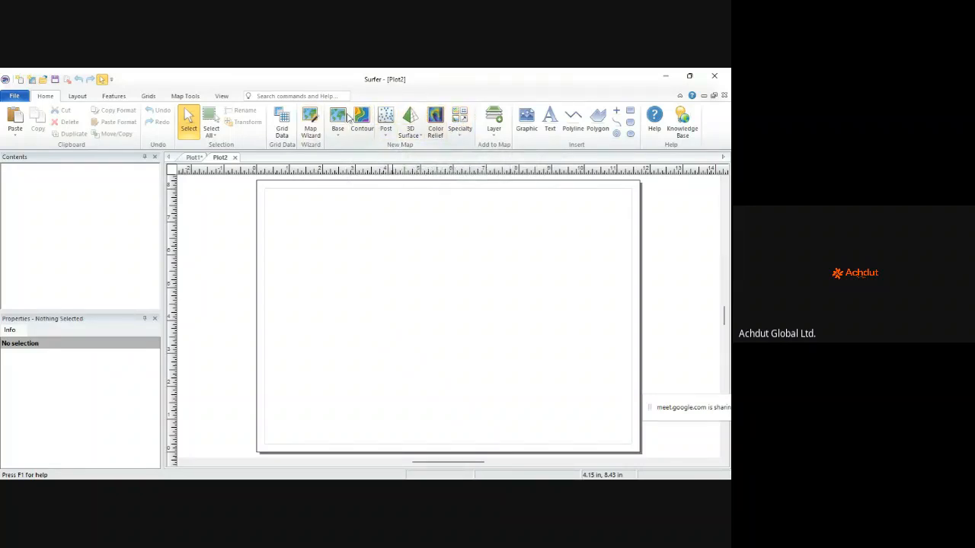
{"action": "left_click", "coordinate": [460, 137]}
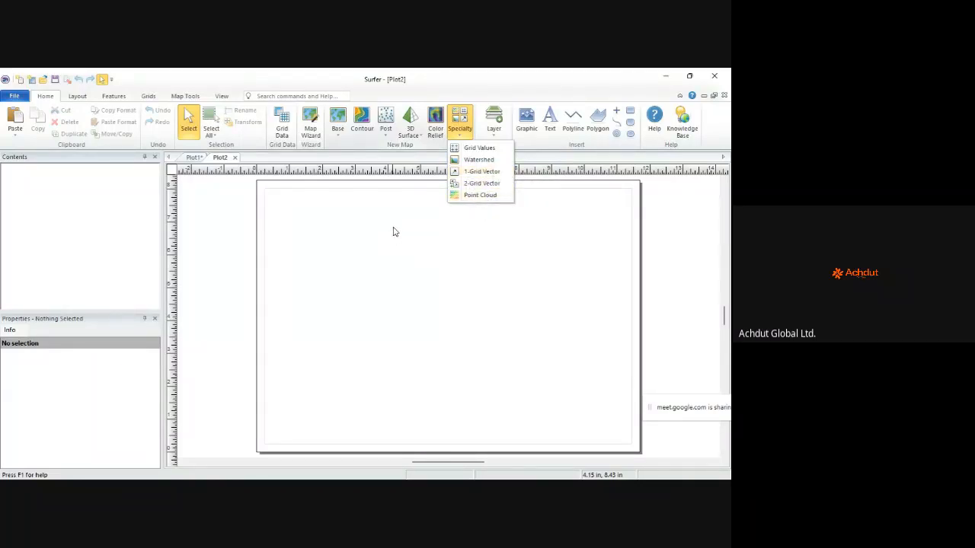
{"action": "left_click", "coordinate": [76, 97]}
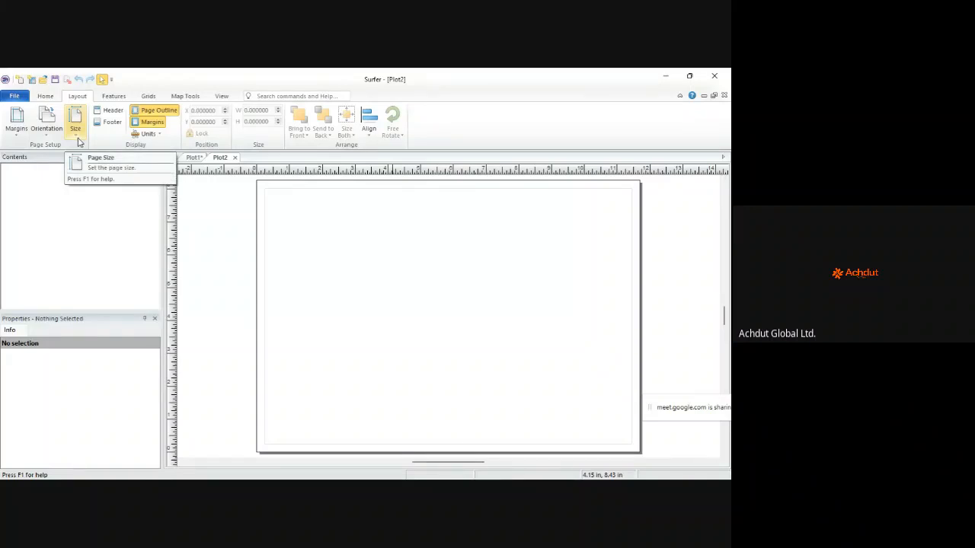
Step: Look over the Features editing tools, then bring up the Grids processing tools
{"action": "left_click", "coordinate": [102, 80]}
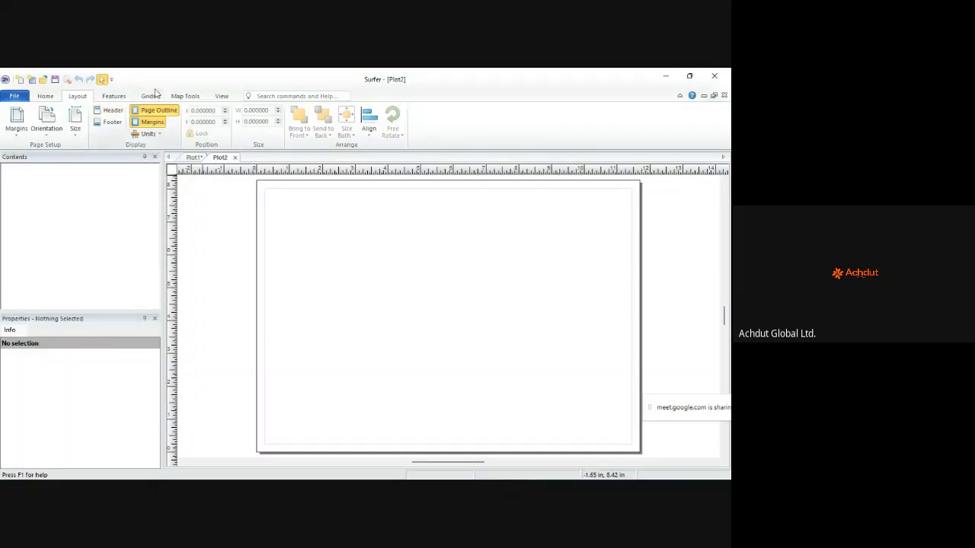
{"action": "left_click", "coordinate": [115, 96]}
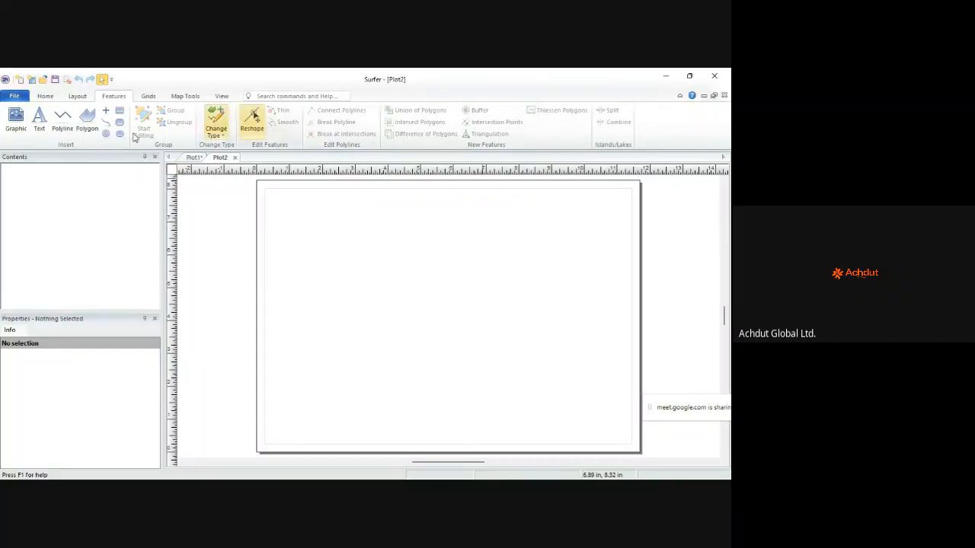
{"action": "left_click", "coordinate": [148, 96]}
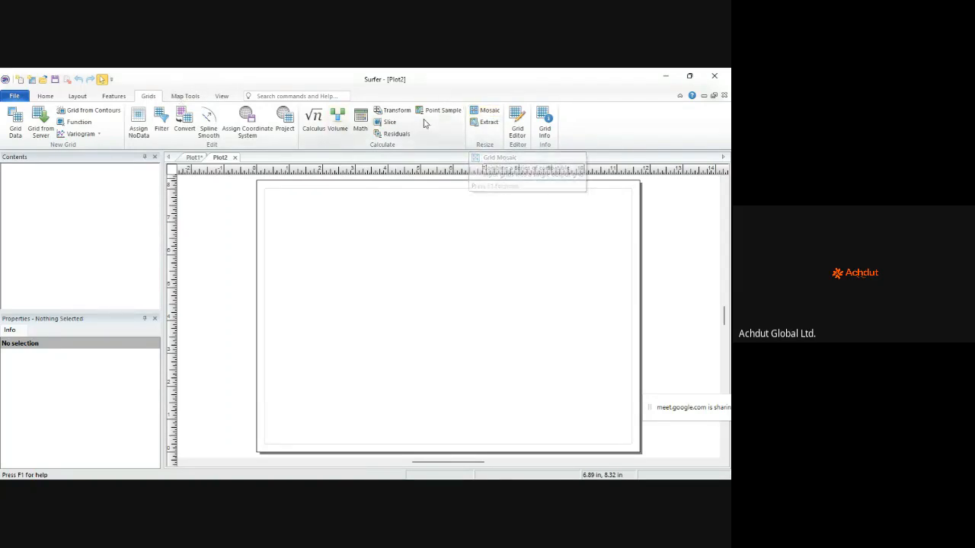
Step: Browse the Map and View ribbon tools, then go back to the Home gridding commands
{"action": "left_click", "coordinate": [181, 97]}
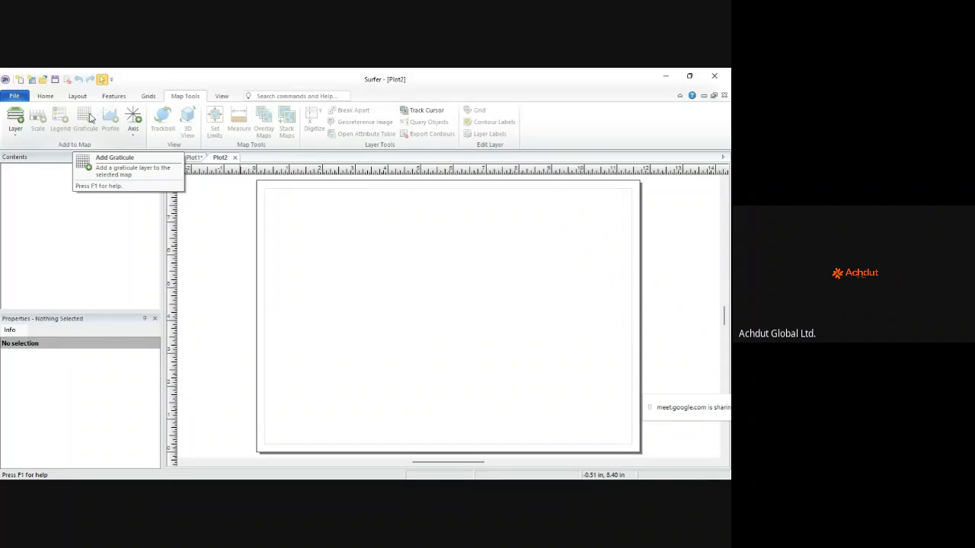
{"action": "left_click", "coordinate": [221, 97]}
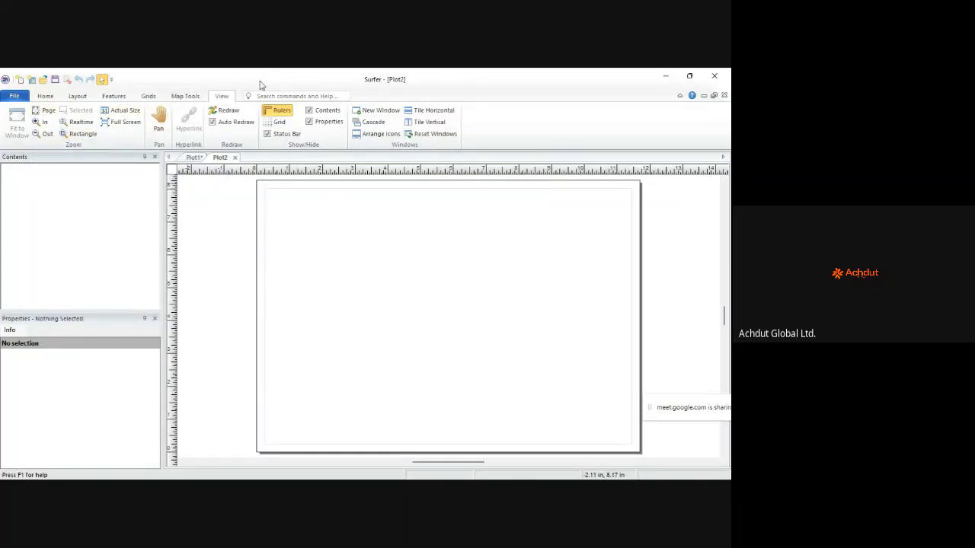
{"action": "left_click", "coordinate": [46, 97]}
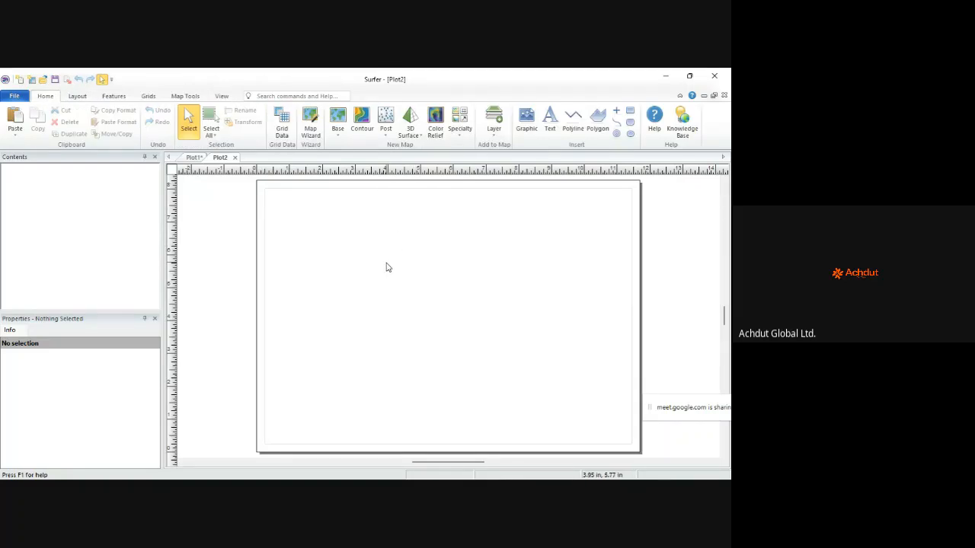
Step: Start Grid Data and load DANIEL from Desktop > … > Training > Survey Sphere Unilag > Surfer
{"action": "left_click", "coordinate": [283, 124]}
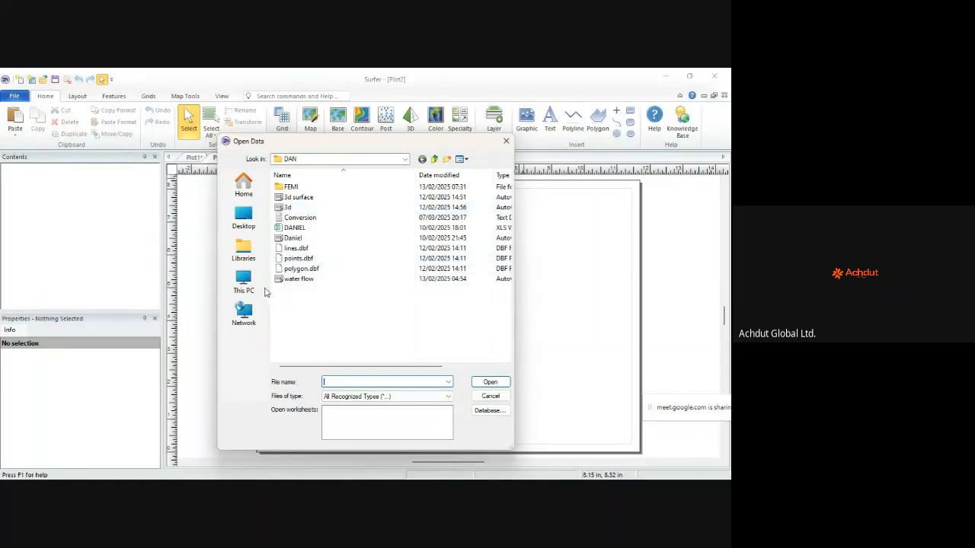
{"action": "left_click", "coordinate": [244, 219]}
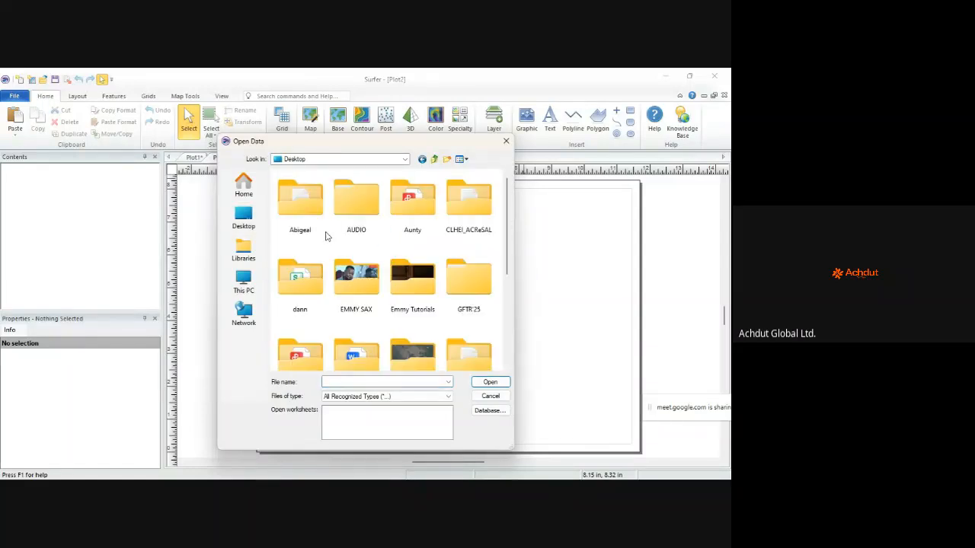
{"action": "double_click", "coordinate": [372, 286]}
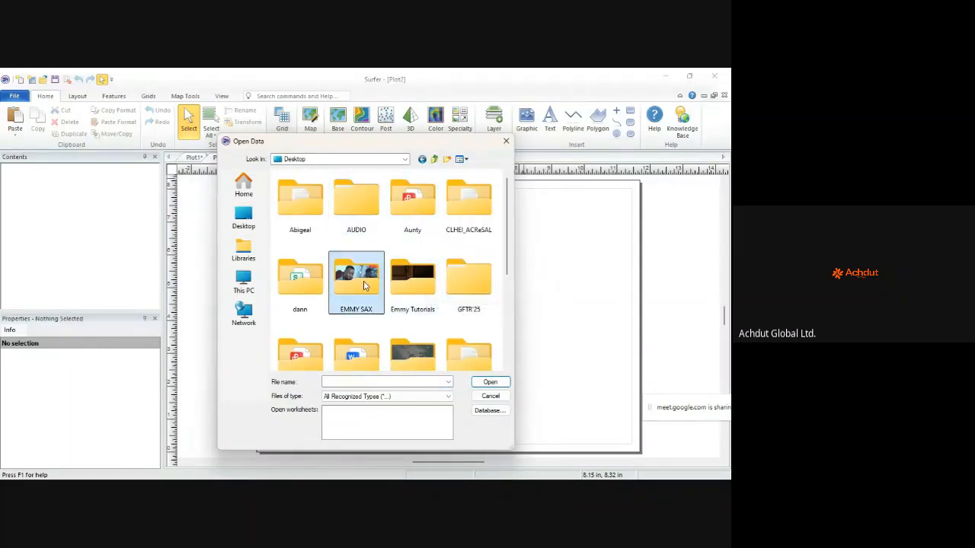
{"action": "double_click", "coordinate": [348, 190]}
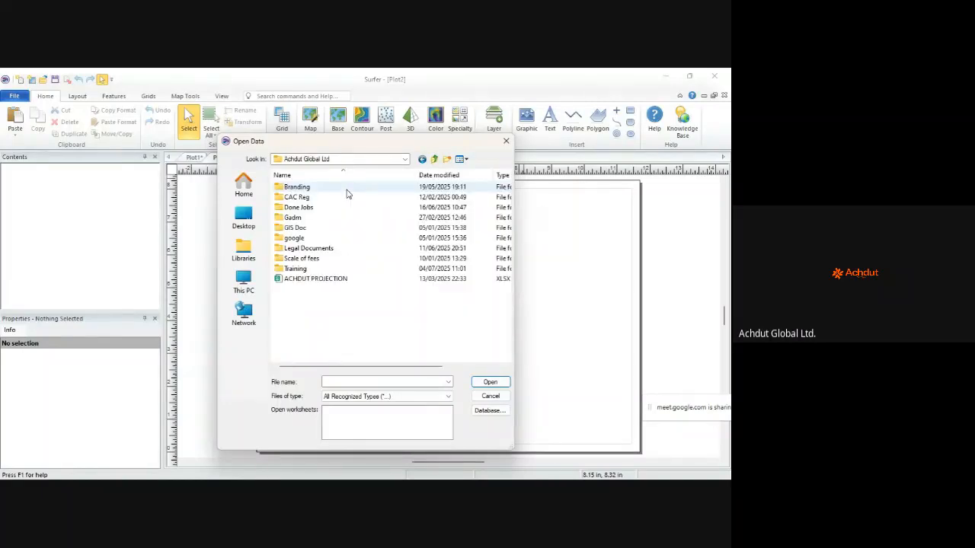
{"action": "double_click", "coordinate": [308, 270]}
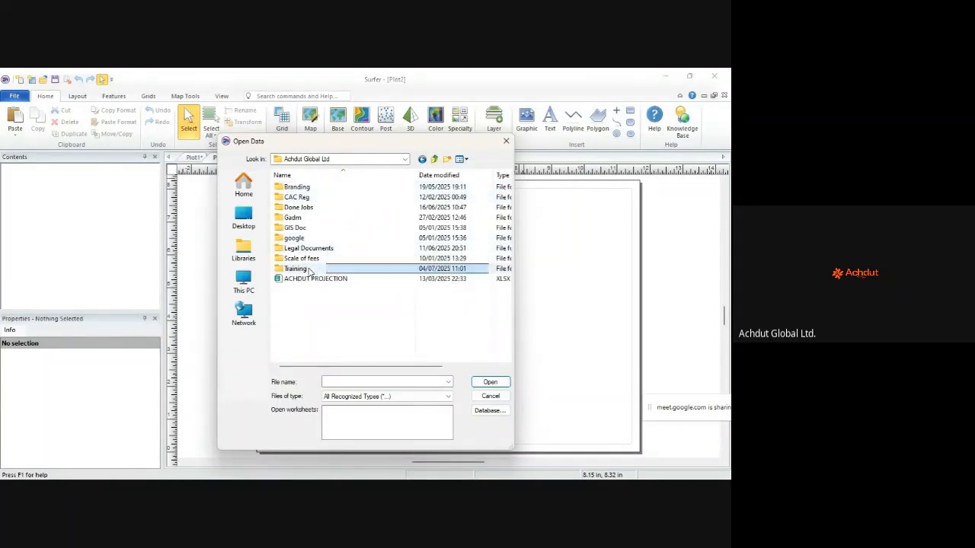
{"action": "double_click", "coordinate": [332, 191]}
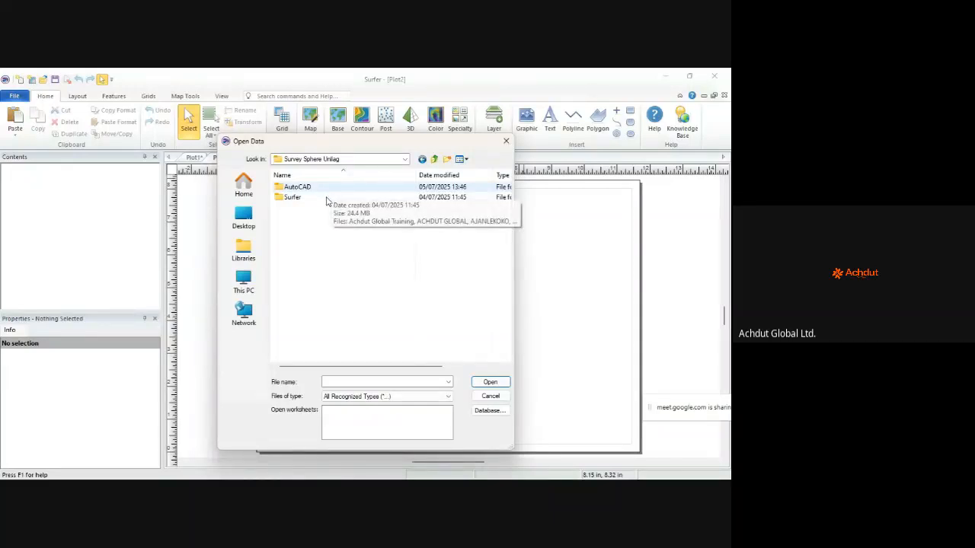
{"action": "left_click", "coordinate": [326, 200]}
{"action": "double_click", "coordinate": [326, 199]}
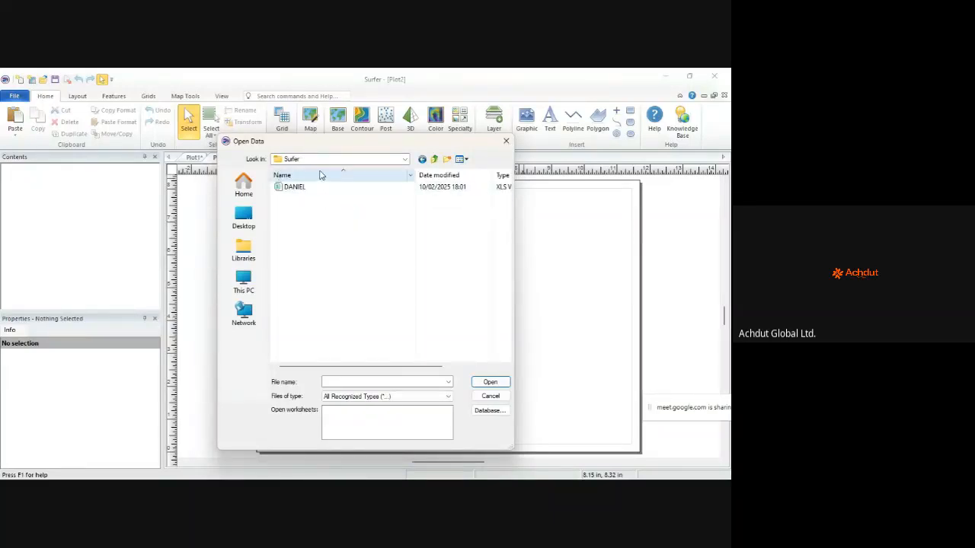
{"action": "left_click", "coordinate": [346, 187]}
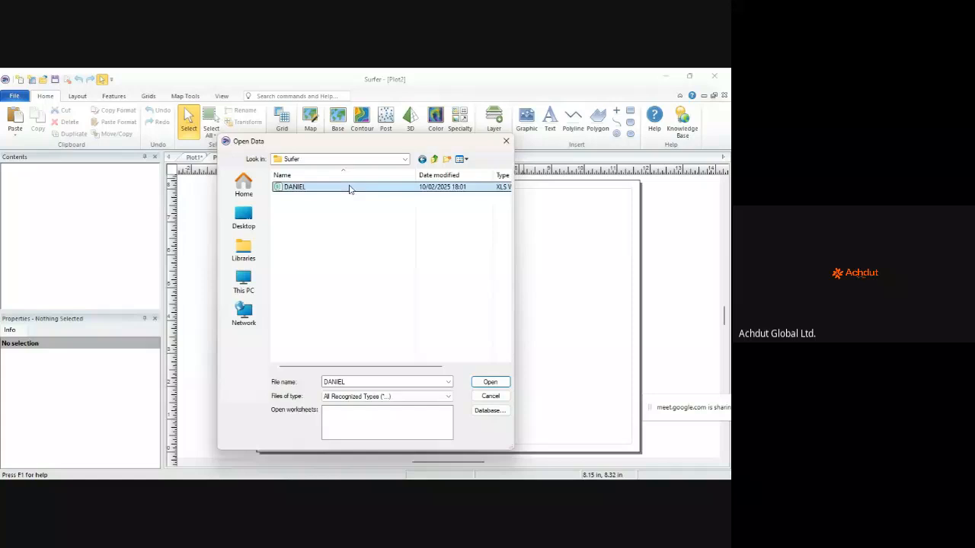
{"action": "left_click", "coordinate": [489, 383]}
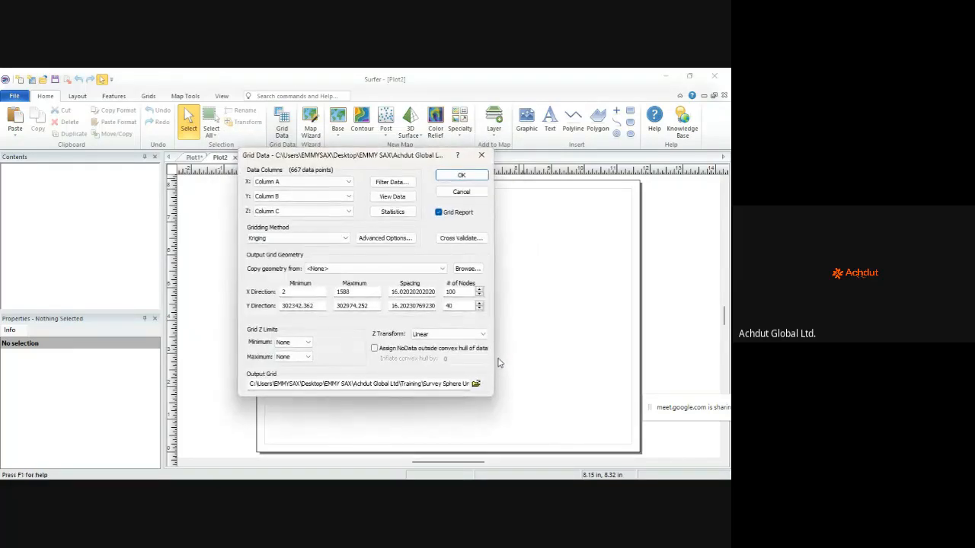
Step: Check the Z and Y column choices in the Kriging Grid Data settings, then switch to DANIEL.csv
{"action": "left_click", "coordinate": [344, 211]}
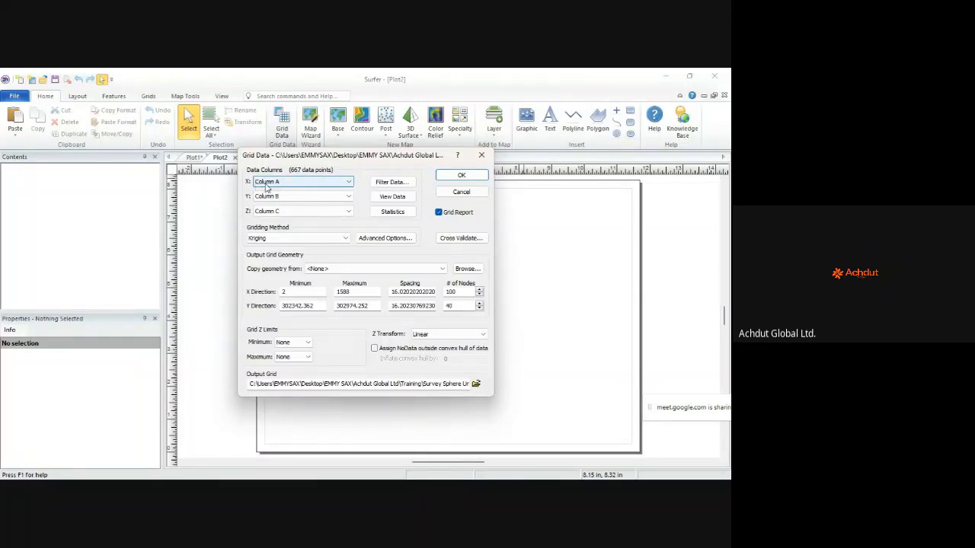
{"action": "left_click", "coordinate": [254, 196]}
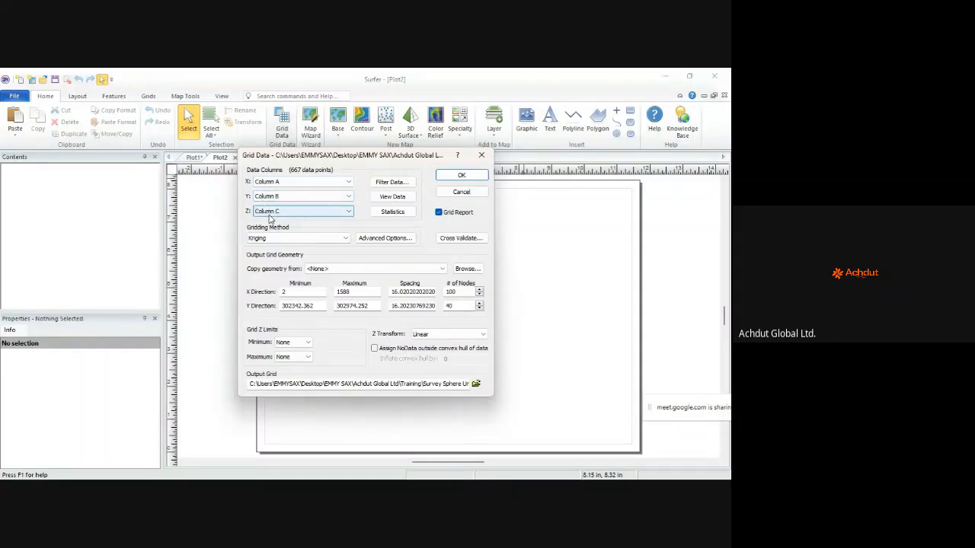
{"action": "mouse_move", "coordinate": [405, 466]}
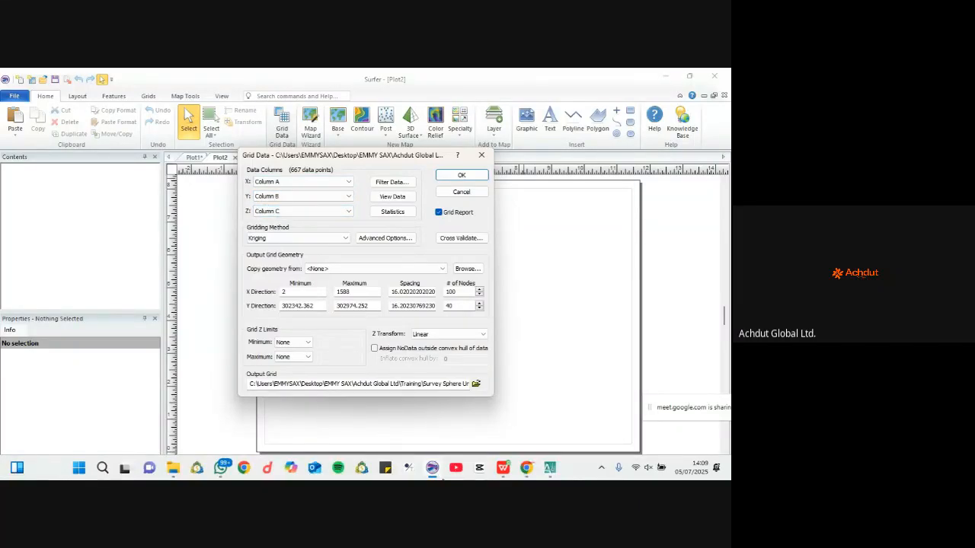
{"action": "left_click", "coordinate": [503, 468]}
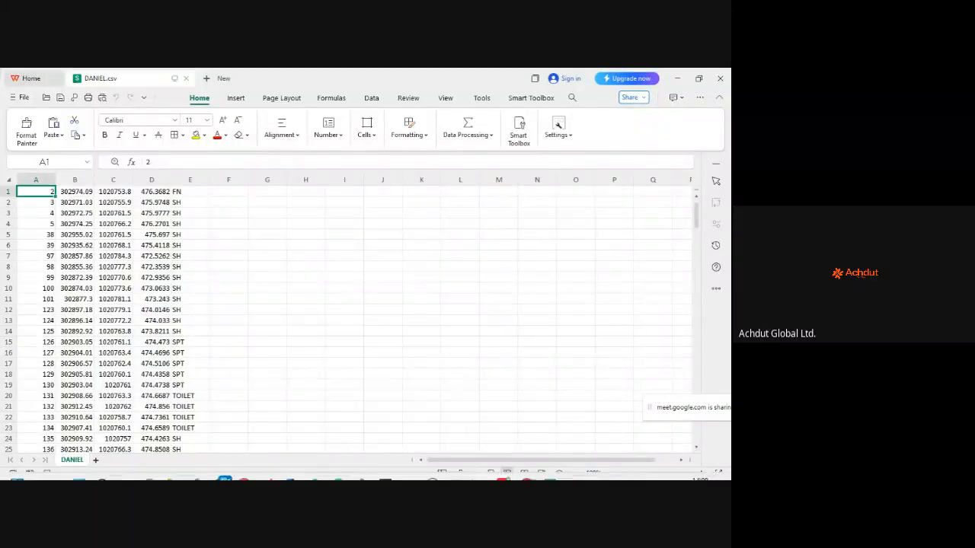
Step: Return from DANIEL.csv to Surfer's Grid Data dialog for the 667 points
{"action": "mouse_move", "coordinate": [403, 475]}
{"action": "left_click", "coordinate": [433, 468]}
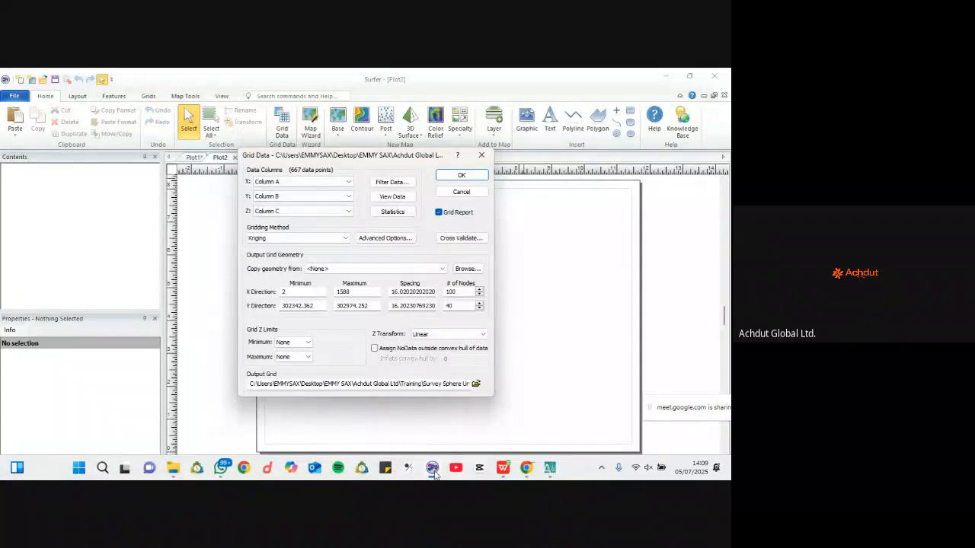
Step: Bring DANIEL.csv in WPS Spreadsheets back to the front
{"action": "left_click", "coordinate": [506, 468]}
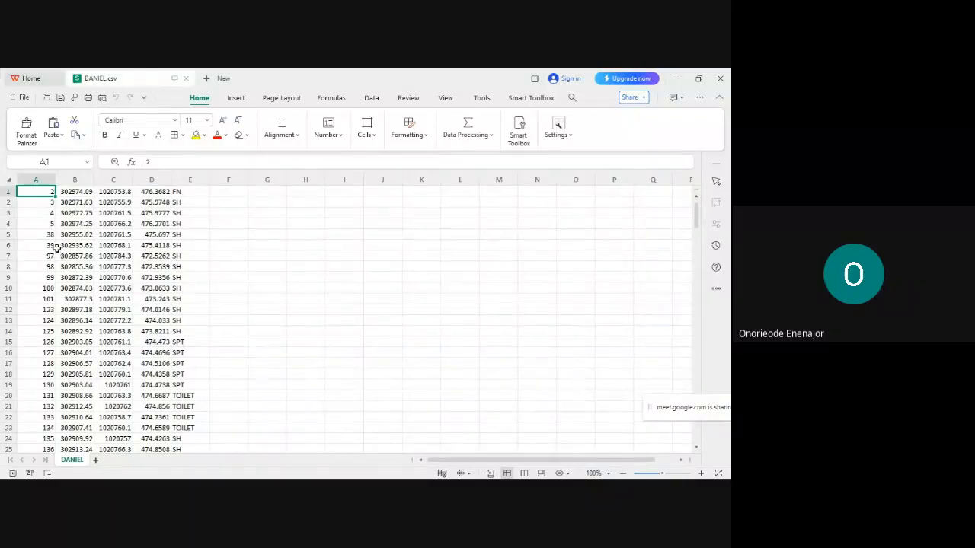
Step: Select columns A, B, C, D and E in turn to read each one's 667-value statistics
{"action": "left_click", "coordinate": [41, 179]}
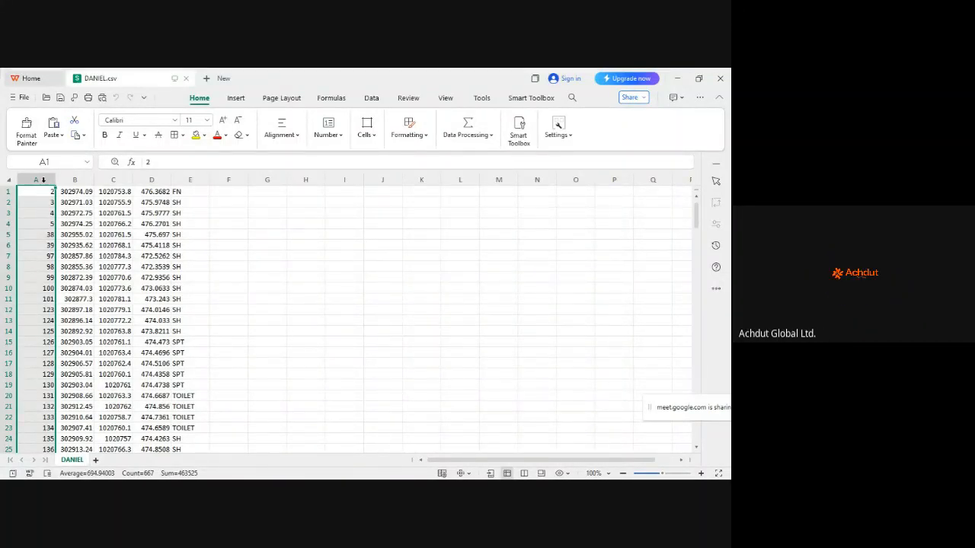
{"action": "left_click", "coordinate": [74, 180]}
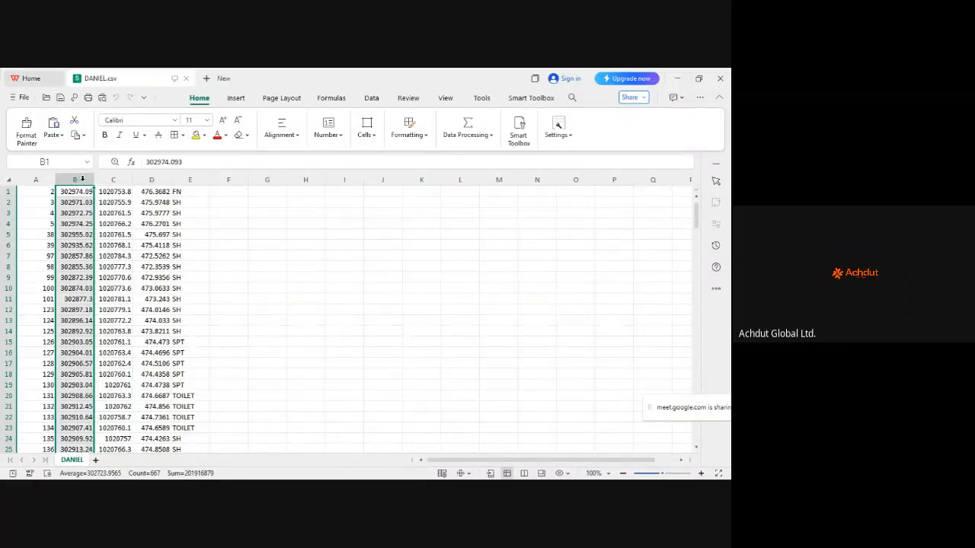
{"action": "left_click", "coordinate": [113, 180]}
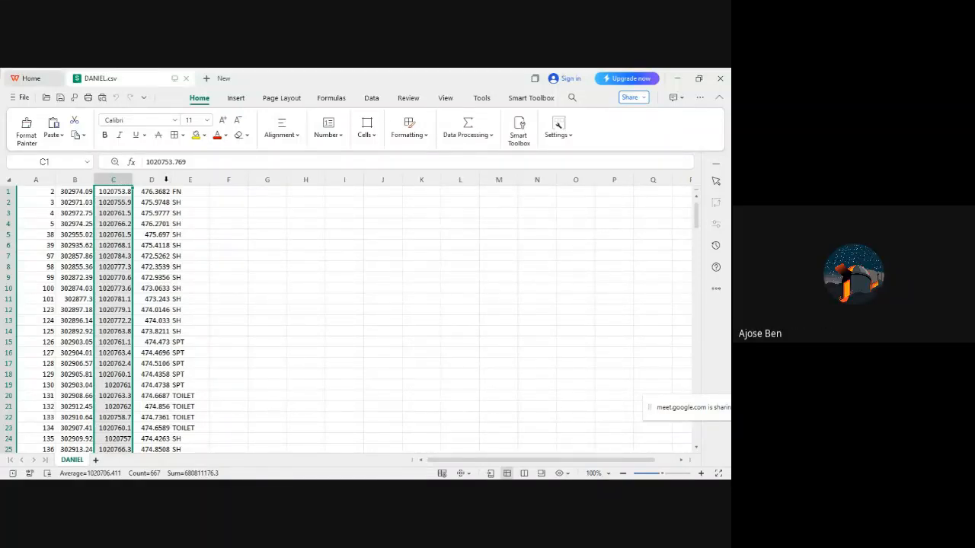
{"action": "left_click", "coordinate": [160, 179]}
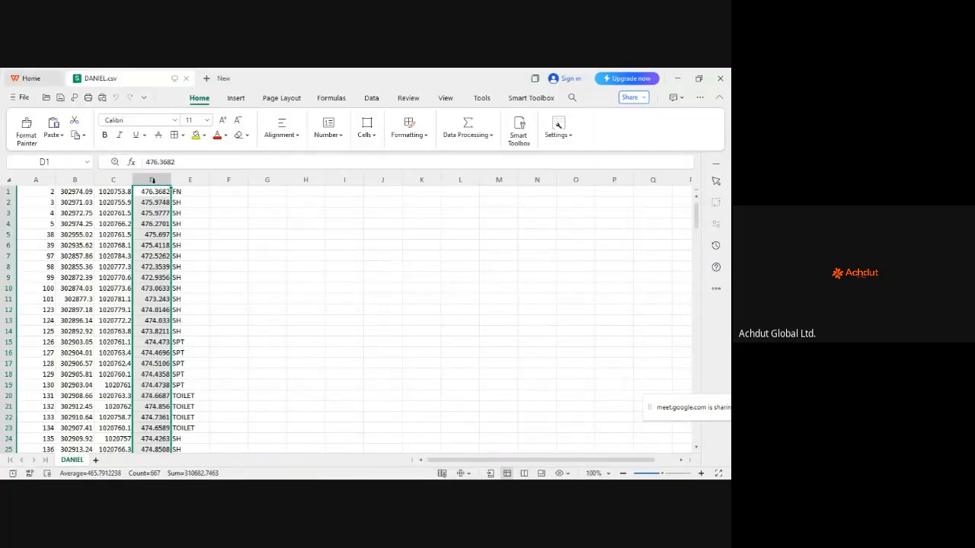
{"action": "left_click", "coordinate": [190, 180]}
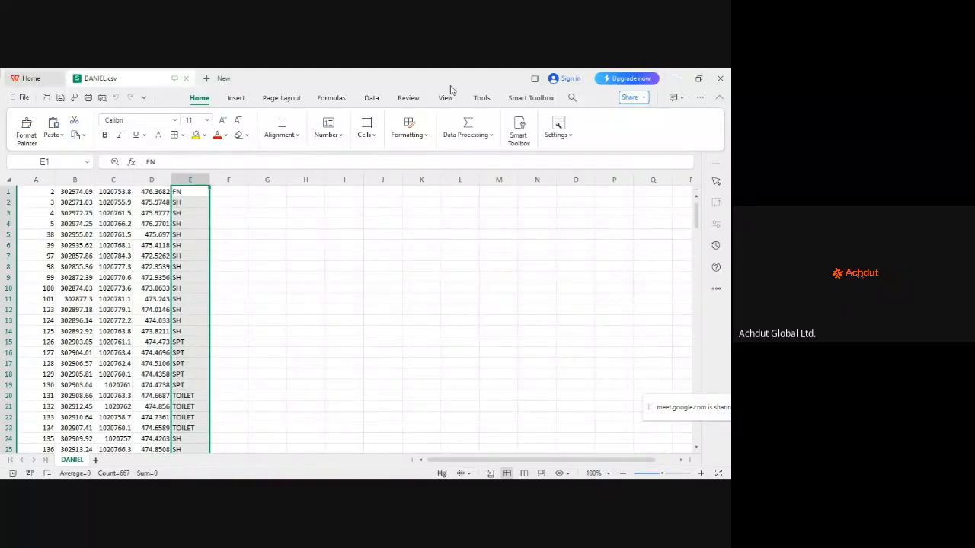
{"action": "mouse_move", "coordinate": [292, 478]}
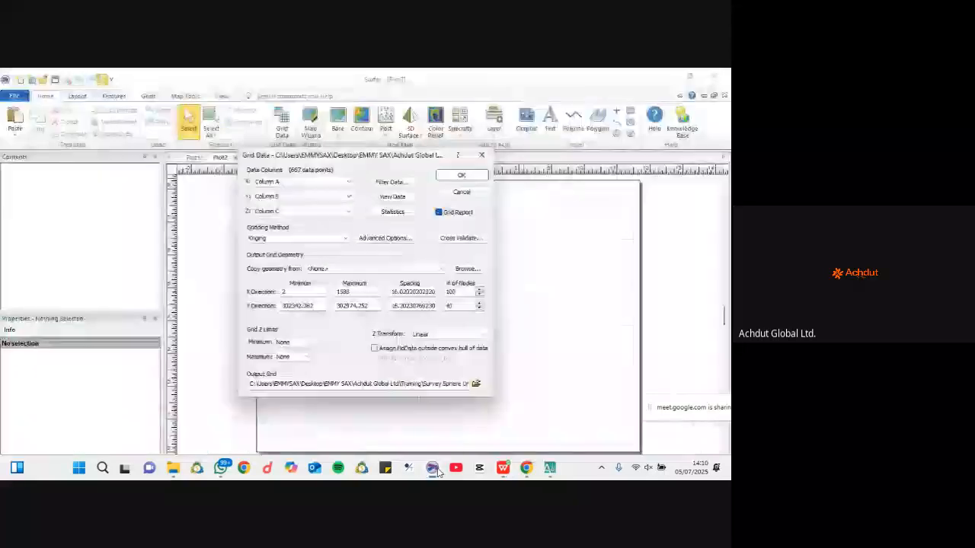
Step: In Grid Data, assign Column B to X, Column C to Y and Column D to Z
{"action": "left_click", "coordinate": [409, 469]}
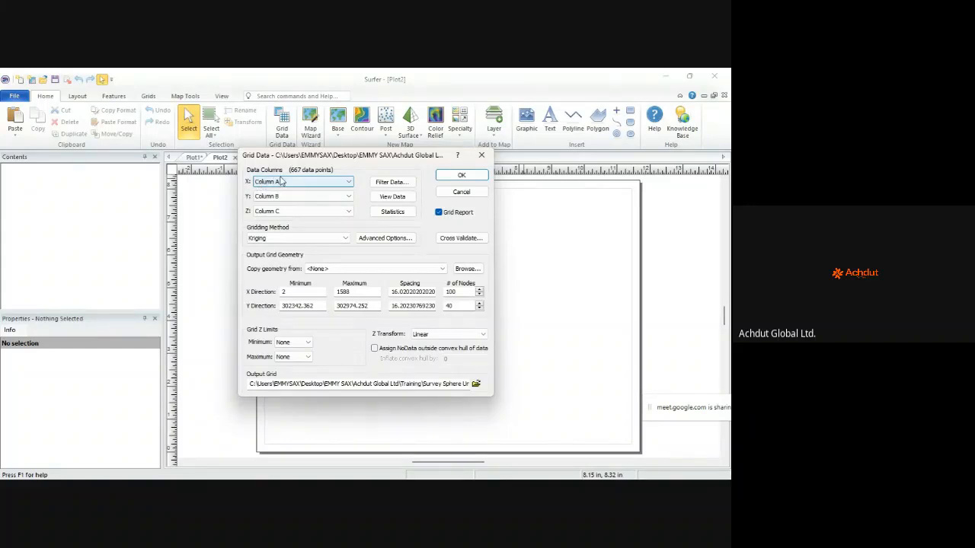
{"action": "left_click", "coordinate": [287, 184]}
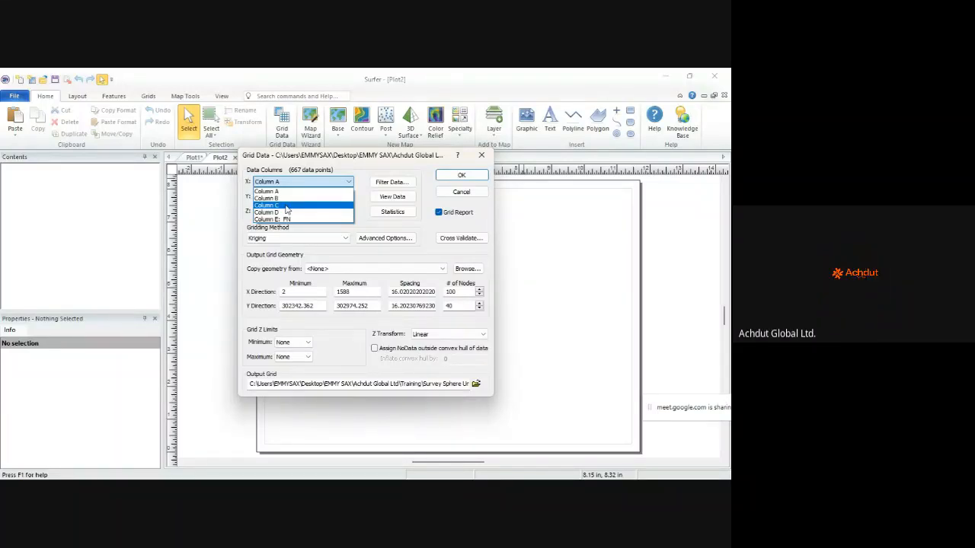
{"action": "left_click", "coordinate": [280, 198]}
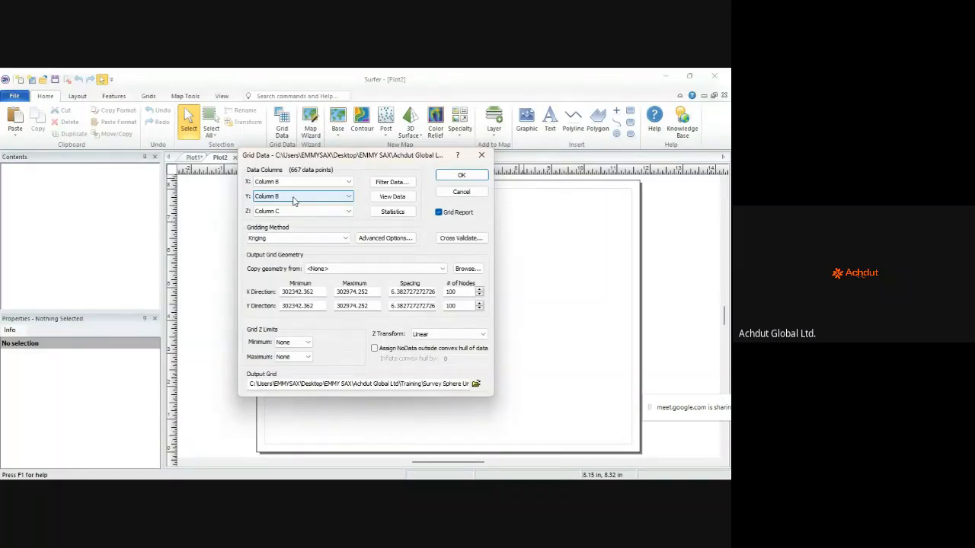
{"action": "left_click", "coordinate": [294, 200]}
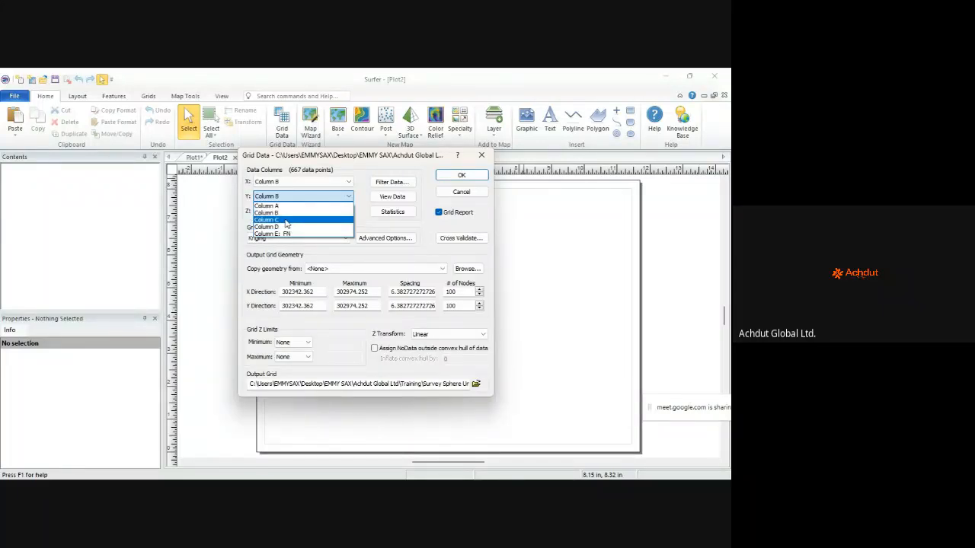
{"action": "left_click", "coordinate": [287, 220]}
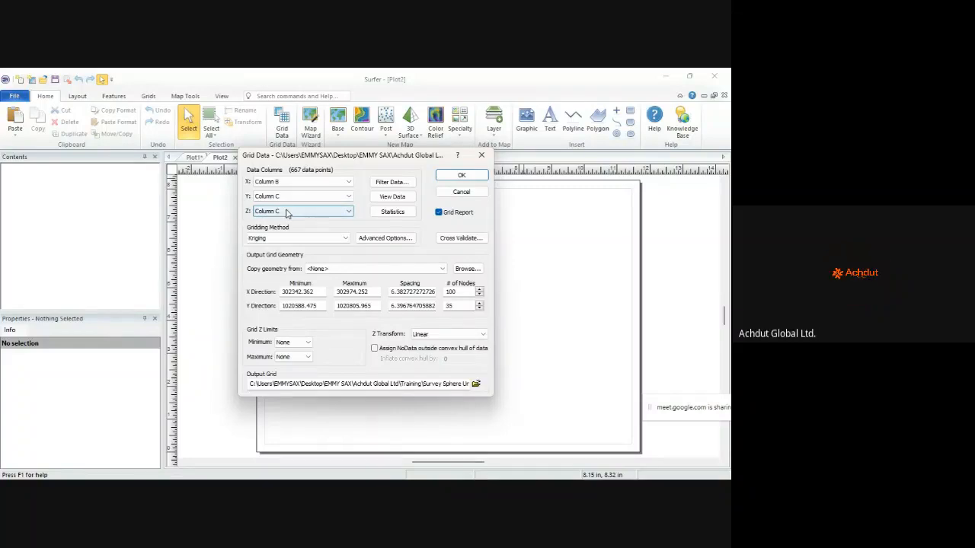
{"action": "left_click", "coordinate": [287, 212]}
{"action": "left_click", "coordinate": [287, 242]}
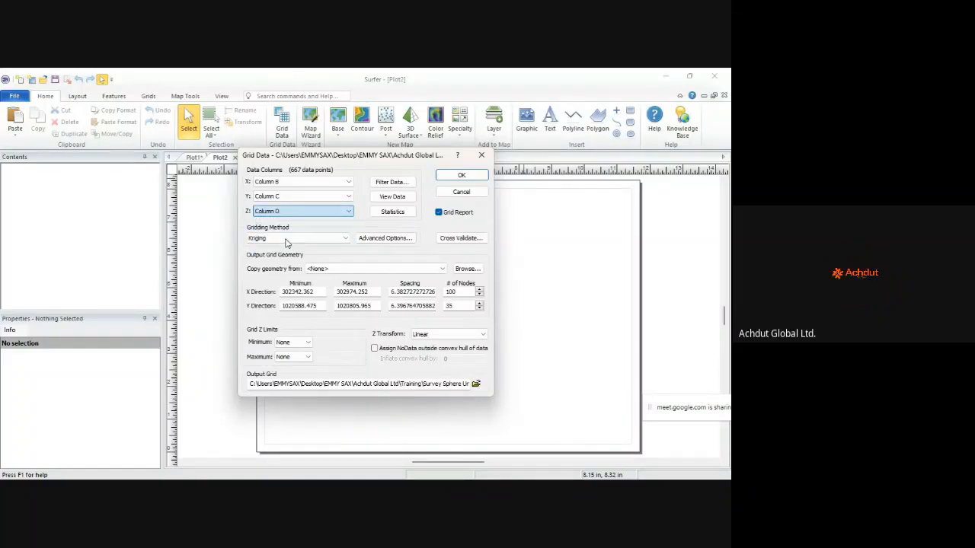
Step: Bring the DANIEL.csv spreadsheet in WPS Spreadsheets back to the front
{"action": "mouse_move", "coordinate": [375, 478]}
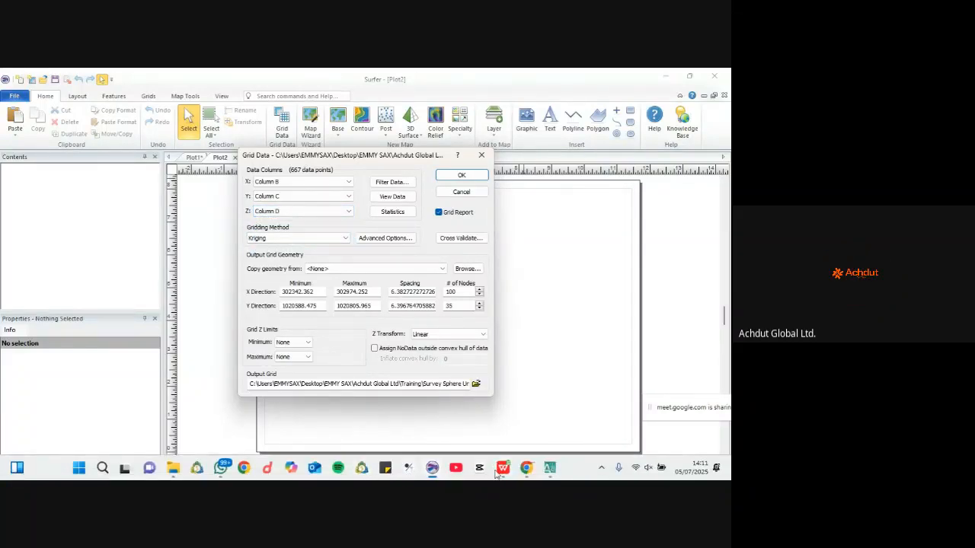
{"action": "mouse_move", "coordinate": [441, 476]}
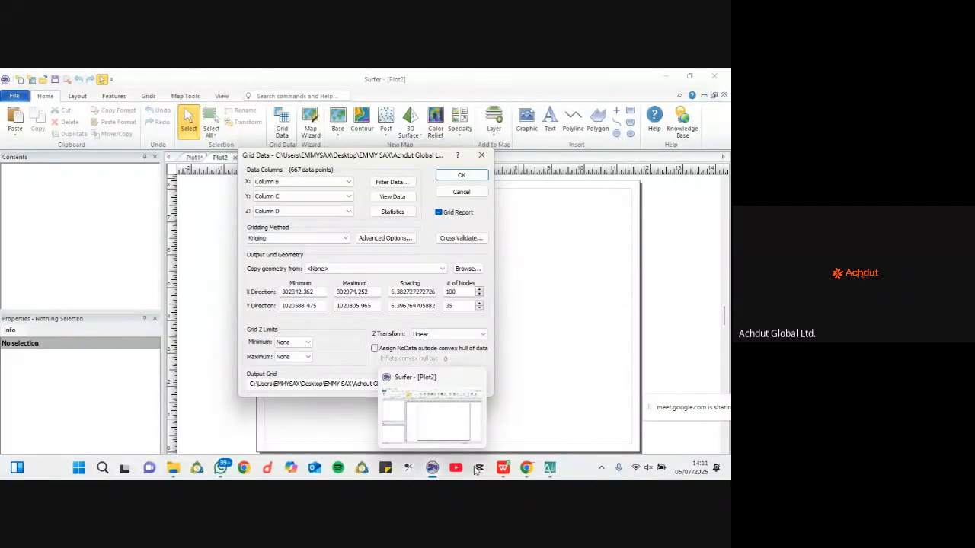
{"action": "left_click", "coordinate": [502, 467]}
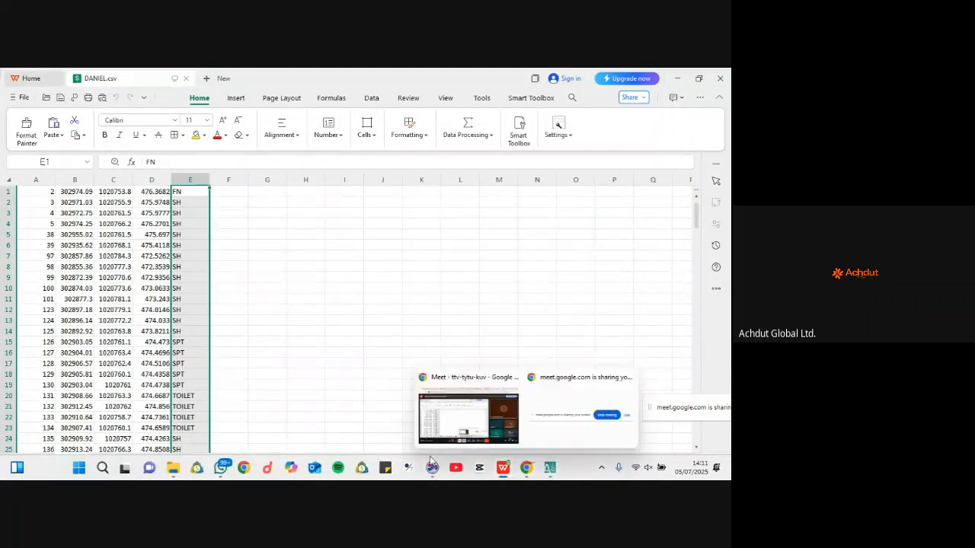
Step: Switch back to Surfer's Grid Data dialog, now reading columns B, C and D
{"action": "left_click", "coordinate": [432, 468]}
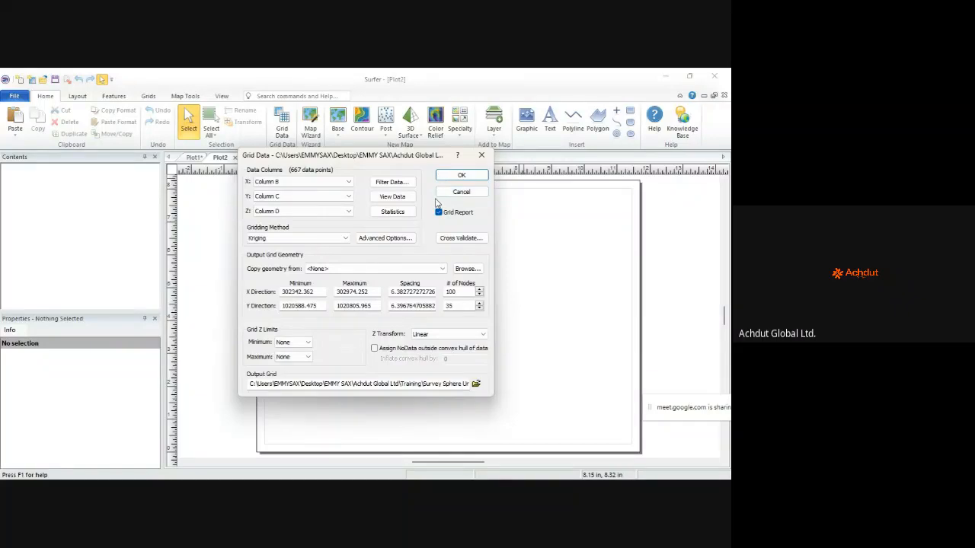
Step: Run the Kriging gridding and acknowledge that DANIEL.grd was created
{"action": "left_click", "coordinate": [473, 182]}
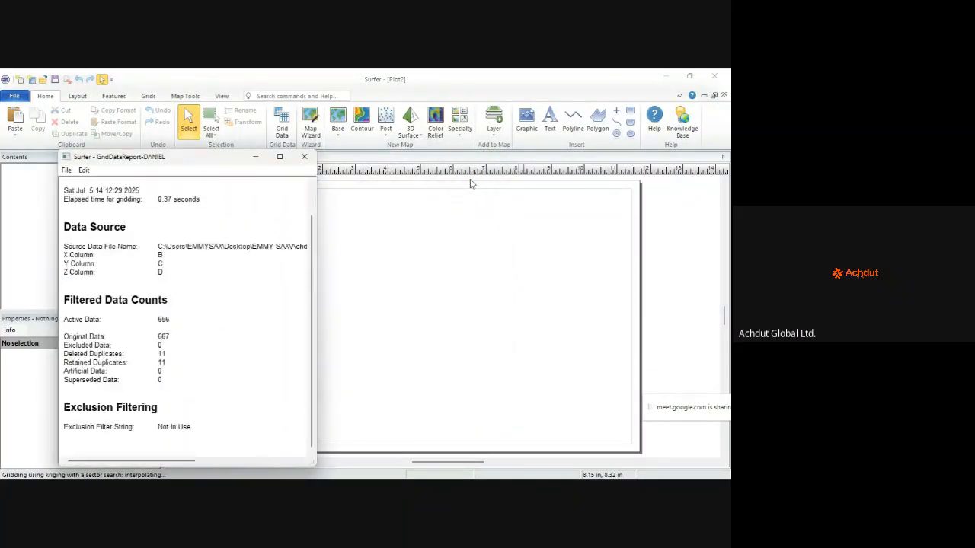
{"action": "scroll", "coordinate": [311, 242], "scroll_direction": "down", "scroll_amount": 15}
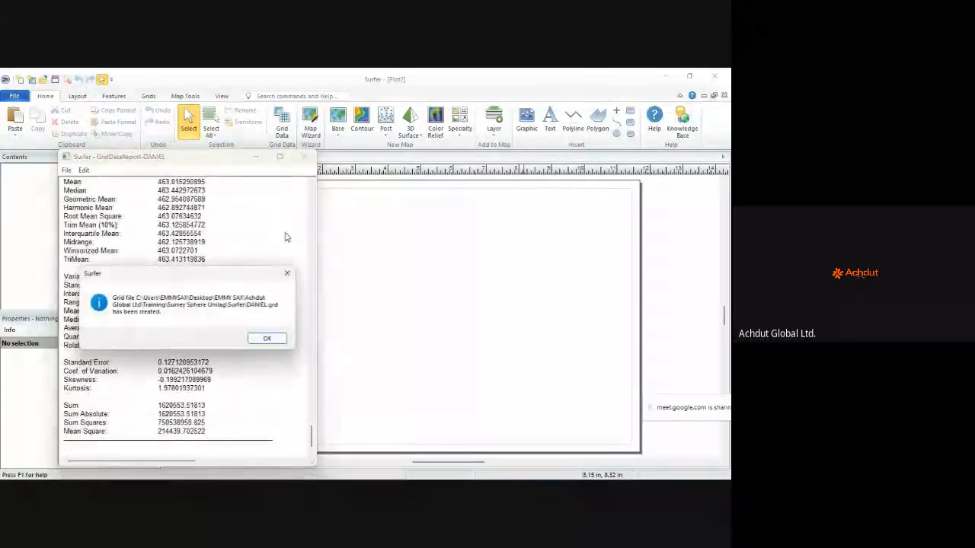
{"action": "left_click", "coordinate": [268, 338]}
Step: Scroll through the DANIEL Grid Data Report, including the planar regression R² of 0.9789
{"action": "scroll", "coordinate": [203, 319], "scroll_direction": "down", "scroll_amount": 4}
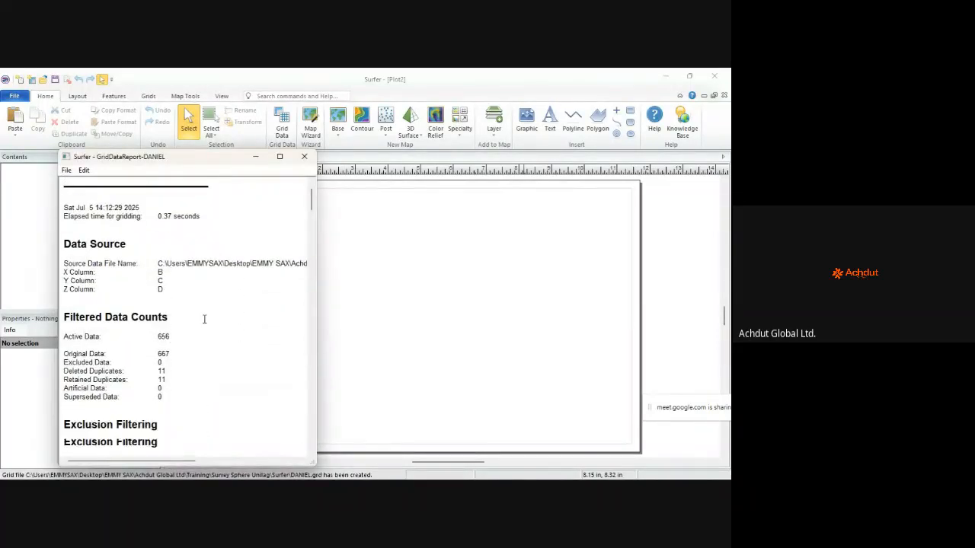
{"action": "scroll", "coordinate": [205, 318], "scroll_direction": "down", "scroll_amount": 1}
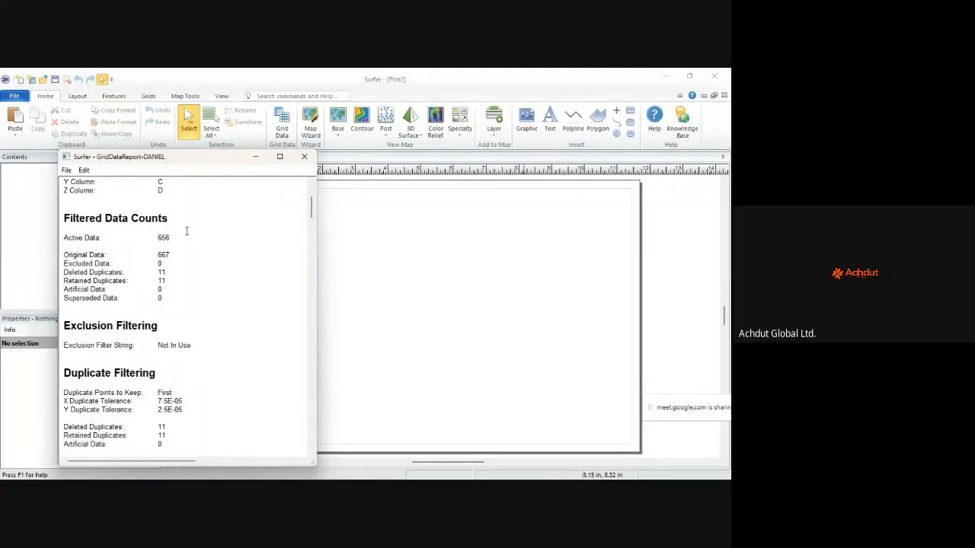
{"action": "scroll", "coordinate": [185, 231], "scroll_direction": "down", "scroll_amount": 1}
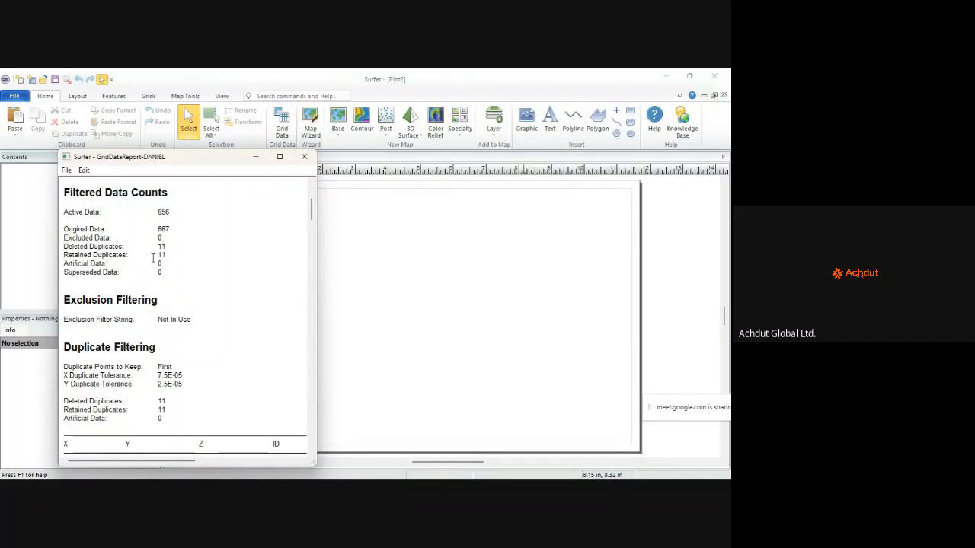
{"action": "scroll", "coordinate": [167, 255], "scroll_direction": "down", "scroll_amount": 5}
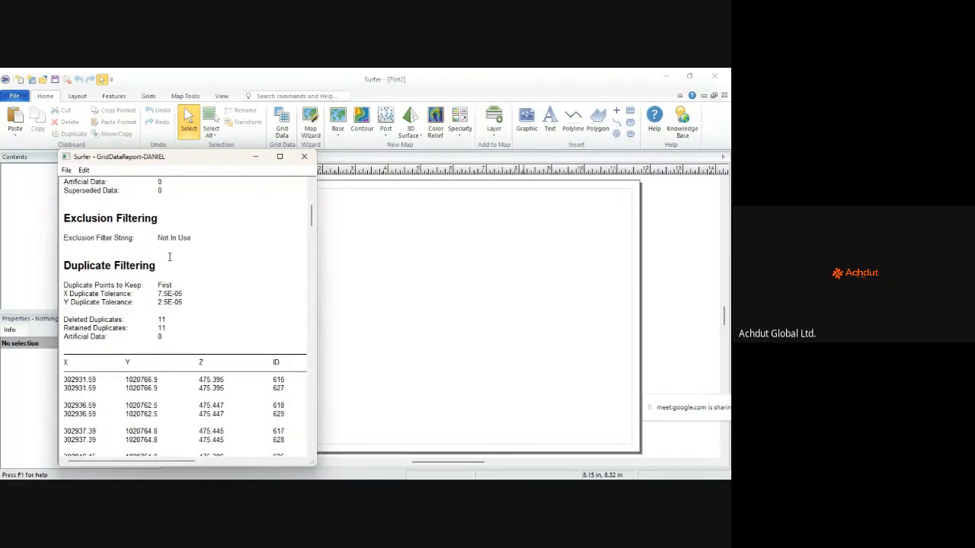
{"action": "scroll", "coordinate": [169, 257], "scroll_direction": "down", "scroll_amount": 4}
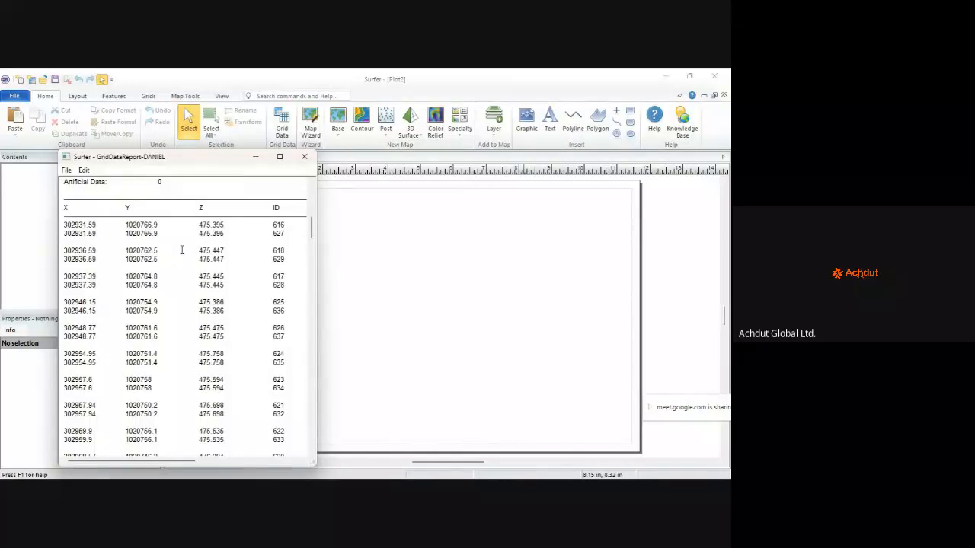
{"action": "scroll", "coordinate": [266, 241], "scroll_direction": "down", "scroll_amount": 5}
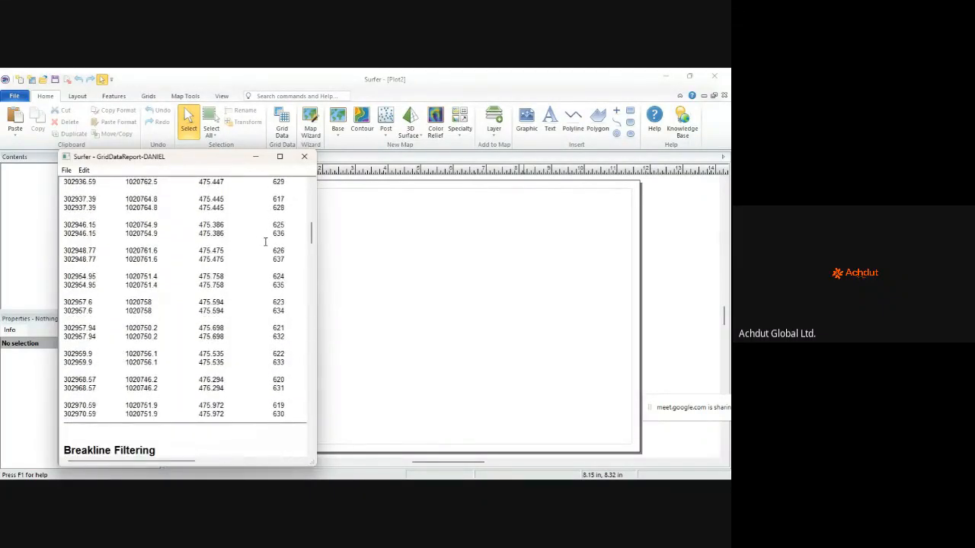
{"action": "scroll", "coordinate": [265, 242], "scroll_direction": "up", "scroll_amount": 13}
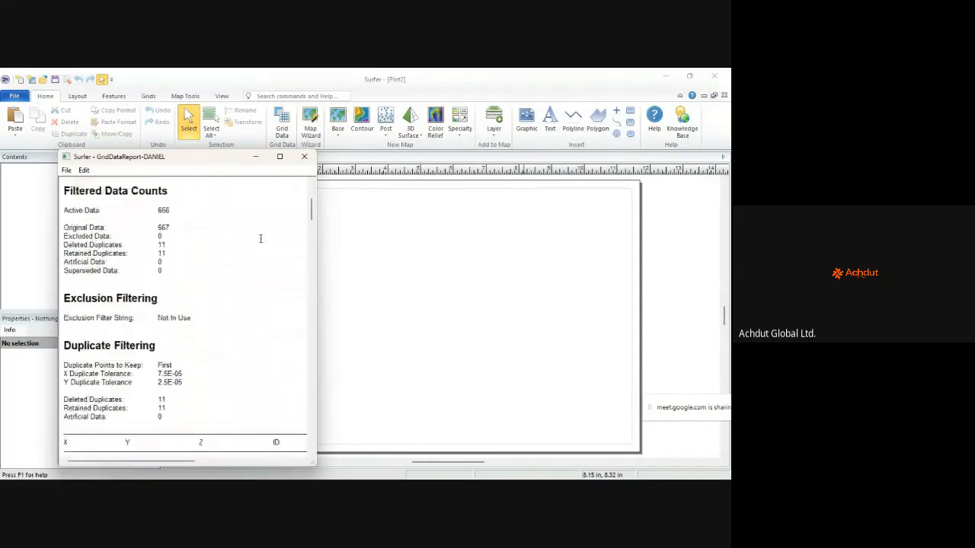
{"action": "scroll", "coordinate": [258, 242], "scroll_direction": "down", "scroll_amount": 5}
{"action": "scroll", "coordinate": [158, 292], "scroll_direction": "down", "scroll_amount": 2}
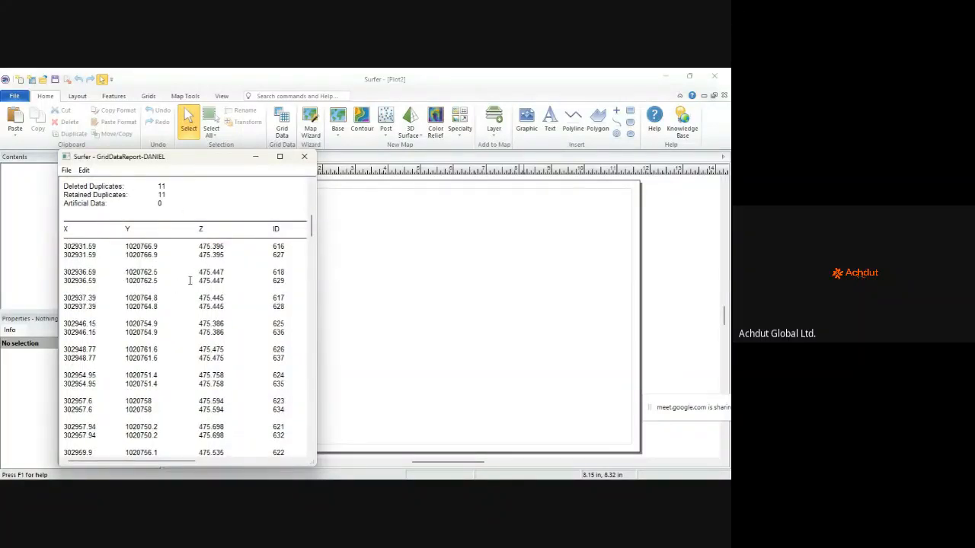
{"action": "scroll", "coordinate": [241, 297], "scroll_direction": "down", "scroll_amount": 5}
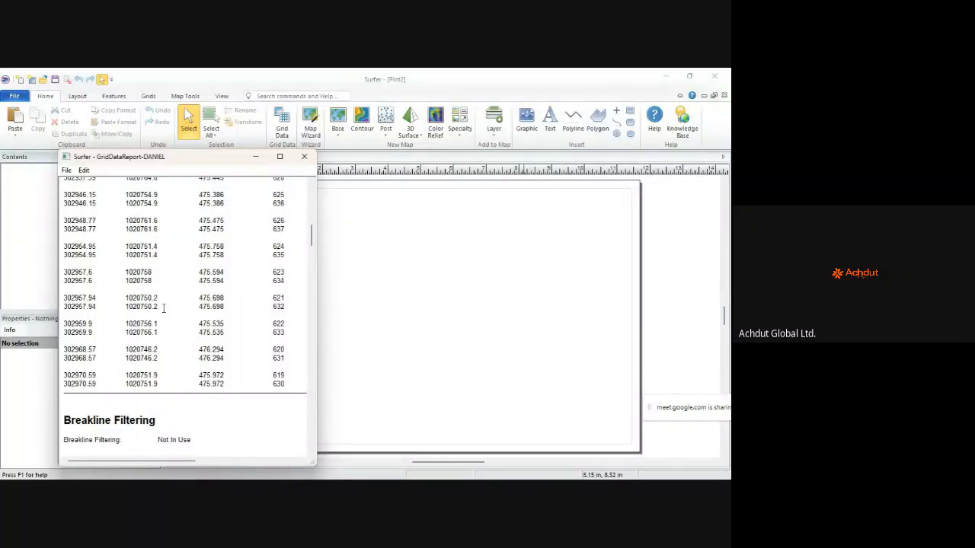
{"action": "scroll", "coordinate": [166, 304], "scroll_direction": "down", "scroll_amount": 12}
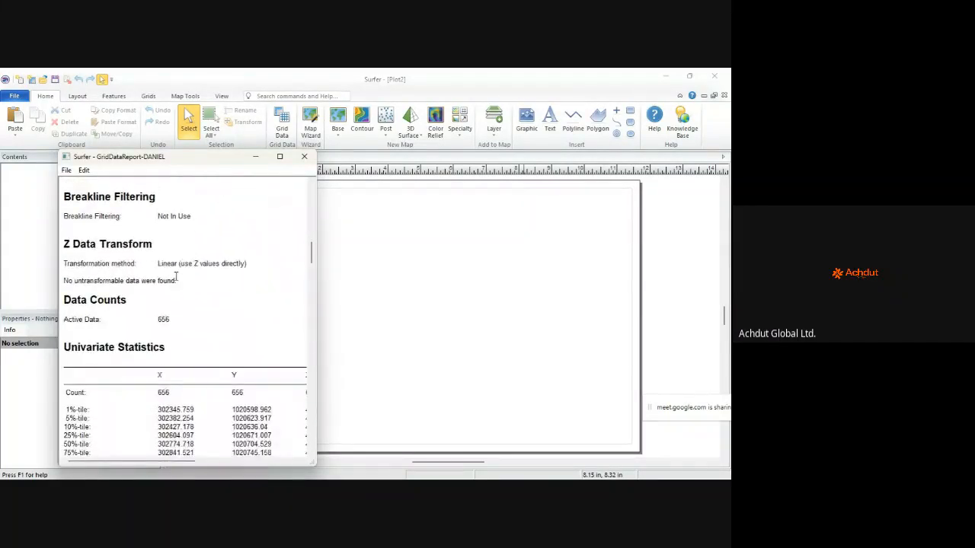
{"action": "scroll", "coordinate": [137, 259], "scroll_direction": "down", "scroll_amount": 2}
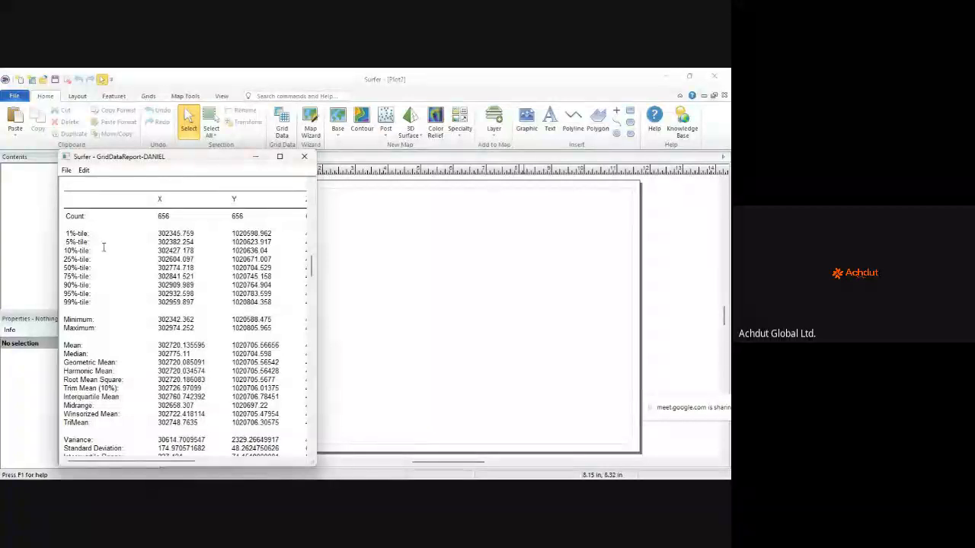
{"action": "scroll", "coordinate": [109, 228], "scroll_direction": "down", "scroll_amount": 8}
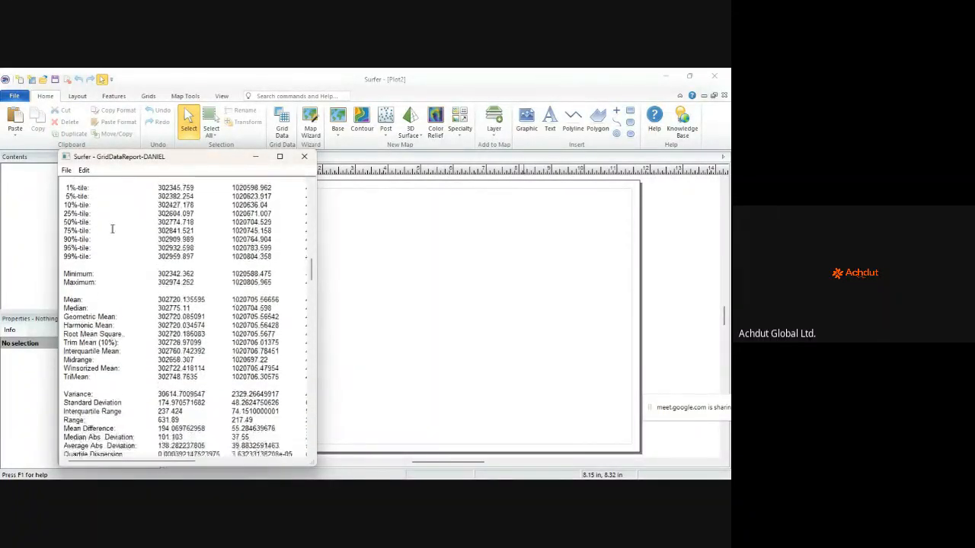
{"action": "scroll", "coordinate": [185, 268], "scroll_direction": "down", "scroll_amount": 12}
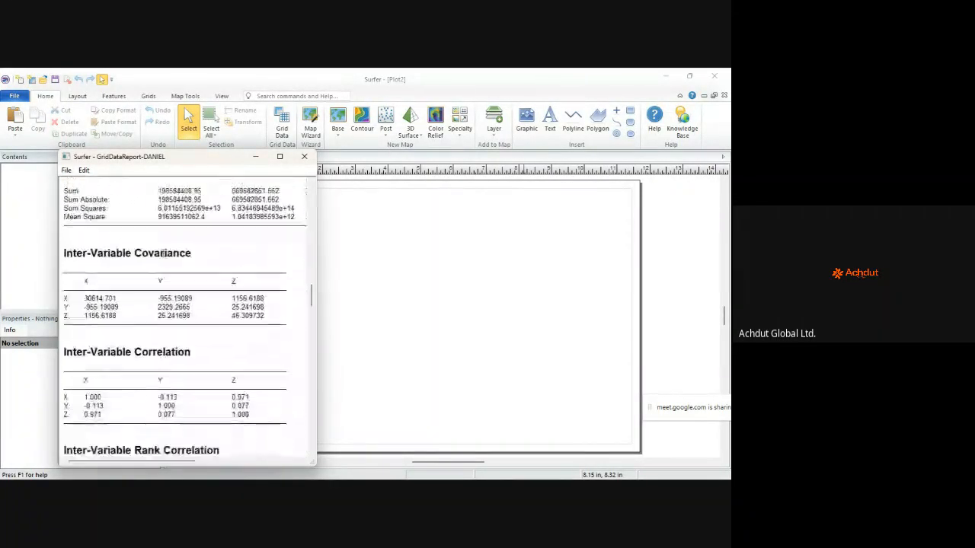
{"action": "scroll", "coordinate": [164, 251], "scroll_direction": "down", "scroll_amount": 1}
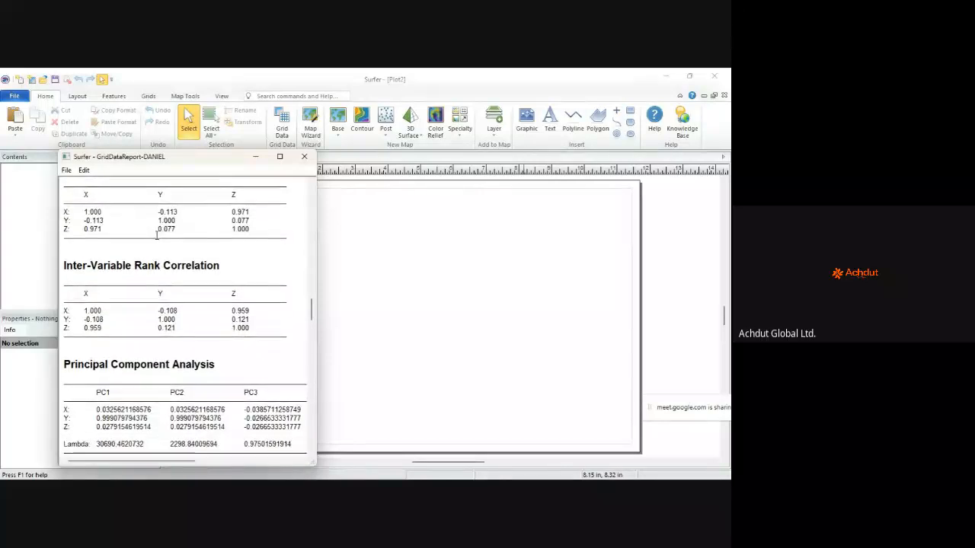
{"action": "scroll", "coordinate": [109, 248], "scroll_direction": "up", "scroll_amount": 3}
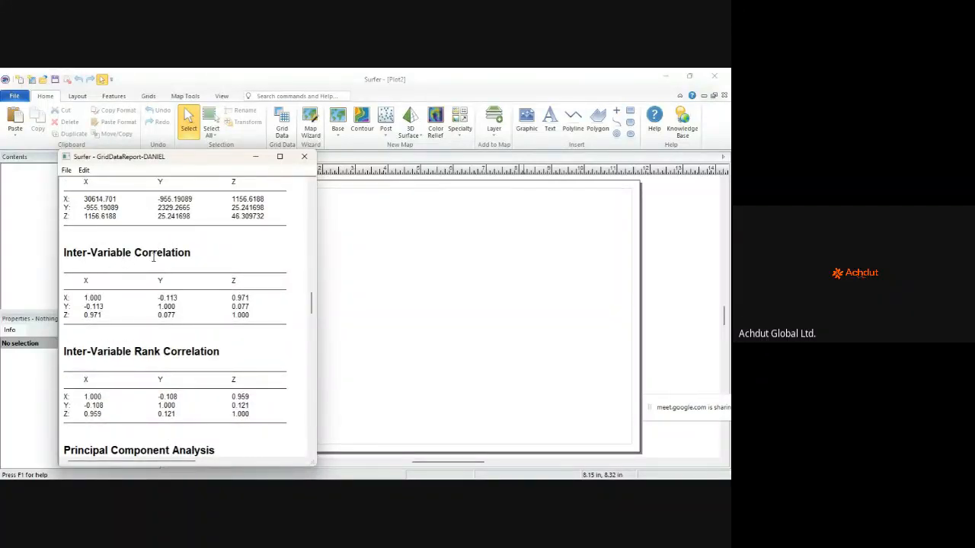
{"action": "scroll", "coordinate": [175, 249], "scroll_direction": "down", "scroll_amount": 12}
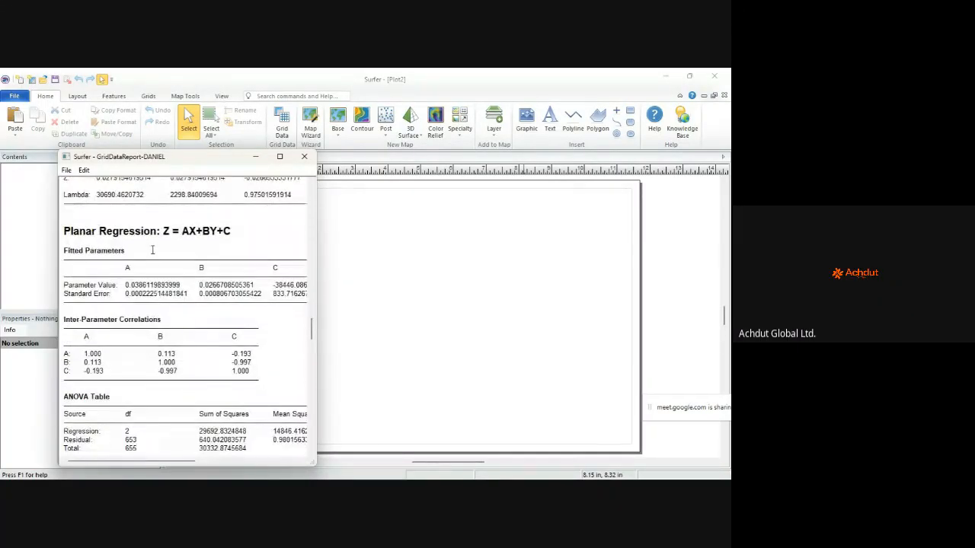
{"action": "scroll", "coordinate": [180, 341], "scroll_direction": "down", "scroll_amount": 5}
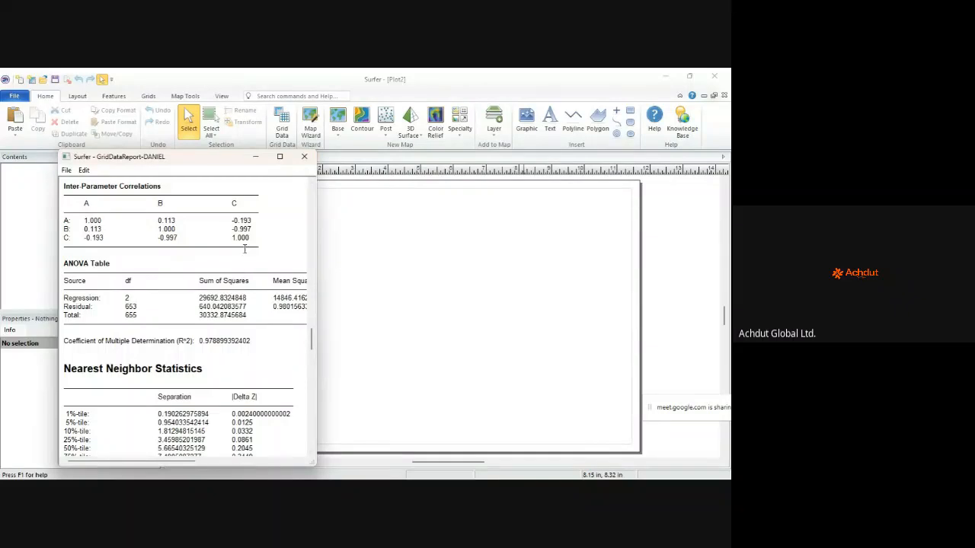
{"action": "left_click", "coordinate": [67, 171]}
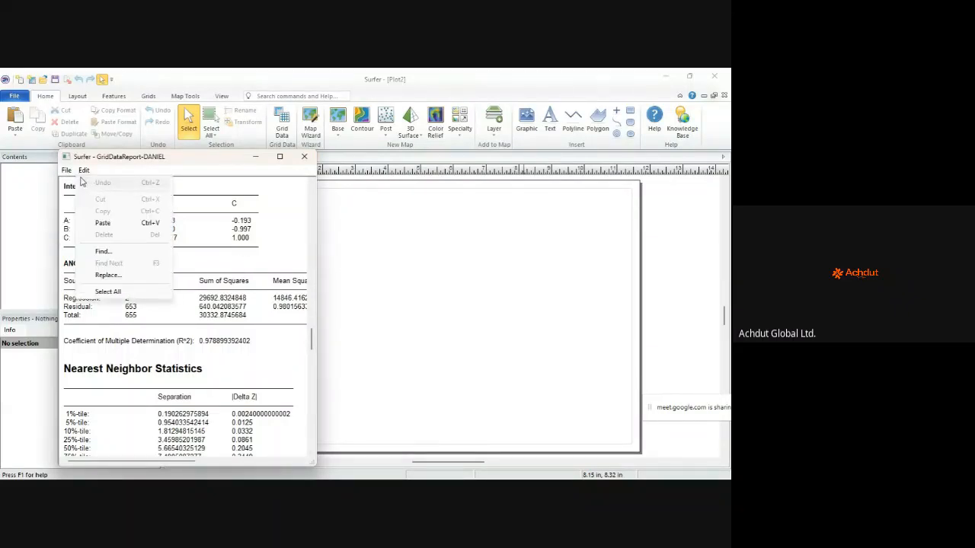
Step: Save the report in RTF as GridDataReport-Training, then close the report window
{"action": "left_click", "coordinate": [76, 195]}
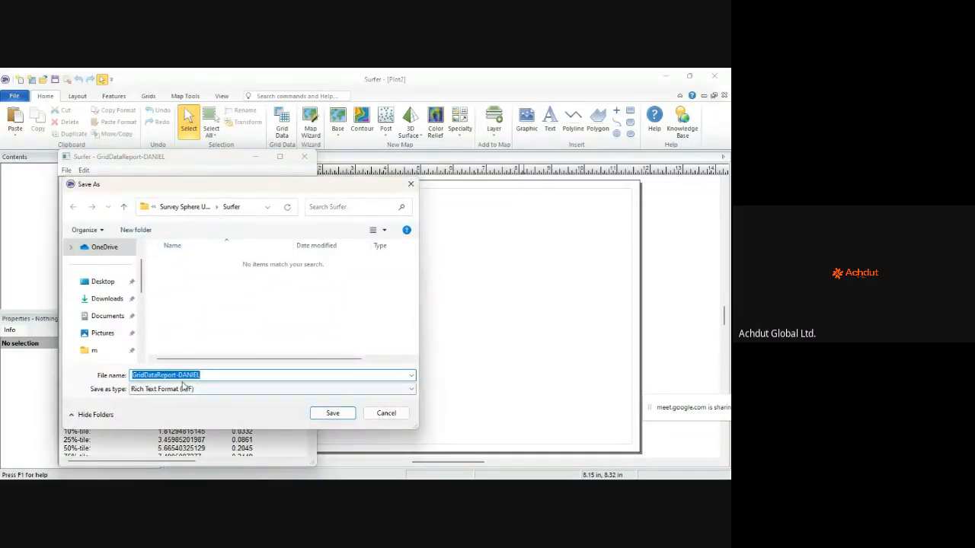
{"action": "left_click_drag", "start_coordinate": [213, 375], "coordinate": [181, 372]}
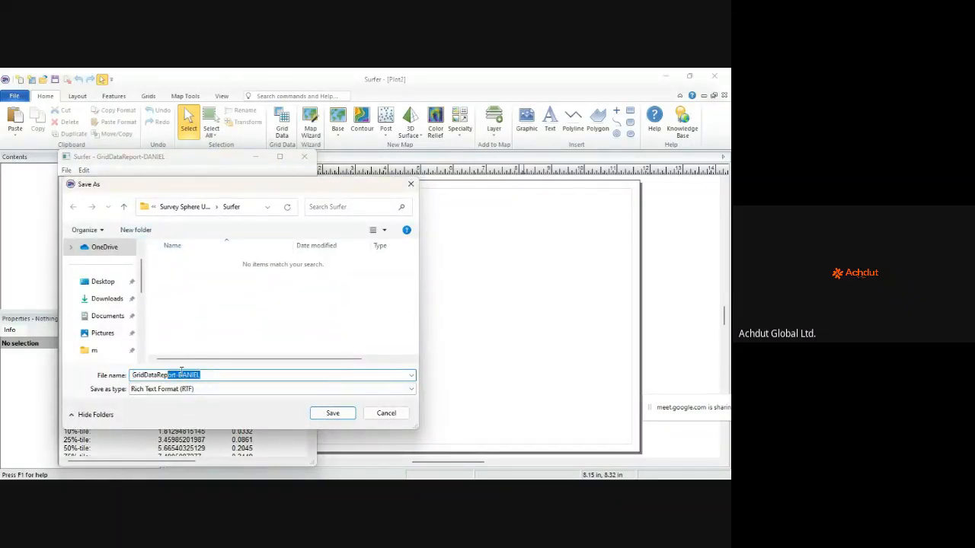
{"action": "left_click", "coordinate": [179, 374]}
{"action": "double_click", "coordinate": [179, 373]}
{"action": "type", "text": "Training"}
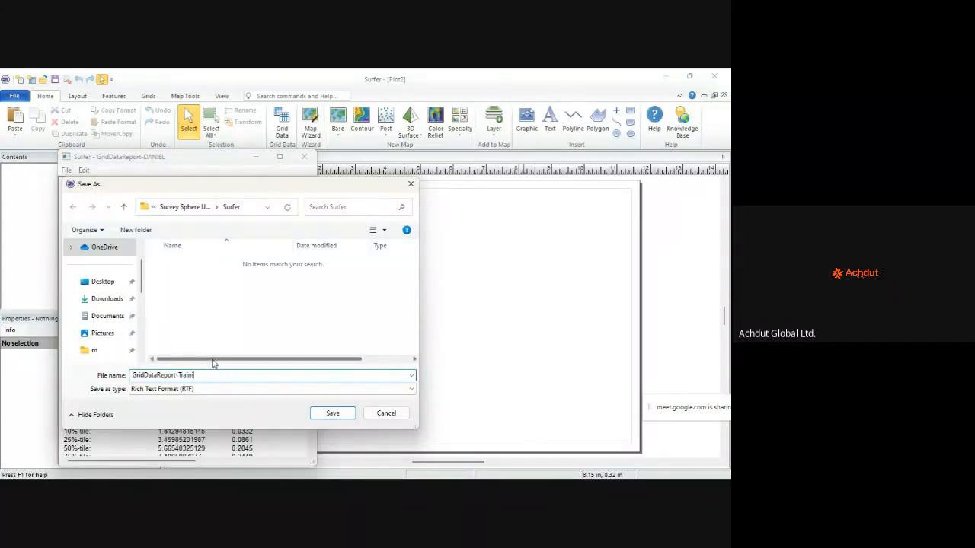
{"action": "left_click", "coordinate": [333, 413]}
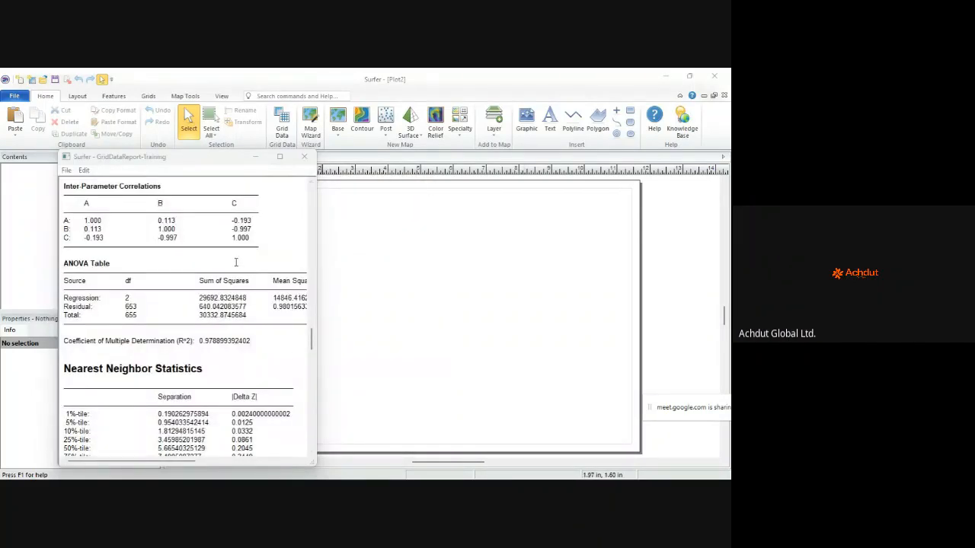
{"action": "left_click", "coordinate": [304, 156]}
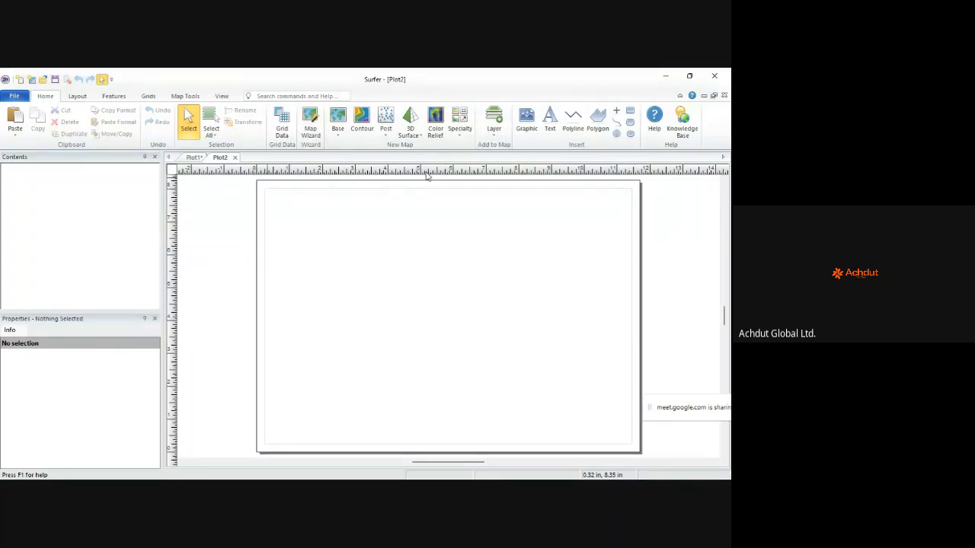
Step: In Page Setup, apply A4 landscape (11.693 × 8.268 in) with 0.25 in margins
{"action": "right_click", "coordinate": [325, 211]}
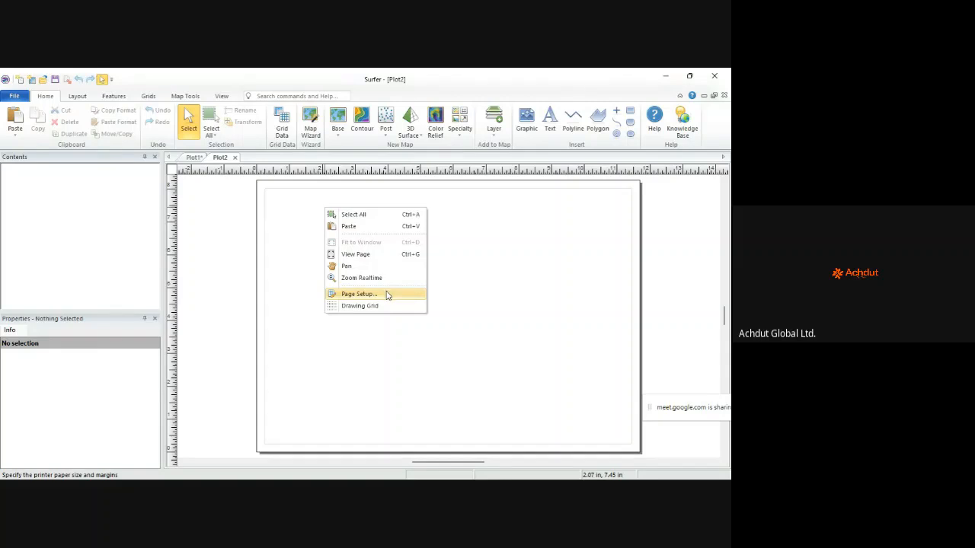
{"action": "left_click", "coordinate": [358, 294]}
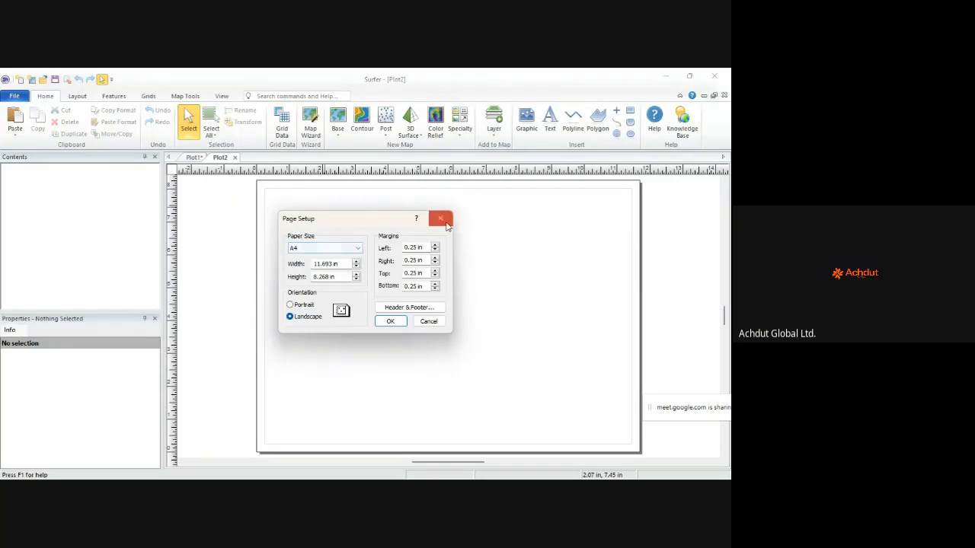
{"action": "left_click", "coordinate": [390, 321]}
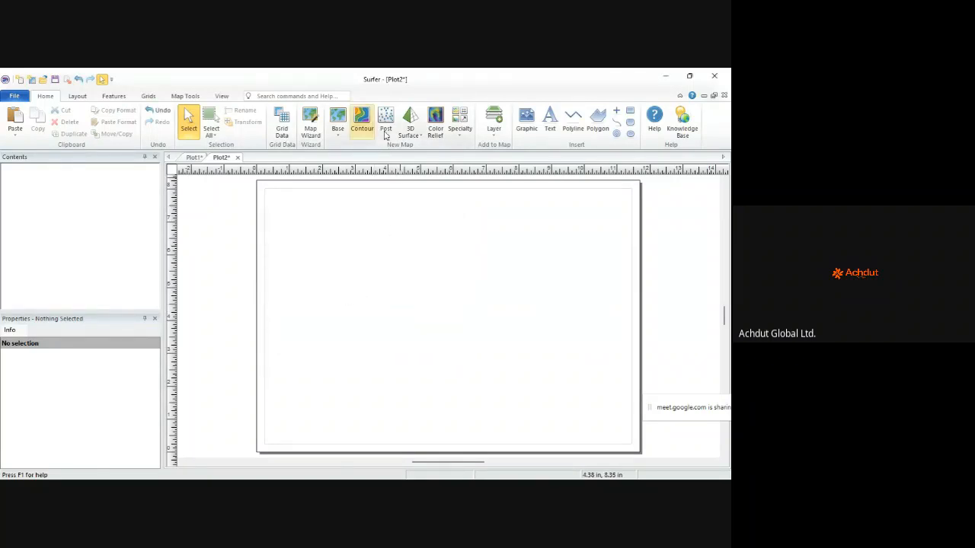
Step: Add a contour map of DANIEL.grd, with labelled contours and axes, to Plot2
{"action": "left_click", "coordinate": [360, 124]}
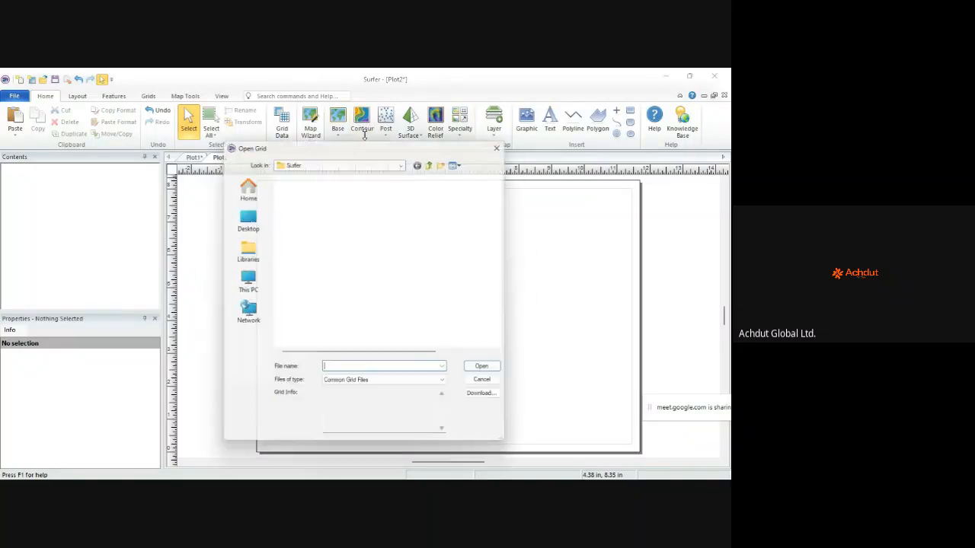
{"action": "key", "text": "Escape"}
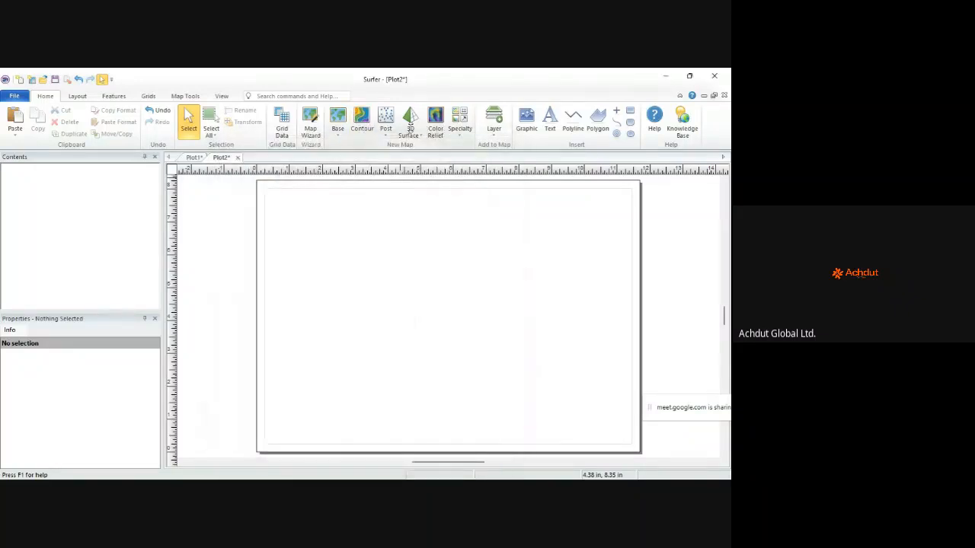
{"action": "left_click", "coordinate": [373, 131]}
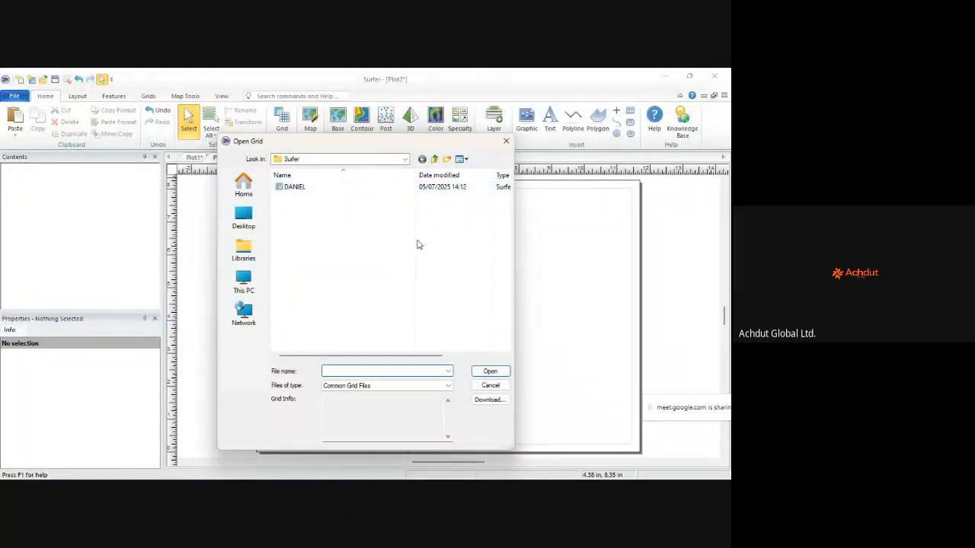
{"action": "double_click", "coordinate": [295, 187]}
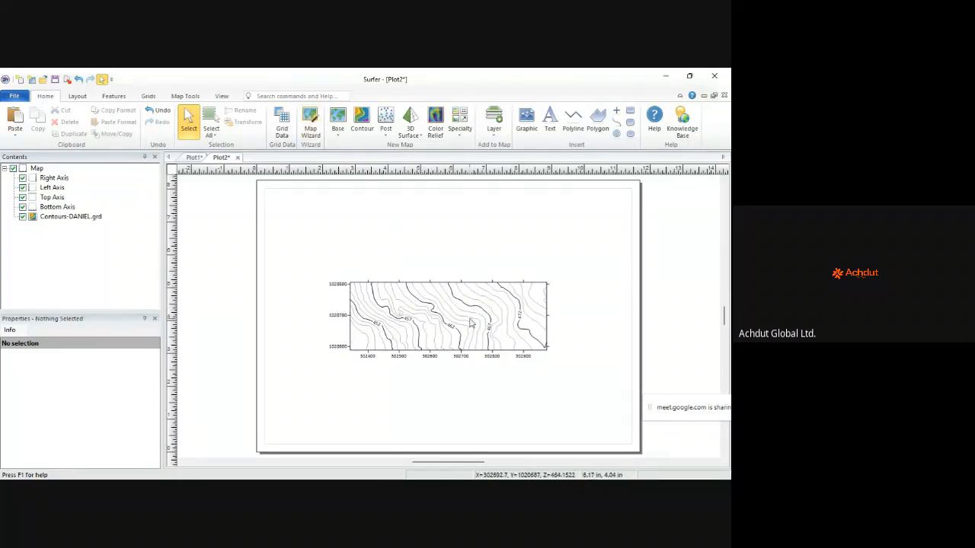
Step: Enlarge the DANIEL contour map toward the upper right and make it taller
{"action": "scroll", "coordinate": [501, 319], "scroll_direction": "up", "scroll_amount": 2}
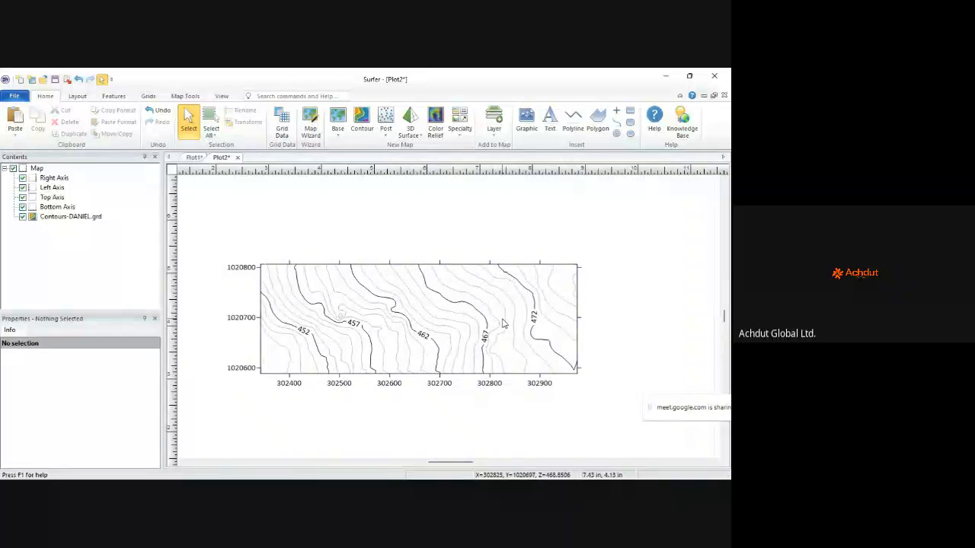
{"action": "scroll", "coordinate": [501, 318], "scroll_direction": "up", "scroll_amount": 1}
{"action": "scroll", "coordinate": [501, 318], "scroll_direction": "down", "scroll_amount": 2}
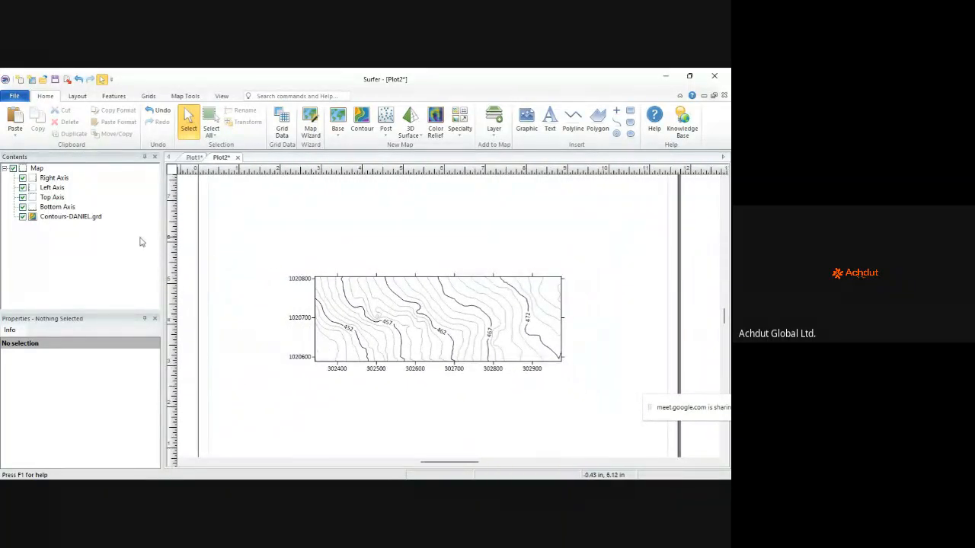
{"action": "left_click", "coordinate": [60, 217]}
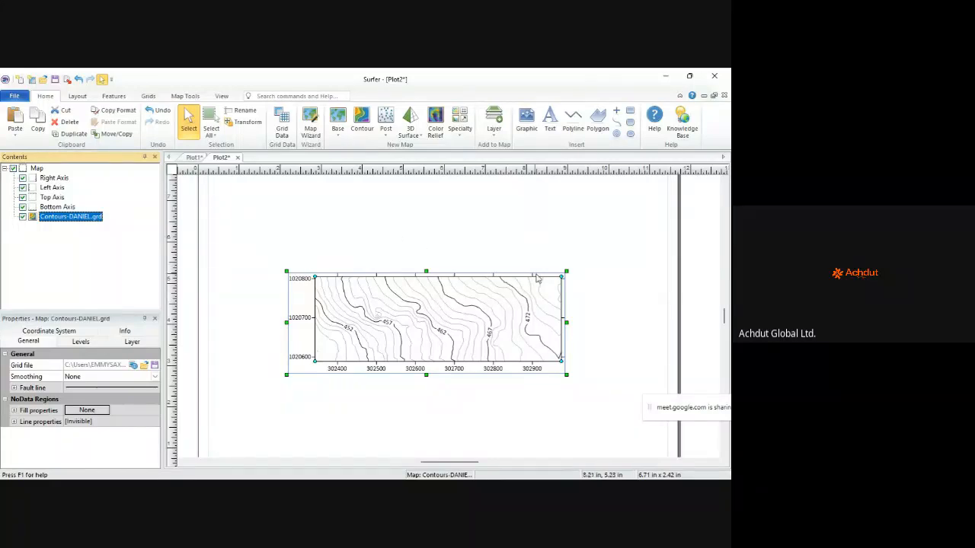
{"action": "left_click_drag", "start_coordinate": [565, 271], "coordinate": [579, 233]}
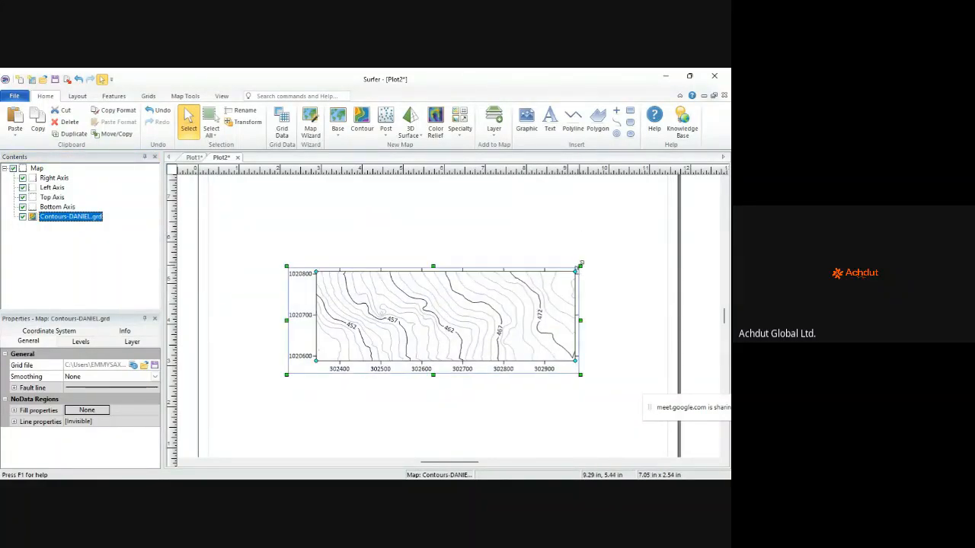
{"action": "left_click_drag", "start_coordinate": [581, 267], "coordinate": [607, 196]}
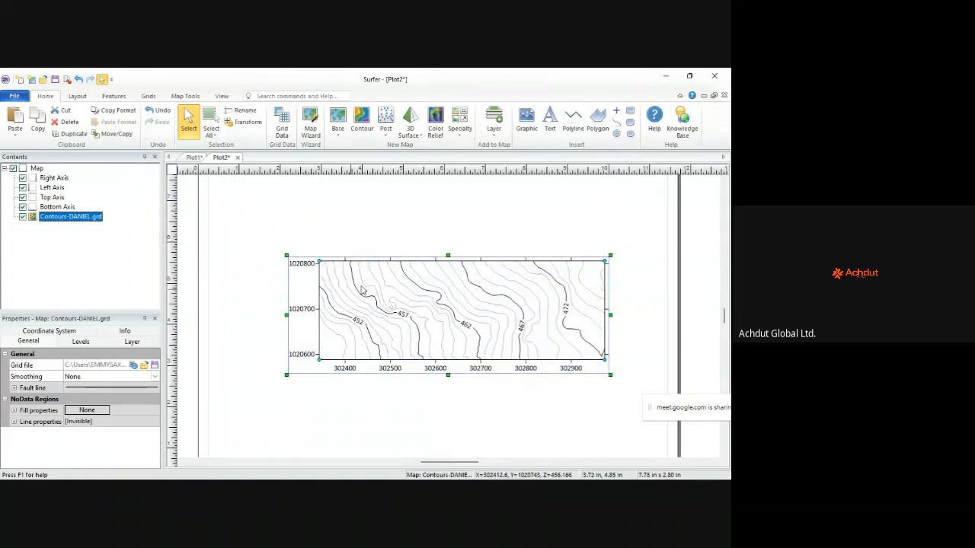
{"action": "left_click_drag", "start_coordinate": [448, 257], "coordinate": [447, 233]}
{"action": "left_click", "coordinate": [279, 224]}
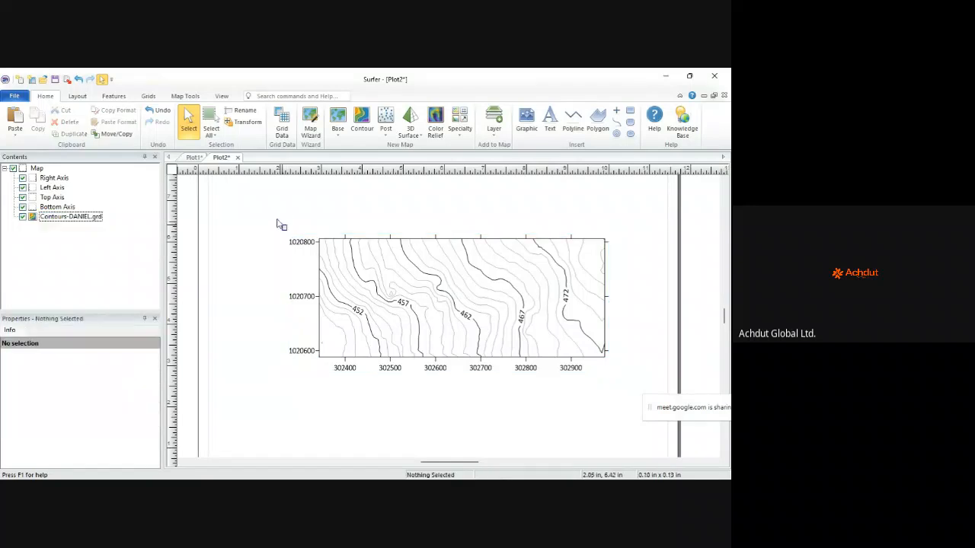
Step: Widen the map to about 8.73 × 3.86 in and move it to the page centre
{"action": "left_click", "coordinate": [344, 256]}
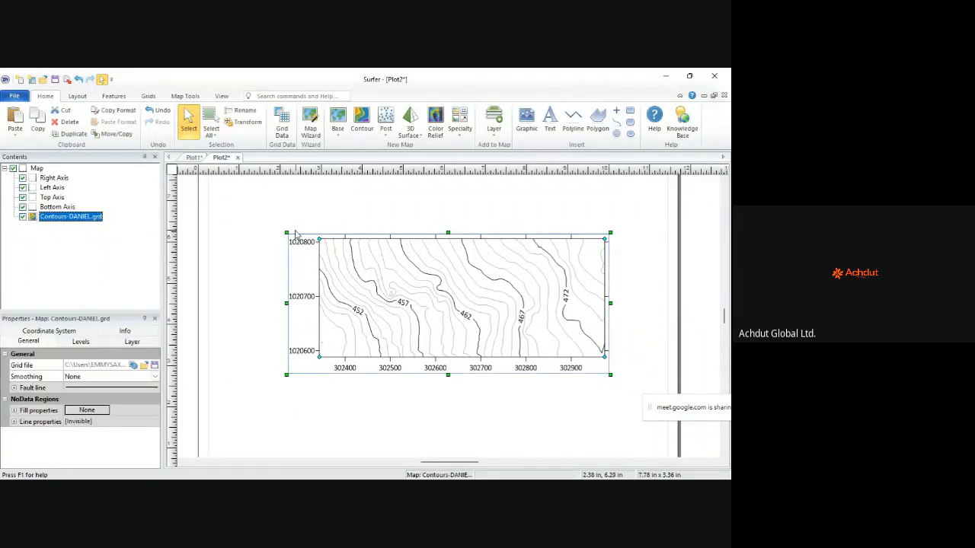
{"action": "left_click_drag", "start_coordinate": [286, 231], "coordinate": [237, 170]}
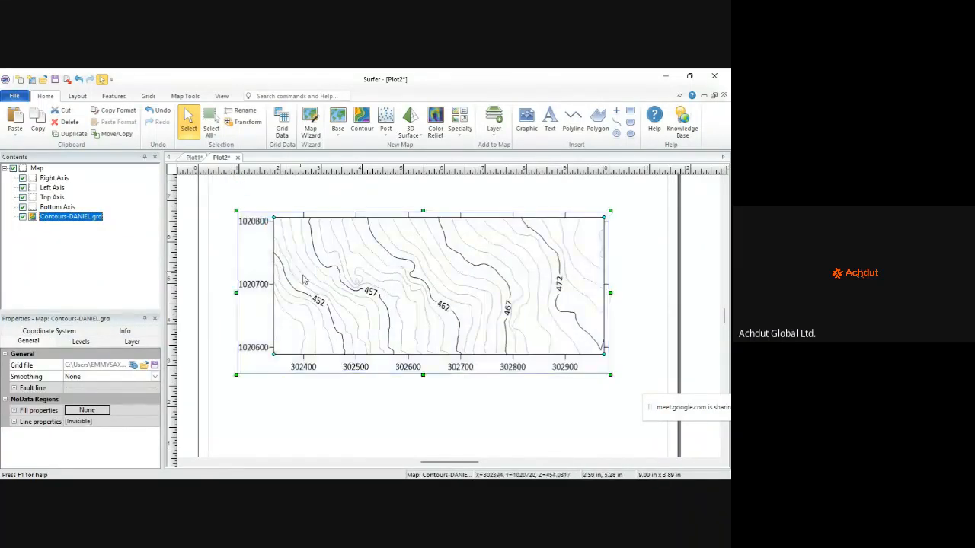
{"action": "scroll", "coordinate": [316, 299], "scroll_direction": "down", "scroll_amount": 2}
{"action": "left_click_drag", "start_coordinate": [391, 284], "coordinate": [403, 326]}
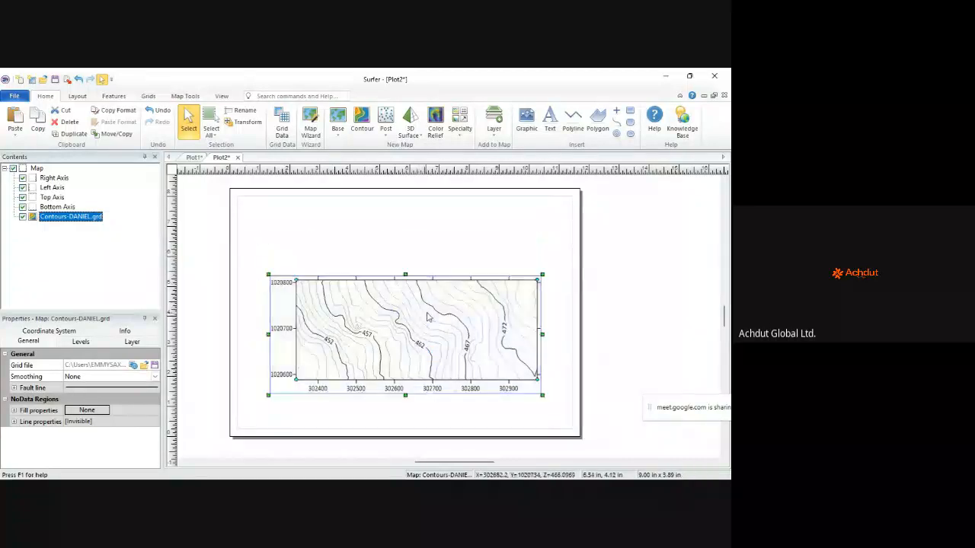
{"action": "left_click_drag", "start_coordinate": [406, 272], "coordinate": [405, 250]}
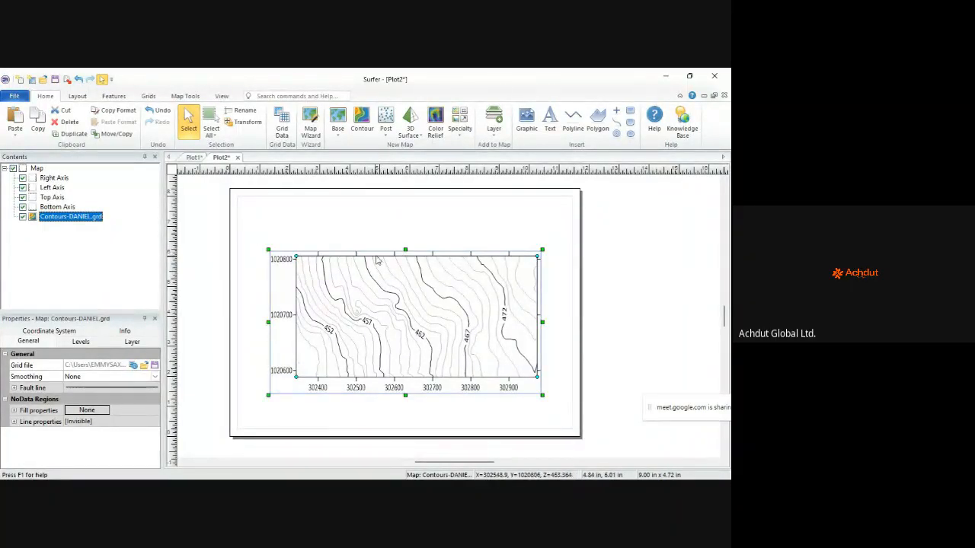
{"action": "left_click_drag", "start_coordinate": [406, 250], "coordinate": [407, 276]}
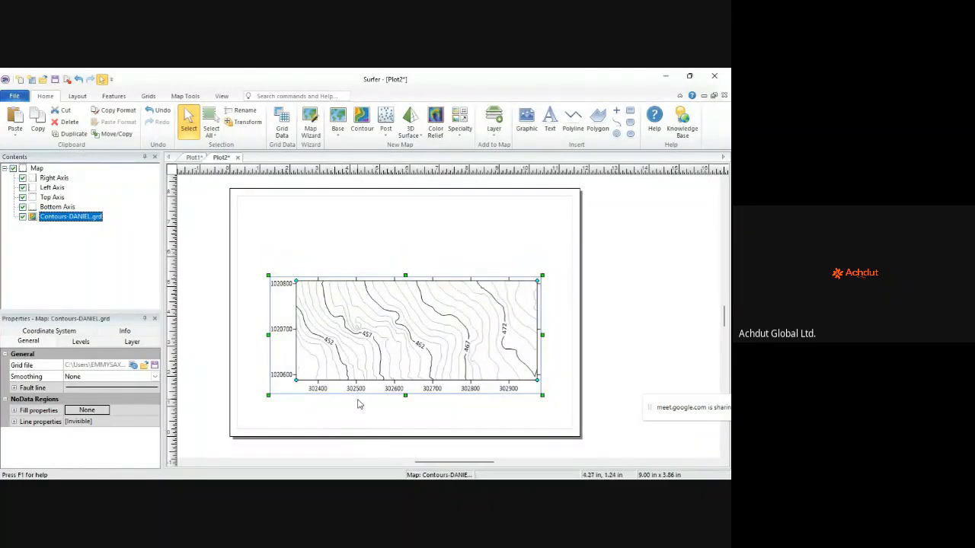
{"action": "left_click_drag", "start_coordinate": [268, 334], "coordinate": [275, 335]}
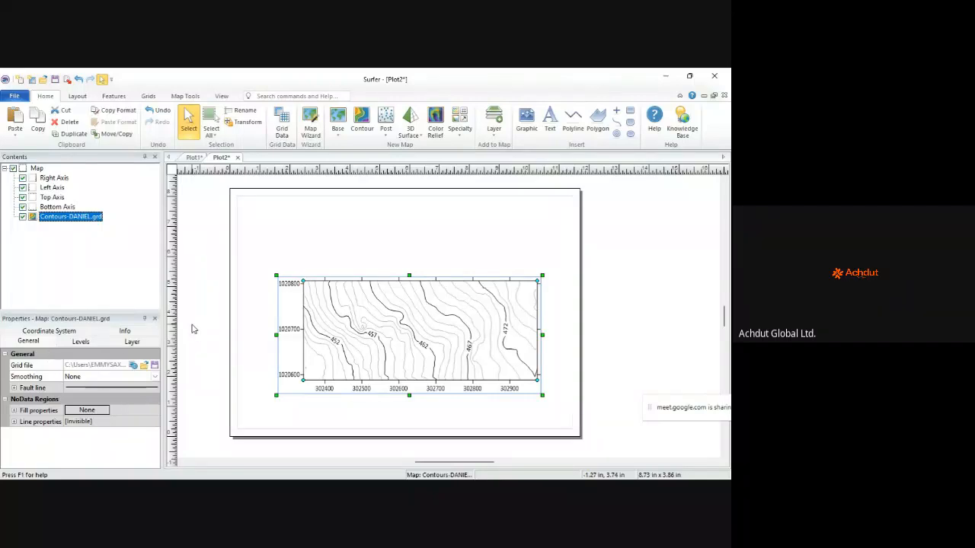
Step: Check the map uses an unreferenced local coordinate system, then return to Google Meet
{"action": "left_click", "coordinate": [57, 334]}
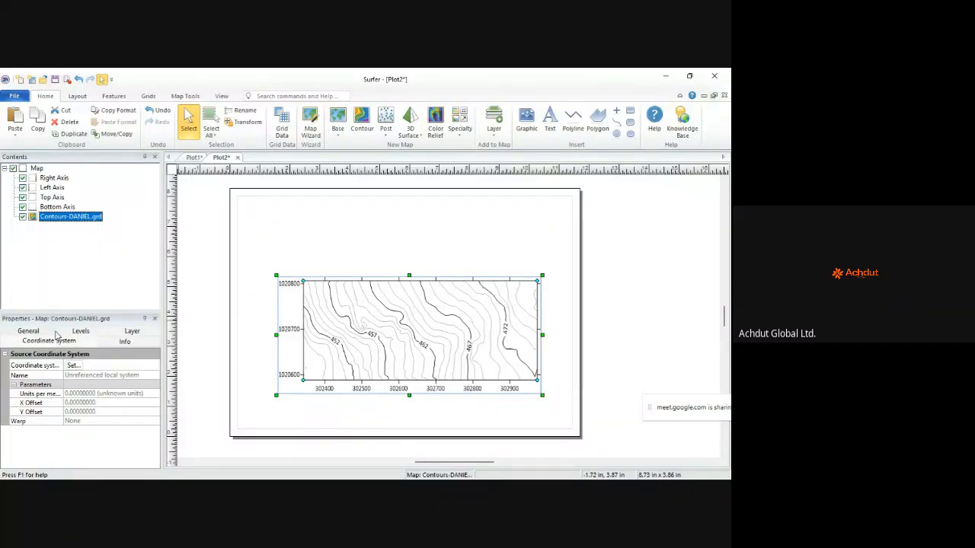
{"action": "left_click", "coordinate": [79, 365]}
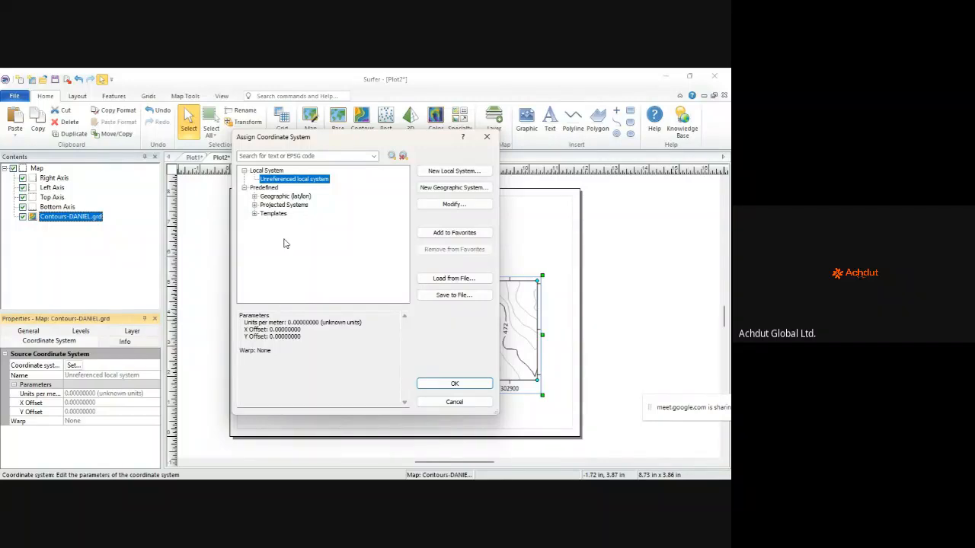
{"action": "mouse_move", "coordinate": [288, 478]}
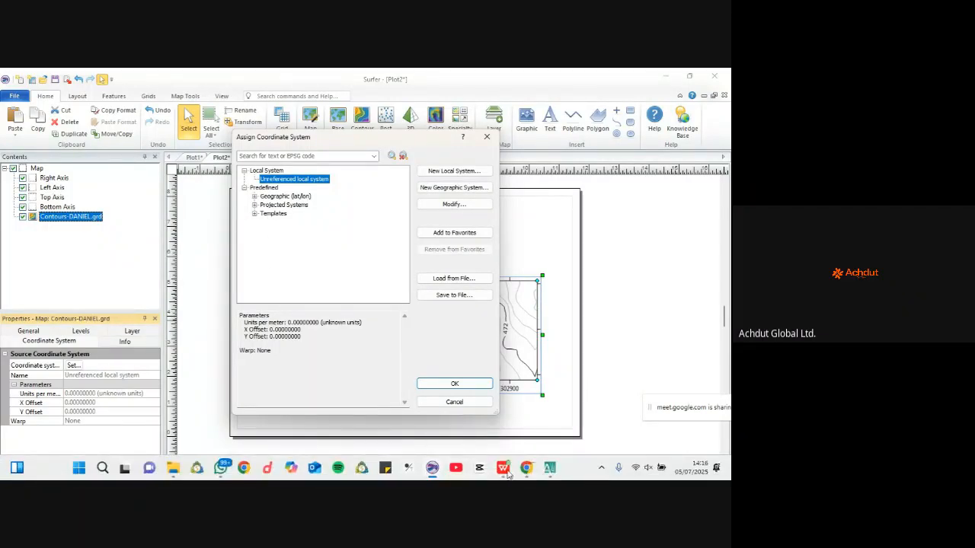
{"action": "mouse_move", "coordinate": [526, 467]}
{"action": "left_click", "coordinate": [496, 420]}
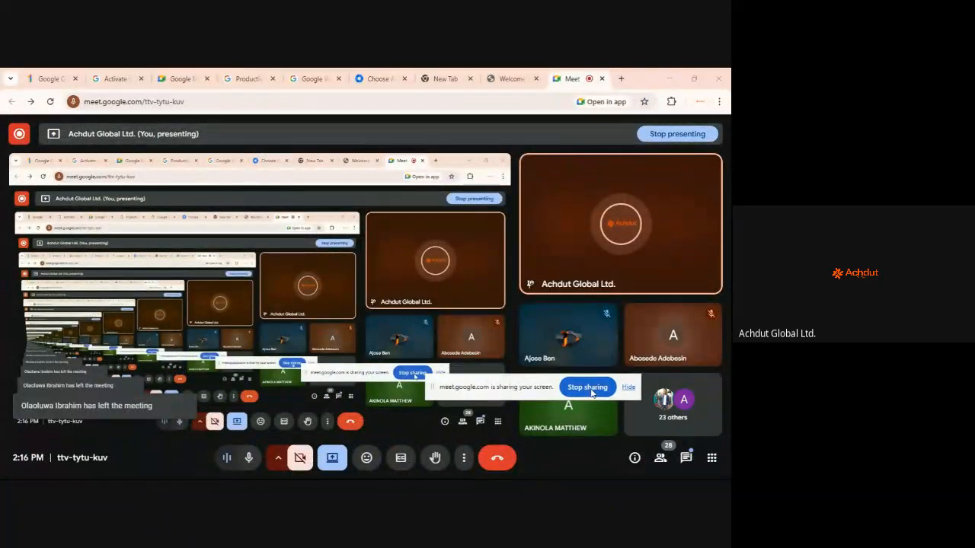
Step: Stop presenting the screen in the Google Meet call
{"action": "left_click", "coordinate": [589, 389]}
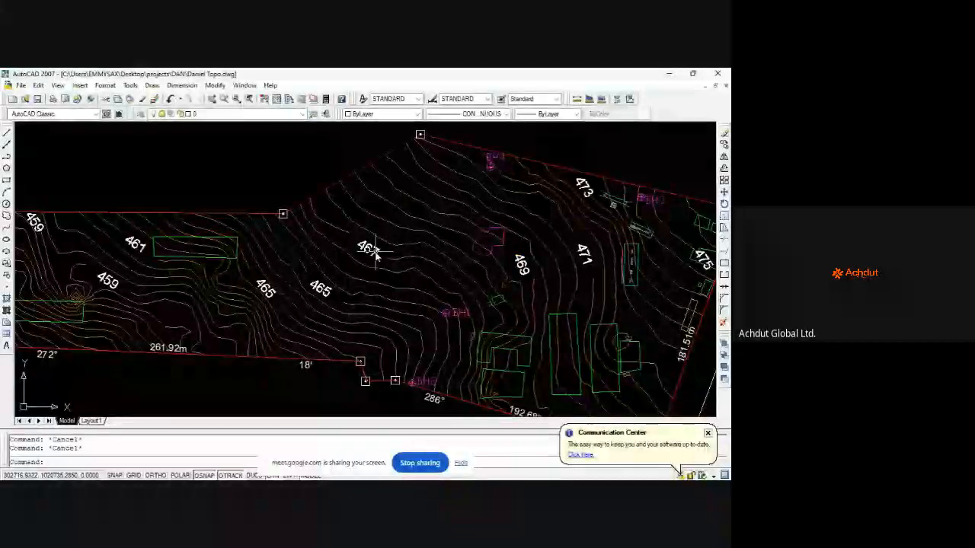
Step: Zoom in on Daniel Topo's contour labels, then out to the full sheet and title block
{"action": "scroll", "coordinate": [317, 268], "scroll_direction": "down", "scroll_amount": 3}
{"action": "scroll", "coordinate": [312, 270], "scroll_direction": "down", "scroll_amount": 2}
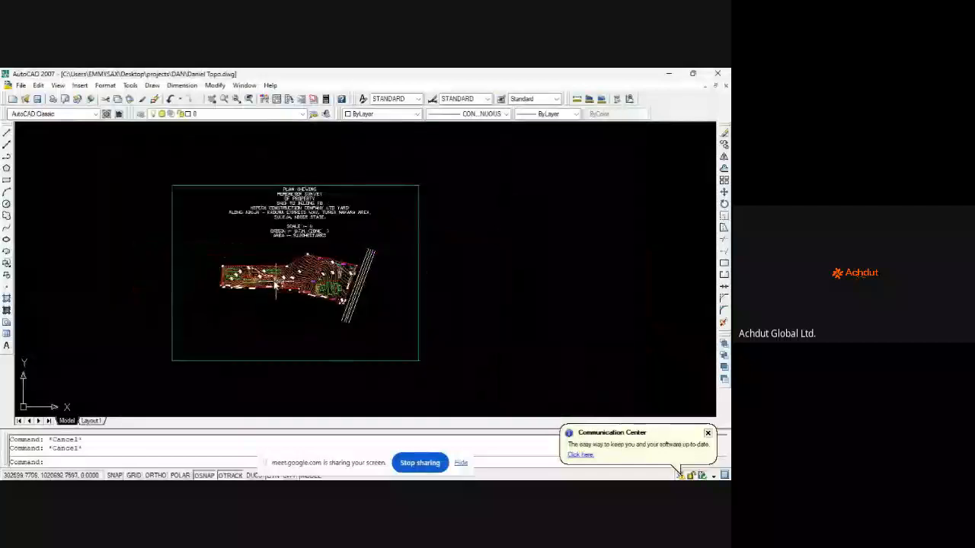
{"action": "scroll", "coordinate": [268, 280], "scroll_direction": "up", "scroll_amount": 6}
{"action": "scroll", "coordinate": [266, 282], "scroll_direction": "down", "scroll_amount": 5}
{"action": "scroll", "coordinate": [268, 302], "scroll_direction": "down", "scroll_amount": 2}
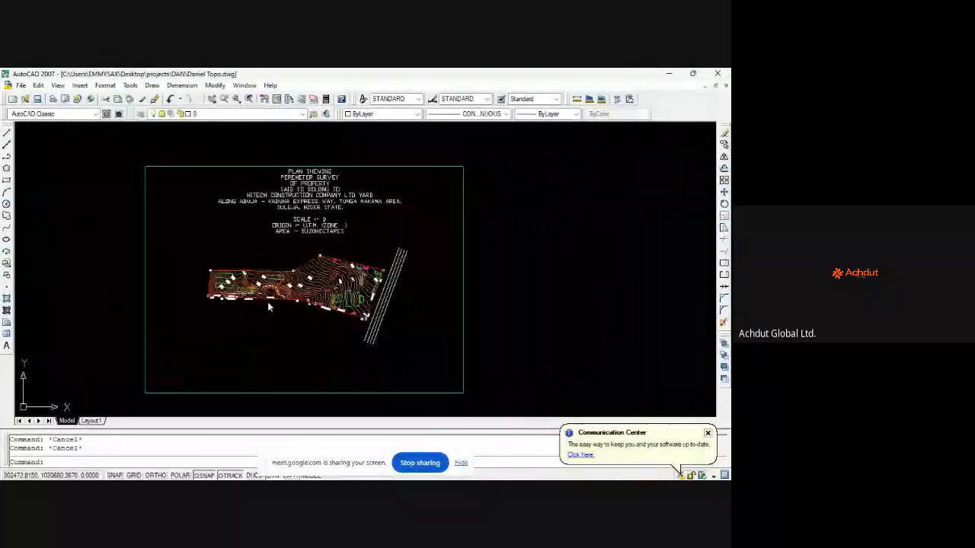
{"action": "scroll", "coordinate": [347, 265], "scroll_direction": "up", "scroll_amount": 4}
{"action": "scroll", "coordinate": [321, 216], "scroll_direction": "down", "scroll_amount": 5}
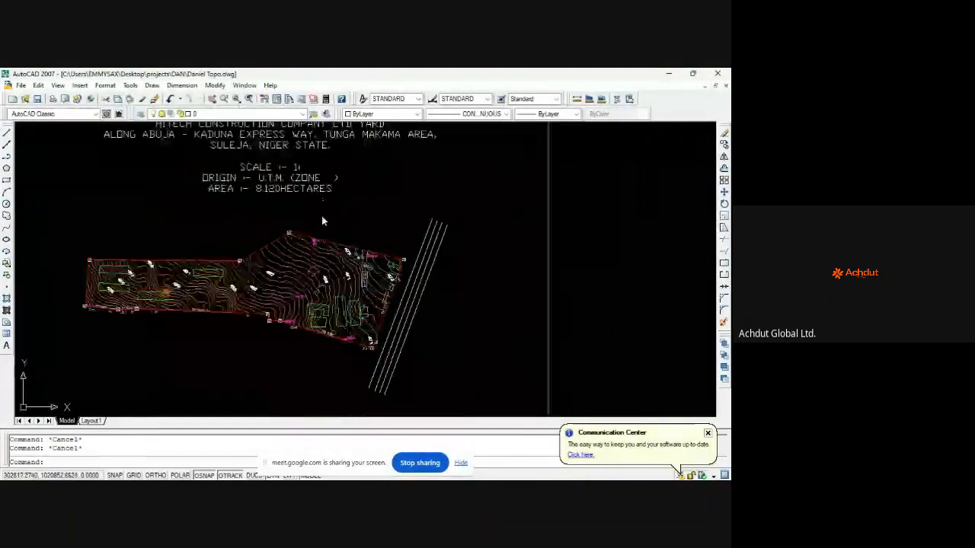
{"action": "scroll", "coordinate": [265, 250], "scroll_direction": "up", "scroll_amount": 7}
{"action": "scroll", "coordinate": [265, 251], "scroll_direction": "down", "scroll_amount": 6}
{"action": "scroll", "coordinate": [268, 263], "scroll_direction": "up", "scroll_amount": 4}
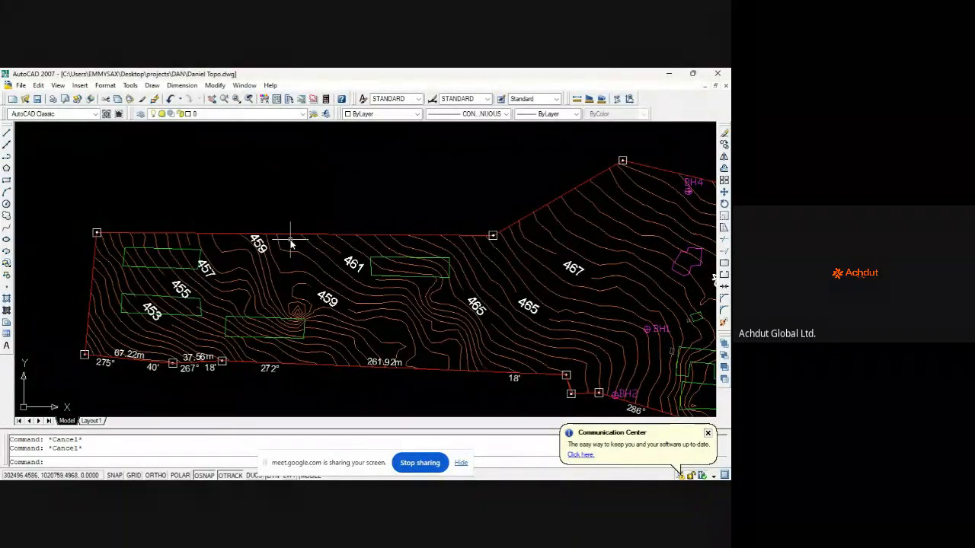
{"action": "scroll", "coordinate": [219, 283], "scroll_direction": "up", "scroll_amount": 2}
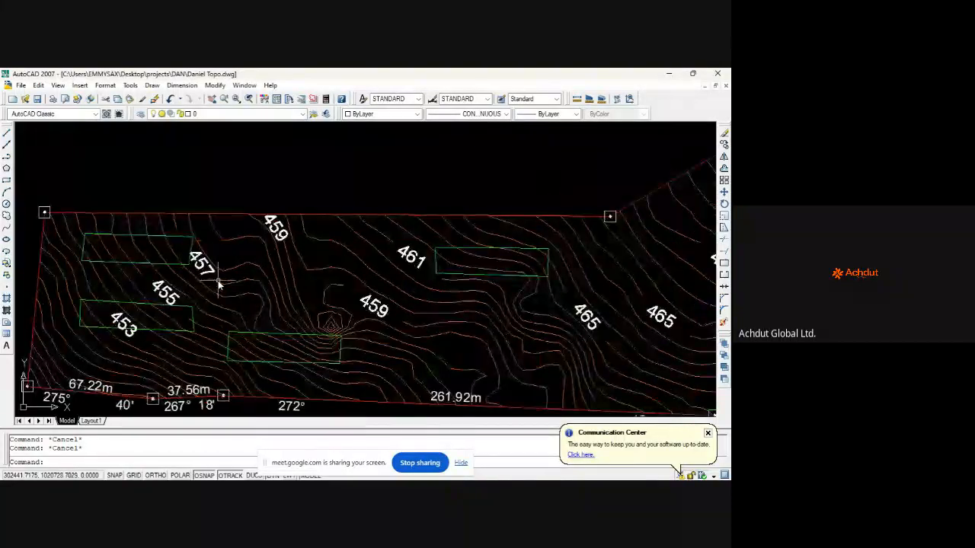
{"action": "scroll", "coordinate": [320, 268], "scroll_direction": "down", "scroll_amount": 5}
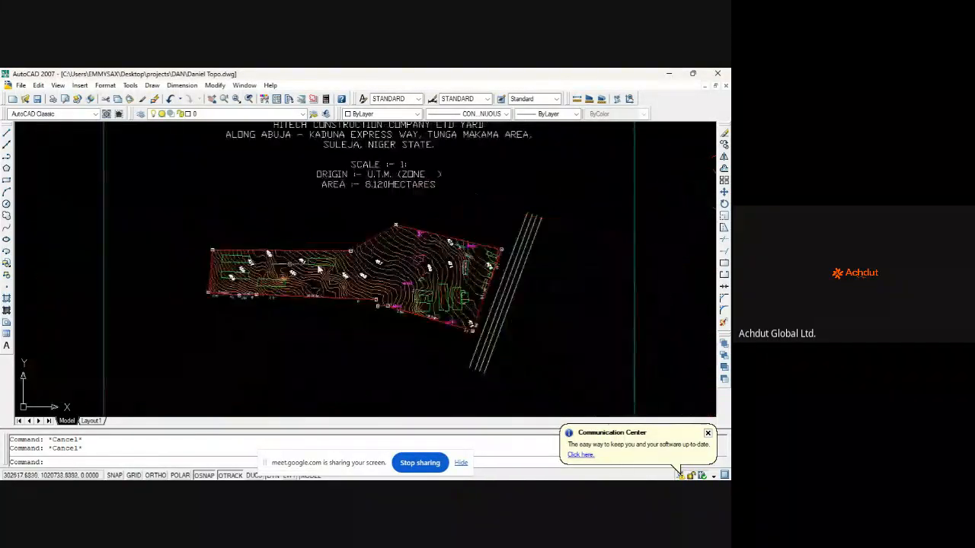
{"action": "scroll", "coordinate": [320, 268], "scroll_direction": "up", "scroll_amount": 5}
{"action": "scroll", "coordinate": [381, 235], "scroll_direction": "down", "scroll_amount": 6}
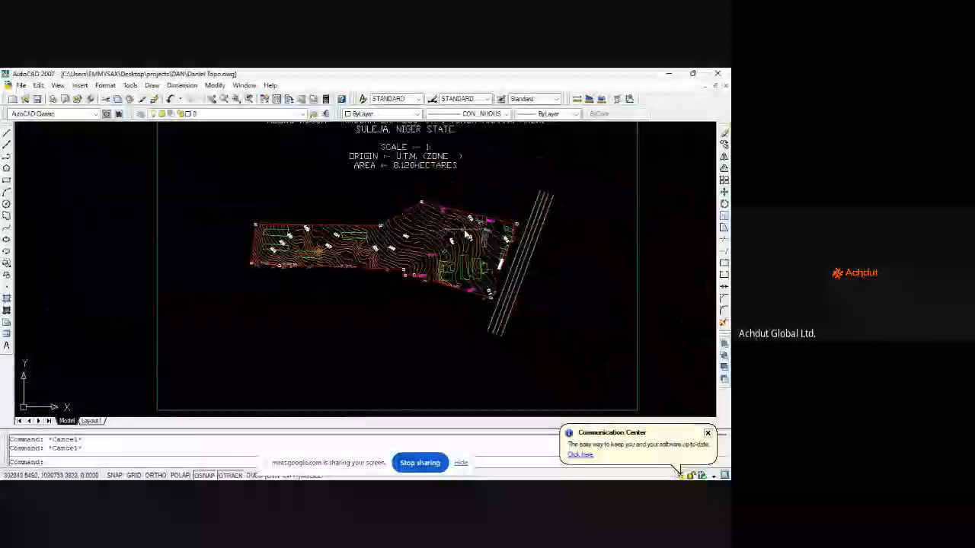
{"action": "scroll", "coordinate": [456, 236], "scroll_direction": "up", "scroll_amount": 2}
{"action": "scroll", "coordinate": [438, 242], "scroll_direction": "down", "scroll_amount": 3}
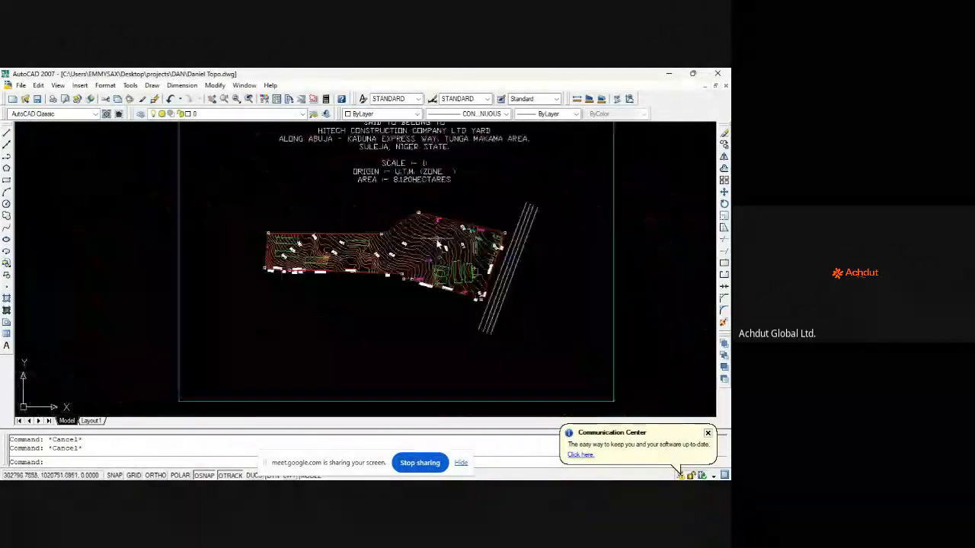
{"action": "scroll", "coordinate": [438, 243], "scroll_direction": "down", "scroll_amount": 4}
{"action": "scroll", "coordinate": [434, 228], "scroll_direction": "up", "scroll_amount": 6}
{"action": "scroll", "coordinate": [404, 234], "scroll_direction": "down", "scroll_amount": 8}
{"action": "scroll", "coordinate": [443, 217], "scroll_direction": "up", "scroll_amount": 5}
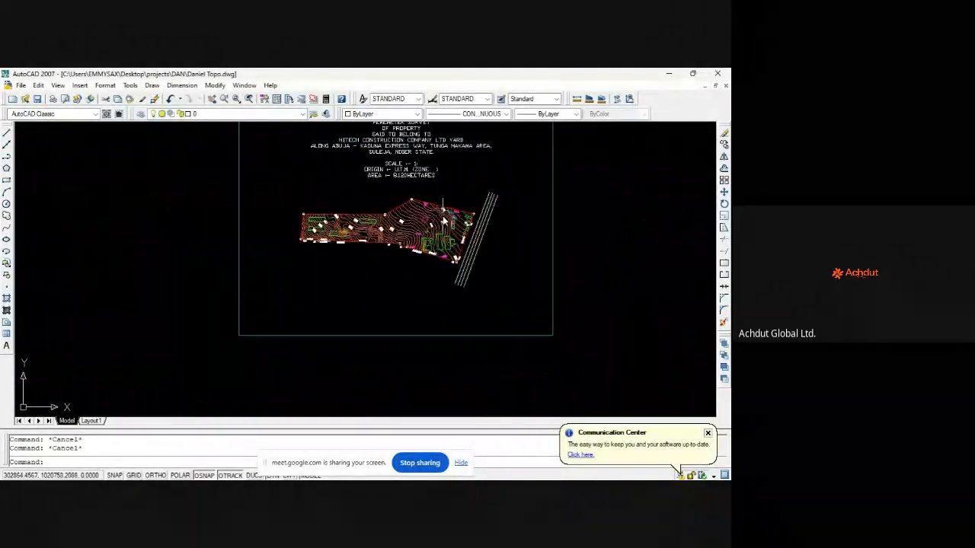
{"action": "scroll", "coordinate": [450, 215], "scroll_direction": "up", "scroll_amount": 2}
{"action": "mouse_move", "coordinate": [462, 478]}
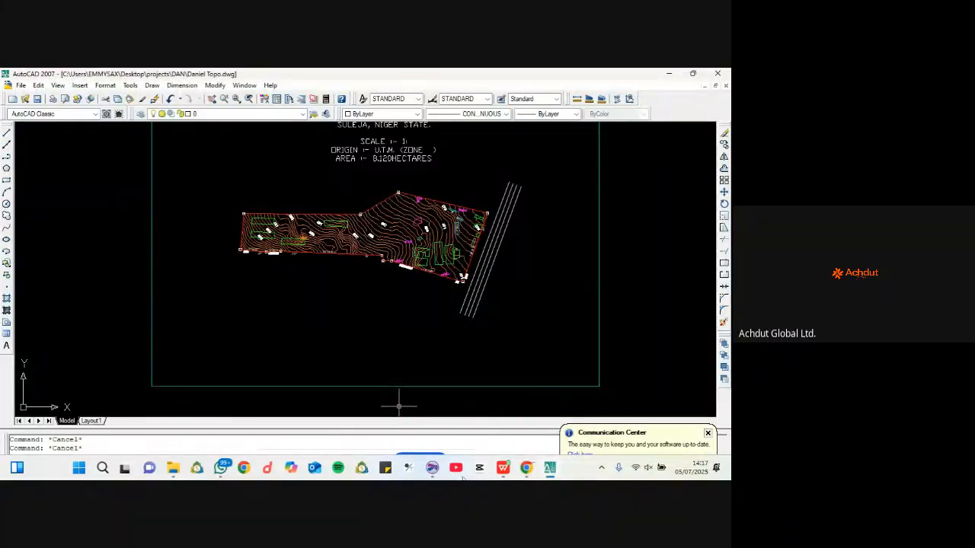
{"action": "left_click", "coordinate": [526, 467]}
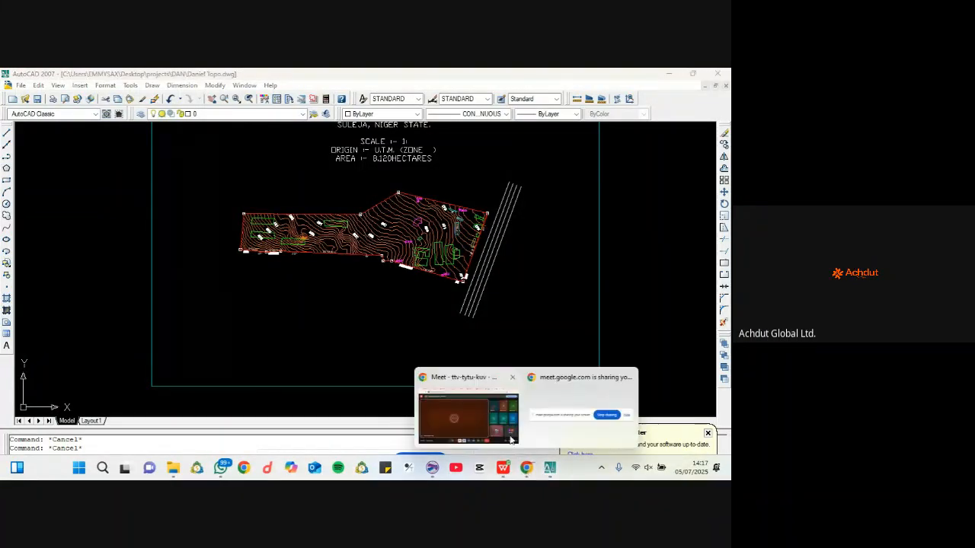
Step: Return to the Google Meet window and end the screen share so only the presenter tile remains
{"action": "left_click", "coordinate": [465, 400]}
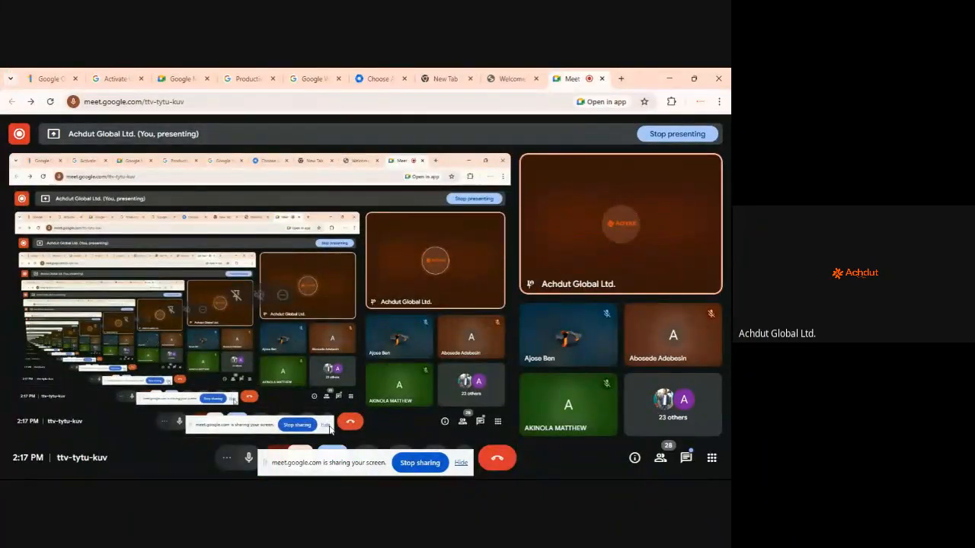
{"action": "left_click", "coordinate": [419, 463]}
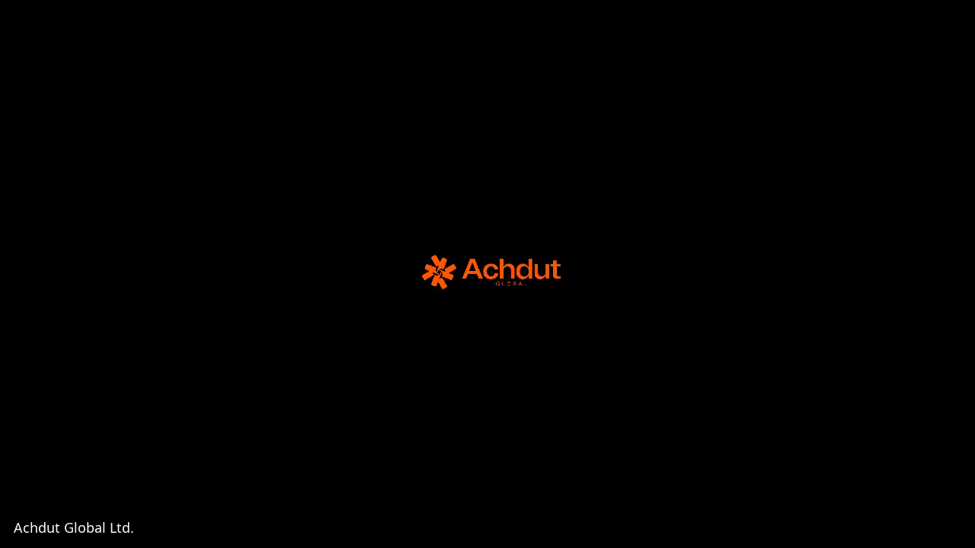
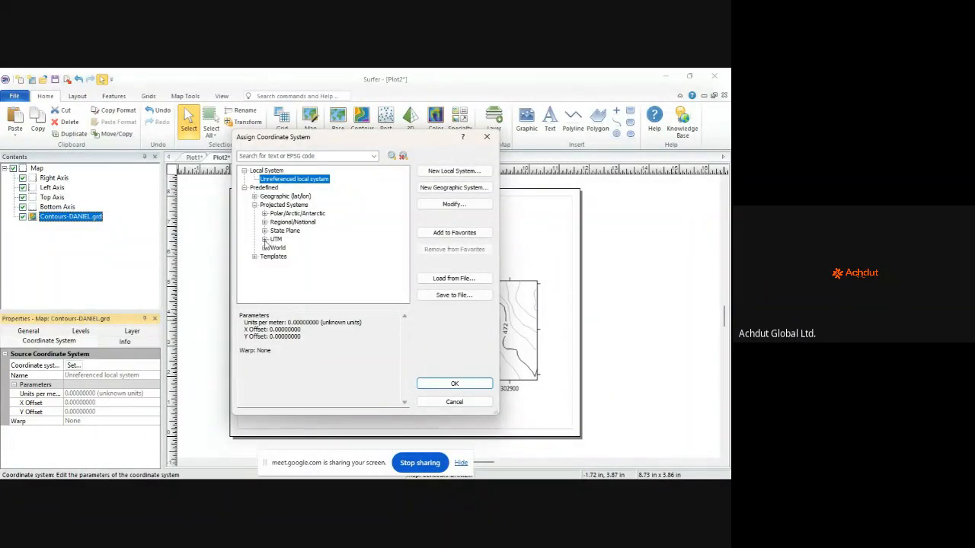
Step: Expand the UTM coordinate system group in the Assign Coordinate System dialog
{"action": "left_click", "coordinate": [265, 240]}
Step: Browse the WGS84, African and World projection lists in Assign Coordinate System
{"action": "scroll", "coordinate": [297, 212], "scroll_direction": "down", "scroll_amount": 1}
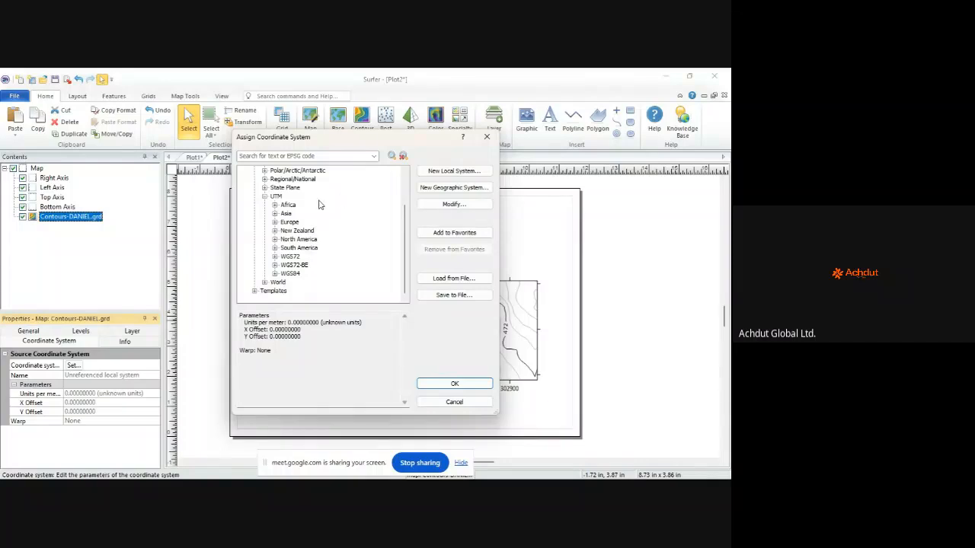
{"action": "left_click", "coordinate": [276, 274]}
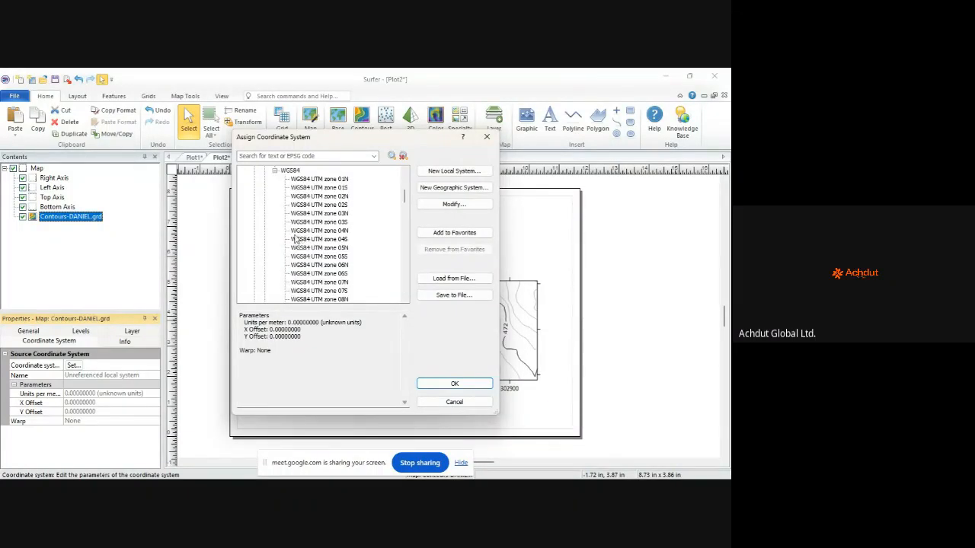
{"action": "left_click", "coordinate": [275, 171]}
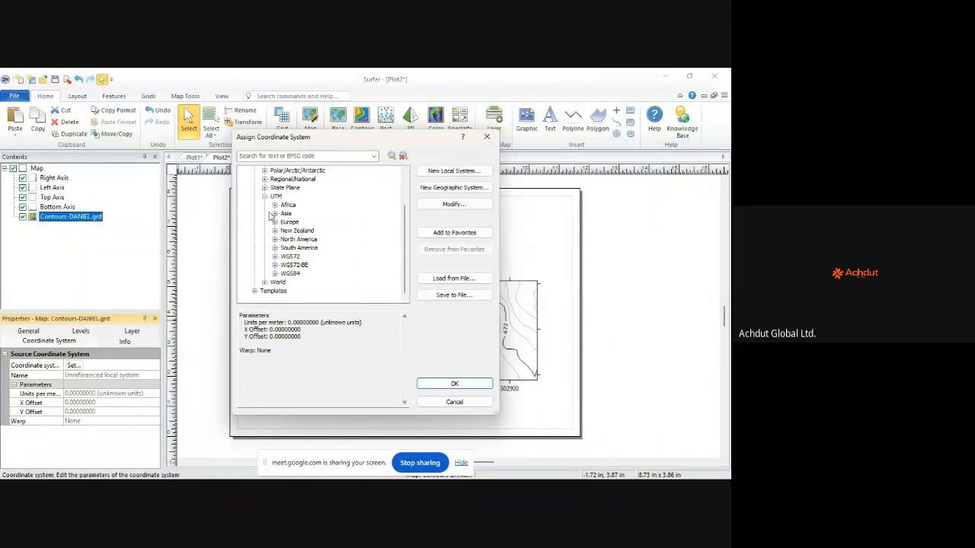
{"action": "left_click", "coordinate": [275, 205]}
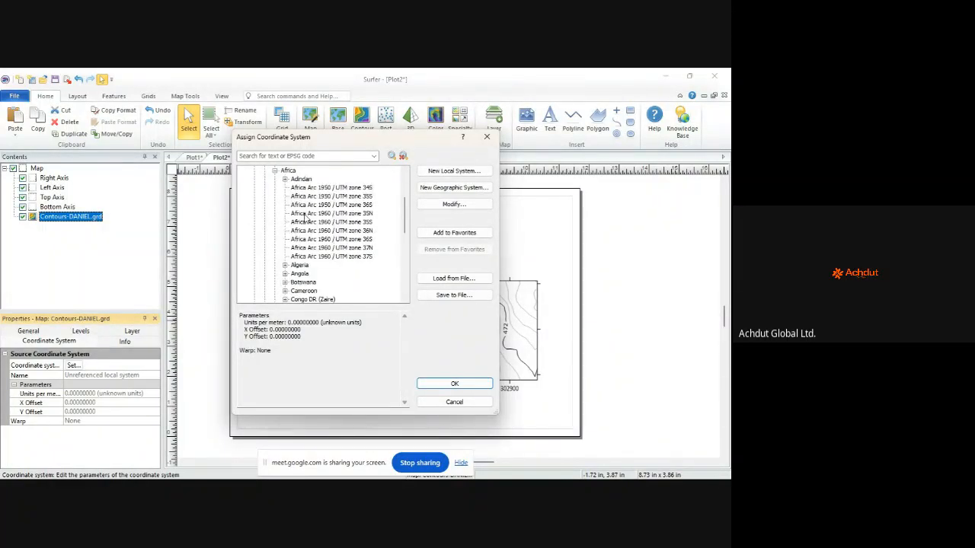
{"action": "scroll", "coordinate": [303, 215], "scroll_direction": "down", "scroll_amount": 2}
{"action": "scroll", "coordinate": [302, 213], "scroll_direction": "up", "scroll_amount": 3}
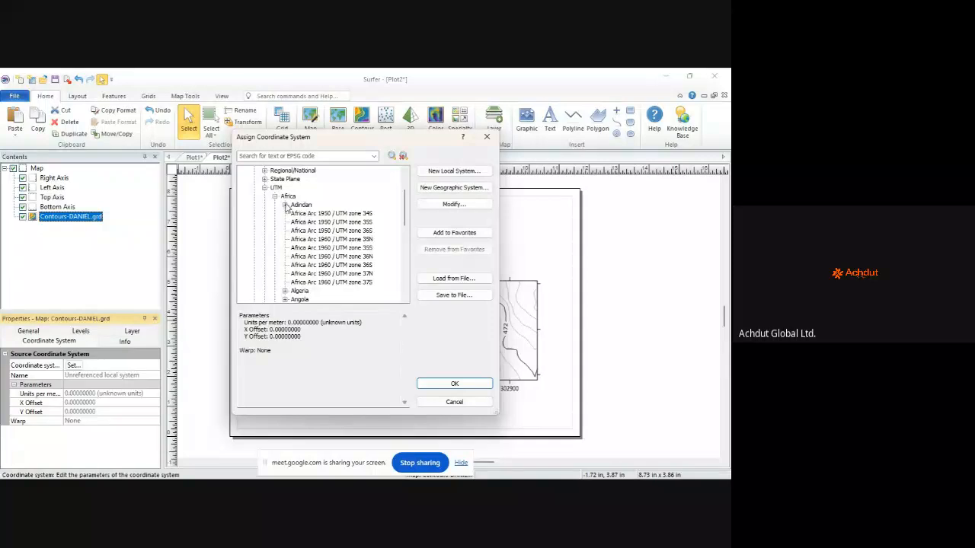
{"action": "left_click", "coordinate": [274, 196]}
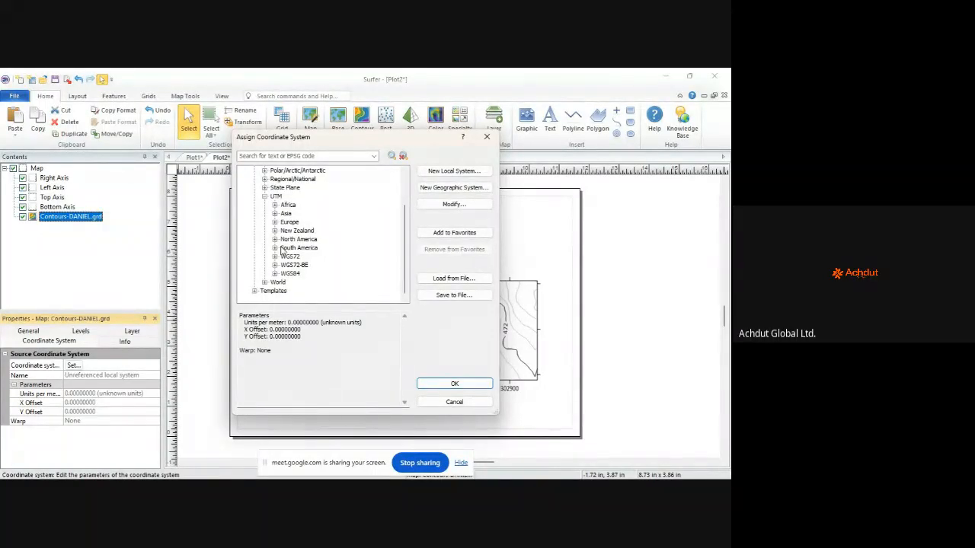
{"action": "left_click", "coordinate": [265, 282]}
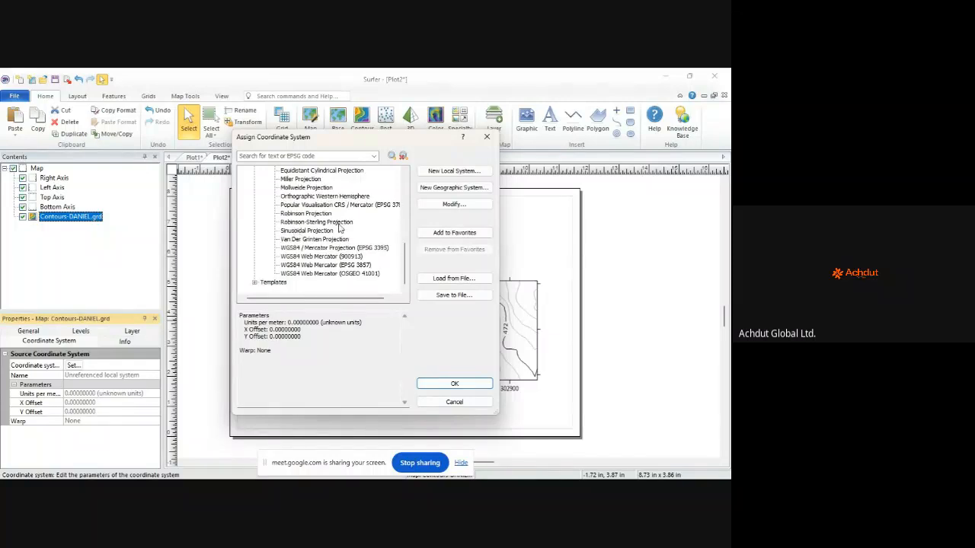
{"action": "scroll", "coordinate": [343, 217], "scroll_direction": "up", "scroll_amount": 2}
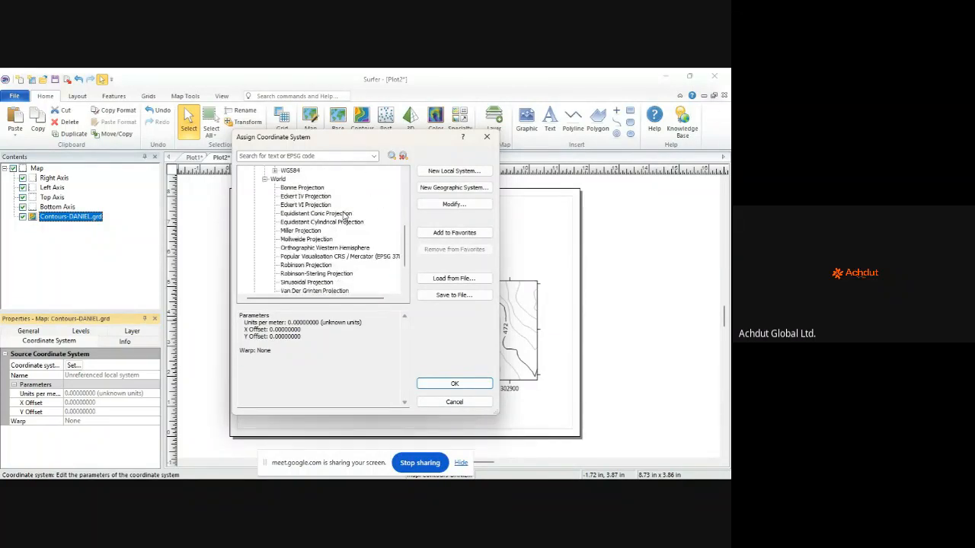
{"action": "scroll", "coordinate": [345, 217], "scroll_direction": "down", "scroll_amount": 1}
{"action": "scroll", "coordinate": [342, 217], "scroll_direction": "up", "scroll_amount": 3}
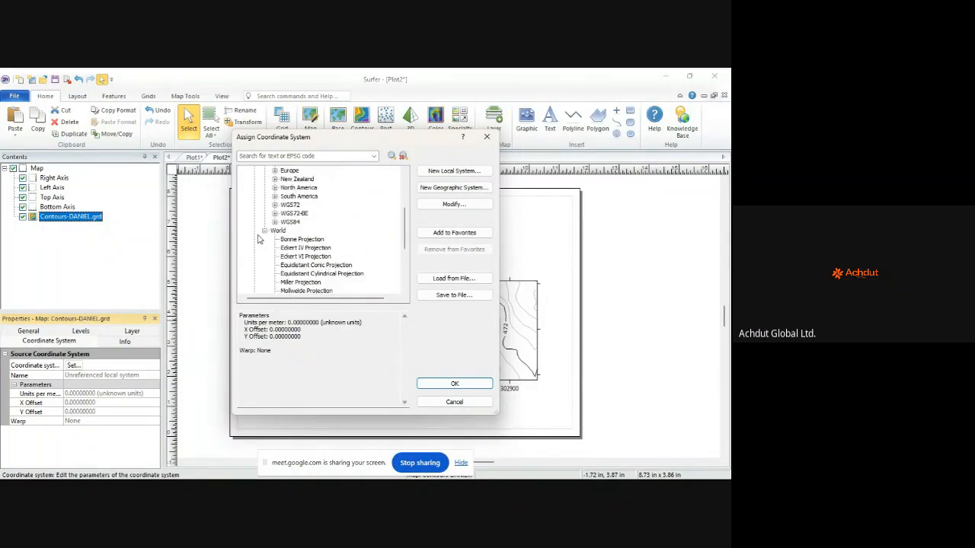
{"action": "left_click", "coordinate": [265, 230]}
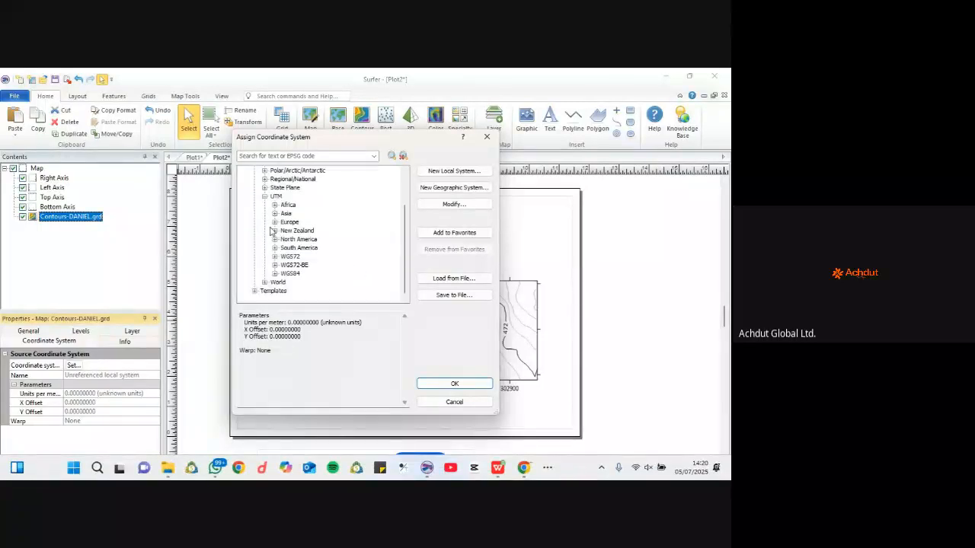
Step: Assign WGS84 UTM zone 32N as the contour map's coordinate system
{"action": "left_click", "coordinate": [275, 273]}
{"action": "scroll", "coordinate": [311, 220], "scroll_direction": "down", "scroll_amount": 8}
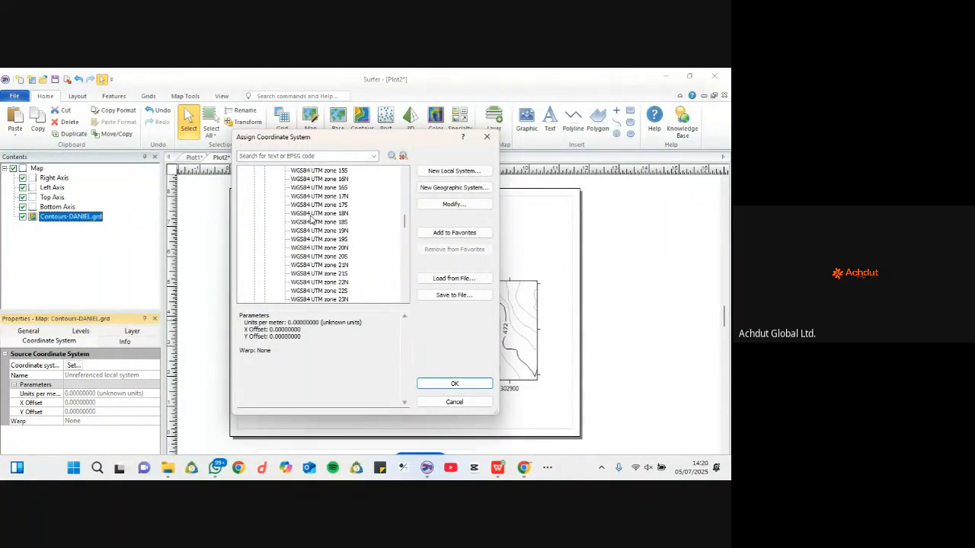
{"action": "scroll", "coordinate": [311, 219], "scroll_direction": "down", "scroll_amount": 6}
{"action": "scroll", "coordinate": [311, 219], "scroll_direction": "down", "scroll_amount": 3}
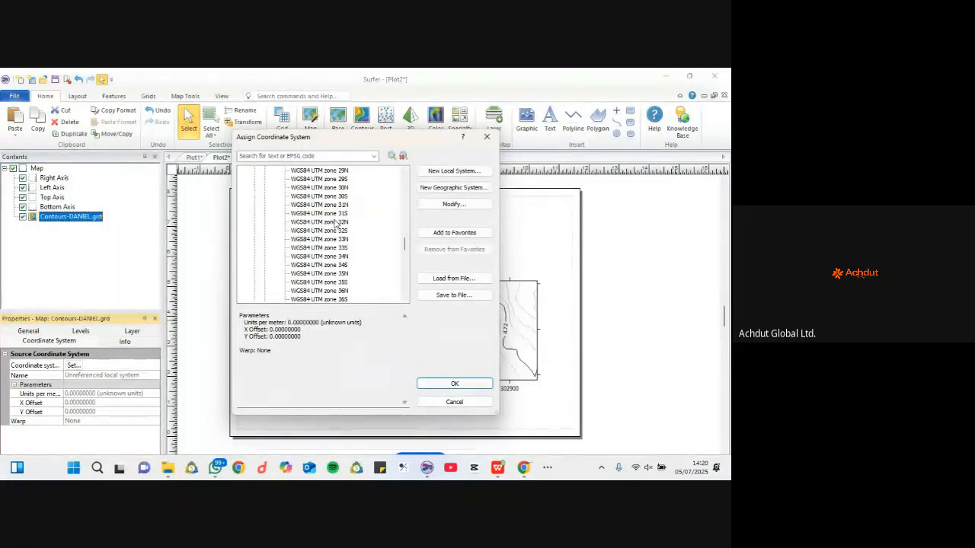
{"action": "left_click", "coordinate": [335, 222]}
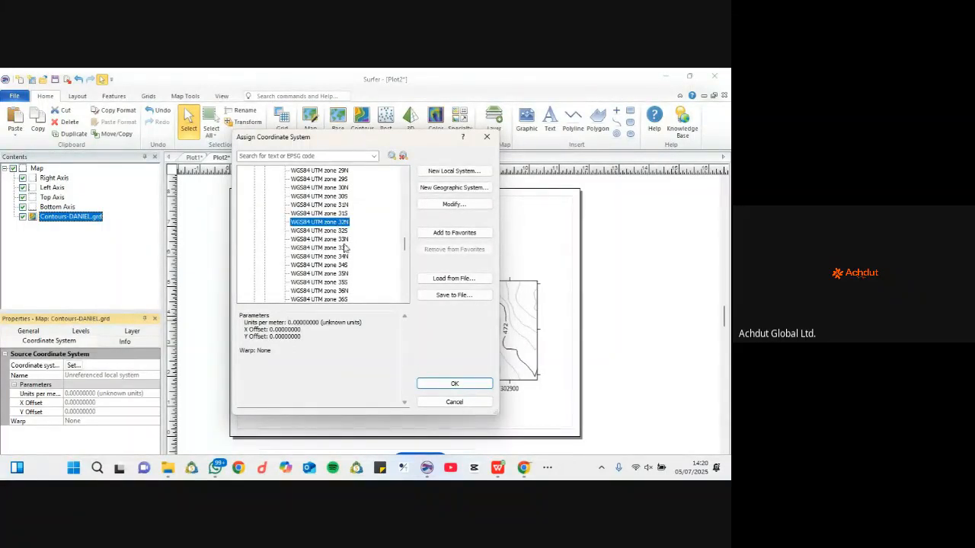
{"action": "left_click", "coordinate": [453, 385]}
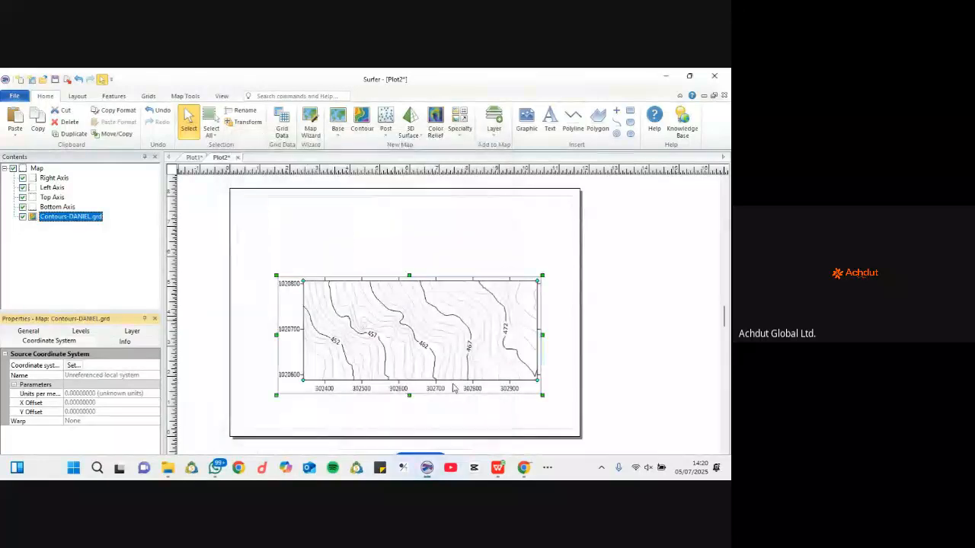
Step: Select the map's Bottom Axis, then switch to the AutoCAD FEMI CONTOUR drawing
{"action": "left_click", "coordinate": [453, 389]}
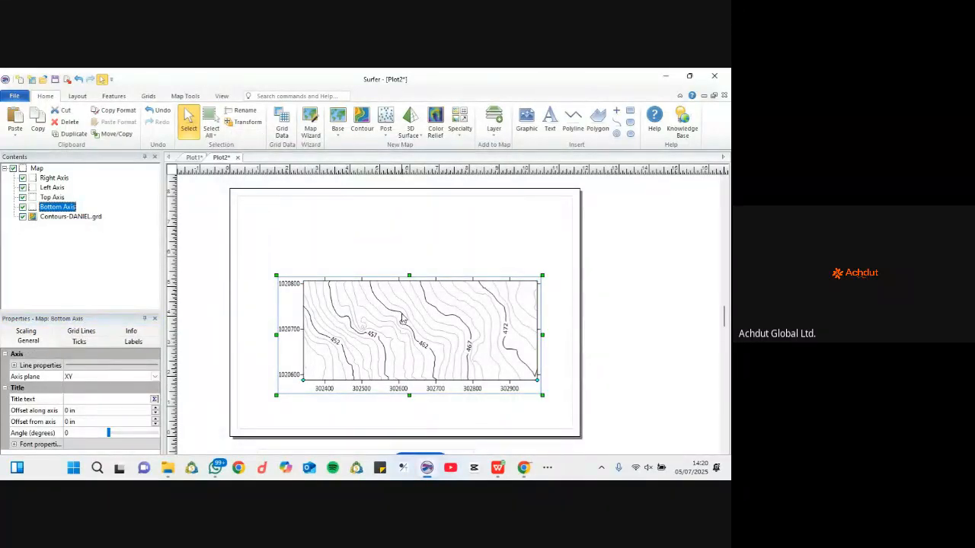
{"action": "mouse_move", "coordinate": [513, 470]}
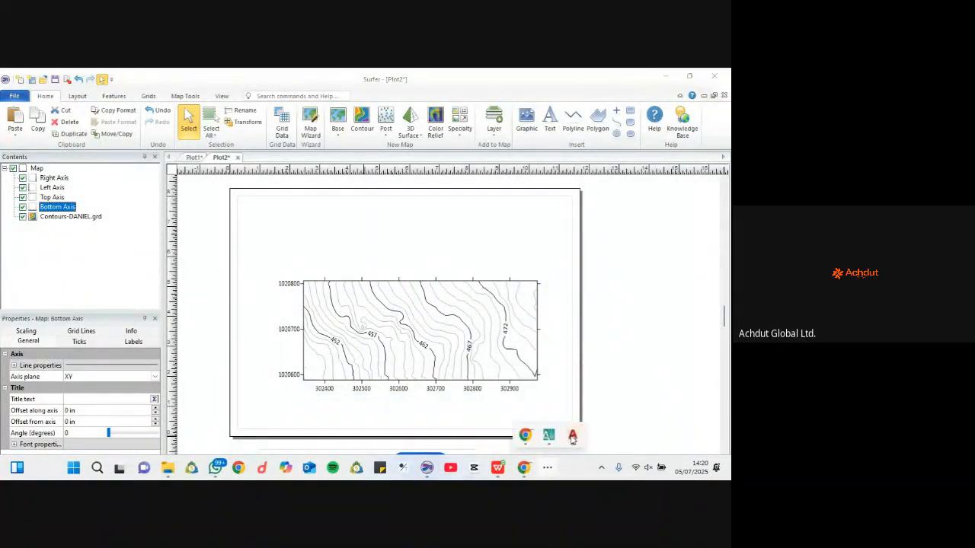
{"action": "left_click", "coordinate": [571, 435]}
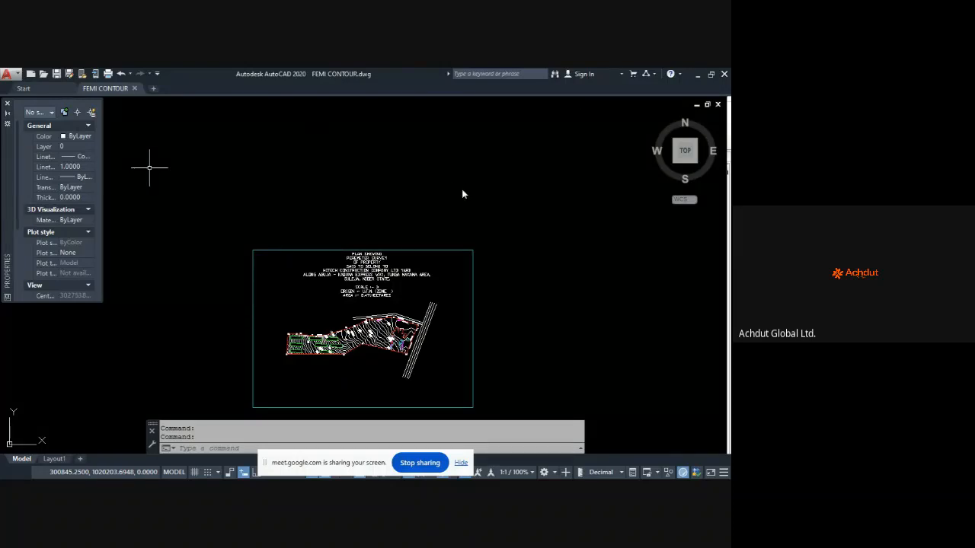
Step: Inspect the FEMI CONTOUR labelled contours in AutoCAD, then return to Surfer's contour map
{"action": "key", "text": "Escape"}
{"action": "key", "text": "Escape"}
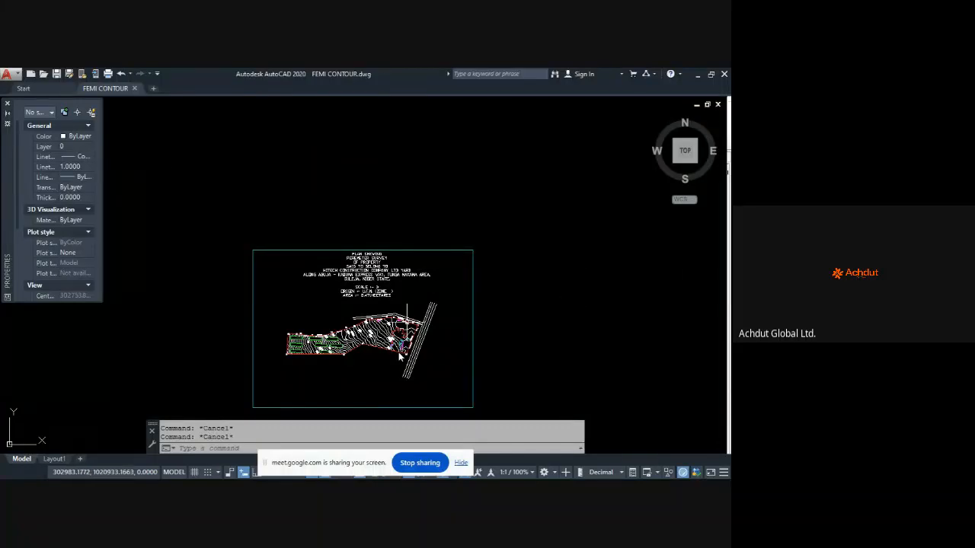
{"action": "scroll", "coordinate": [357, 373], "scroll_direction": "up", "scroll_amount": 5}
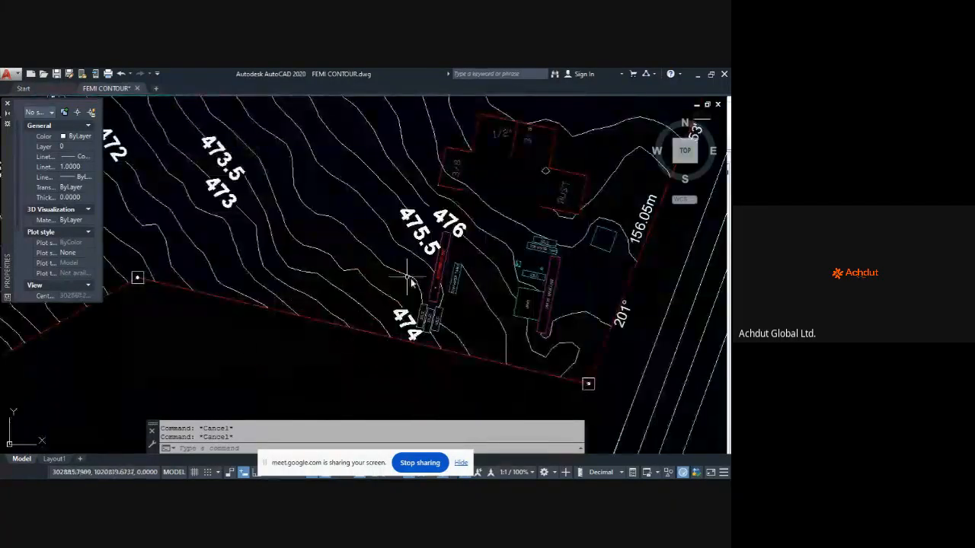
{"action": "scroll", "coordinate": [358, 353], "scroll_direction": "up", "scroll_amount": 5}
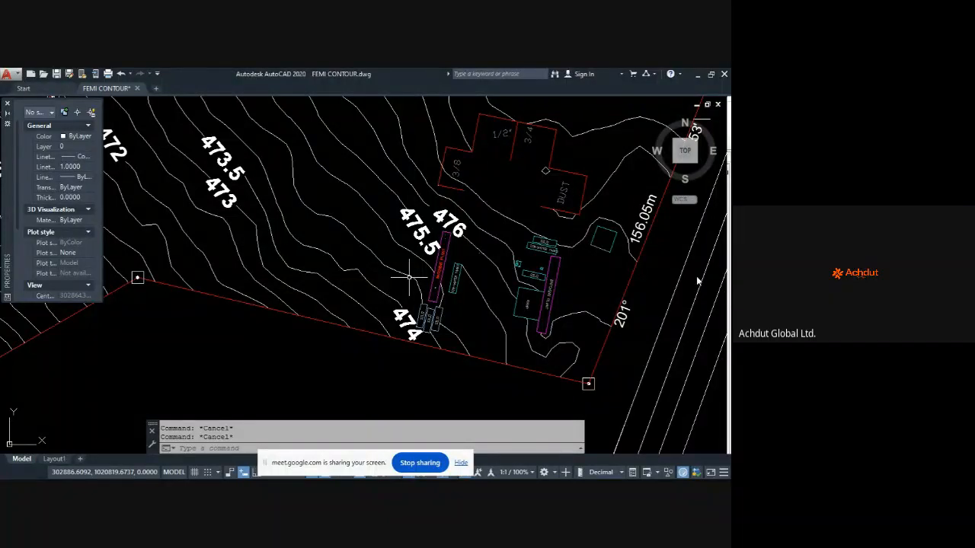
{"action": "scroll", "coordinate": [409, 278], "scroll_direction": "down", "scroll_amount": 4}
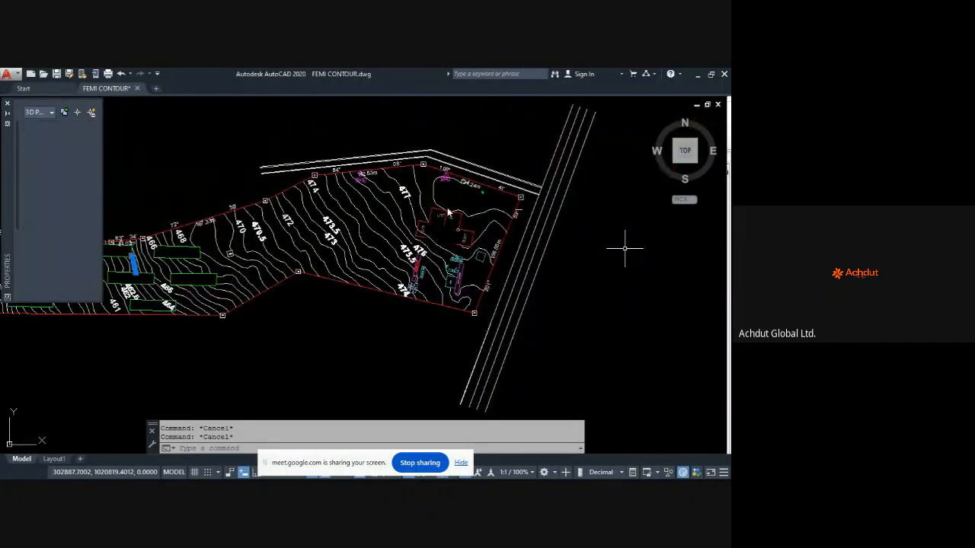
{"action": "scroll", "coordinate": [408, 299], "scroll_direction": "down", "scroll_amount": 2}
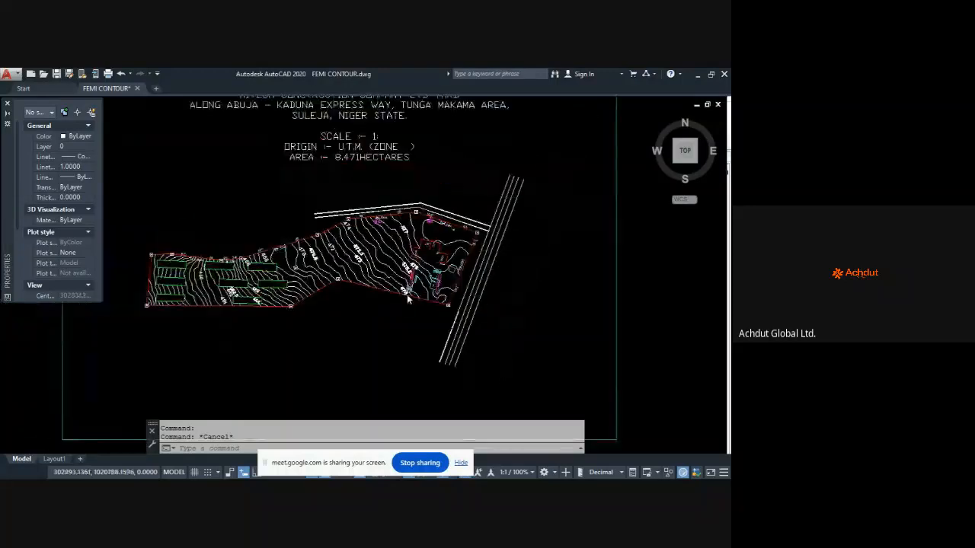
{"action": "scroll", "coordinate": [408, 299], "scroll_direction": "down", "scroll_amount": 2}
{"action": "scroll", "coordinate": [384, 268], "scroll_direction": "up", "scroll_amount": 2}
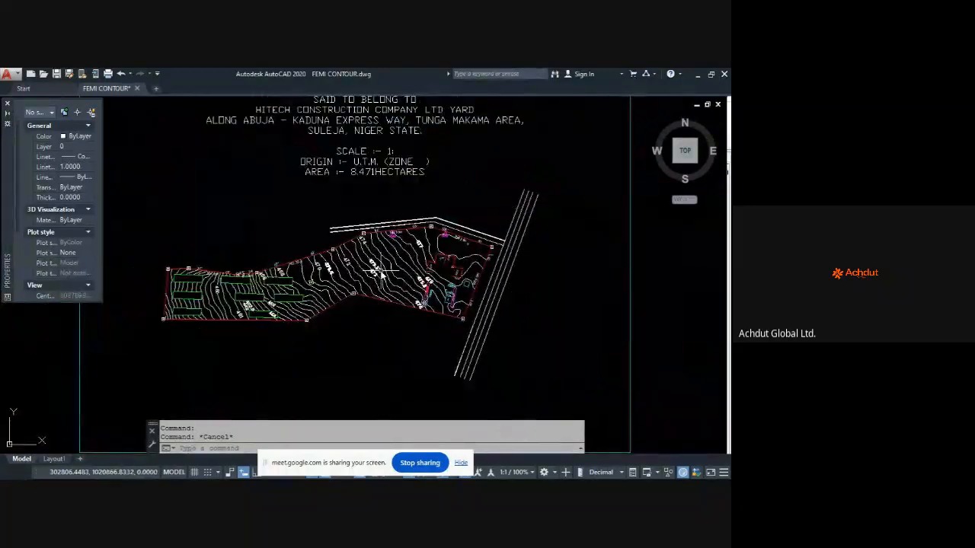
{"action": "scroll", "coordinate": [383, 269], "scroll_direction": "down", "scroll_amount": 2}
{"action": "scroll", "coordinate": [382, 269], "scroll_direction": "up", "scroll_amount": 6}
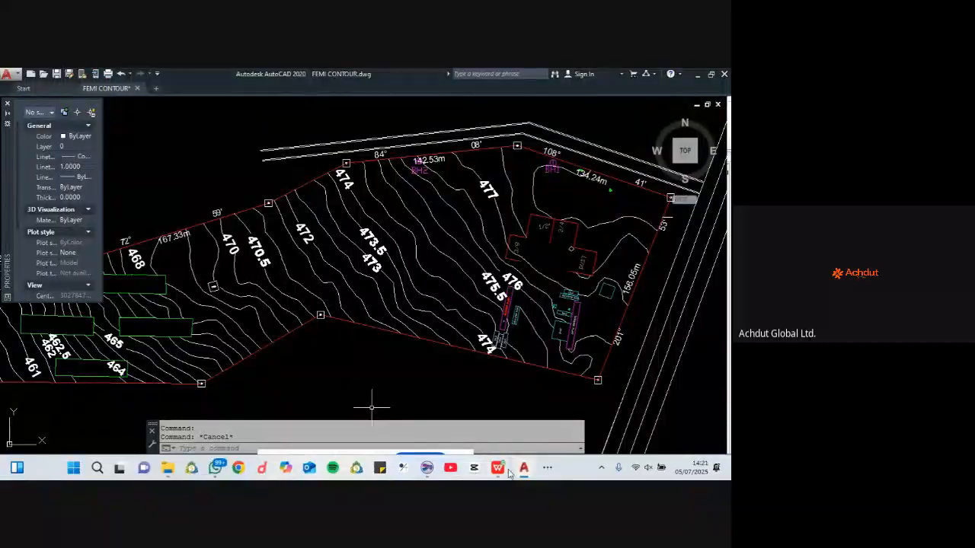
{"action": "left_click", "coordinate": [525, 469]}
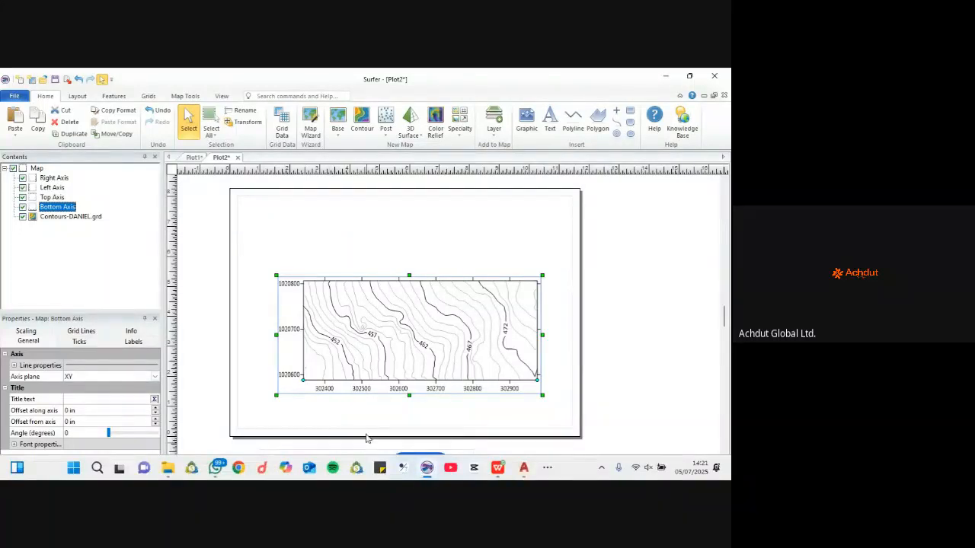
Step: Clear the map selection on the page and open the File menu for a new plot
{"action": "left_click_drag", "start_coordinate": [368, 462], "coordinate": [562, 279]}
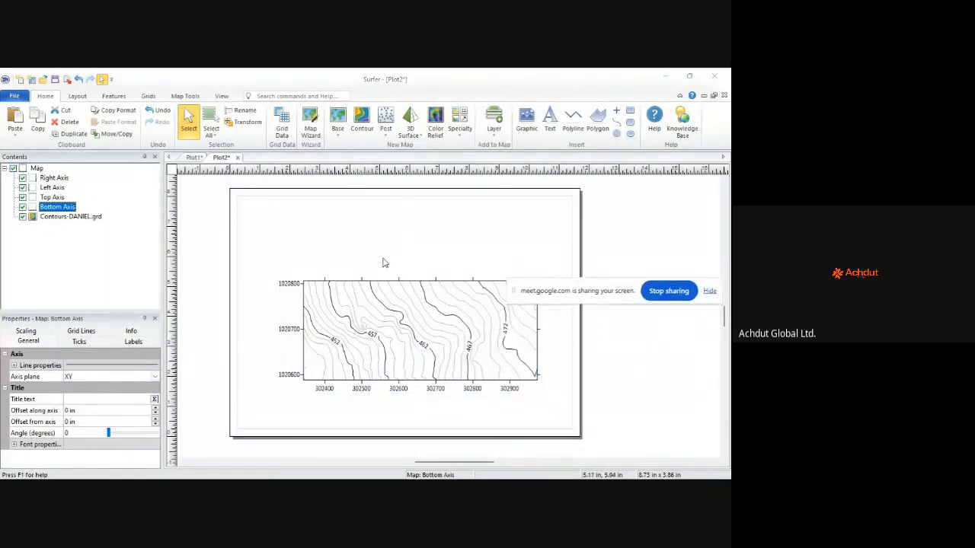
{"action": "right_click", "coordinate": [214, 222]}
{"action": "left_click", "coordinate": [284, 209]}
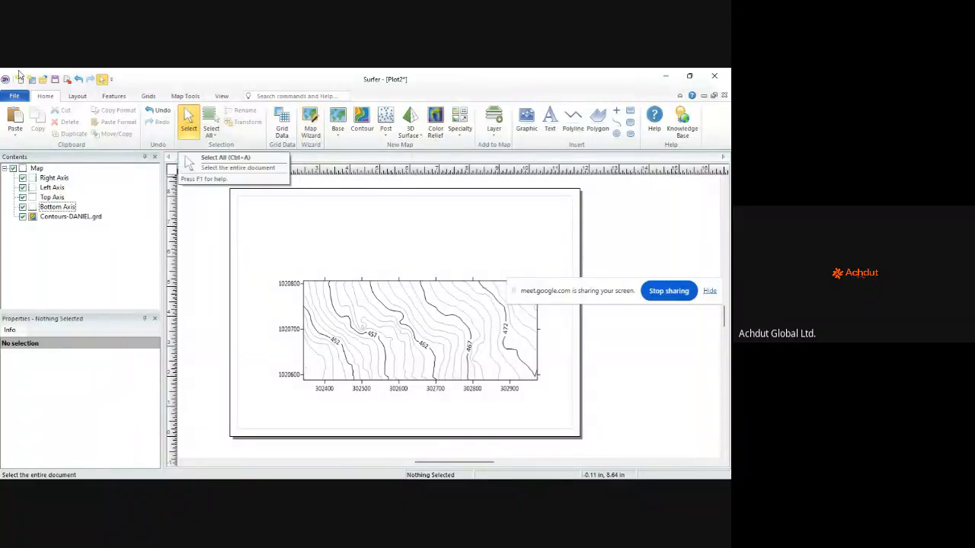
{"action": "left_click", "coordinate": [14, 95]}
{"action": "left_click", "coordinate": [19, 109]}
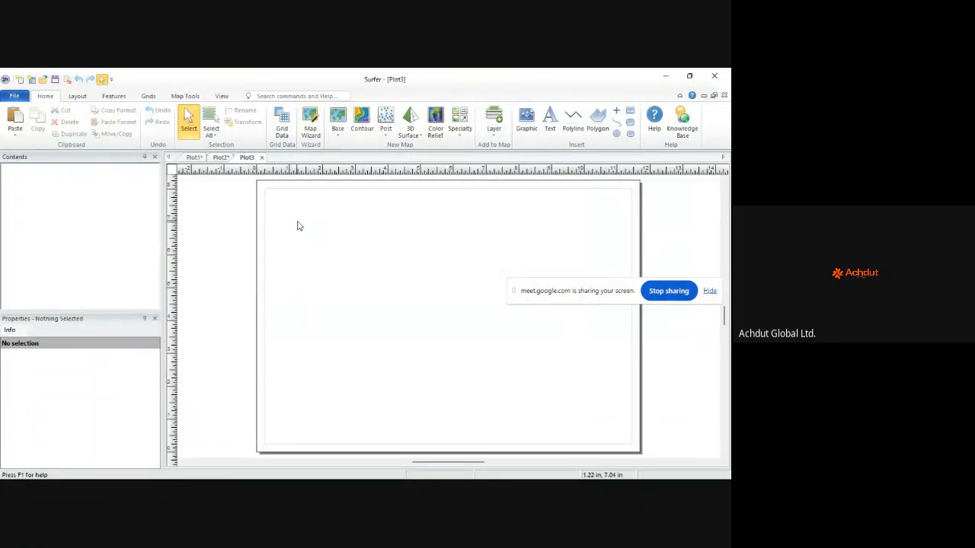
{"action": "right_click", "coordinate": [297, 223]}
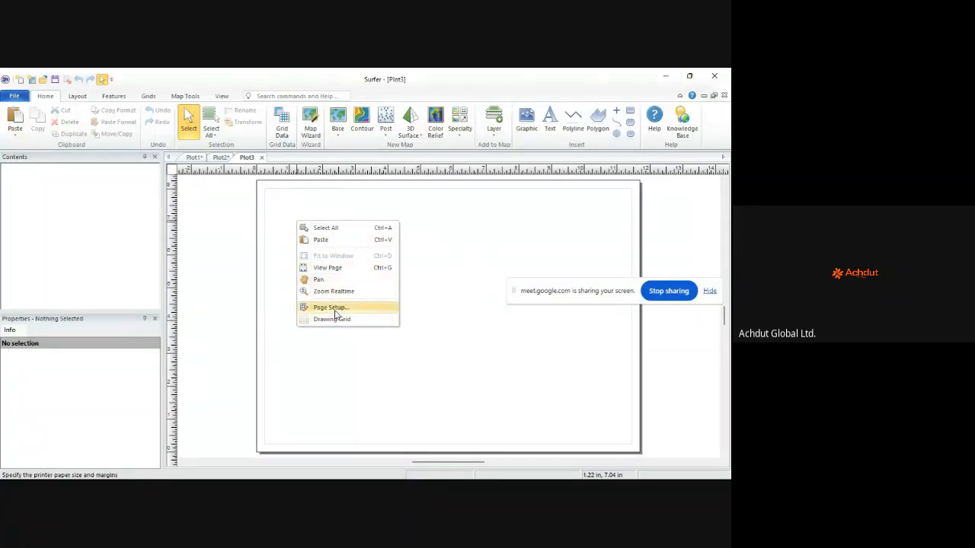
{"action": "left_click", "coordinate": [339, 308]}
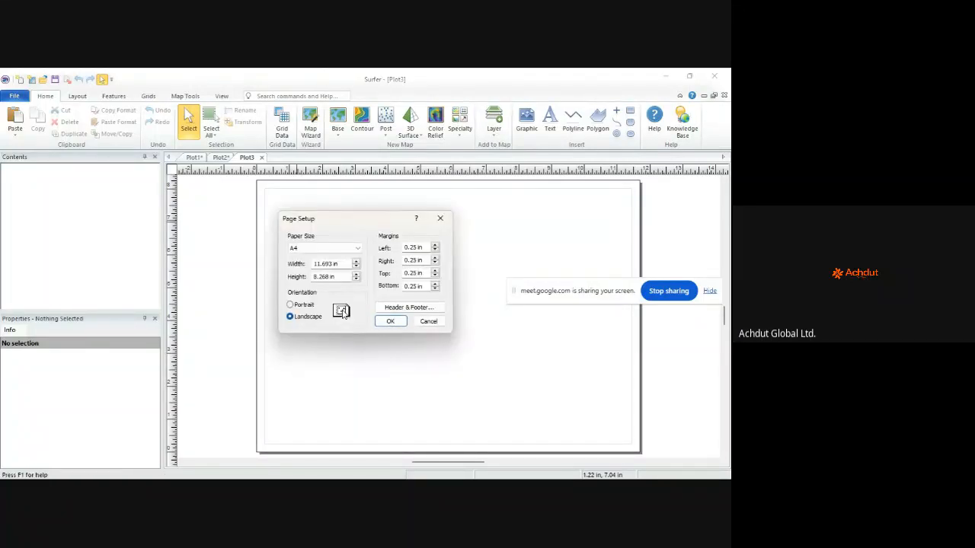
{"action": "left_click", "coordinate": [440, 218]}
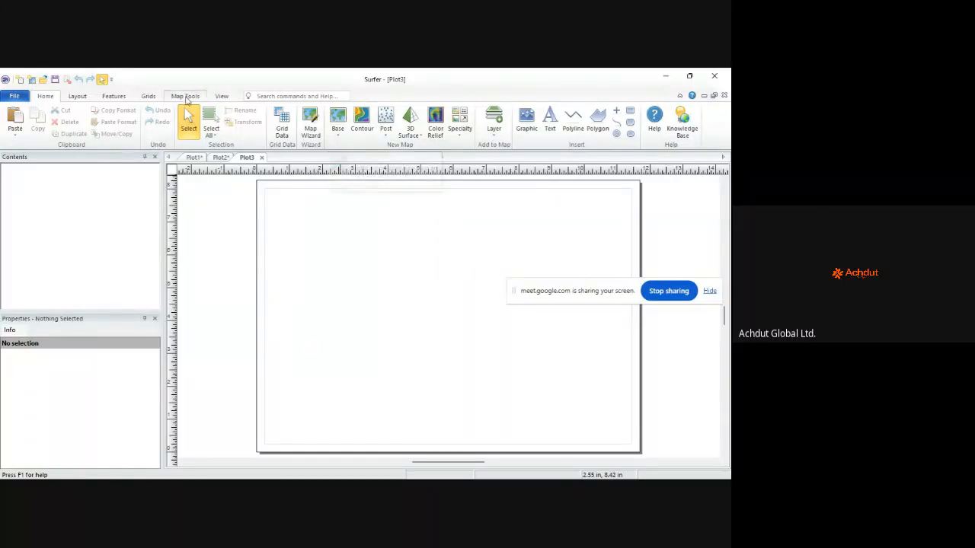
{"action": "left_click", "coordinate": [223, 98]}
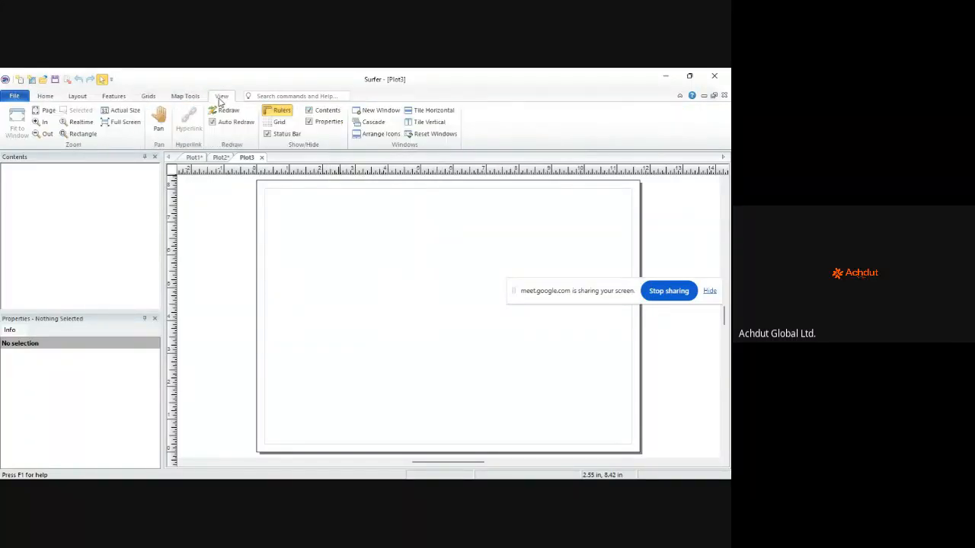
{"action": "left_click", "coordinate": [45, 96]}
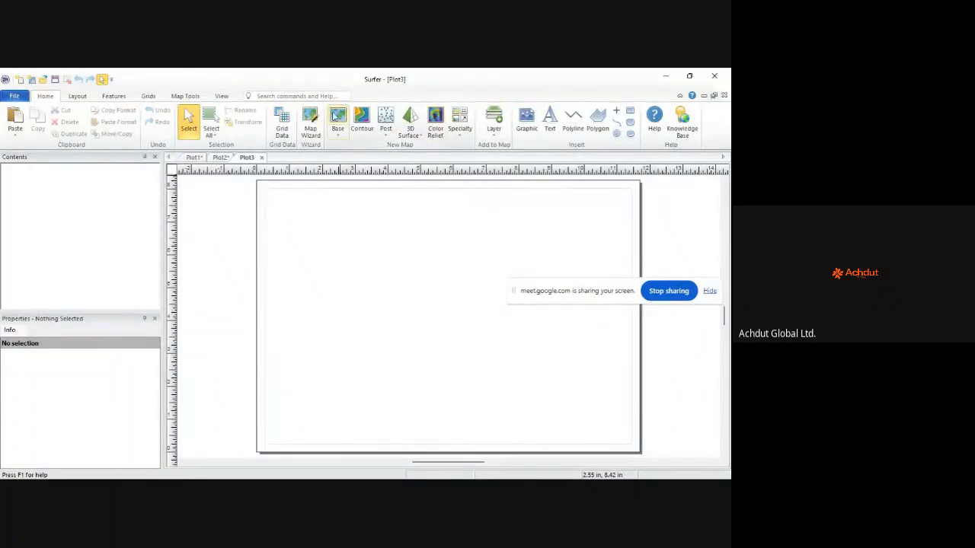
{"action": "left_click", "coordinate": [84, 97]}
{"action": "left_click", "coordinate": [113, 97]}
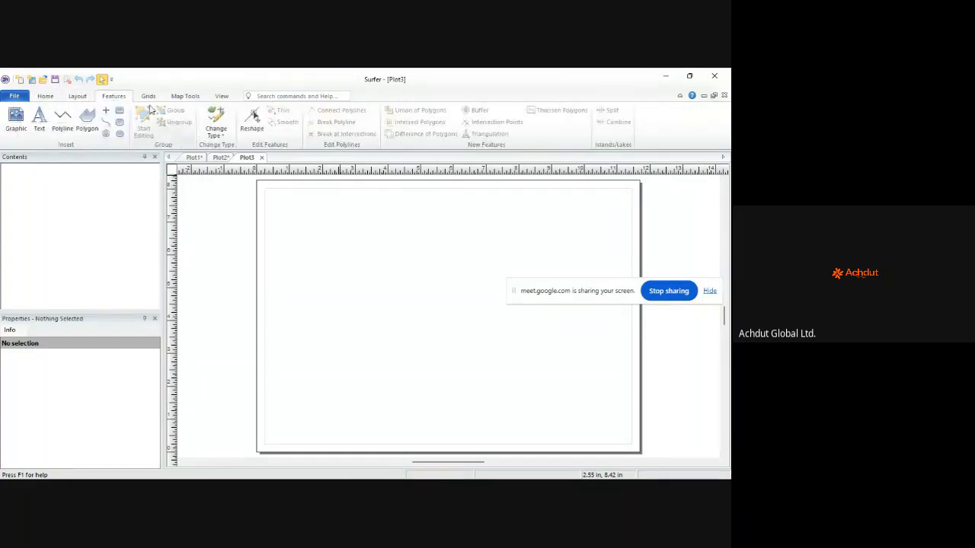
{"action": "left_click", "coordinate": [149, 96]}
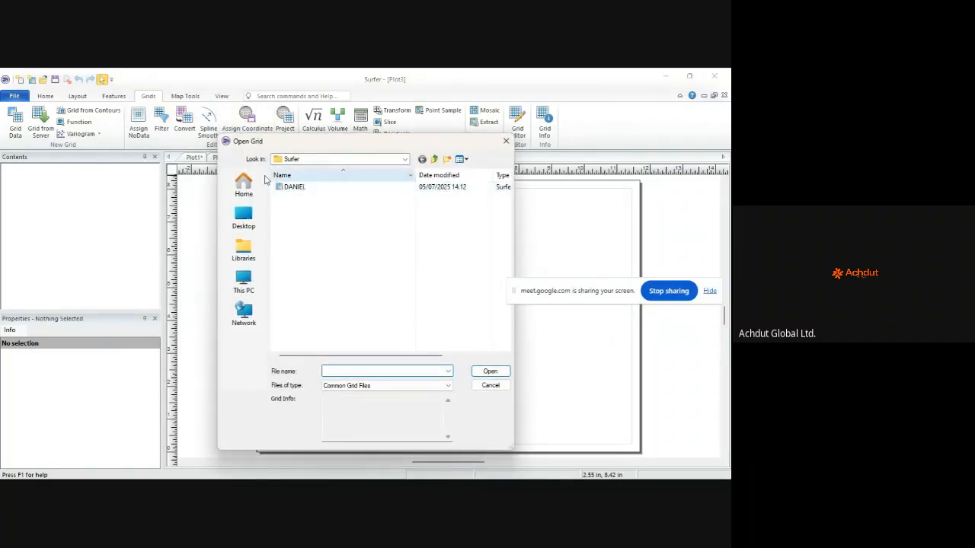
{"action": "left_click", "coordinate": [248, 220]}
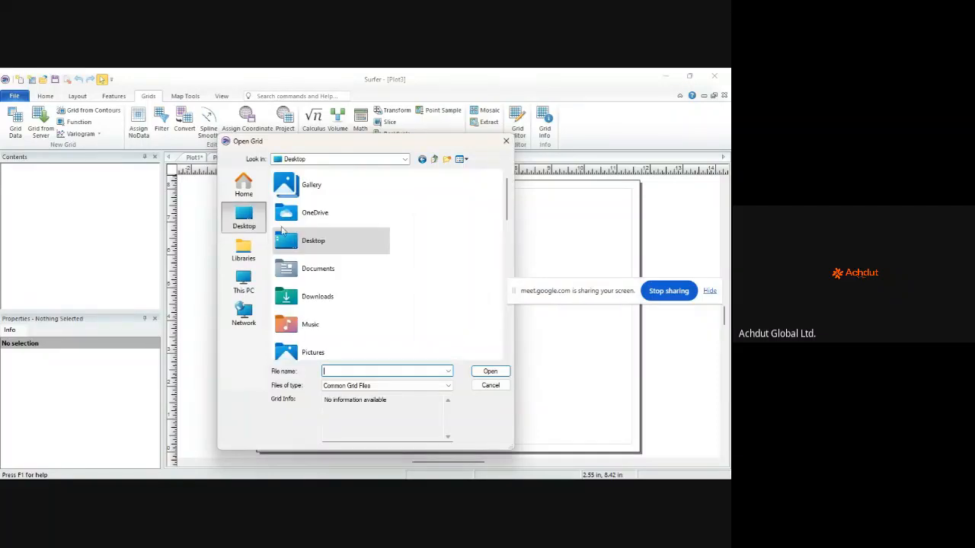
{"action": "left_click", "coordinate": [505, 141]}
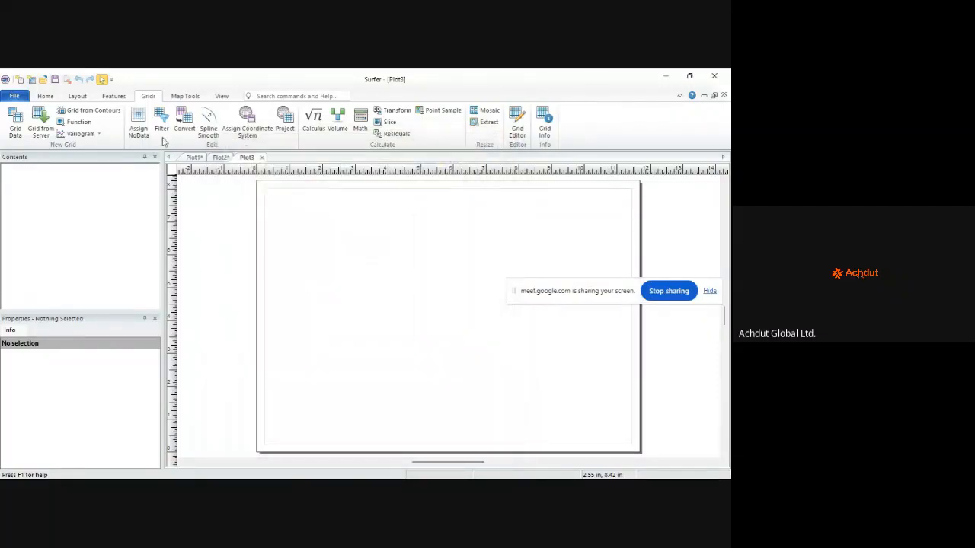
{"action": "left_click", "coordinate": [46, 96]}
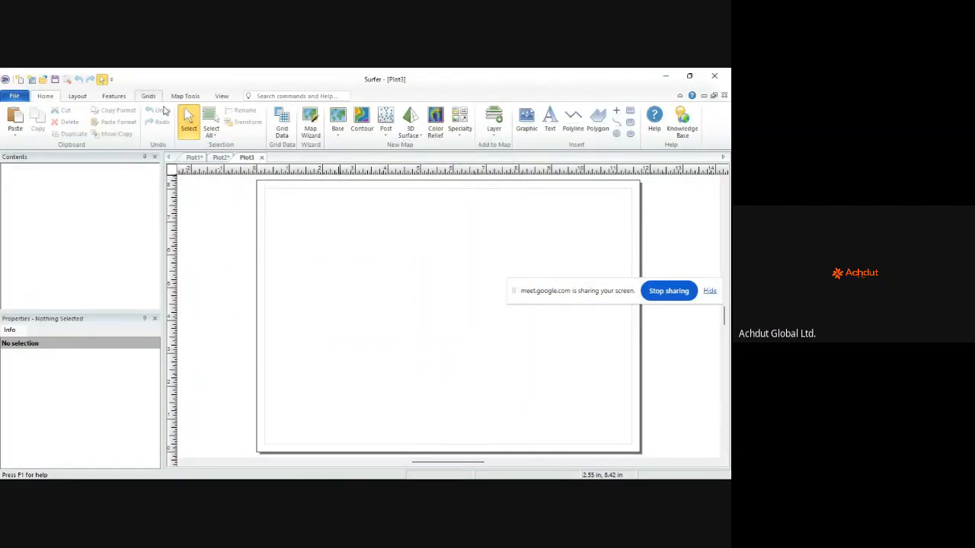
Step: Return to Plot2, zoom out, and select the Contours-DANIEL.grd layer's properties
{"action": "left_click", "coordinate": [220, 157]}
{"action": "scroll", "coordinate": [330, 281], "scroll_direction": "down", "scroll_amount": 1}
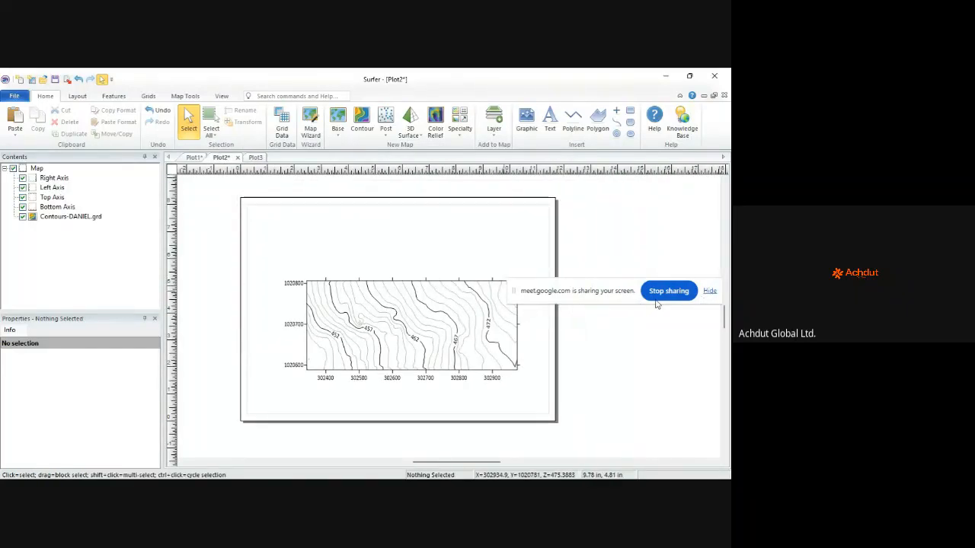
{"action": "left_click_drag", "start_coordinate": [623, 297], "coordinate": [679, 477]}
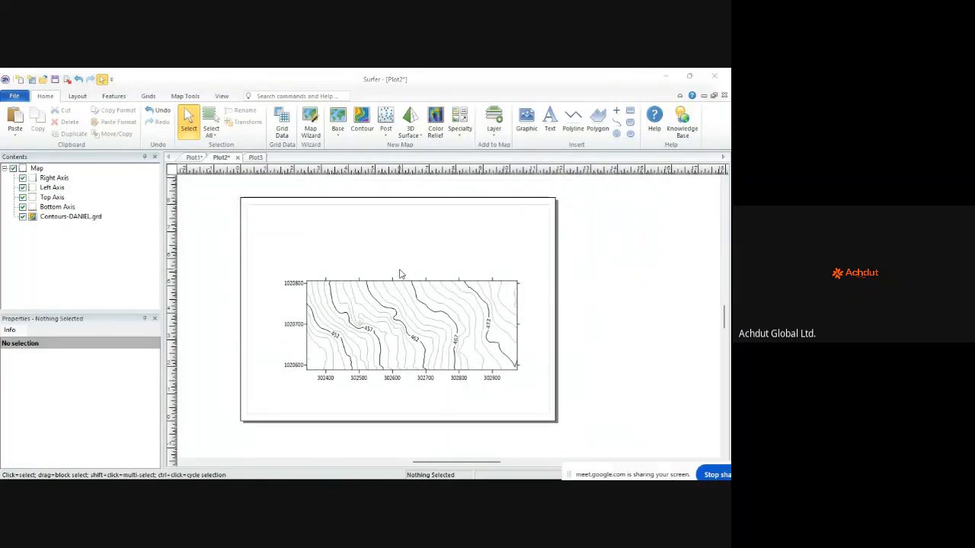
{"action": "scroll", "coordinate": [401, 274], "scroll_direction": "down", "scroll_amount": 1}
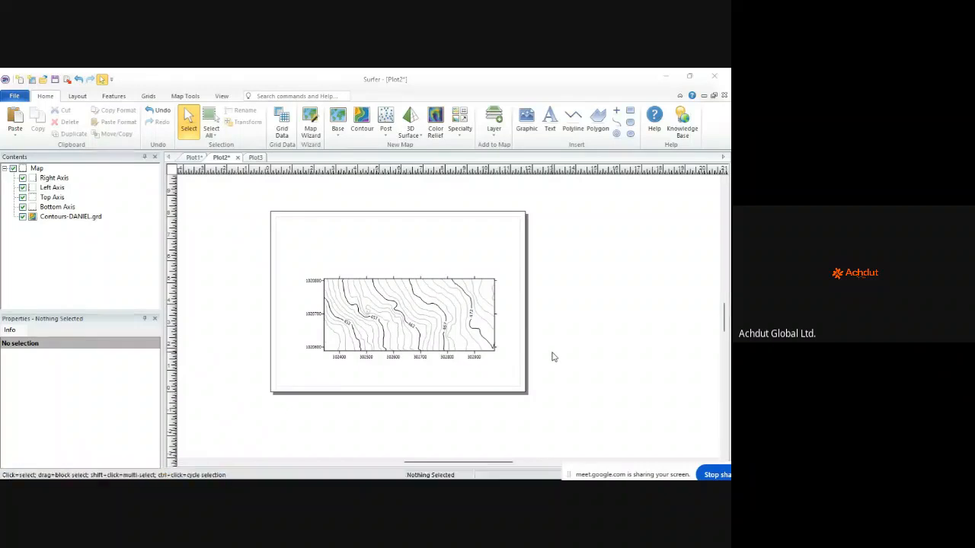
{"action": "left_click", "coordinate": [55, 217]}
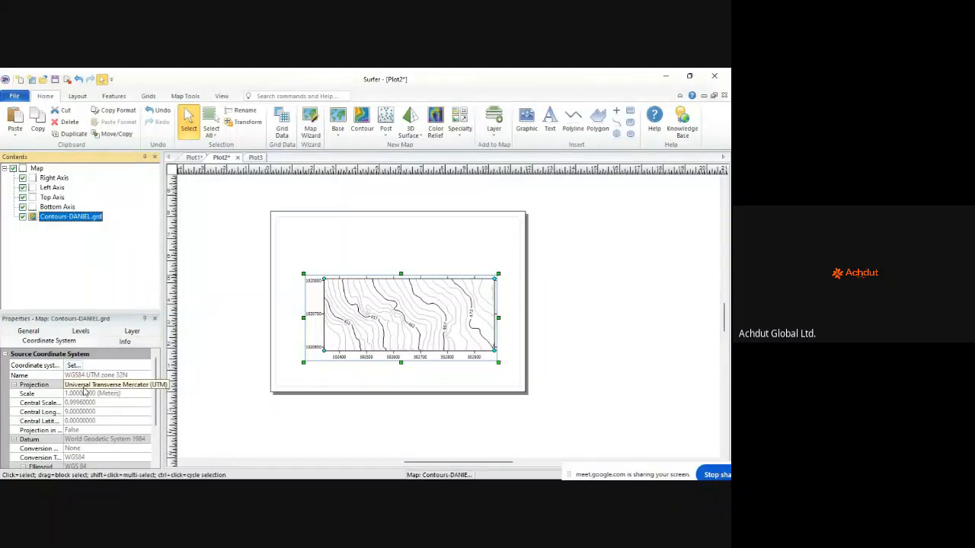
Step: Review the layer's Coordinate System properties, then show its General tab settings
{"action": "scroll", "coordinate": [99, 380], "scroll_direction": "down", "scroll_amount": 2}
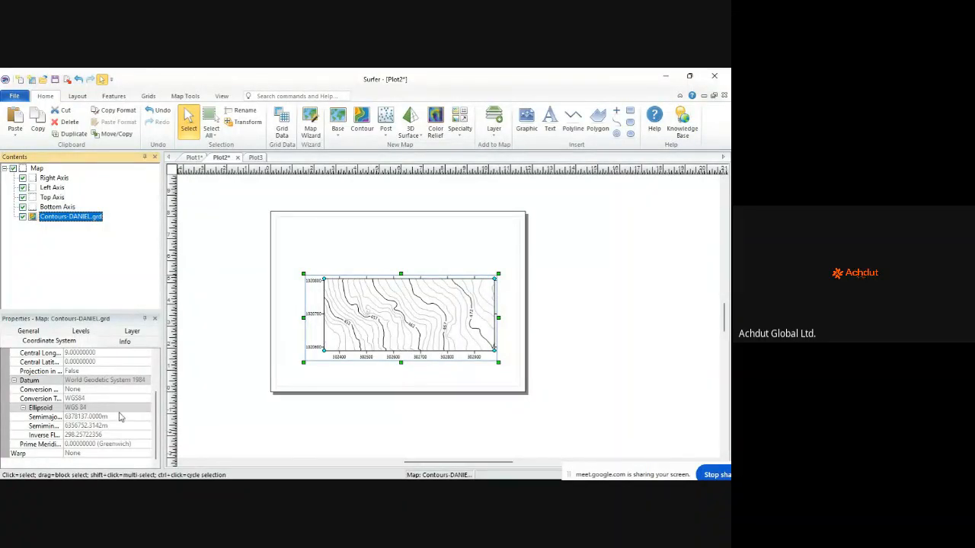
{"action": "scroll", "coordinate": [120, 418], "scroll_direction": "up", "scroll_amount": 3}
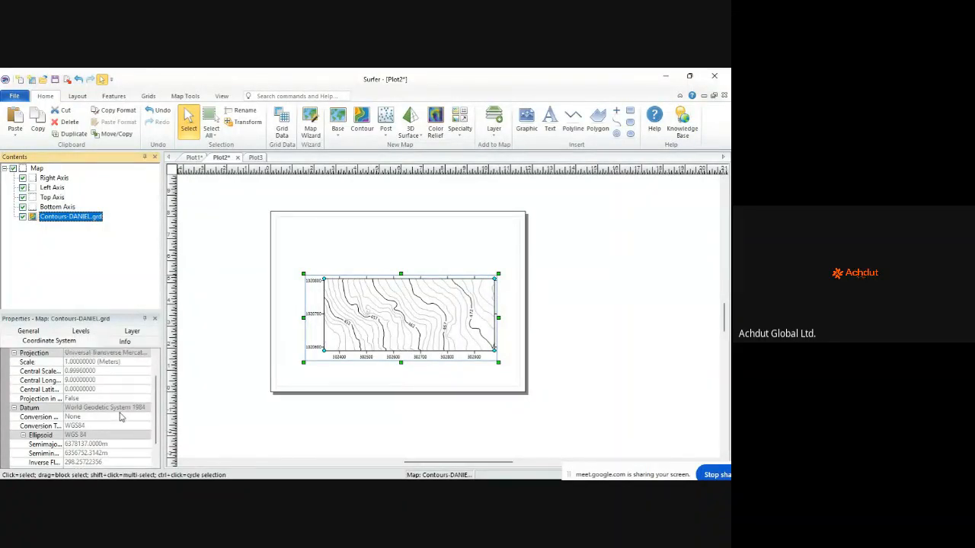
{"action": "left_click", "coordinate": [52, 346]}
{"action": "left_click", "coordinate": [29, 333]}
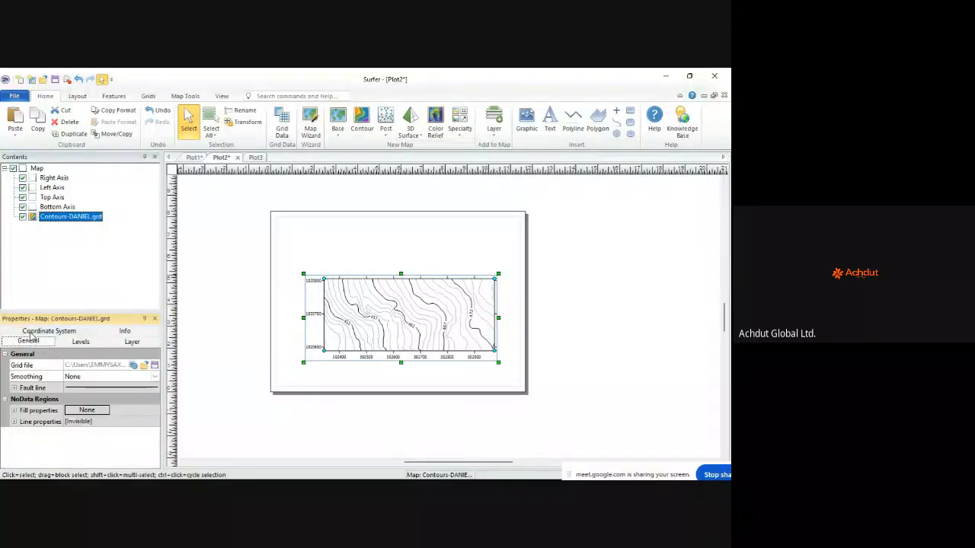
Step: Try a dashed fault line style, then set the fault line back to Solid
{"action": "left_click", "coordinate": [14, 388]}
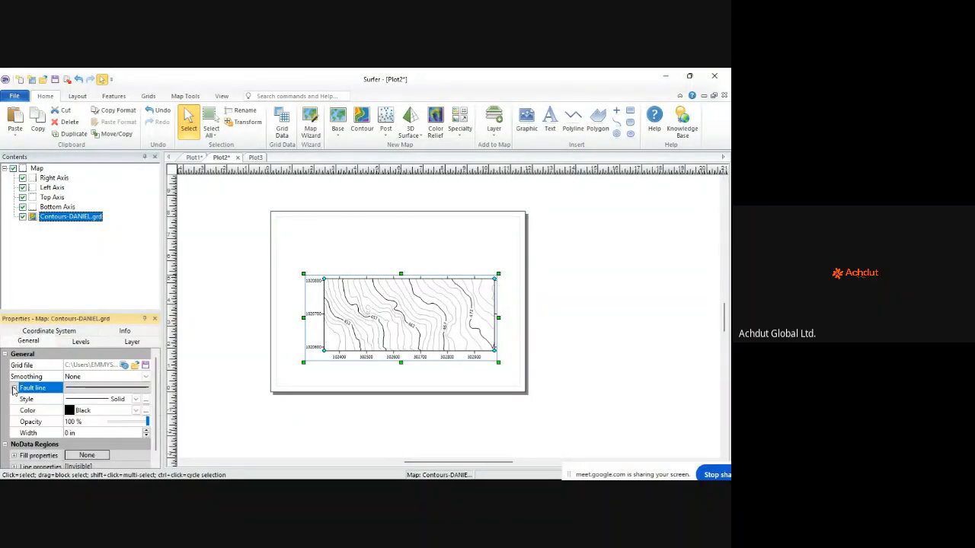
{"action": "left_click", "coordinate": [135, 400]}
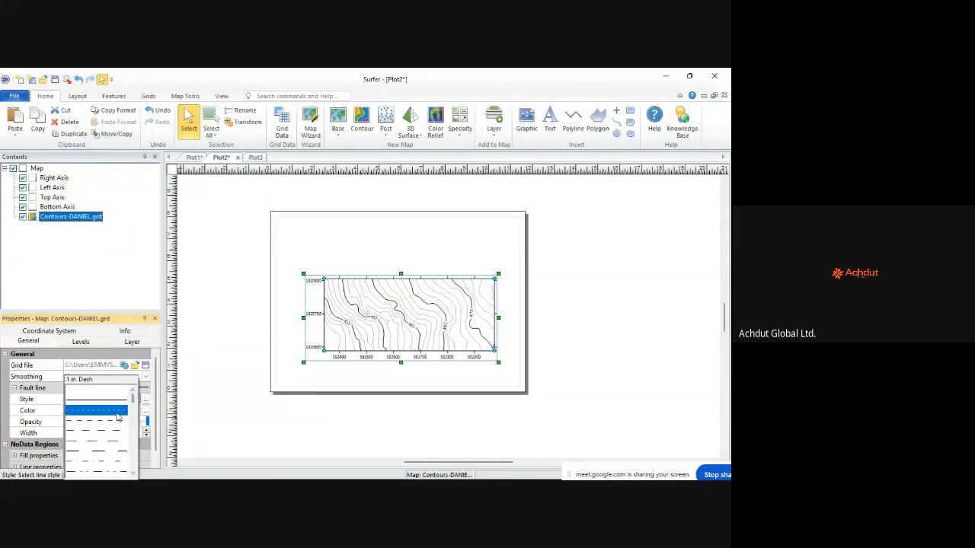
{"action": "left_click", "coordinate": [117, 415]}
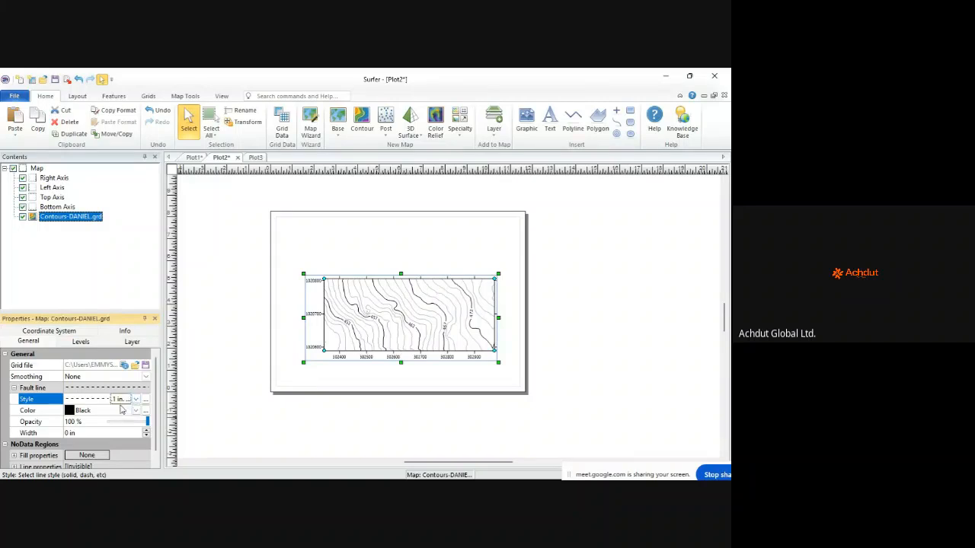
{"action": "scroll", "coordinate": [110, 416], "scroll_direction": "down", "scroll_amount": 1}
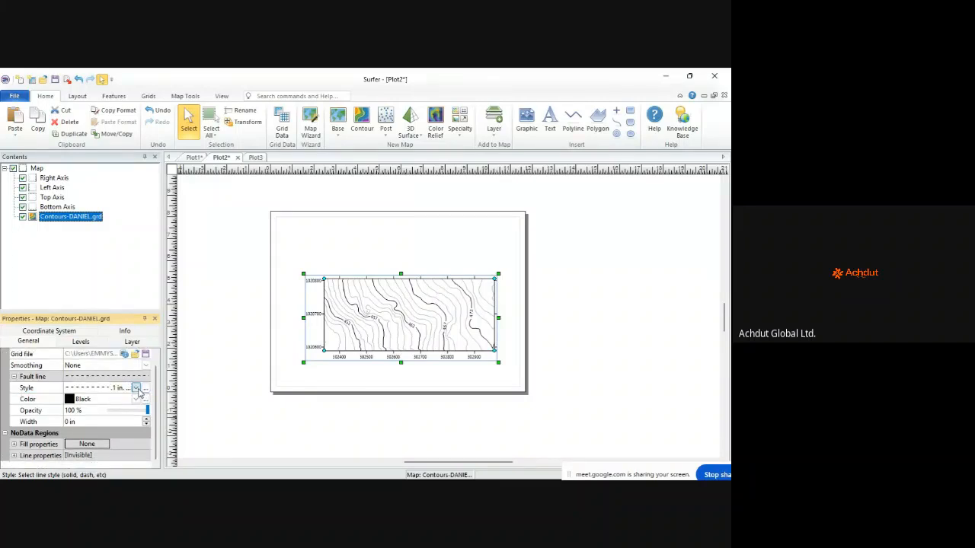
{"action": "left_click", "coordinate": [136, 388]}
{"action": "left_click", "coordinate": [113, 399]}
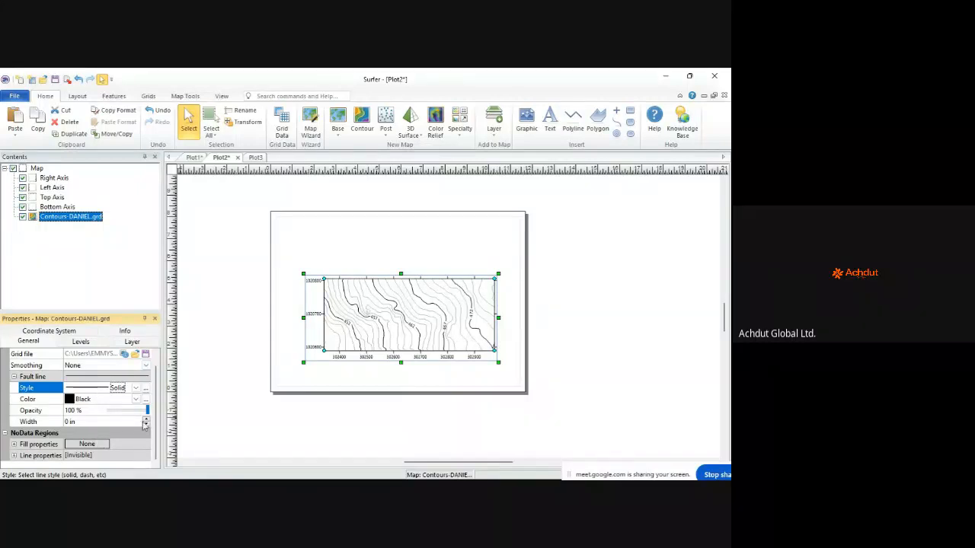
Step: Check the NoData fill and line settings, leaving no fill, then show the contour levels
{"action": "left_click", "coordinate": [15, 445]}
{"action": "scroll", "coordinate": [128, 387], "scroll_direction": "down", "scroll_amount": 2}
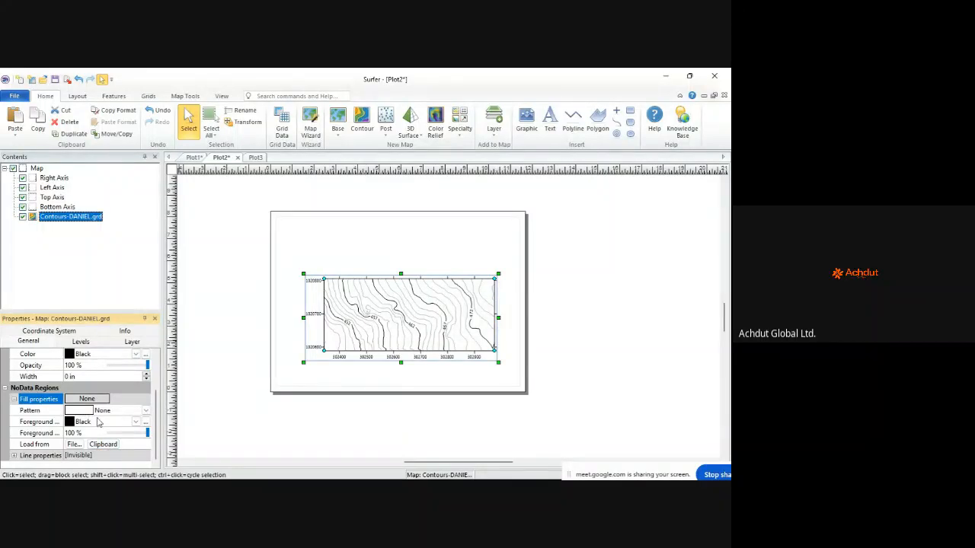
{"action": "left_click", "coordinate": [136, 413]}
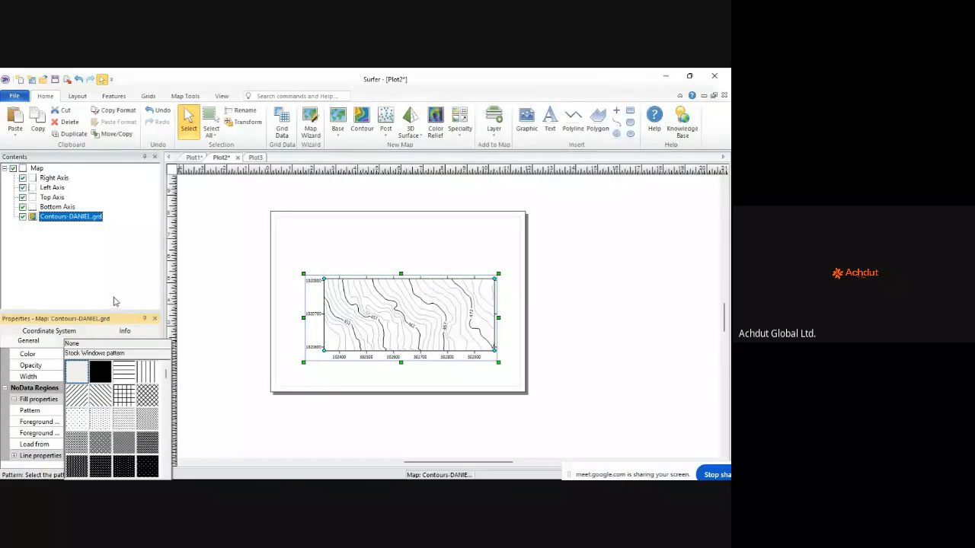
{"action": "left_click", "coordinate": [113, 298]}
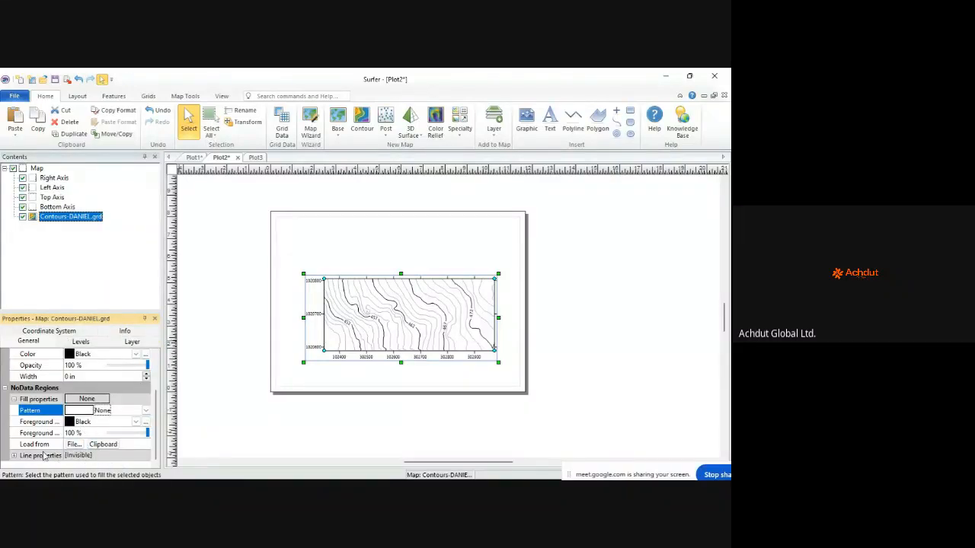
{"action": "left_click", "coordinate": [14, 456]}
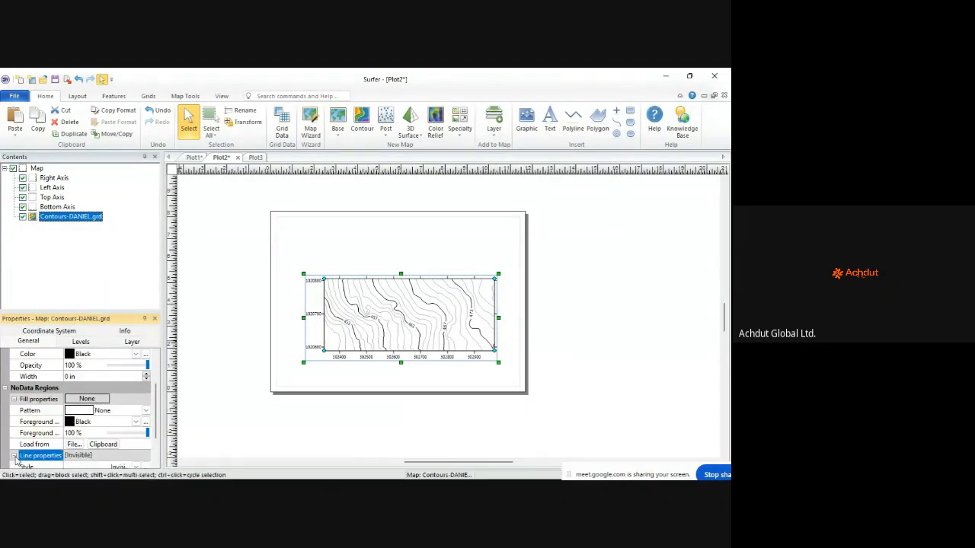
{"action": "scroll", "coordinate": [41, 405], "scroll_direction": "down", "scroll_amount": 2}
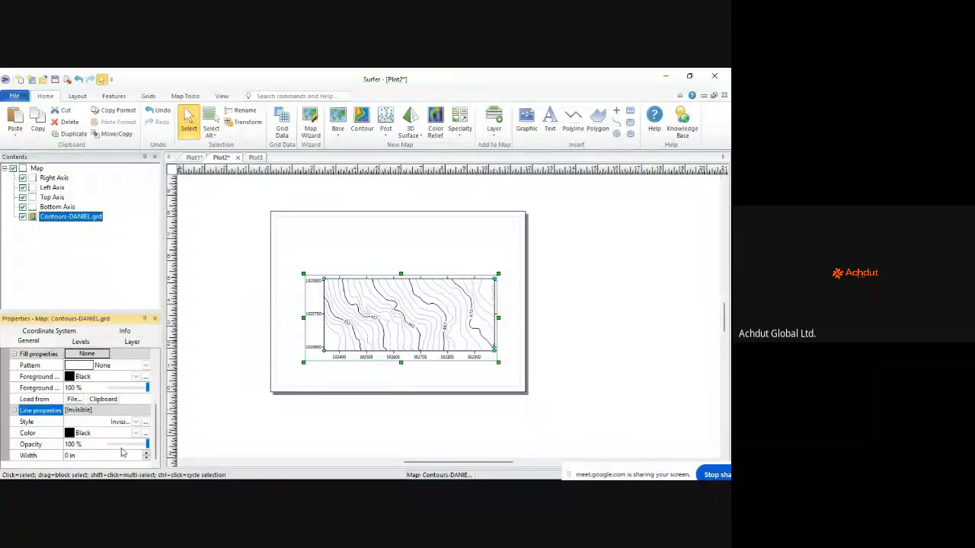
{"action": "scroll", "coordinate": [97, 432], "scroll_direction": "up", "scroll_amount": 2}
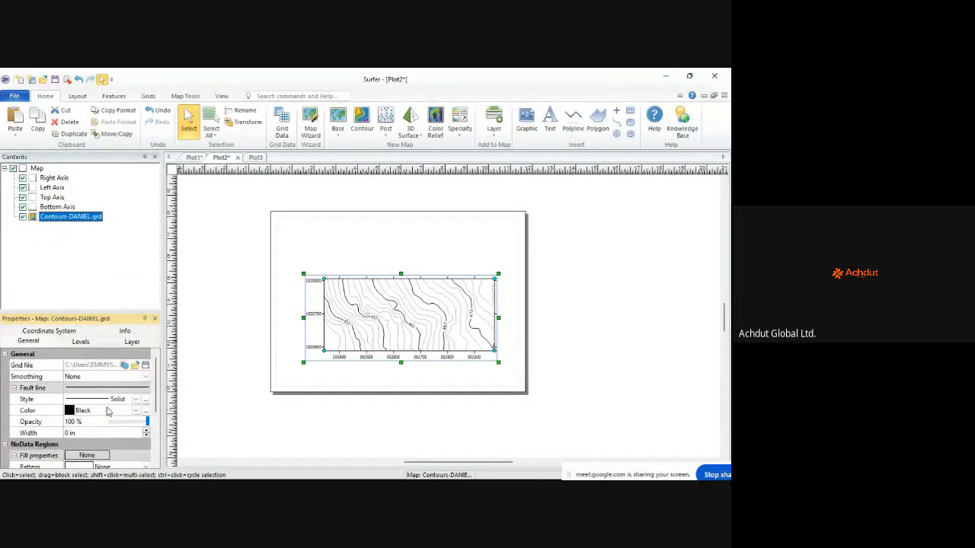
{"action": "left_click", "coordinate": [81, 343]}
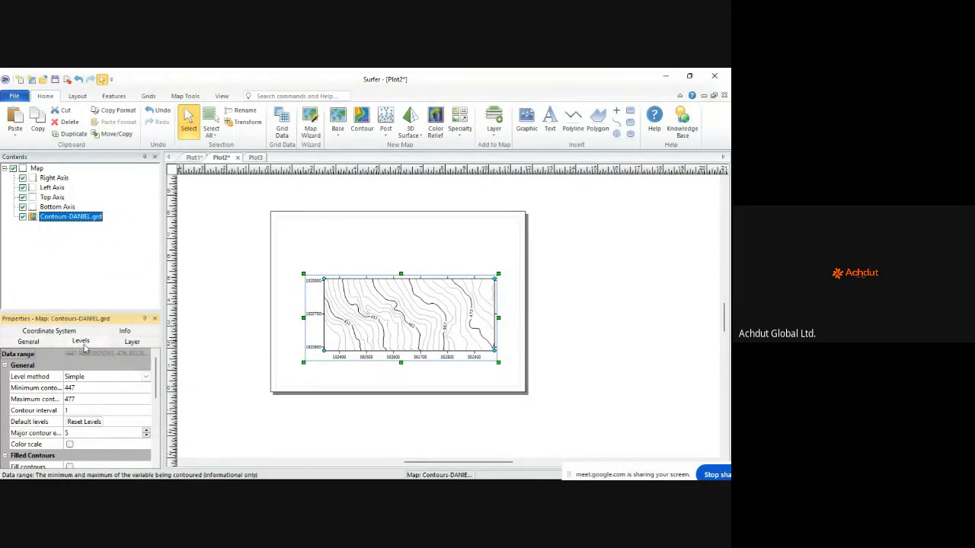
{"action": "left_click", "coordinate": [74, 411]}
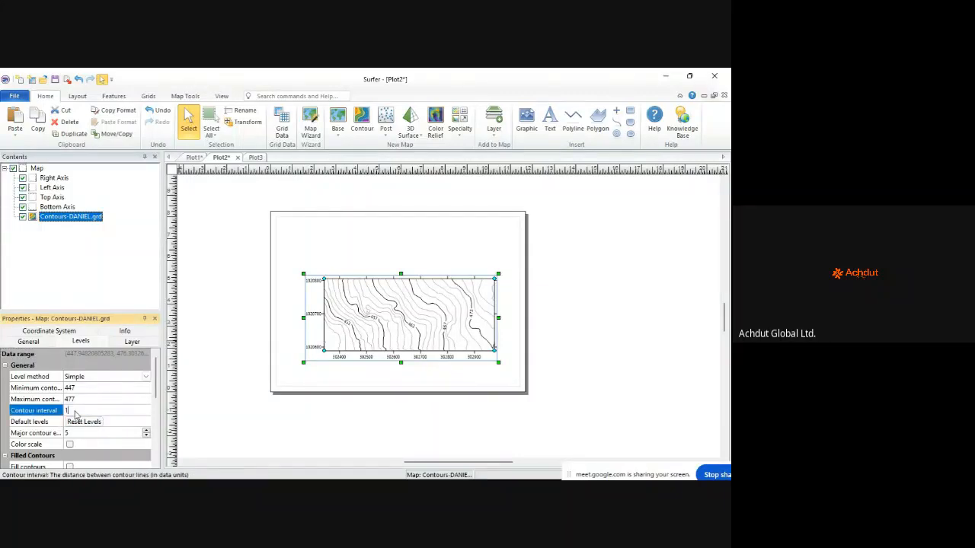
{"action": "left_click", "coordinate": [53, 412]}
{"action": "key", "text": "Return"}
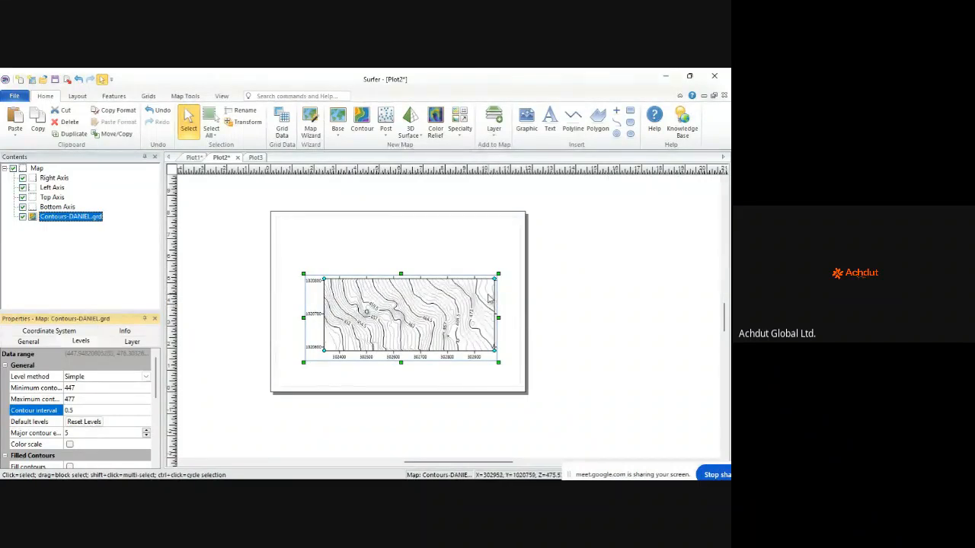
{"action": "scroll", "coordinate": [476, 297], "scroll_direction": "up", "scroll_amount": 1}
{"action": "scroll", "coordinate": [476, 299], "scroll_direction": "up", "scroll_amount": 1}
{"action": "scroll", "coordinate": [350, 320], "scroll_direction": "up", "scroll_amount": 1}
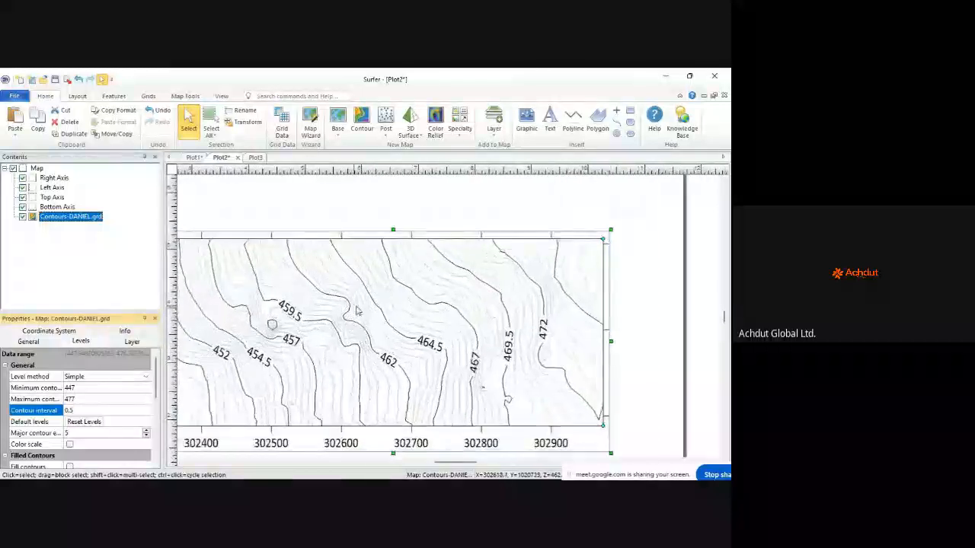
{"action": "scroll", "coordinate": [353, 320], "scroll_direction": "down", "scroll_amount": 1}
{"action": "scroll", "coordinate": [352, 320], "scroll_direction": "up", "scroll_amount": 2}
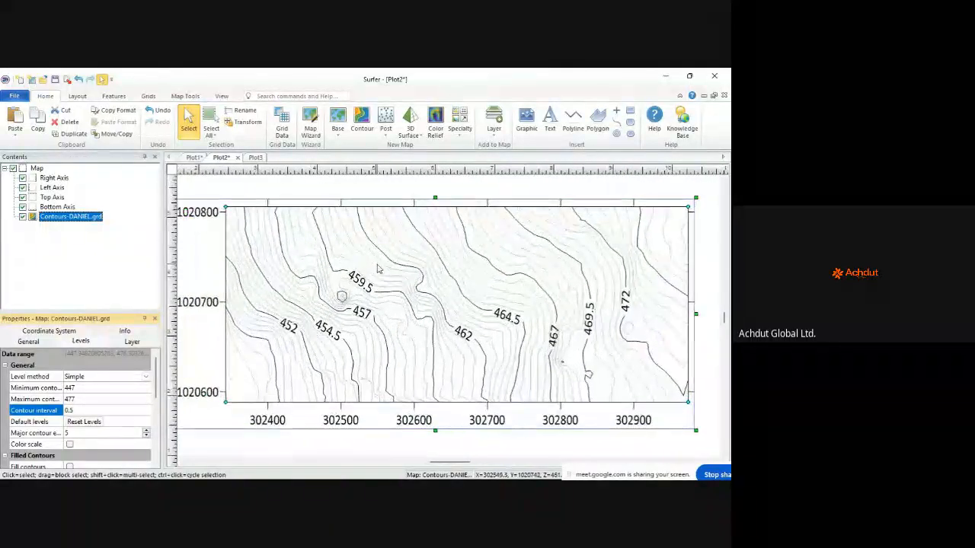
{"action": "scroll", "coordinate": [456, 261], "scroll_direction": "up", "scroll_amount": 2}
{"action": "scroll", "coordinate": [456, 260], "scroll_direction": "down", "scroll_amount": 2}
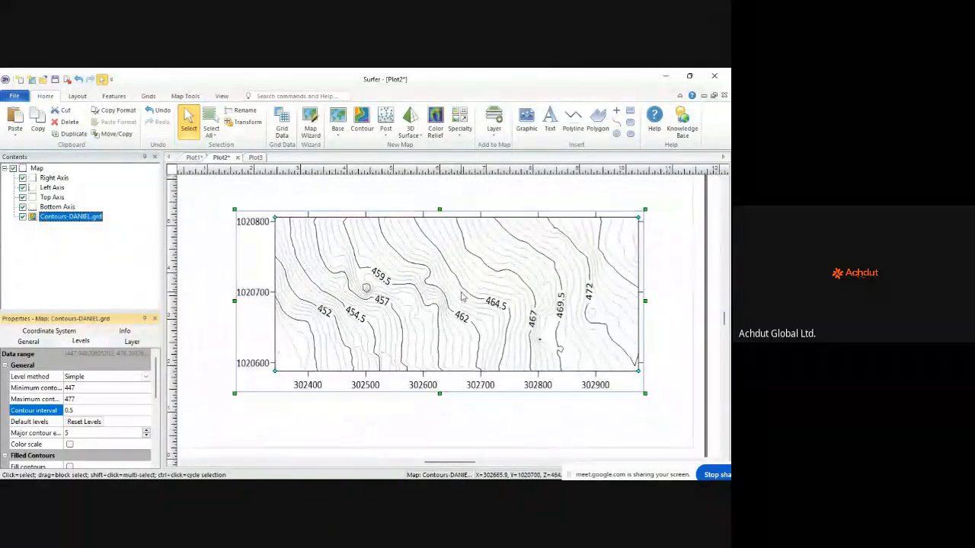
{"action": "scroll", "coordinate": [455, 284], "scroll_direction": "up", "scroll_amount": 2}
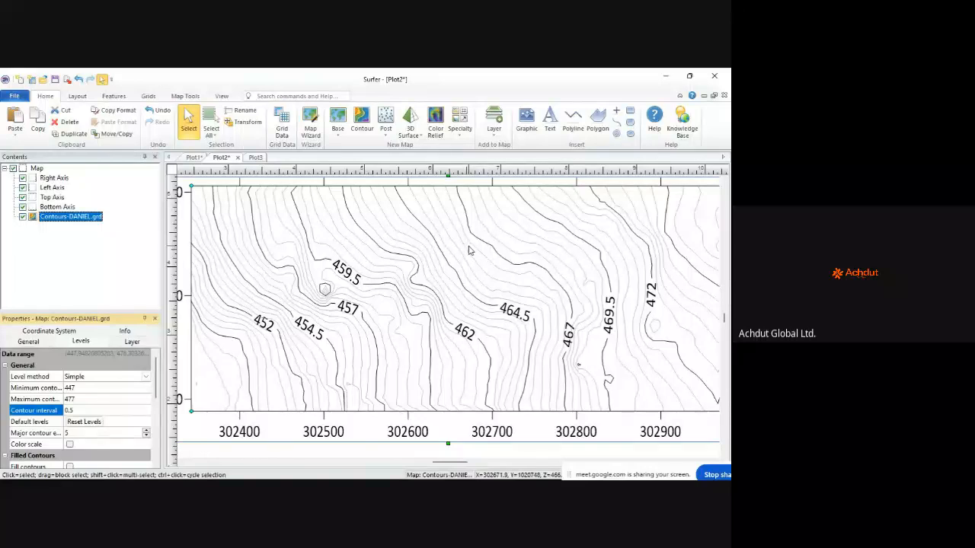
{"action": "scroll", "coordinate": [470, 249], "scroll_direction": "down", "scroll_amount": 2}
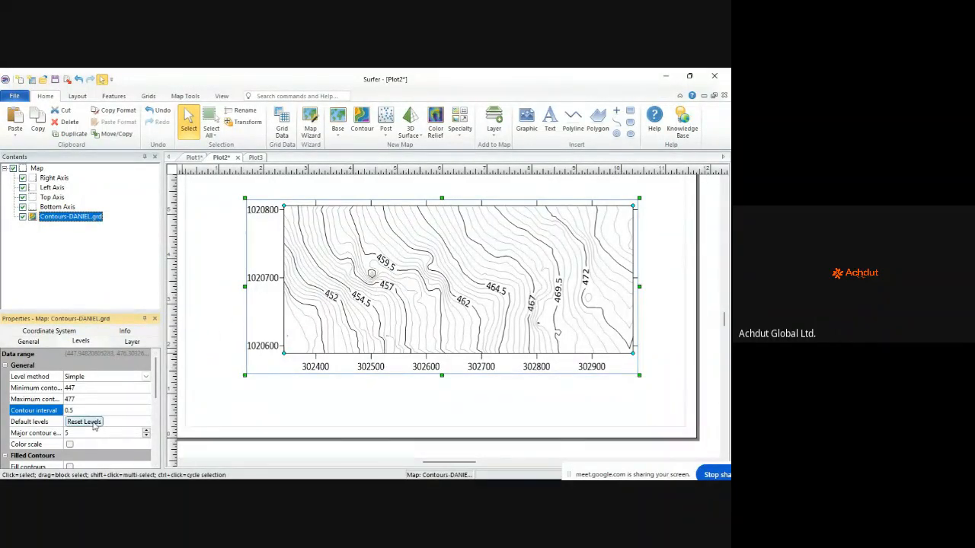
Step: Set Major contour every to 3 so every third contour is labeled
{"action": "left_click", "coordinate": [147, 431]}
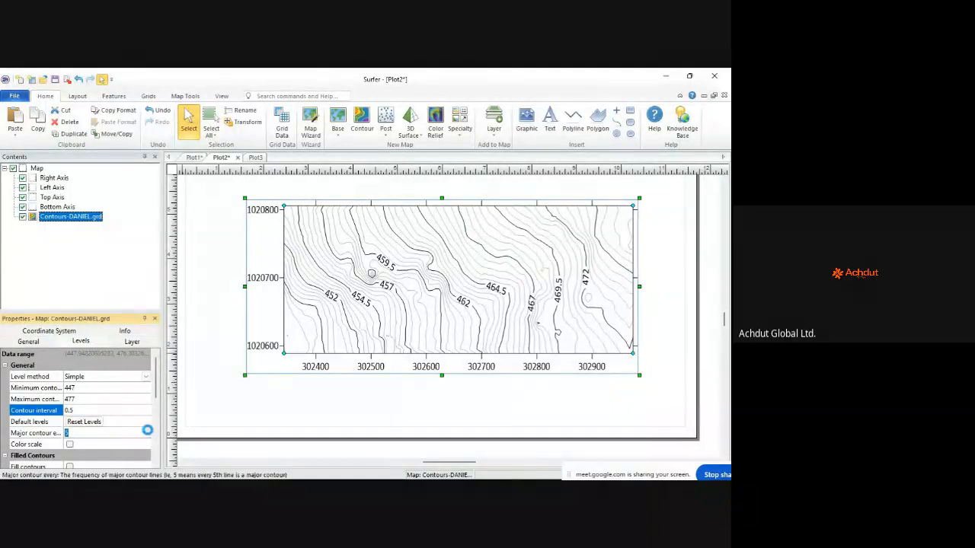
{"action": "left_click", "coordinate": [148, 431]}
{"action": "left_click", "coordinate": [148, 431]}
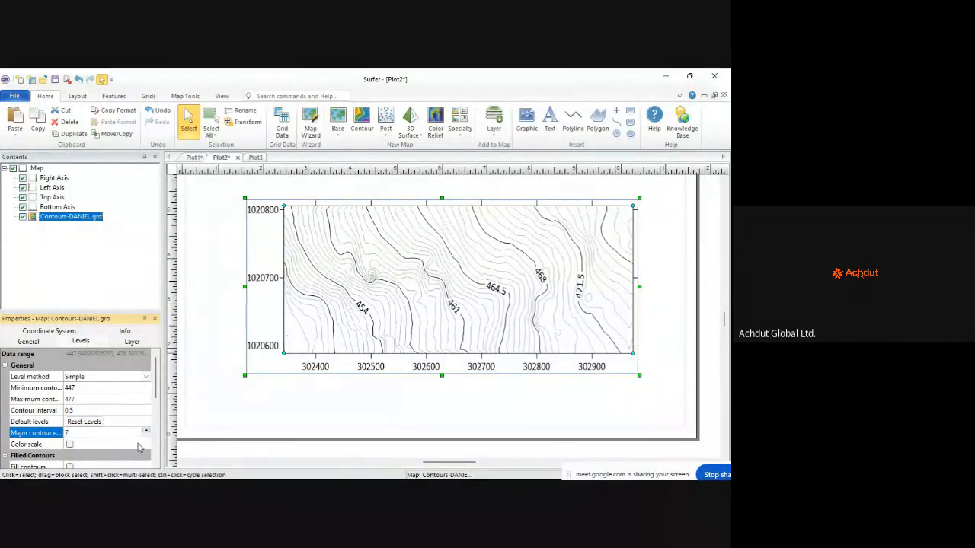
{"action": "left_click", "coordinate": [146, 434]}
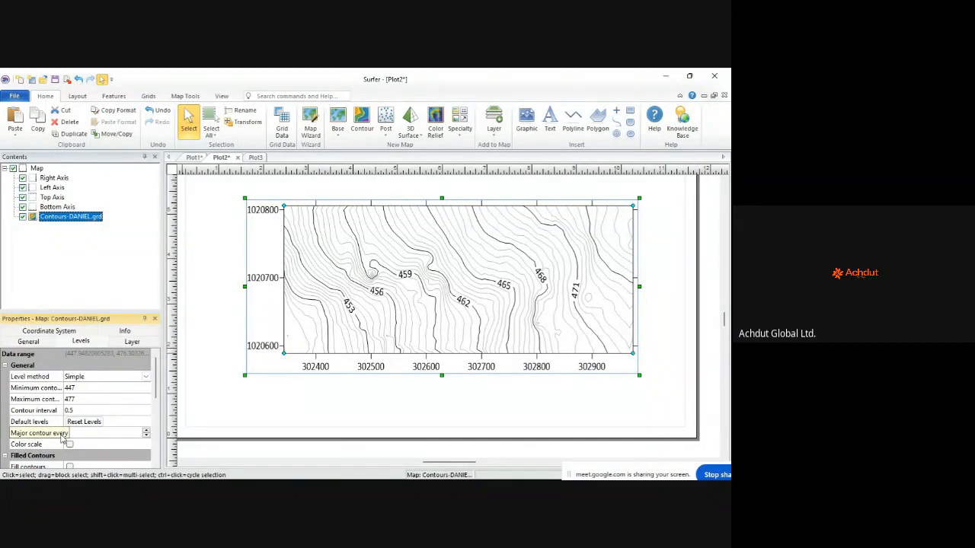
{"action": "left_click", "coordinate": [62, 435]}
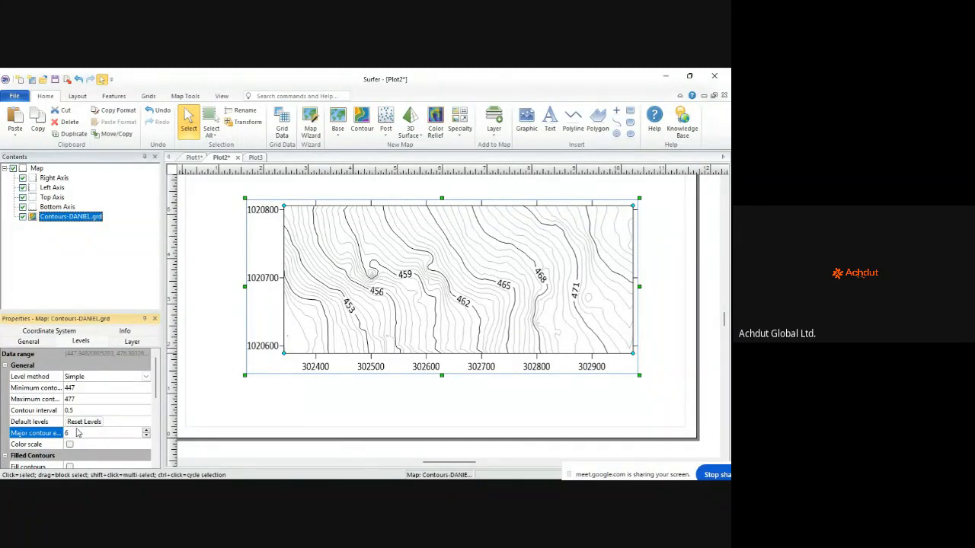
{"action": "left_click", "coordinate": [147, 435]}
{"action": "left_click", "coordinate": [147, 435]}
{"action": "left_click", "coordinate": [147, 435]}
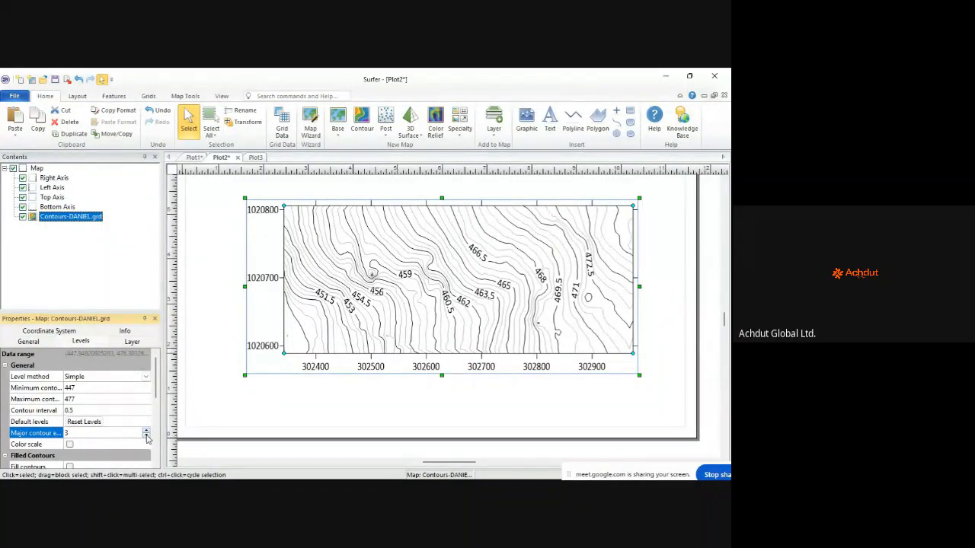
Step: Enable the Color scale legend for the contour layer
{"action": "scroll", "coordinate": [129, 407], "scroll_direction": "down", "scroll_amount": 1}
{"action": "scroll", "coordinate": [84, 419], "scroll_direction": "down", "scroll_amount": 1}
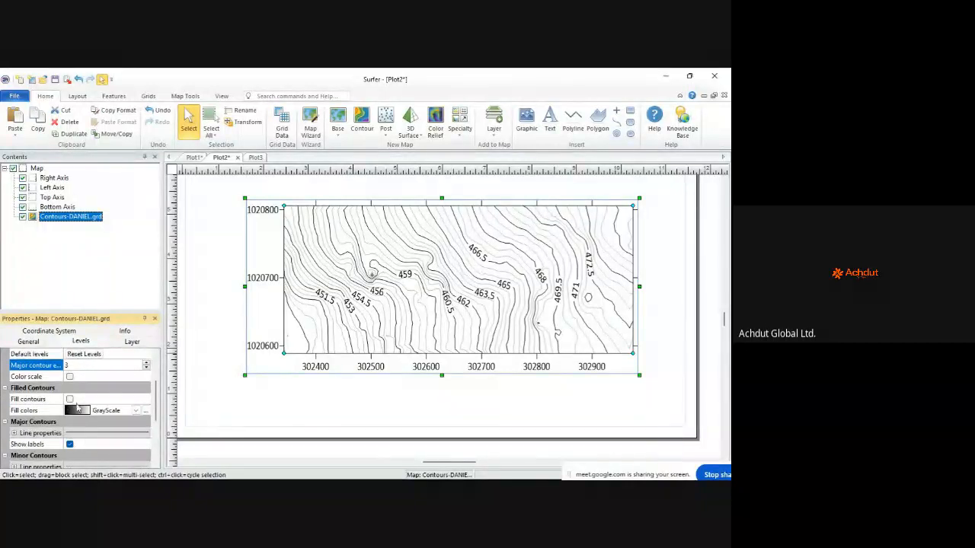
{"action": "left_click", "coordinate": [69, 377]}
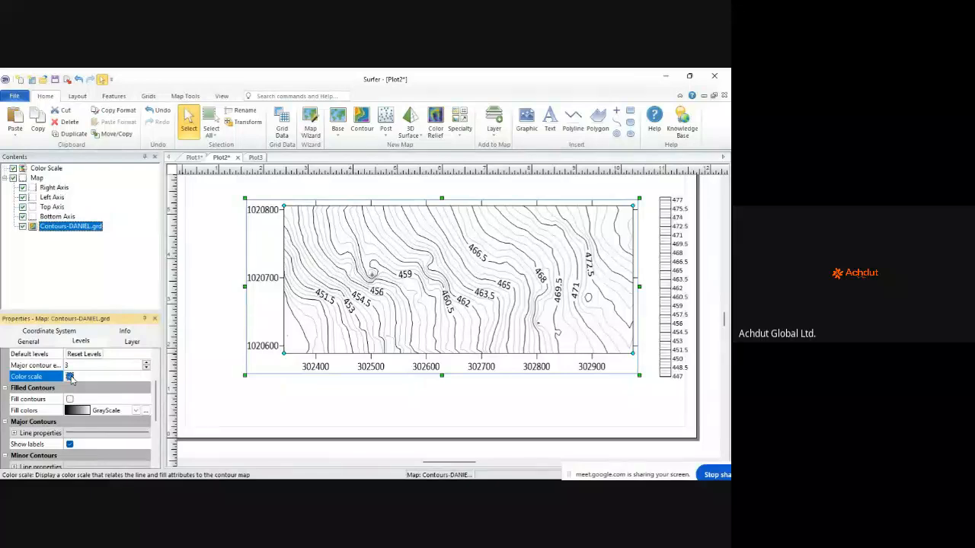
Step: Toggle Color scale and Fill contours, ending with the scale on and fill off
{"action": "left_click", "coordinate": [70, 377]}
{"action": "left_click", "coordinate": [69, 377]}
{"action": "left_click", "coordinate": [70, 399]}
{"action": "left_click", "coordinate": [69, 399]}
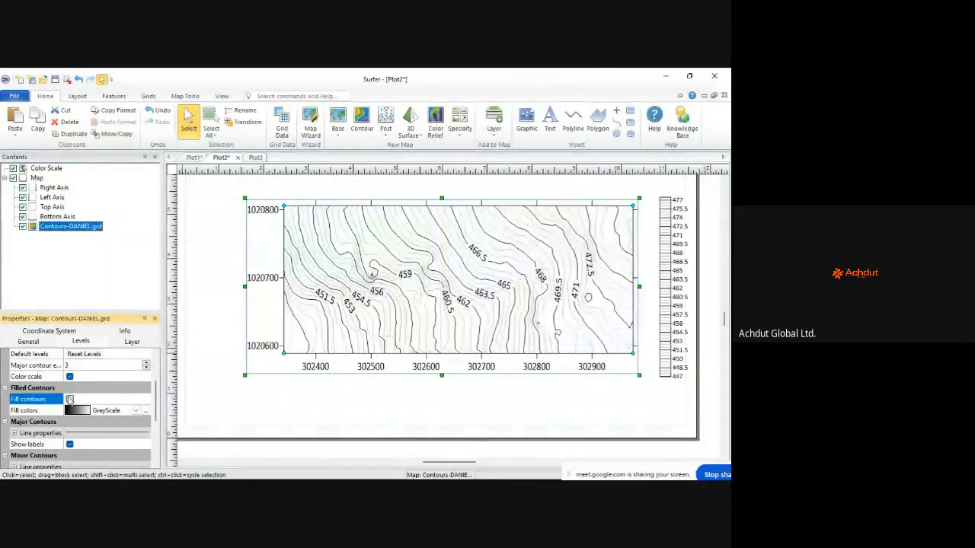
{"action": "left_click", "coordinate": [69, 399]}
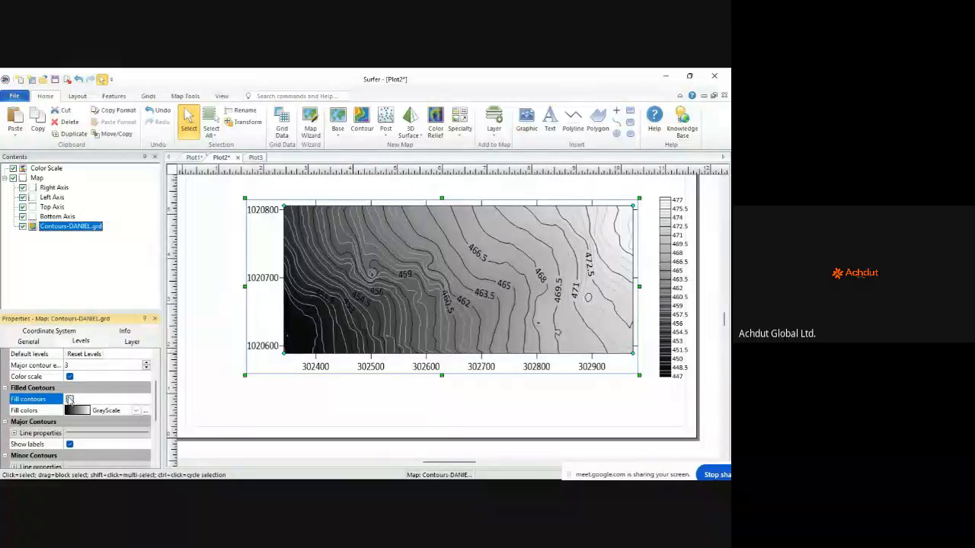
{"action": "left_click", "coordinate": [69, 399]}
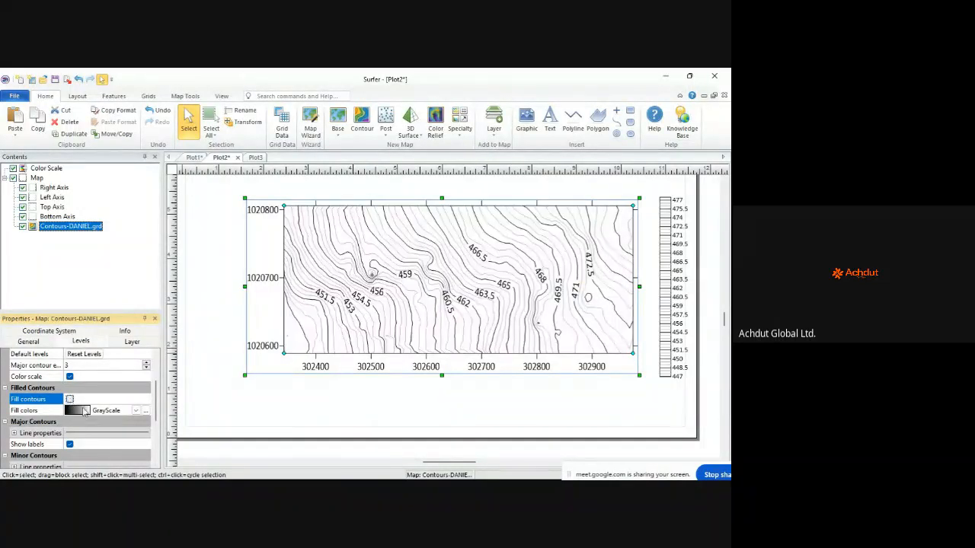
Step: Choose Terrain as the contour fill colormap
{"action": "left_click", "coordinate": [107, 412]}
{"action": "left_click", "coordinate": [109, 414]}
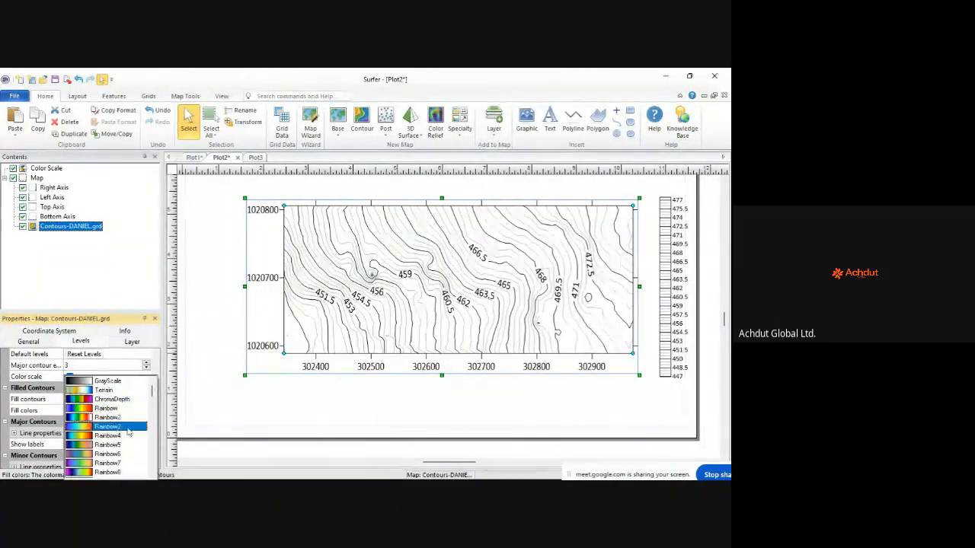
{"action": "left_click", "coordinate": [120, 390]}
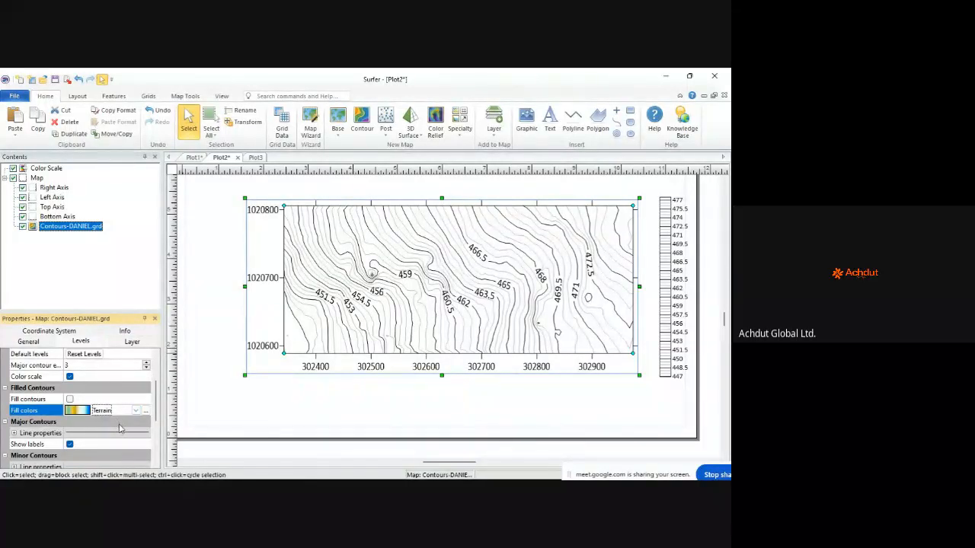
Step: Turn on contour fill, browse the colormaps, and keep Terrain (green-yellow-blue) as the fill
{"action": "left_click", "coordinate": [70, 399]}
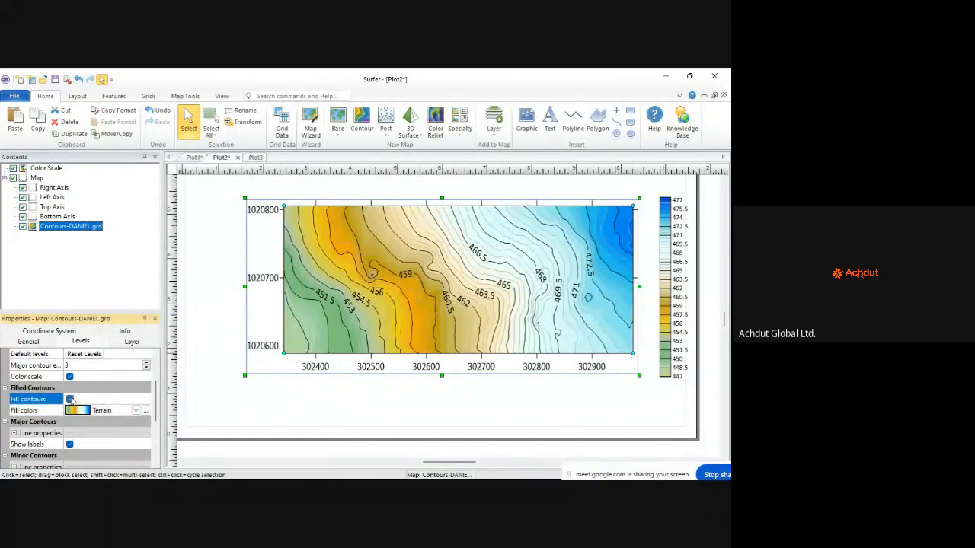
{"action": "left_click", "coordinate": [121, 412]}
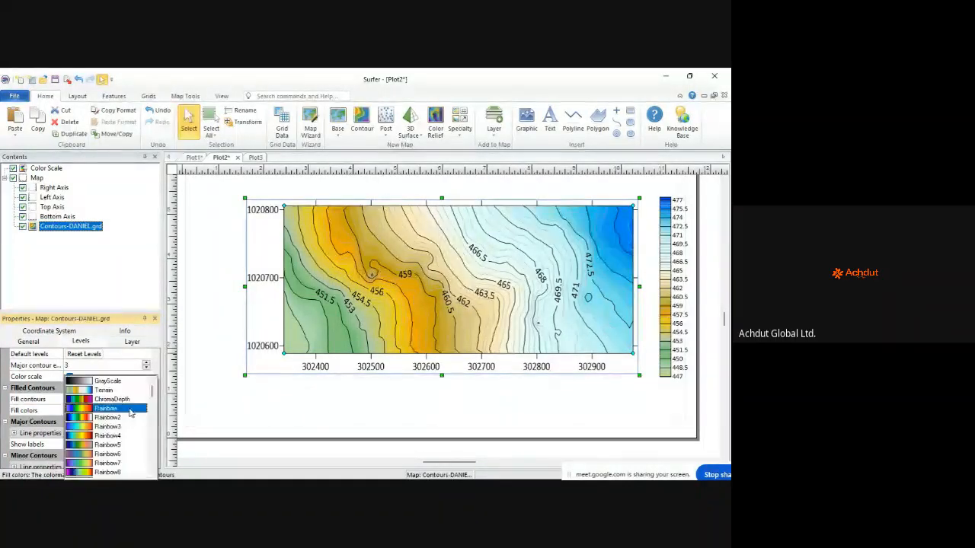
{"action": "scroll", "coordinate": [126, 409], "scroll_direction": "down", "scroll_amount": 3}
{"action": "scroll", "coordinate": [123, 419], "scroll_direction": "down", "scroll_amount": 4}
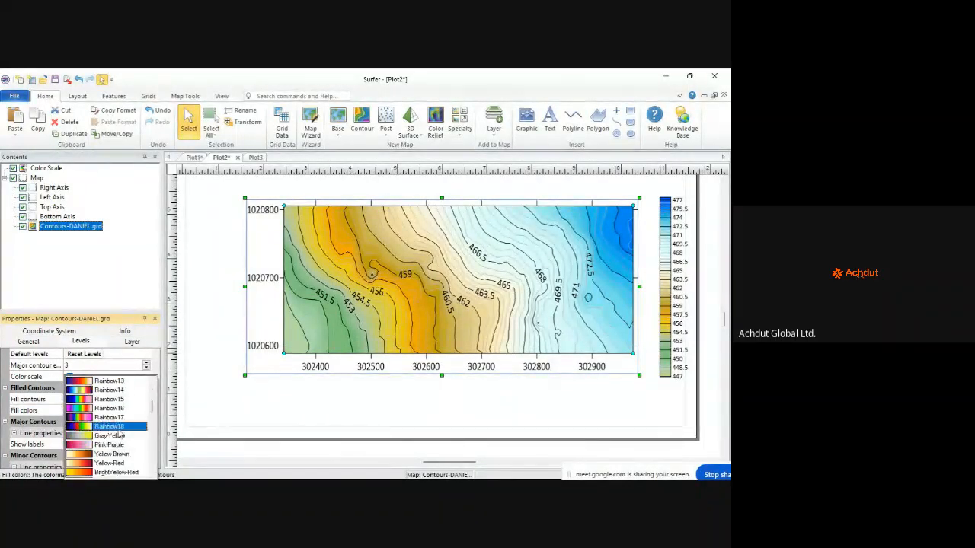
{"action": "scroll", "coordinate": [119, 433], "scroll_direction": "down", "scroll_amount": 8}
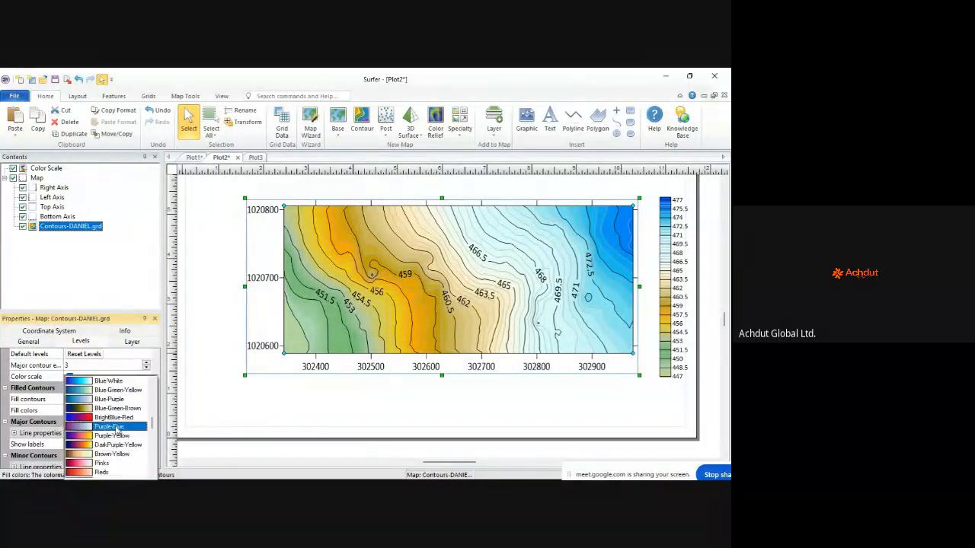
{"action": "scroll", "coordinate": [116, 431], "scroll_direction": "down", "scroll_amount": 8}
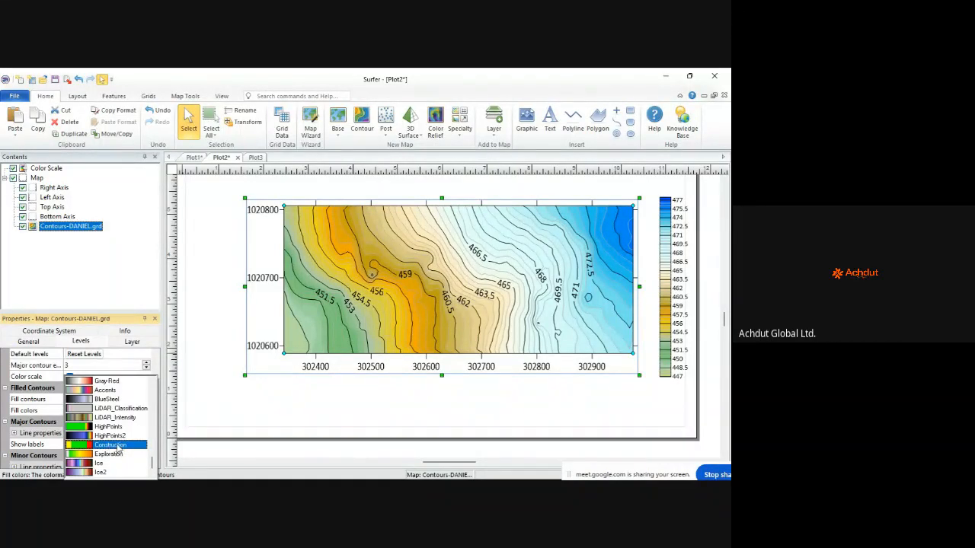
{"action": "scroll", "coordinate": [114, 452], "scroll_direction": "up", "scroll_amount": 1}
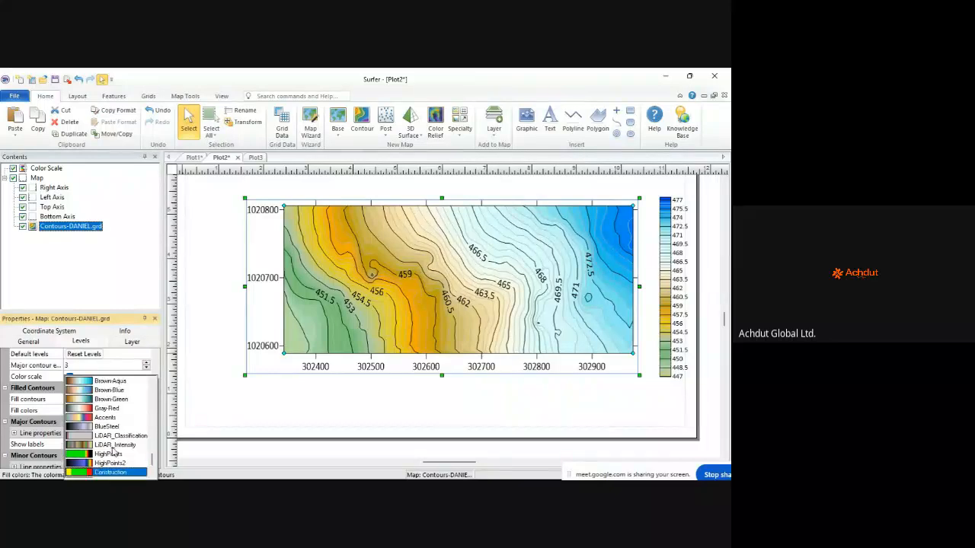
{"action": "scroll", "coordinate": [120, 436], "scroll_direction": "up", "scroll_amount": 2}
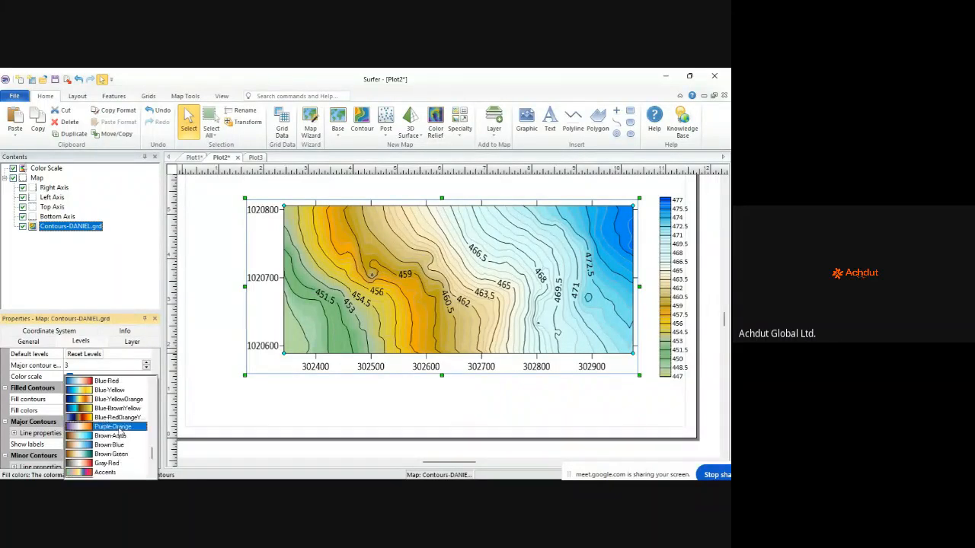
{"action": "scroll", "coordinate": [122, 428], "scroll_direction": "down", "scroll_amount": 4}
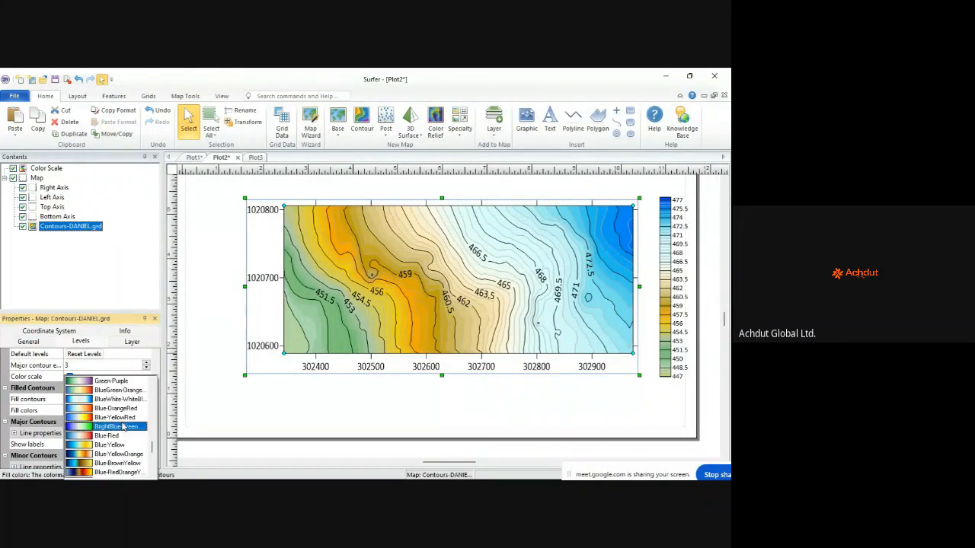
{"action": "scroll", "coordinate": [122, 428], "scroll_direction": "down", "scroll_amount": 8}
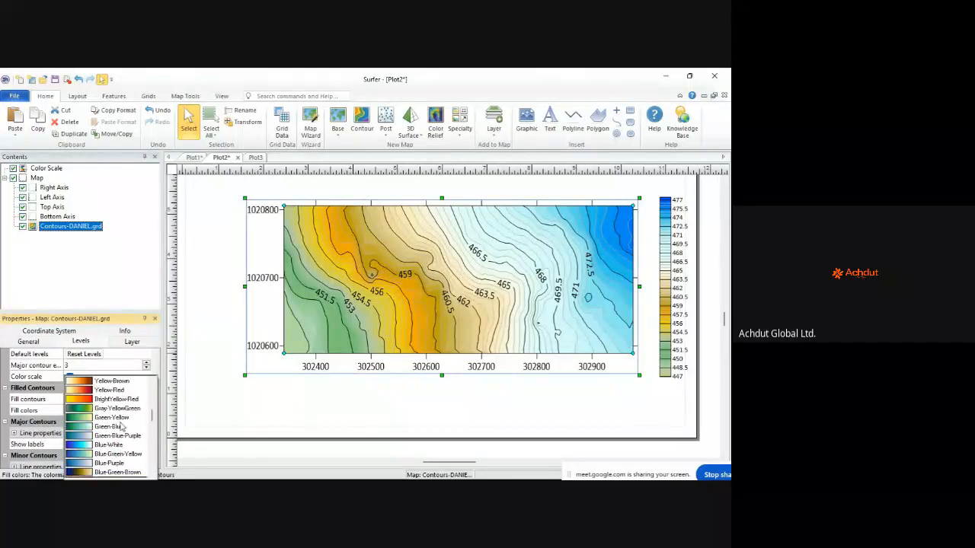
{"action": "scroll", "coordinate": [120, 430], "scroll_direction": "up", "scroll_amount": 1}
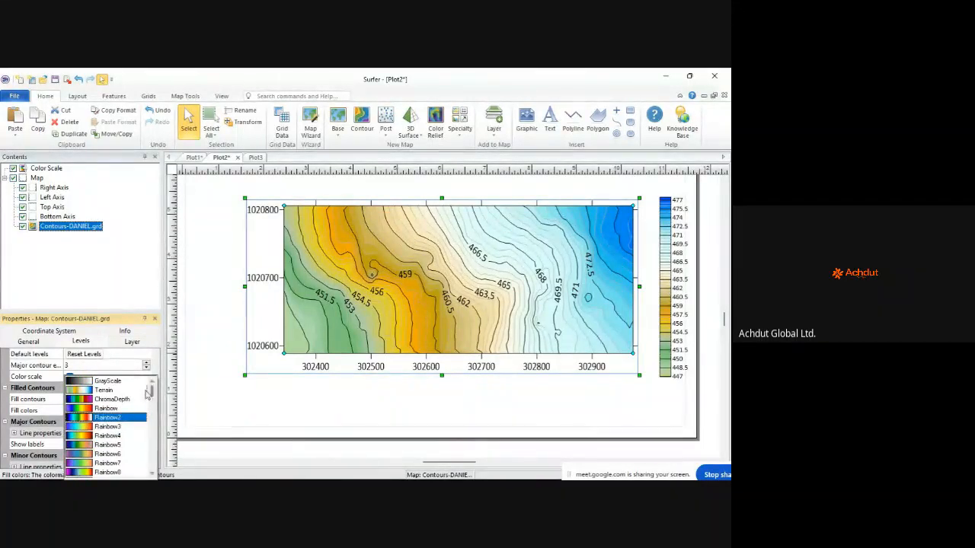
{"action": "left_click", "coordinate": [125, 391]}
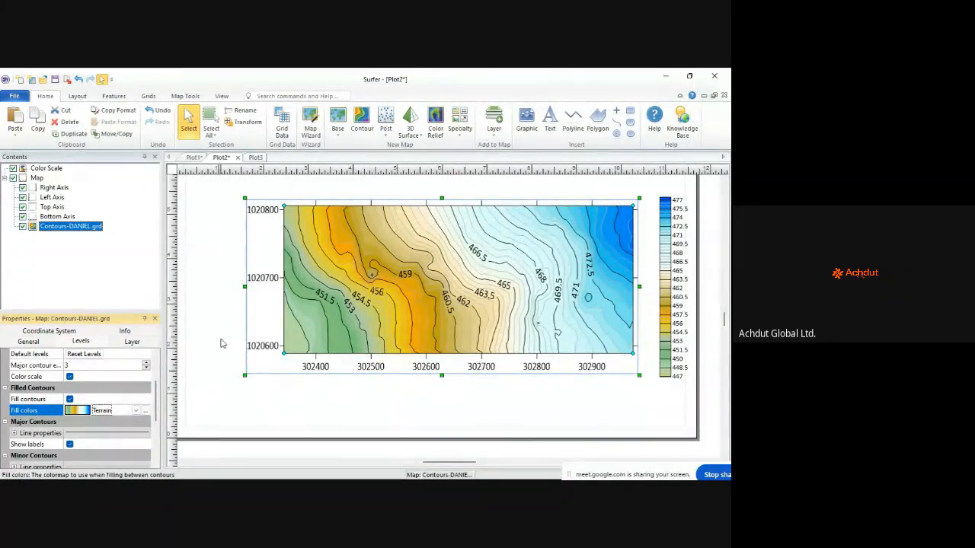
Step: Expand the major contour line settings in the Levels properties
{"action": "scroll", "coordinate": [134, 408], "scroll_direction": "down", "scroll_amount": 2}
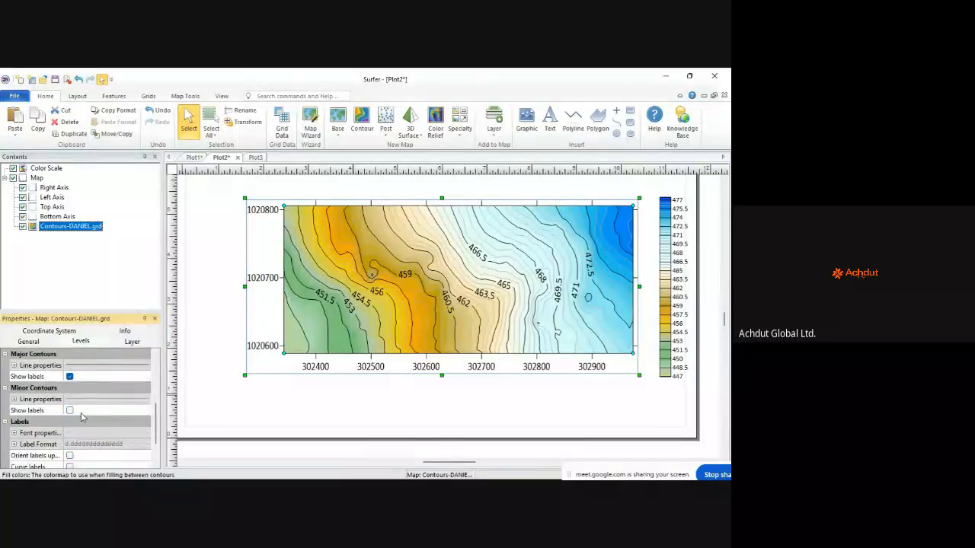
{"action": "scroll", "coordinate": [29, 428], "scroll_direction": "up", "scroll_amount": 1}
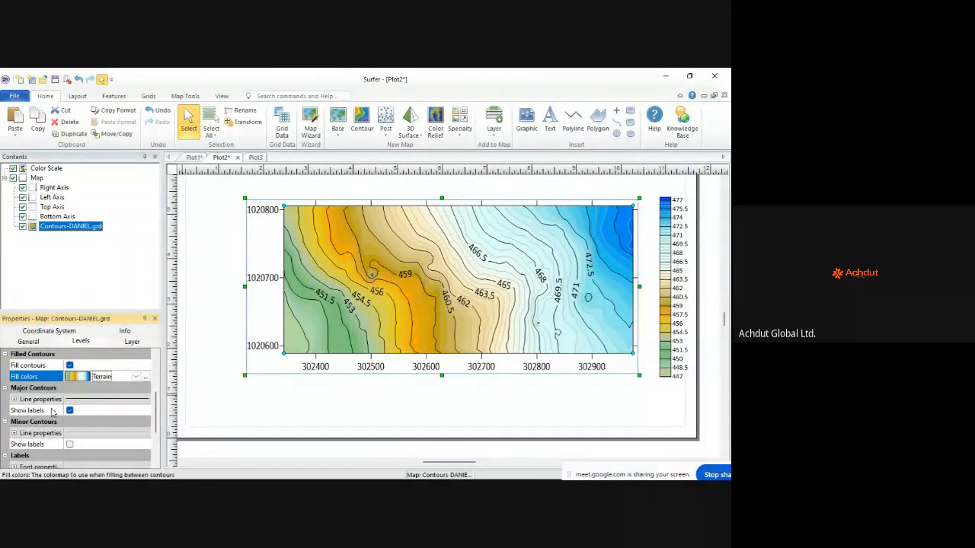
{"action": "left_click", "coordinate": [14, 400]}
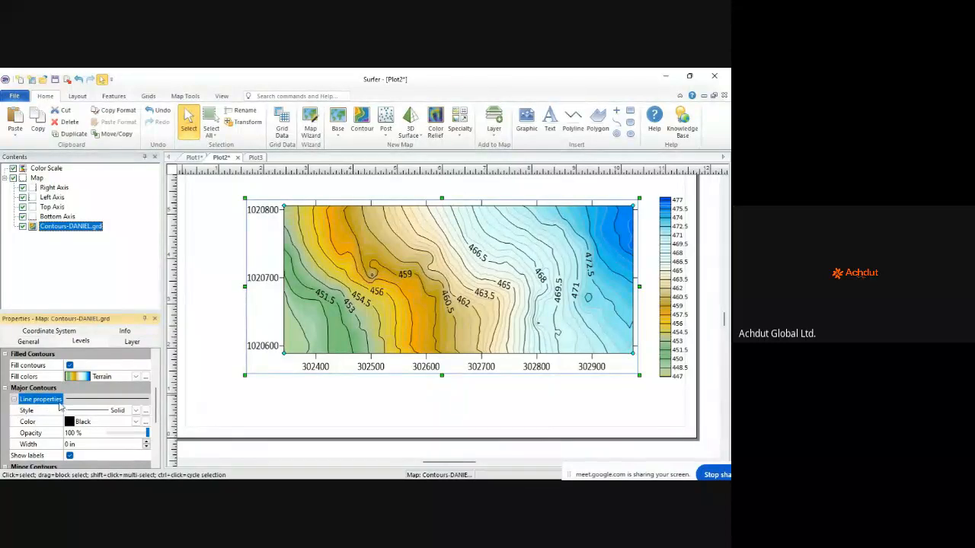
{"action": "scroll", "coordinate": [110, 430], "scroll_direction": "down", "scroll_amount": 1}
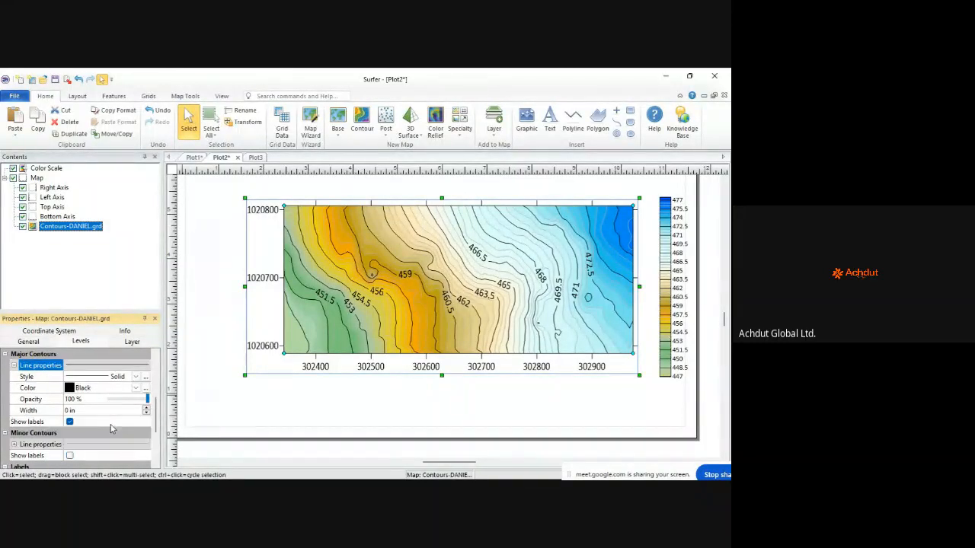
{"action": "scroll", "coordinate": [106, 413], "scroll_direction": "down", "scroll_amount": 1}
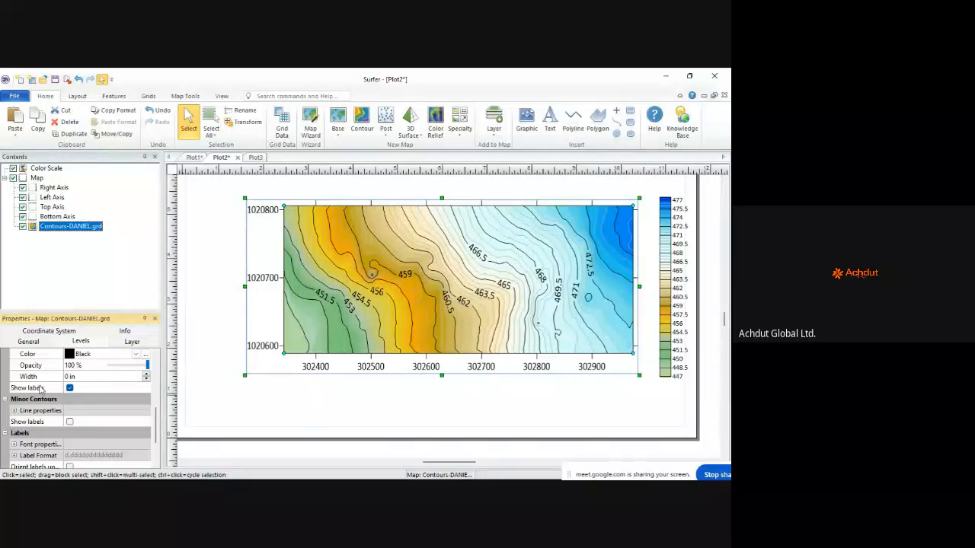
{"action": "scroll", "coordinate": [41, 389], "scroll_direction": "up", "scroll_amount": 1}
{"action": "scroll", "coordinate": [51, 385], "scroll_direction": "down", "scroll_amount": 1}
{"action": "scroll", "coordinate": [22, 411], "scroll_direction": "down", "scroll_amount": 1}
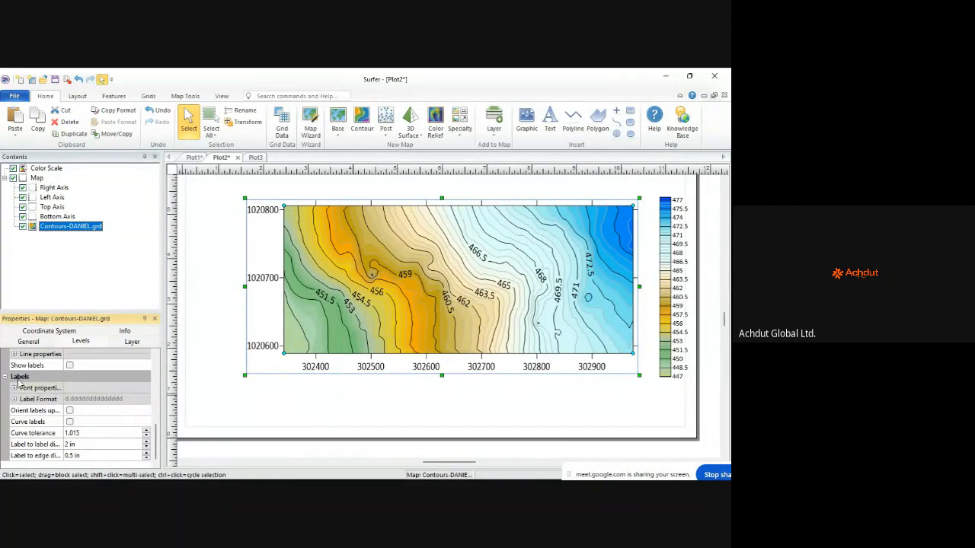
Step: Change the contour label font from Calibri to Cambria under Labels > Font properties
{"action": "left_click", "coordinate": [34, 388]}
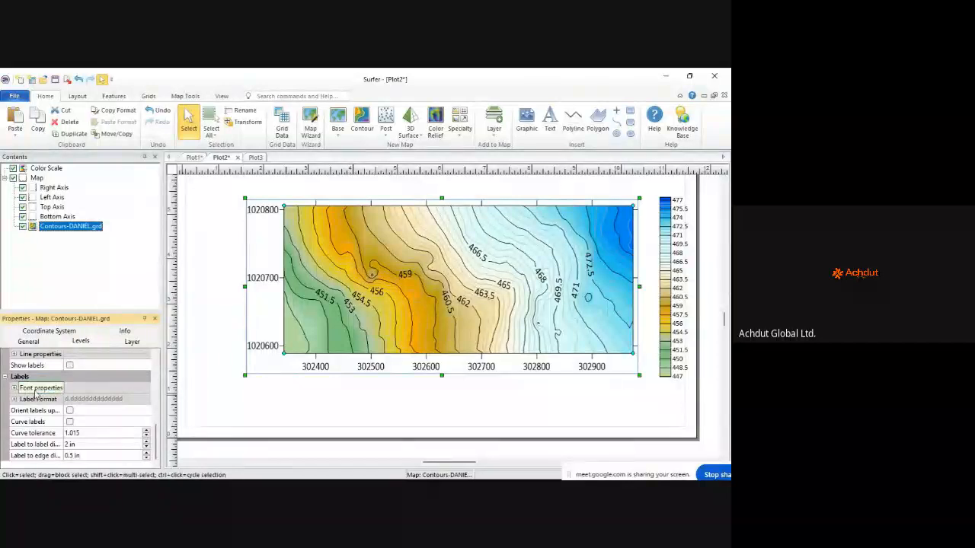
{"action": "left_click", "coordinate": [14, 388]}
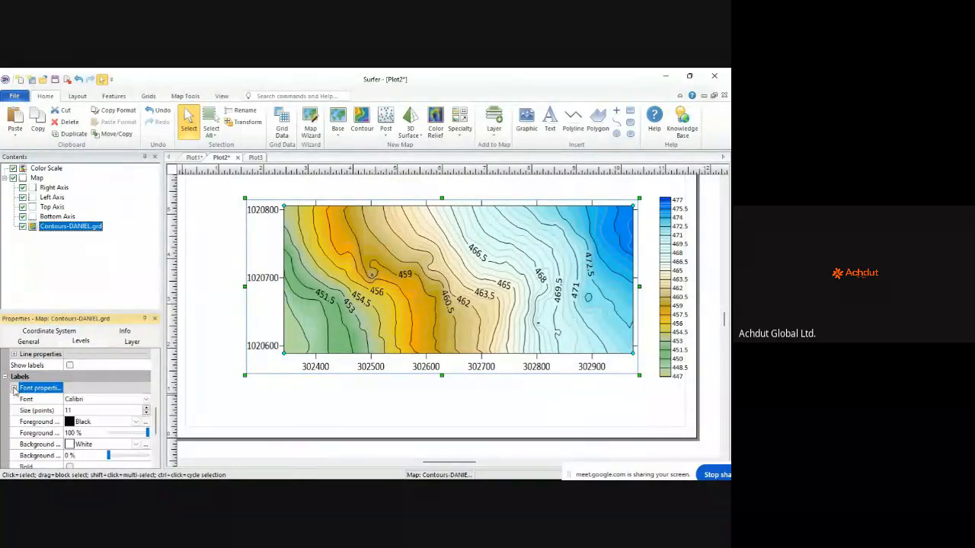
{"action": "left_click", "coordinate": [99, 401]}
{"action": "scroll", "coordinate": [92, 358], "scroll_direction": "down", "scroll_amount": 4}
{"action": "scroll", "coordinate": [87, 342], "scroll_direction": "up", "scroll_amount": 5}
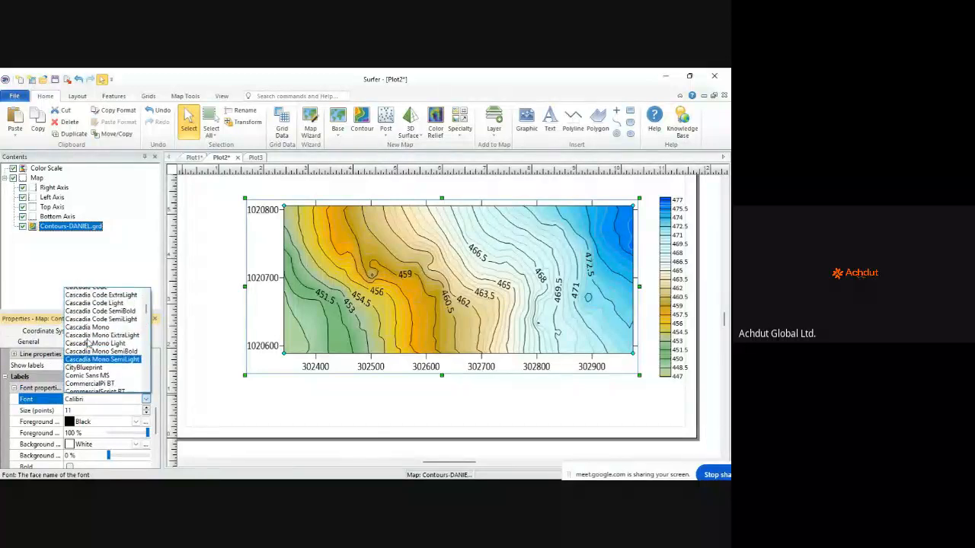
{"action": "scroll", "coordinate": [86, 342], "scroll_direction": "up", "scroll_amount": 3}
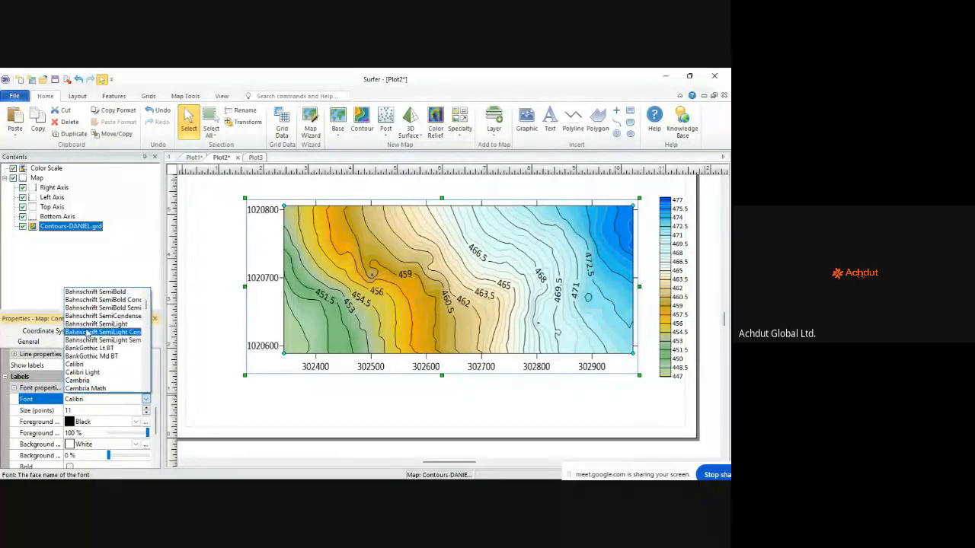
{"action": "left_click", "coordinate": [96, 383]}
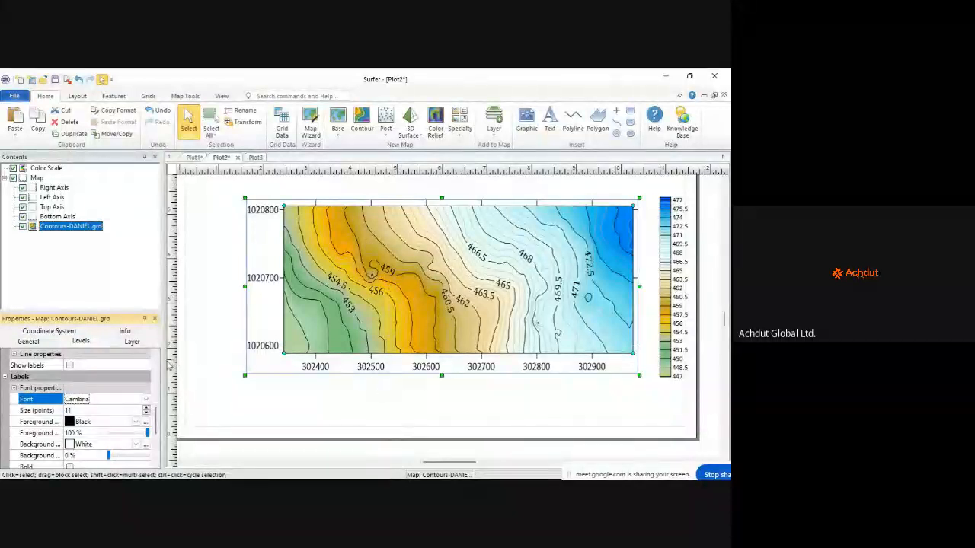
{"action": "scroll", "coordinate": [106, 407], "scroll_direction": "down", "scroll_amount": 2}
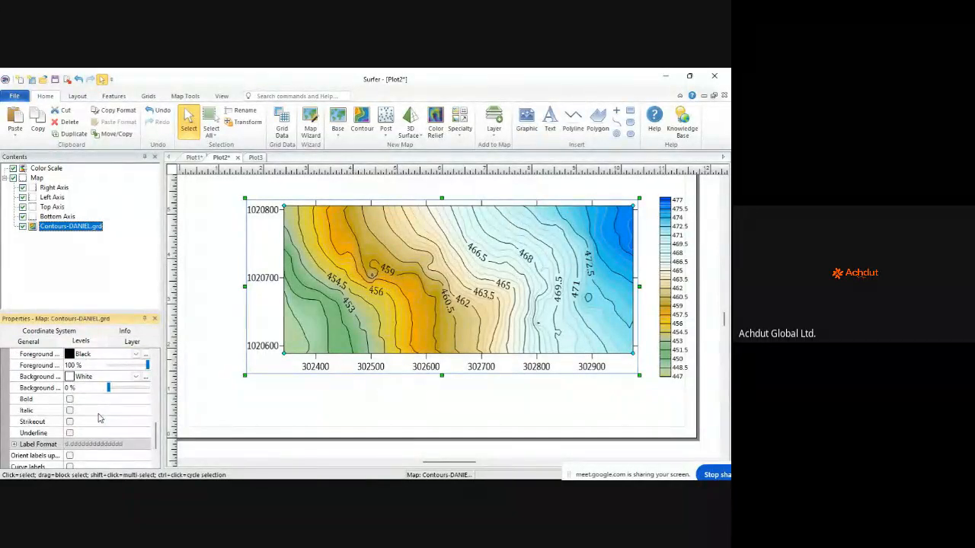
{"action": "scroll", "coordinate": [99, 417], "scroll_direction": "down", "scroll_amount": 2}
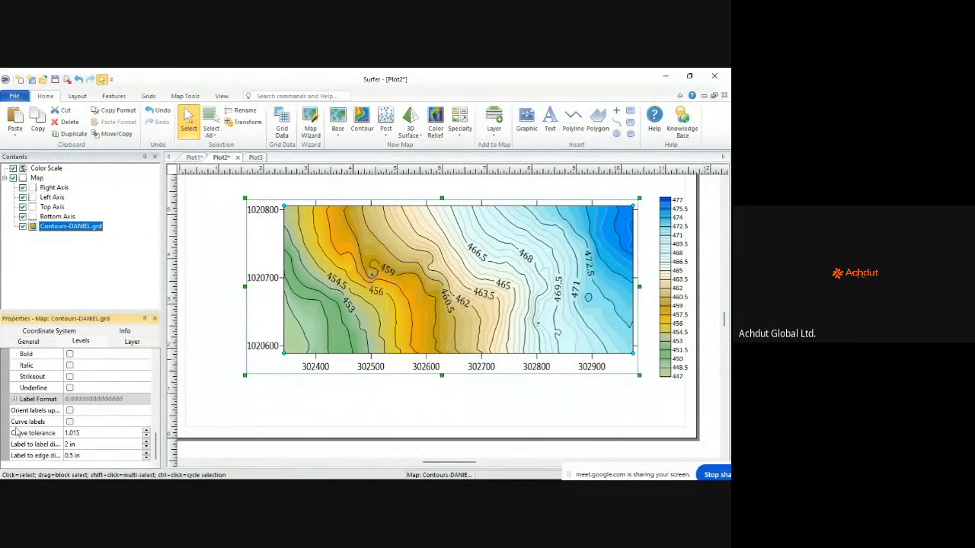
{"action": "scroll", "coordinate": [108, 386], "scroll_direction": "up", "scroll_amount": 4}
{"action": "scroll", "coordinate": [424, 326], "scroll_direction": "down", "scroll_amount": 1}
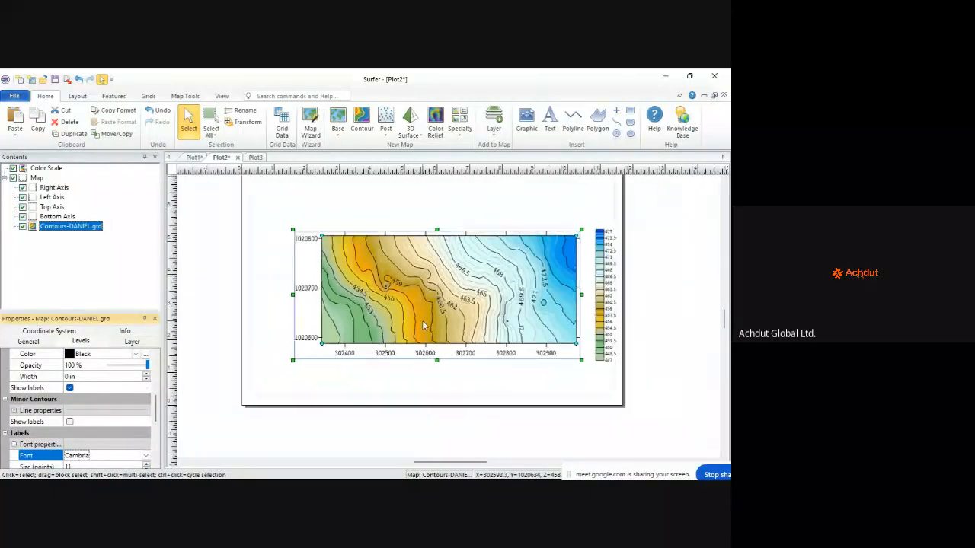
{"action": "scroll", "coordinate": [424, 326], "scroll_direction": "down", "scroll_amount": 1}
{"action": "left_click", "coordinate": [478, 234]}
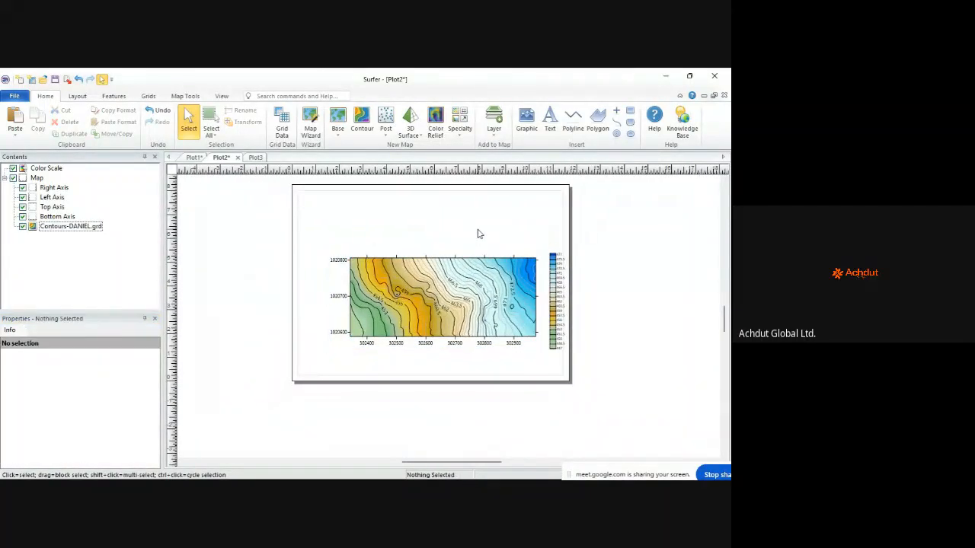
{"action": "scroll", "coordinate": [411, 311], "scroll_direction": "up", "scroll_amount": 3}
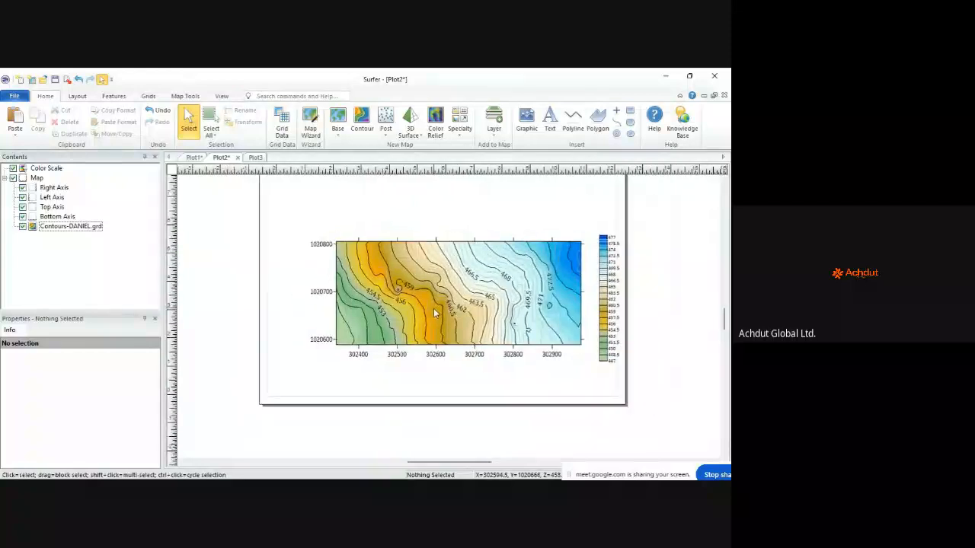
{"action": "scroll", "coordinate": [435, 312], "scroll_direction": "down", "scroll_amount": 1}
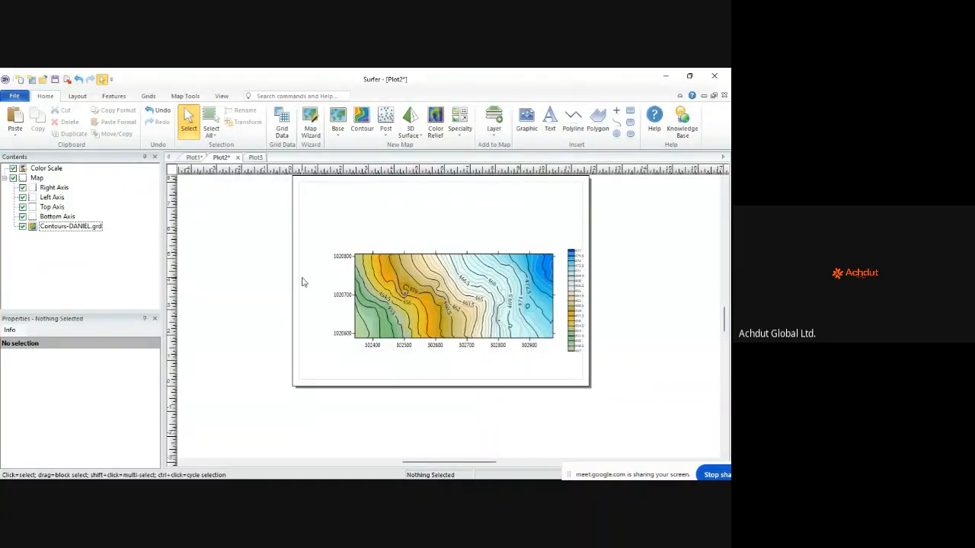
{"action": "left_click", "coordinate": [14, 96]}
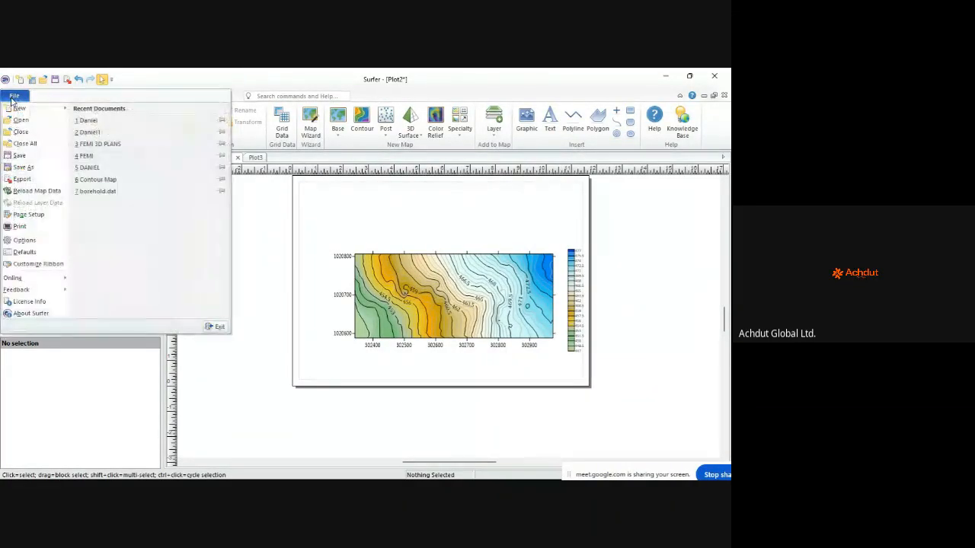
{"action": "left_click", "coordinate": [20, 168]}
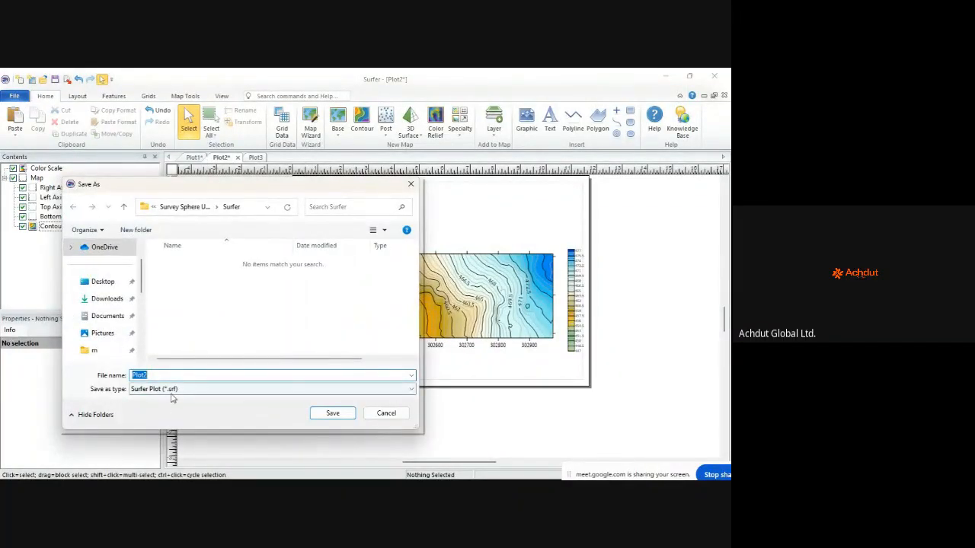
{"action": "left_click", "coordinate": [172, 390]}
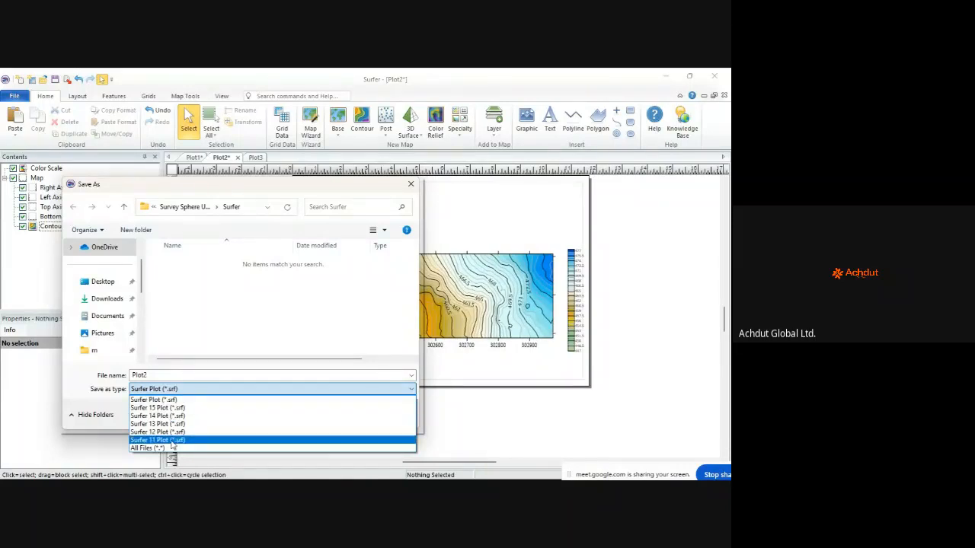
{"action": "left_click", "coordinate": [235, 334]}
{"action": "key", "text": "Escape"}
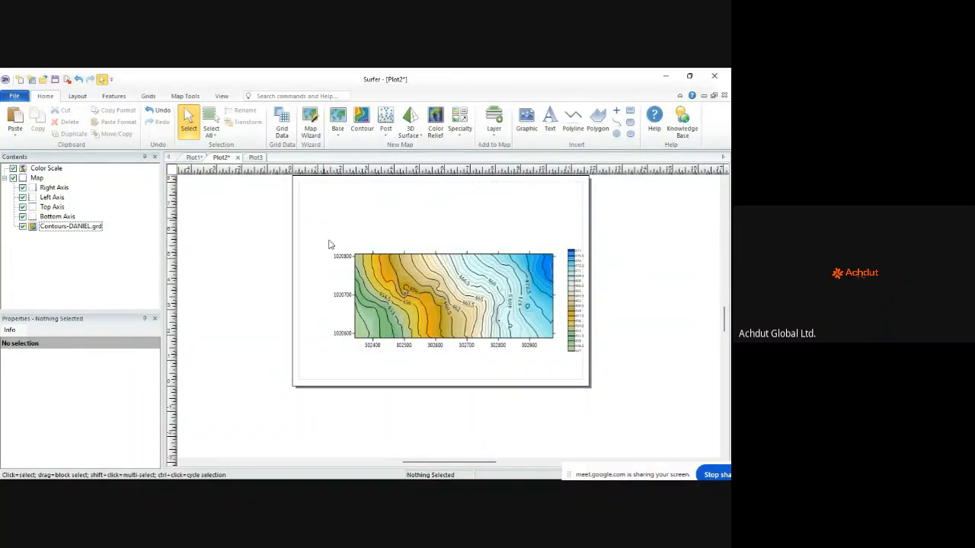
Step: Browse the Layout, Features, Grids and Home ribbon options
{"action": "scroll", "coordinate": [342, 286], "scroll_direction": "down", "scroll_amount": 1}
{"action": "scroll", "coordinate": [493, 184], "scroll_direction": "up", "scroll_amount": 1}
{"action": "scroll", "coordinate": [492, 185], "scroll_direction": "up", "scroll_amount": 1}
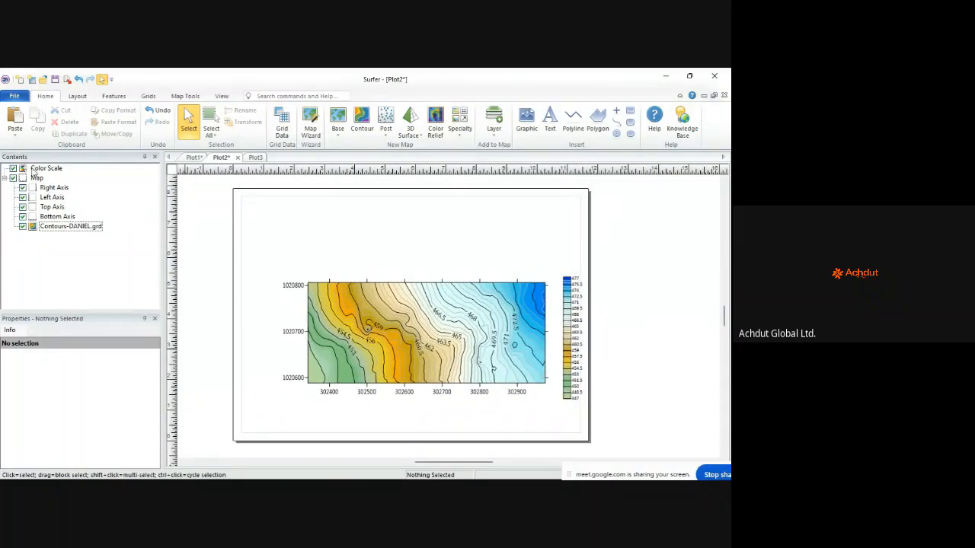
{"action": "left_click", "coordinate": [76, 96]}
{"action": "left_click", "coordinate": [111, 98]}
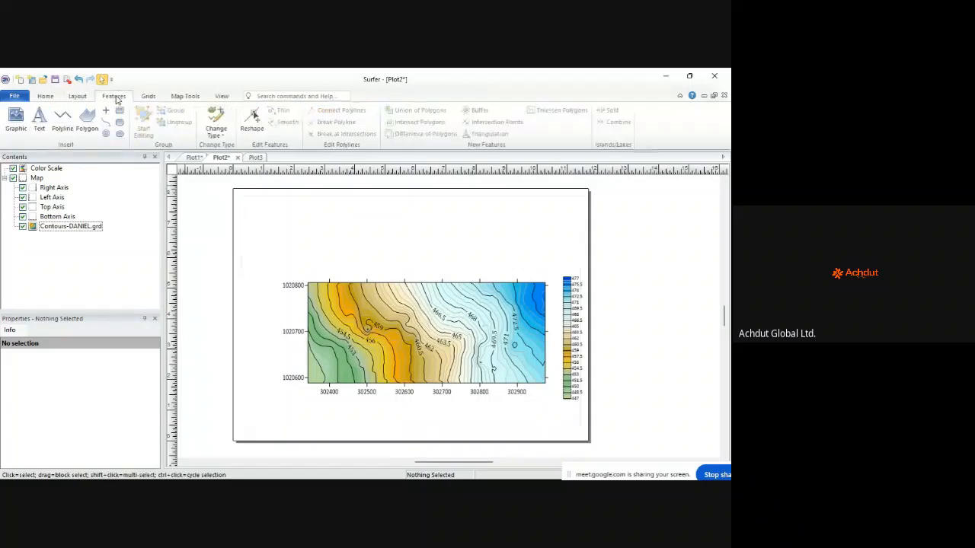
{"action": "left_click", "coordinate": [149, 96]}
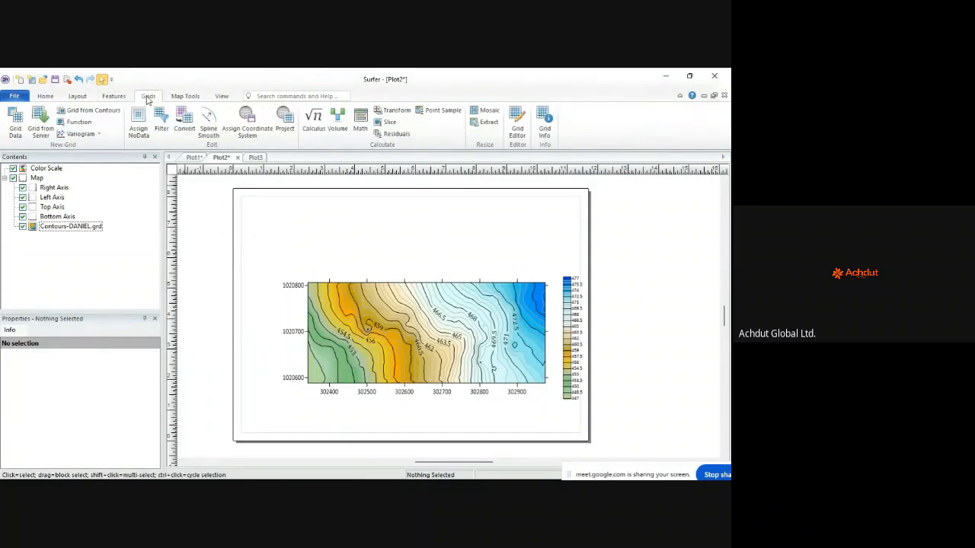
{"action": "left_click", "coordinate": [114, 97]}
{"action": "left_click", "coordinate": [77, 97]}
{"action": "left_click", "coordinate": [45, 96]}
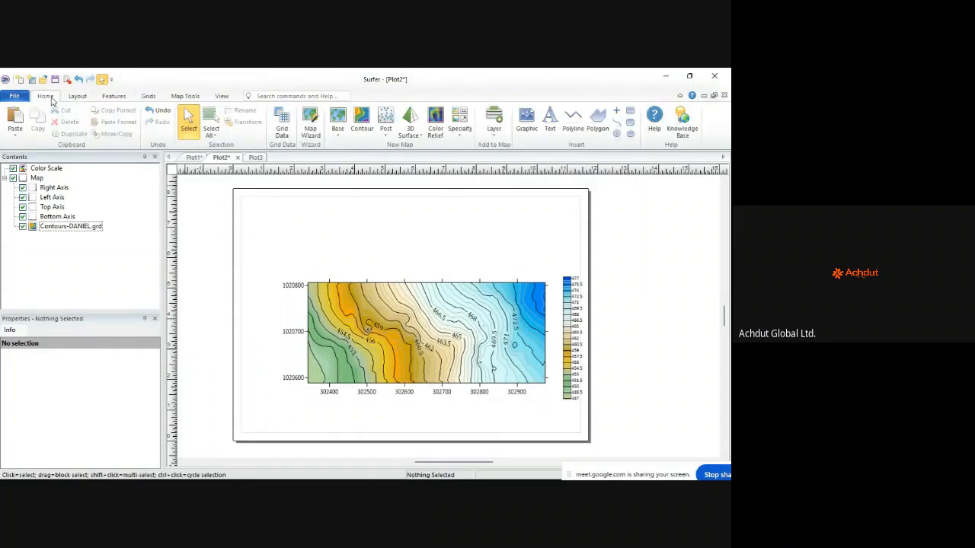
{"action": "left_click", "coordinate": [113, 97]}
Step: Place a new text block on the page and set its font to Cambria
{"action": "left_click", "coordinate": [39, 119]}
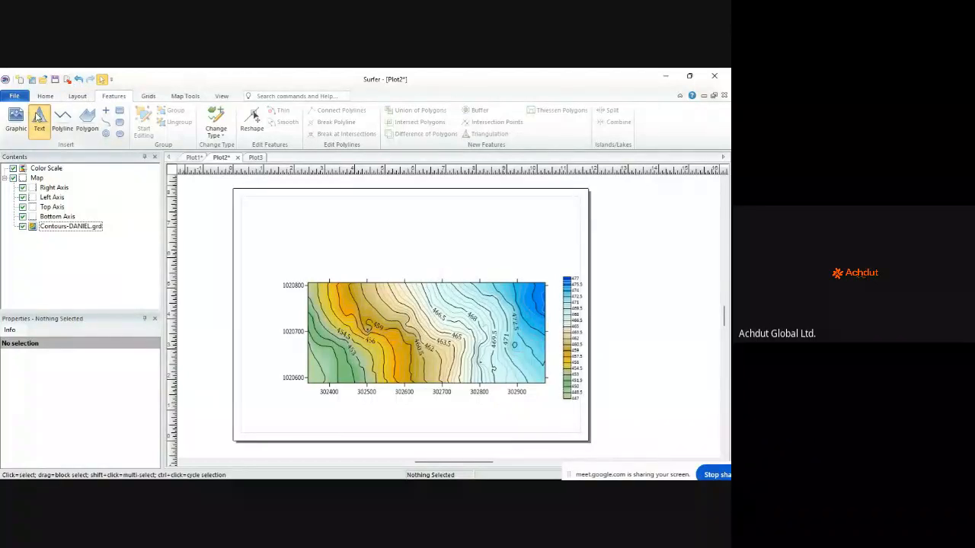
{"action": "left_click", "coordinate": [298, 213]}
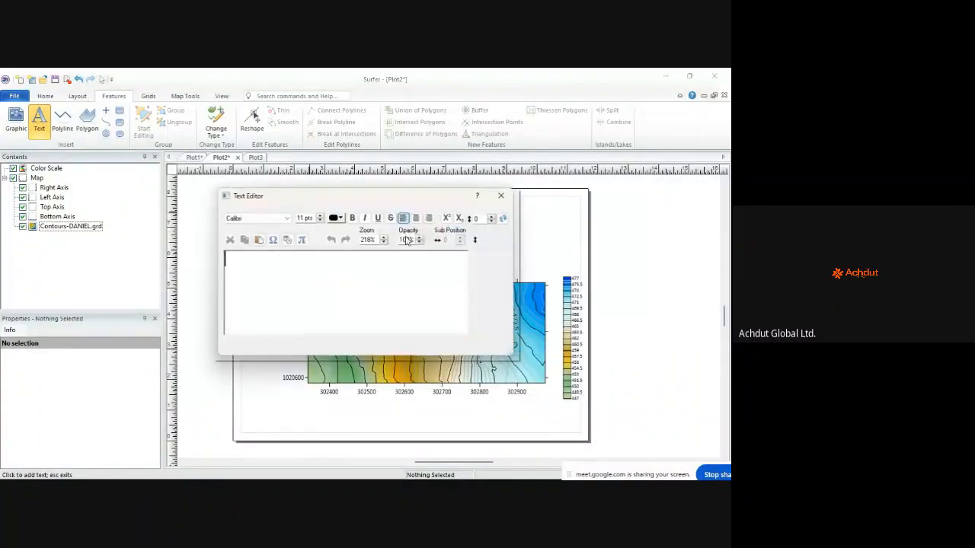
{"action": "left_click", "coordinate": [281, 218]}
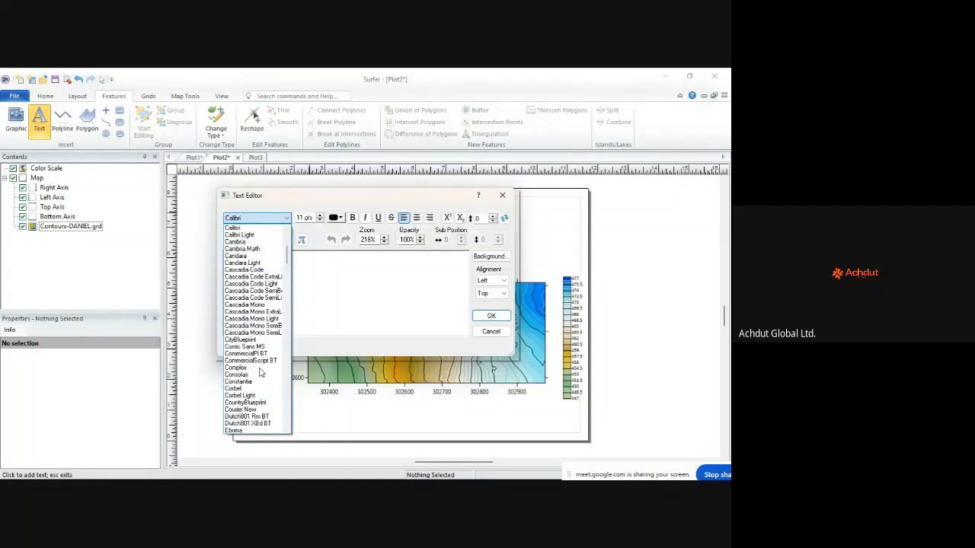
{"action": "scroll", "coordinate": [255, 368], "scroll_direction": "down", "scroll_amount": 4}
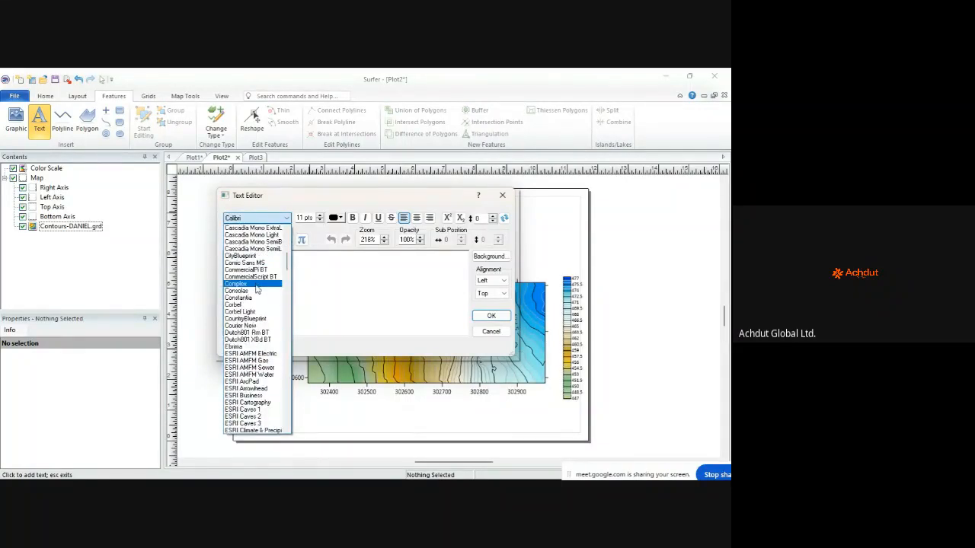
{"action": "scroll", "coordinate": [259, 289], "scroll_direction": "up", "scroll_amount": 5}
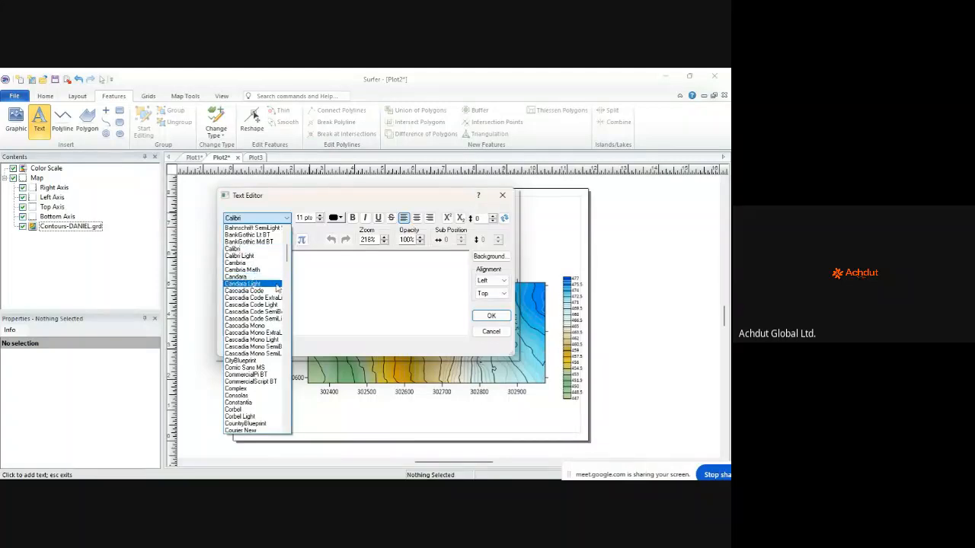
{"action": "left_click", "coordinate": [266, 263]}
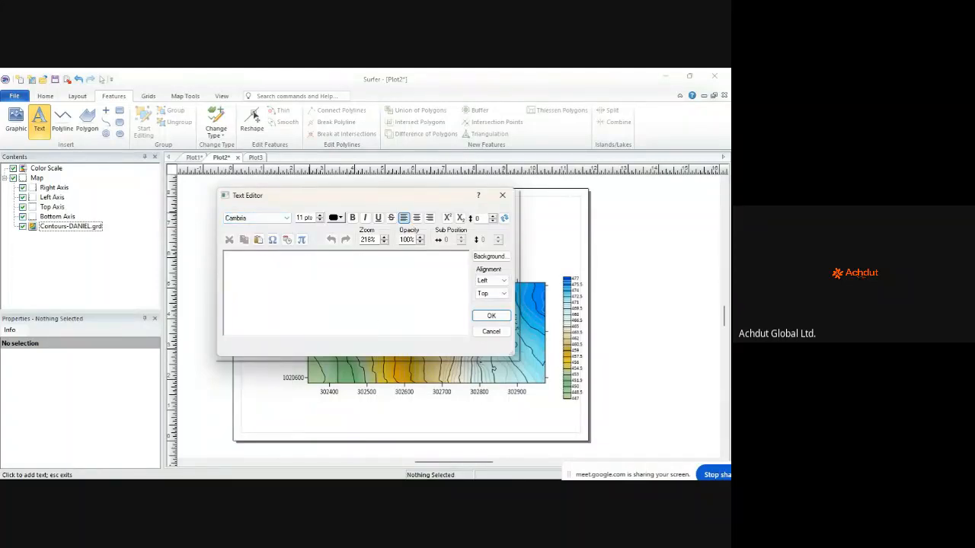
Step: Go to the DAN project folder in File Explorer
{"action": "mouse_move", "coordinate": [398, 479]}
{"action": "left_click", "coordinate": [167, 468]}
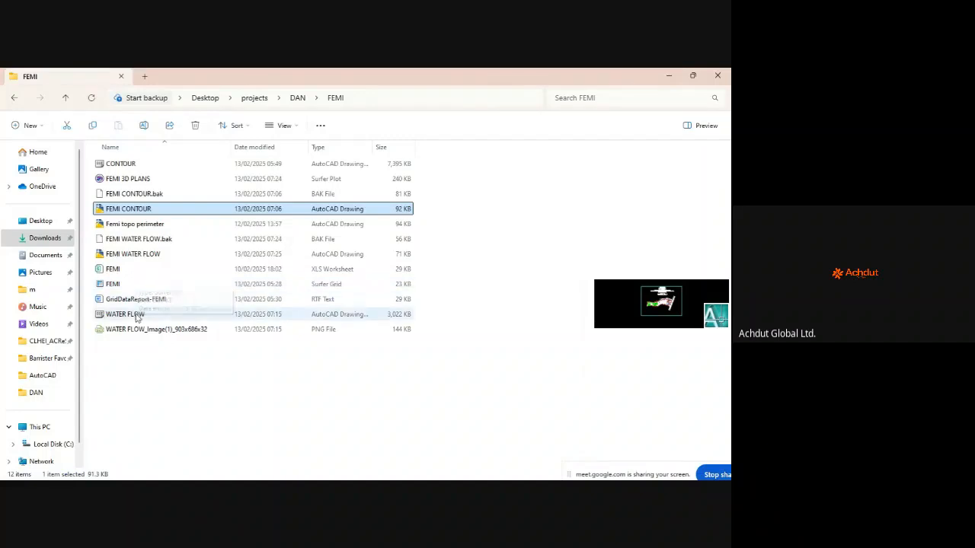
{"action": "left_click", "coordinate": [298, 97]}
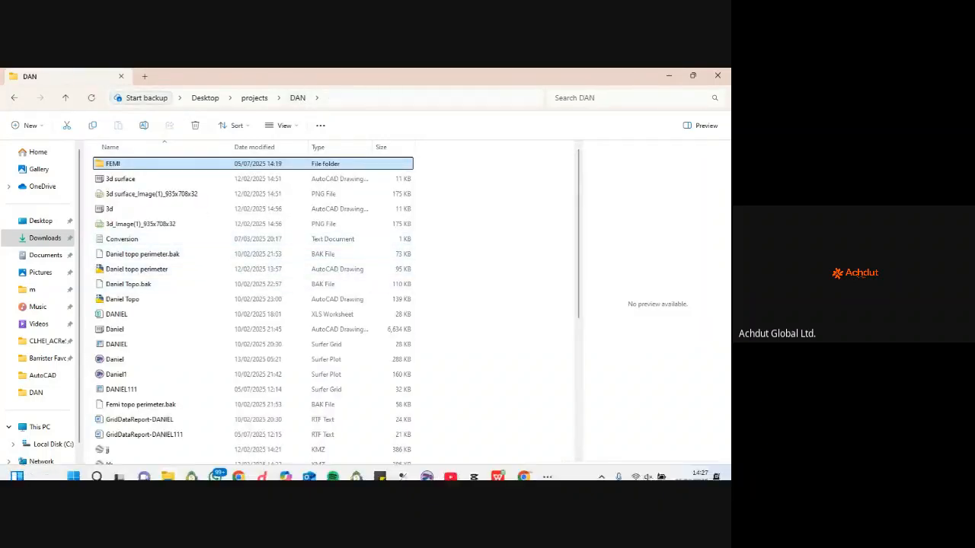
Step: Stop sharing the screen in the Google Meet call in Chrome
{"action": "mouse_move", "coordinate": [433, 471]}
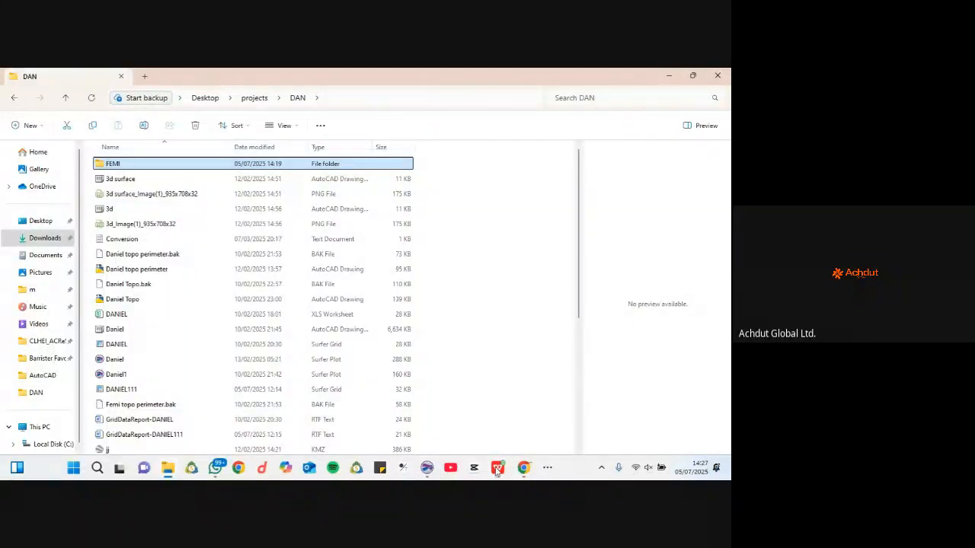
{"action": "left_click", "coordinate": [525, 469]}
{"action": "left_click", "coordinate": [462, 419]}
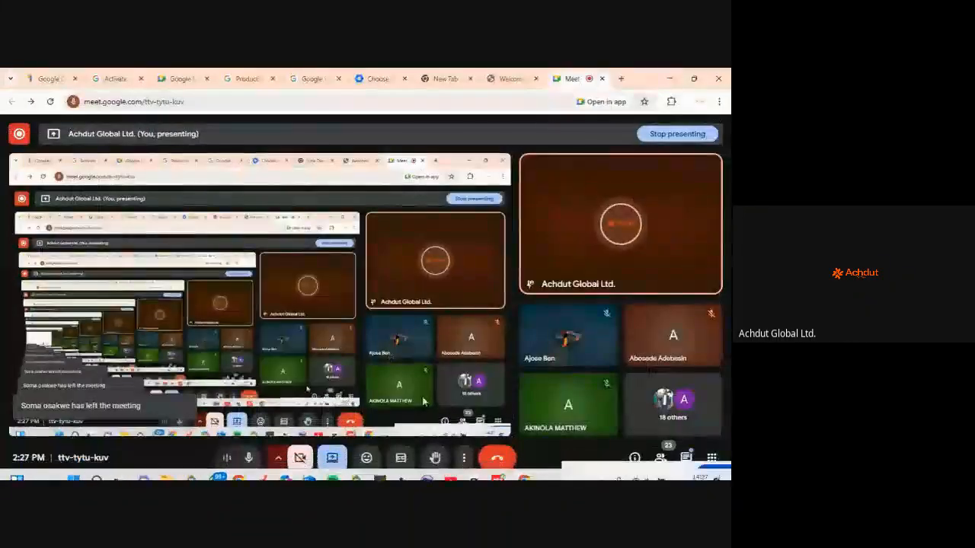
{"action": "left_click", "coordinate": [702, 473]}
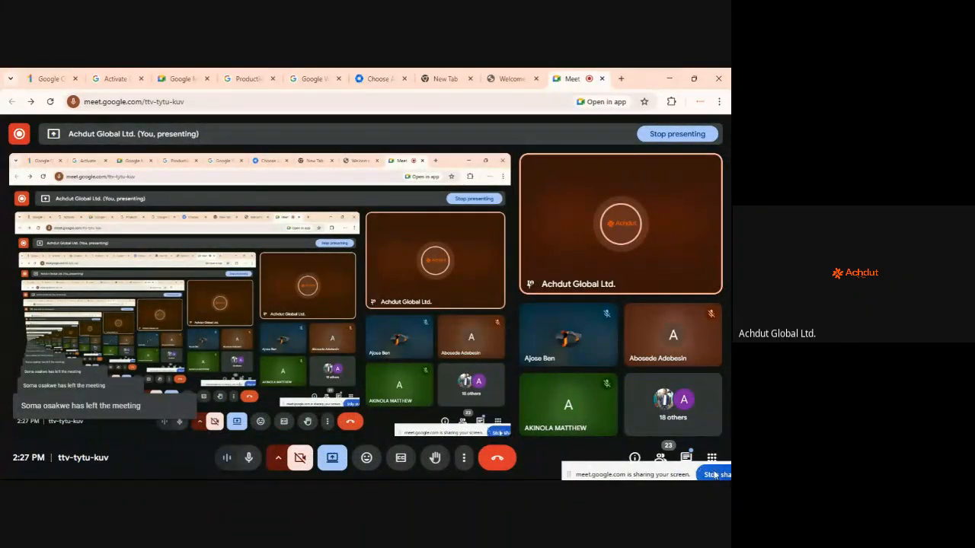
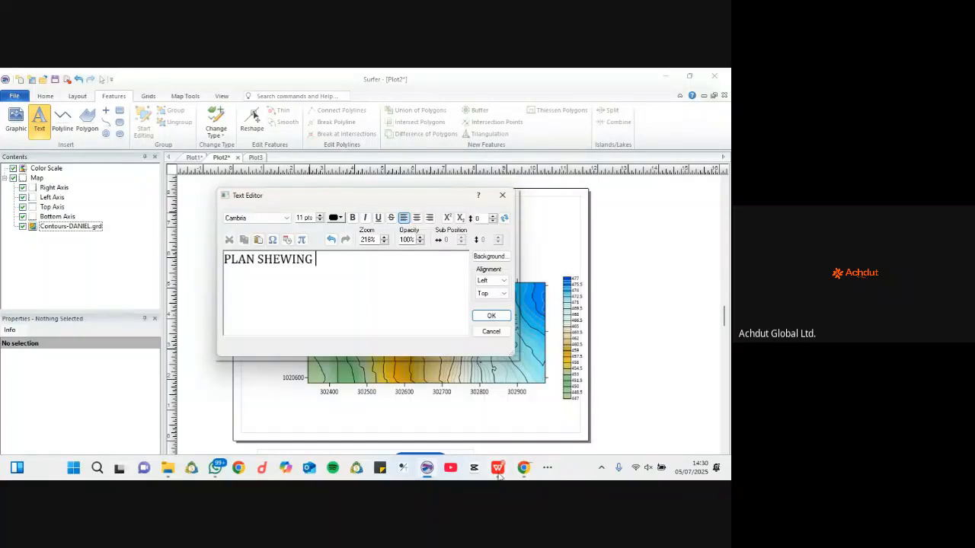
Step: Type '3D SURFACE OF LANDED PROPERTY', then BELONGING TO and the owner's name on a second line
{"action": "left_click", "coordinate": [498, 470]}
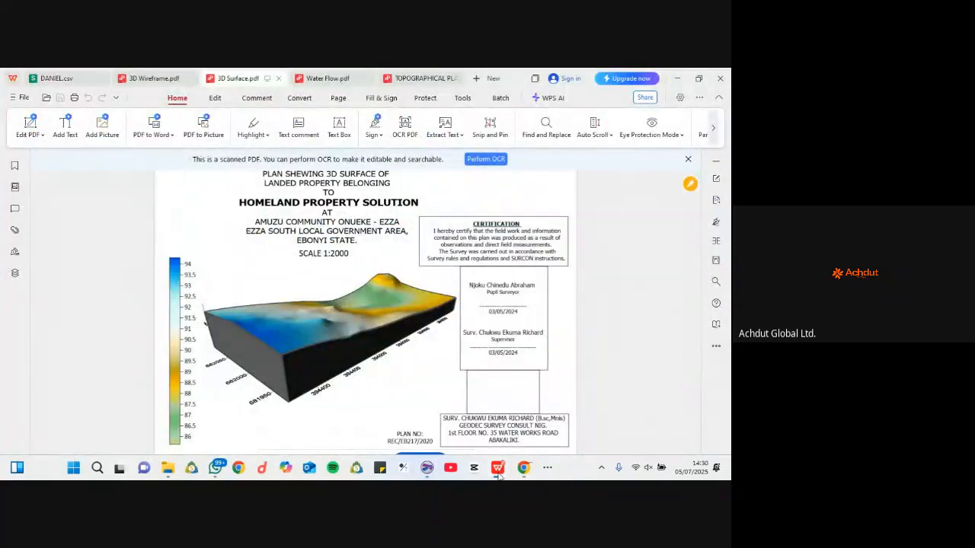
{"action": "left_click", "coordinate": [498, 471]}
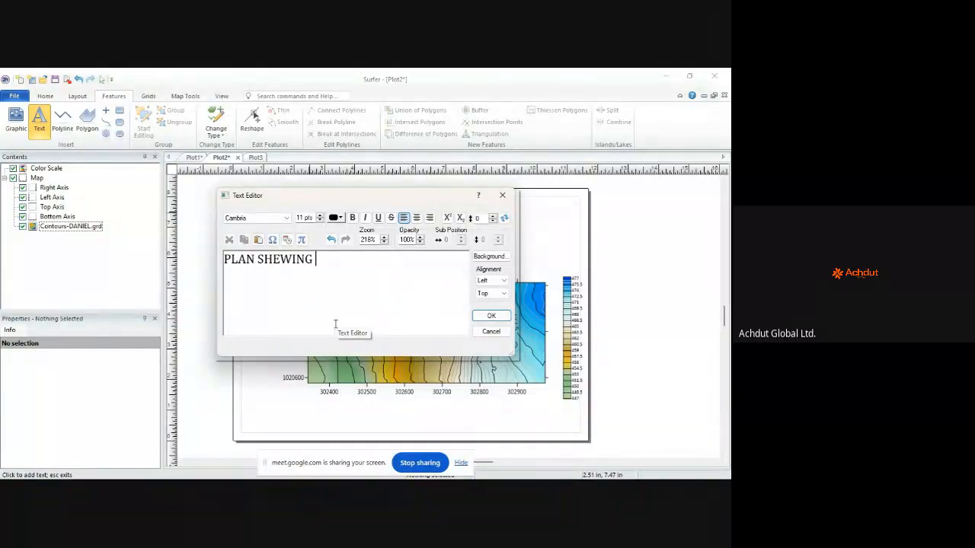
{"action": "type", "text": "3D SURFACE OF LAN"}
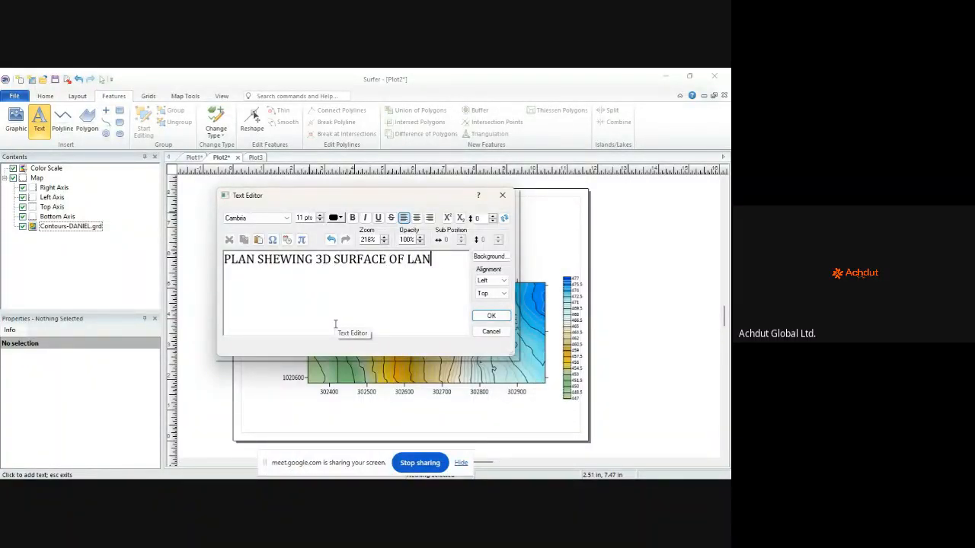
{"action": "type", "text": "DED PROPE"}
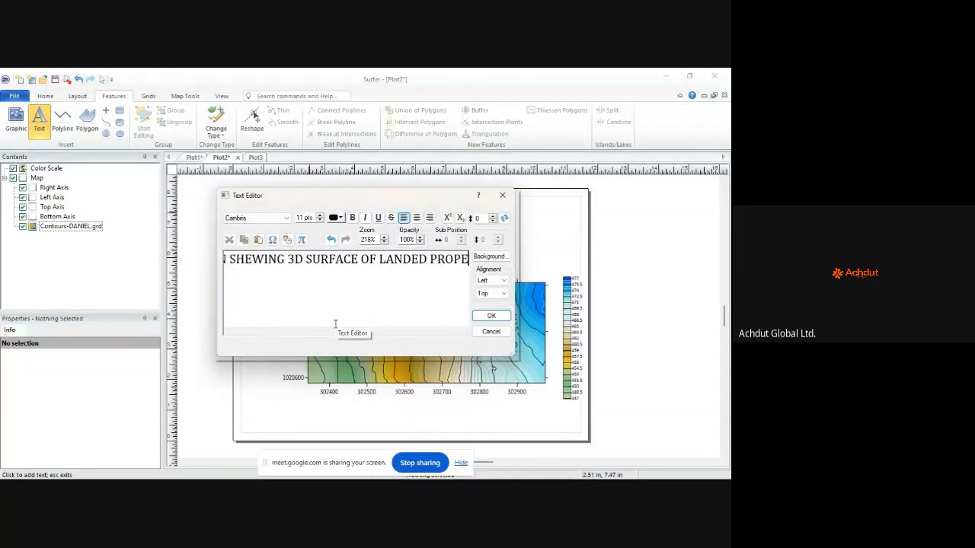
{"action": "type", "text": "RTY"}
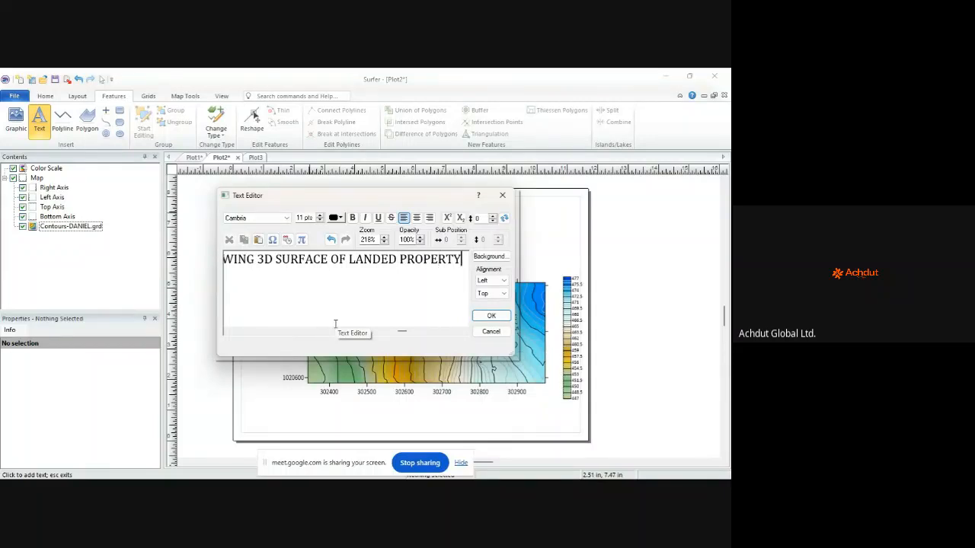
{"action": "key", "text": "Return"}
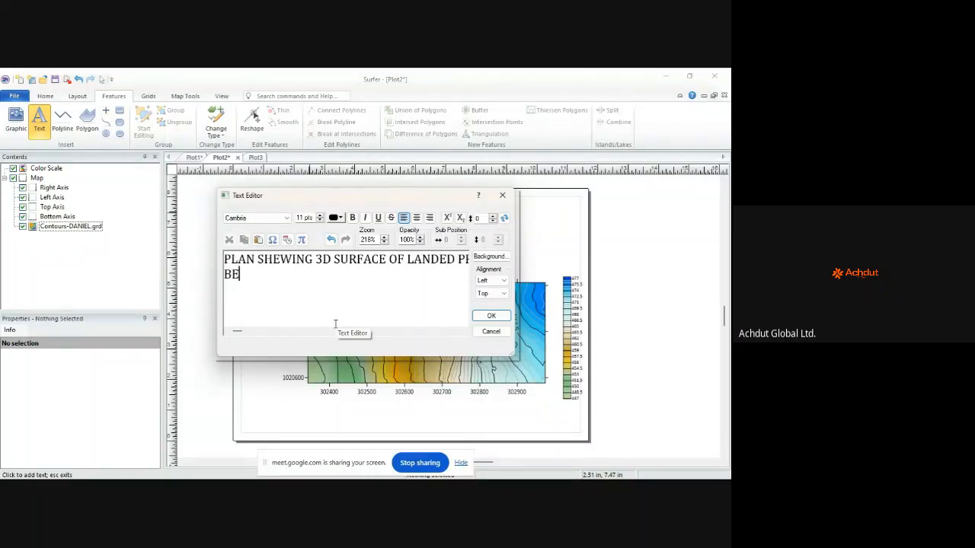
{"action": "type", "text": "BELONGING TO"}
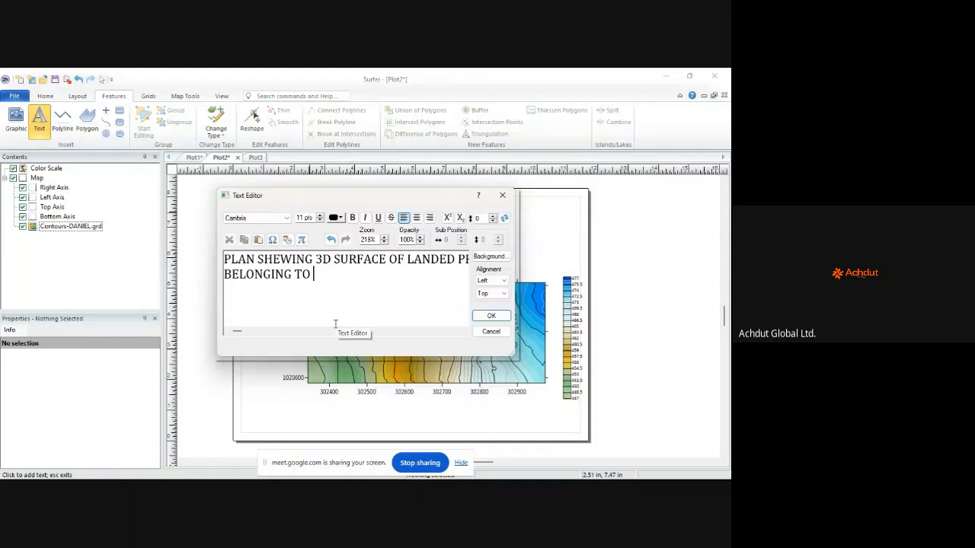
{"action": "type", "text": "MR. "}
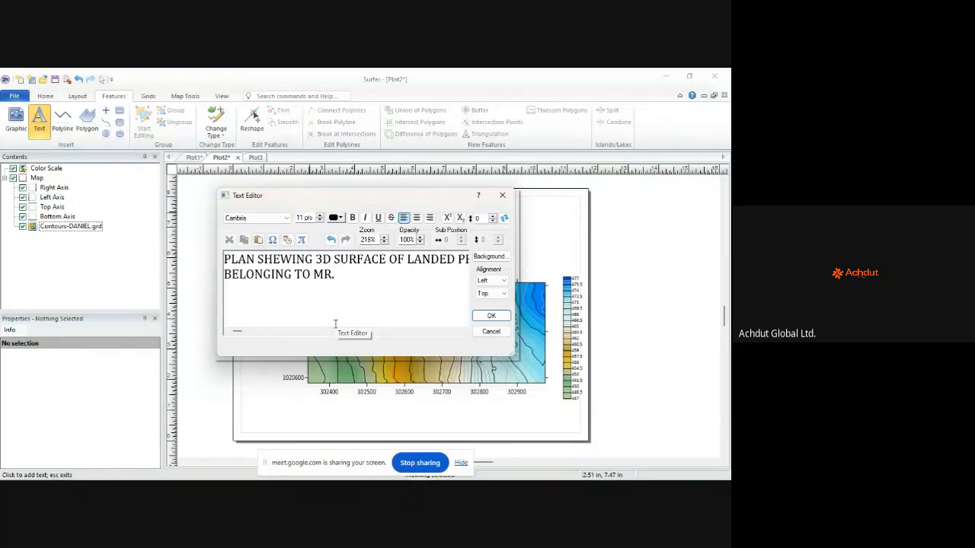
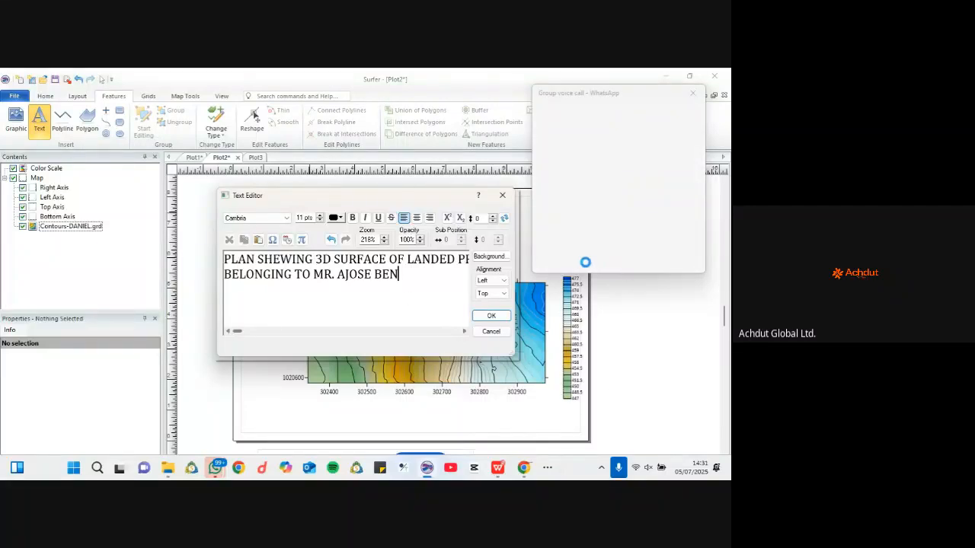
Step: Dismiss the group call popup and compare the title wording against the reference 3D Surface PDF
{"action": "left_click", "coordinate": [693, 93]}
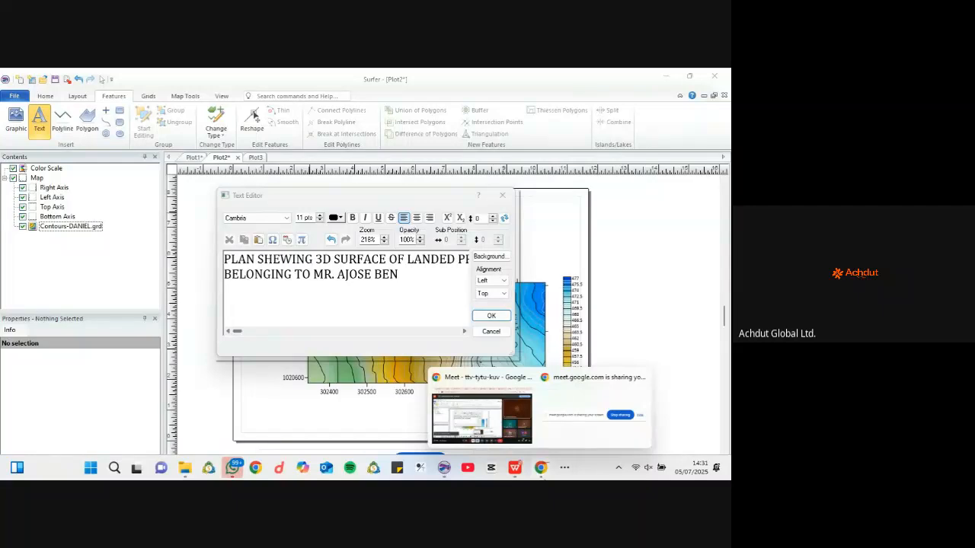
{"action": "left_click", "coordinate": [571, 471]}
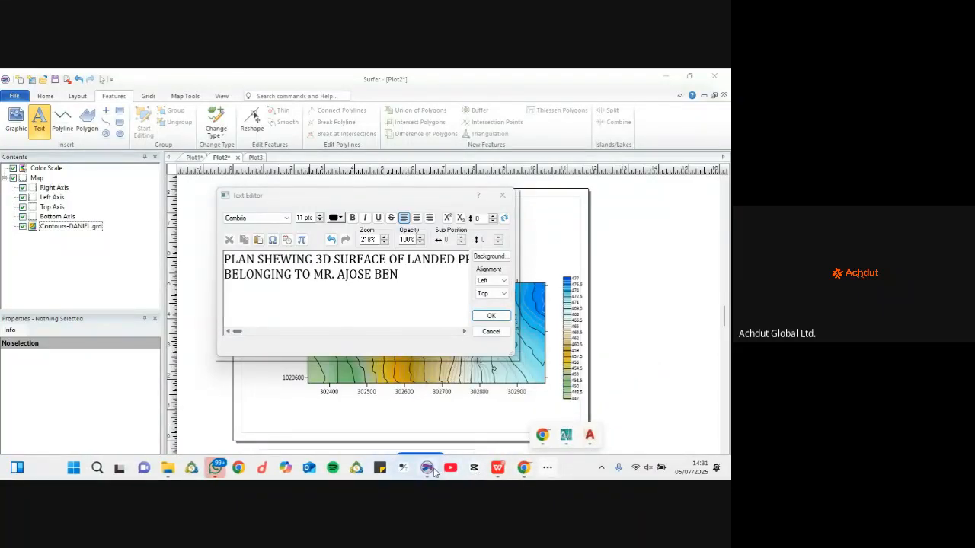
{"action": "left_click", "coordinate": [500, 469]}
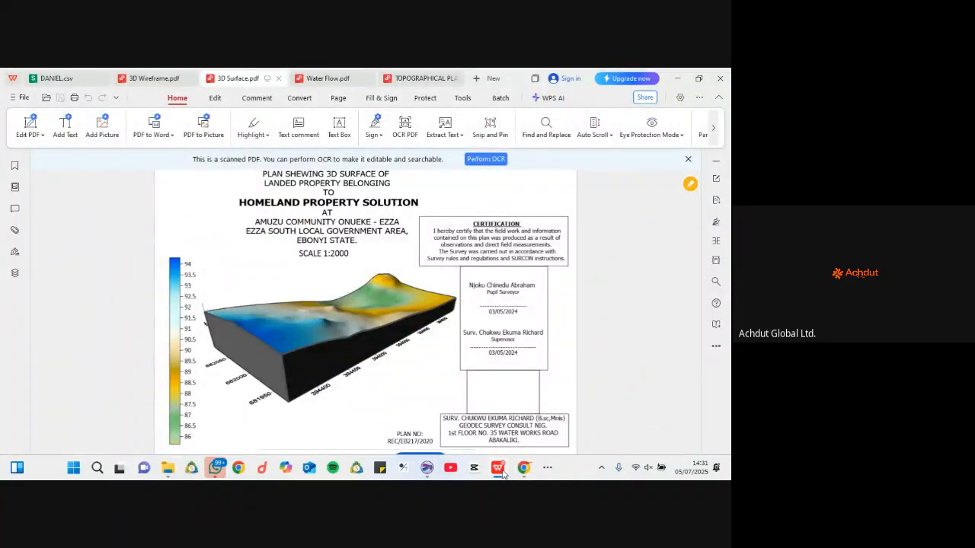
{"action": "left_click", "coordinate": [499, 469]}
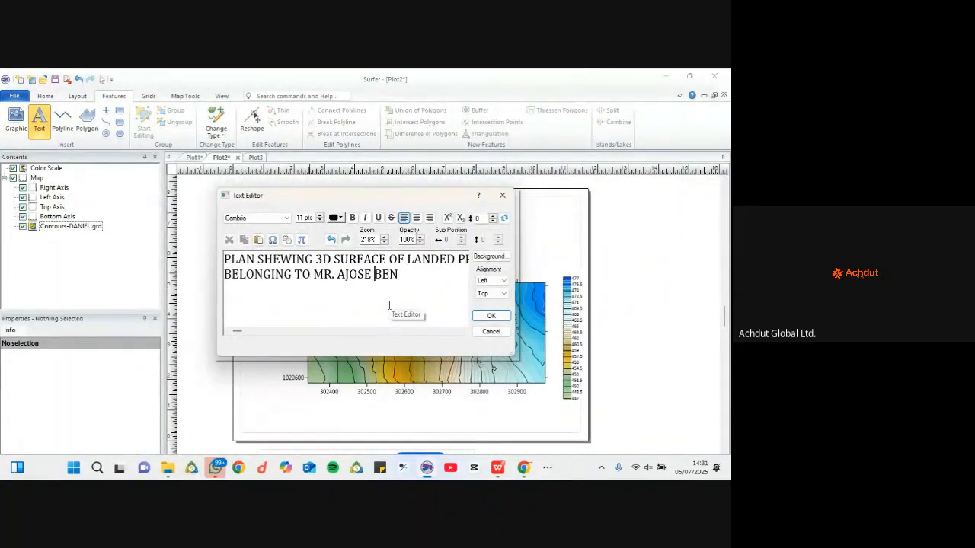
Step: Break the title into stacked lines and add AT and the property's location lines
{"action": "key", "text": "Left"}
{"action": "key", "text": "Left"}
{"action": "key", "text": "Left"}
{"action": "key", "text": "Left"}
{"action": "key", "text": "Left"}
{"action": "key", "text": "Left"}
{"action": "key", "text": "Left"}
{"action": "key", "text": "Left"}
{"action": "key", "text": "Left"}
{"action": "key", "text": "Left"}
{"action": "key", "text": "Left"}
{"action": "key", "text": "Left"}
{"action": "key", "text": "Left"}
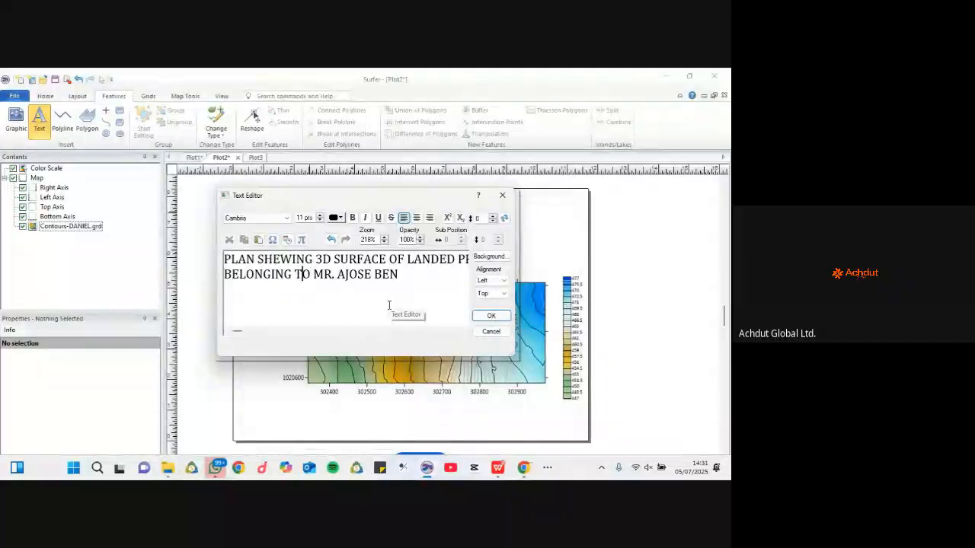
{"action": "key", "text": "Return"}
{"action": "key", "text": "Right"}
{"action": "key", "text": "Right"}
{"action": "key", "text": "Right"}
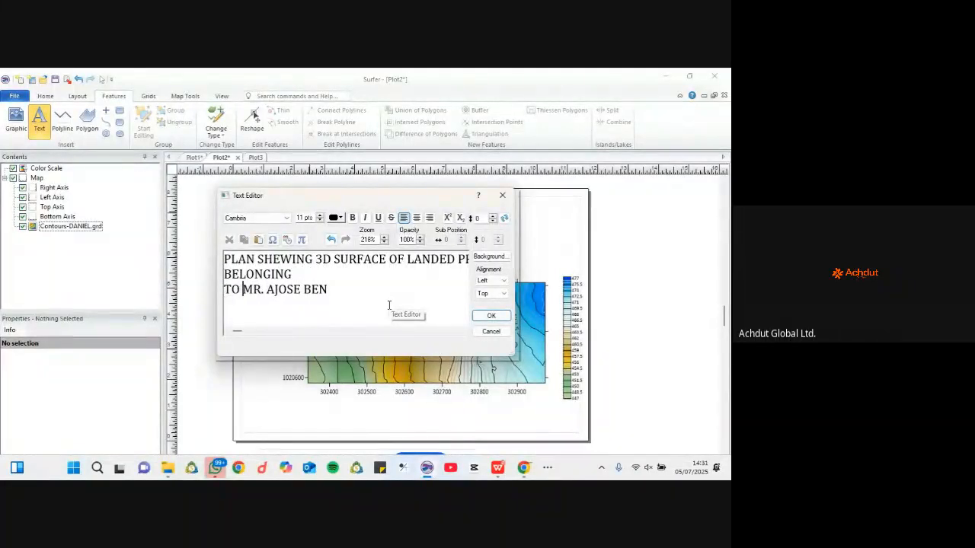
{"action": "key", "text": "Return"}
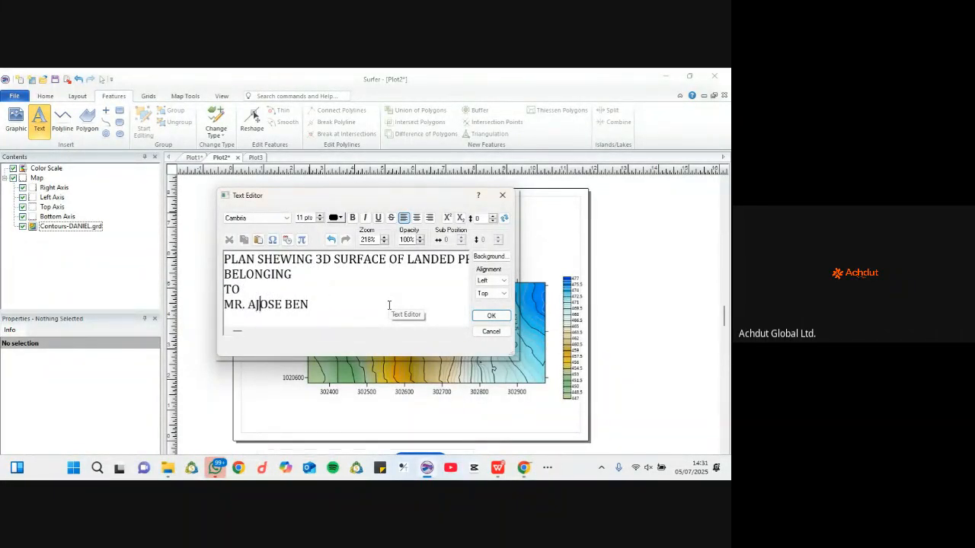
{"action": "key", "text": "Right"}
{"action": "key", "text": "Right"}
{"action": "key", "text": "Right"}
{"action": "key", "text": "Return"}
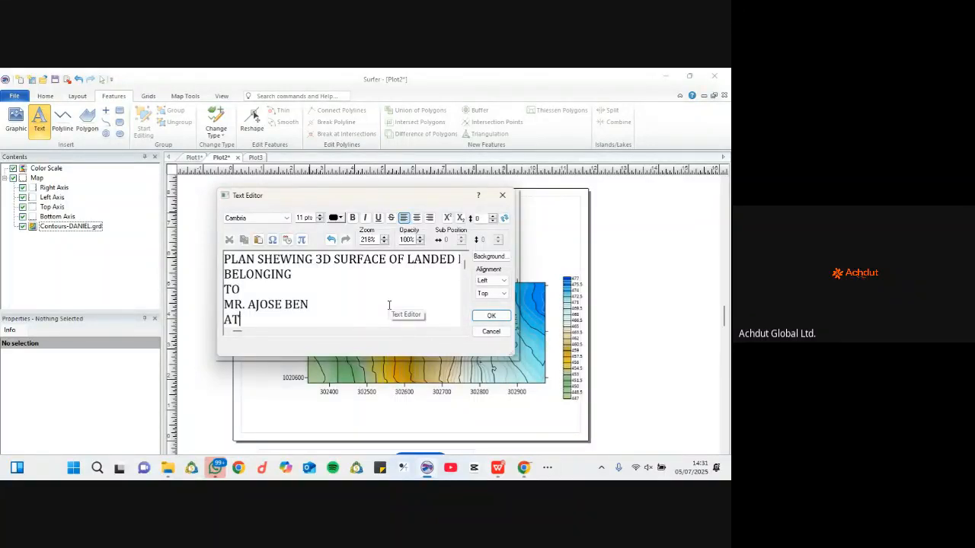
{"action": "key", "text": "Return"}
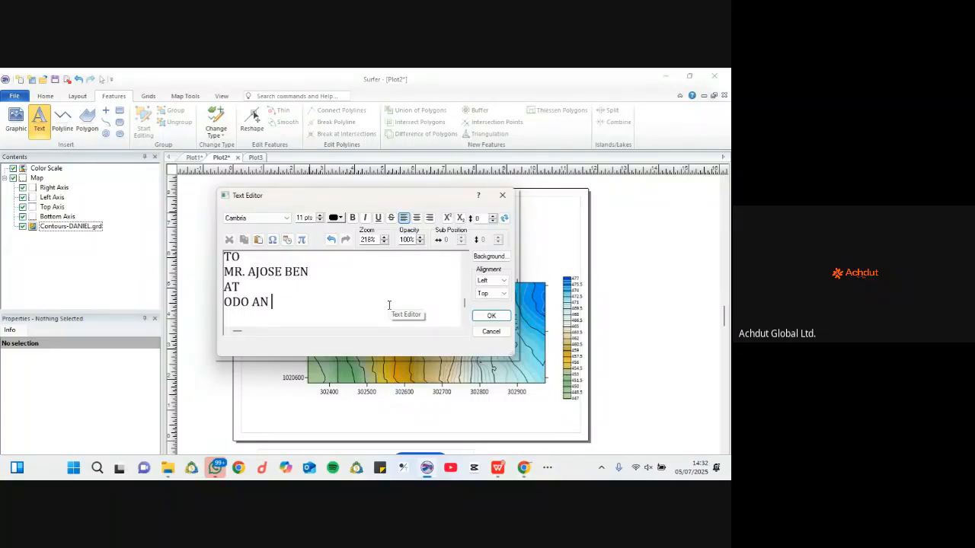
{"action": "key", "text": "BackSpace"}
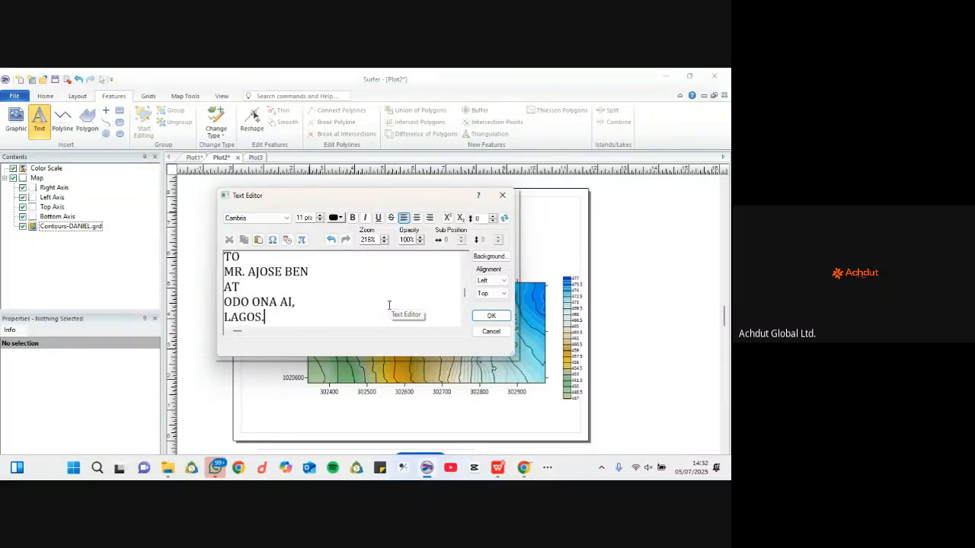
Step: Centre all title lines at 10-point size and place the title on the page
{"action": "key", "text": "ctrl+a"}
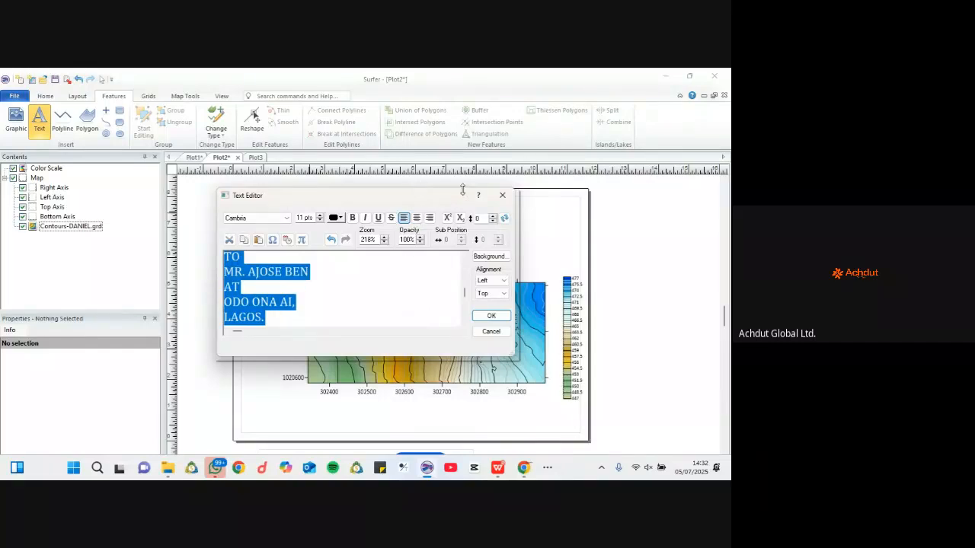
{"action": "left_click", "coordinate": [416, 217]}
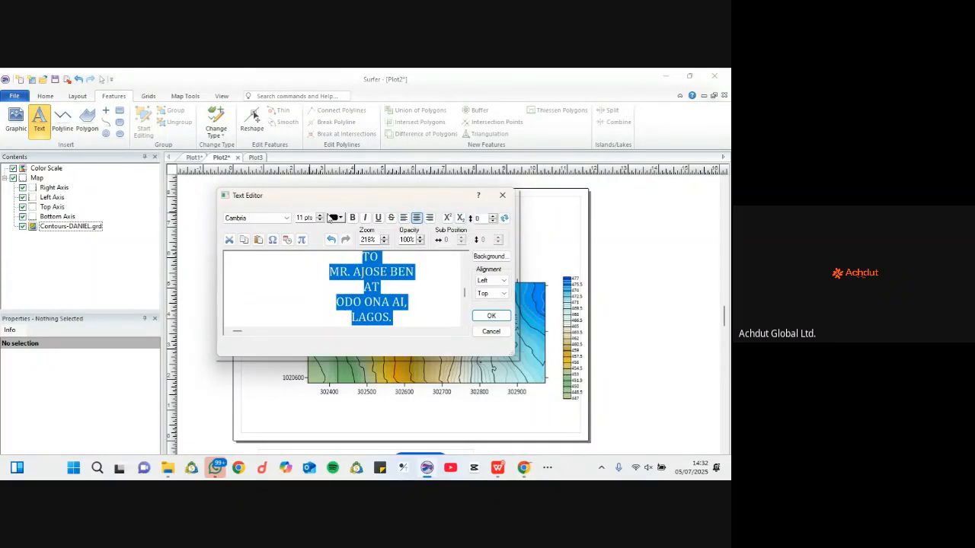
{"action": "left_click", "coordinate": [320, 221]}
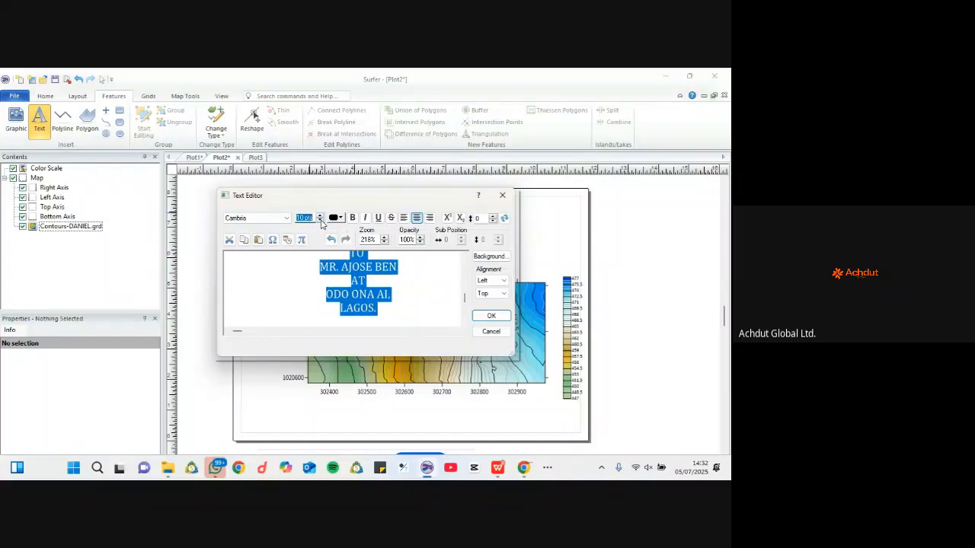
{"action": "left_click", "coordinate": [491, 315]}
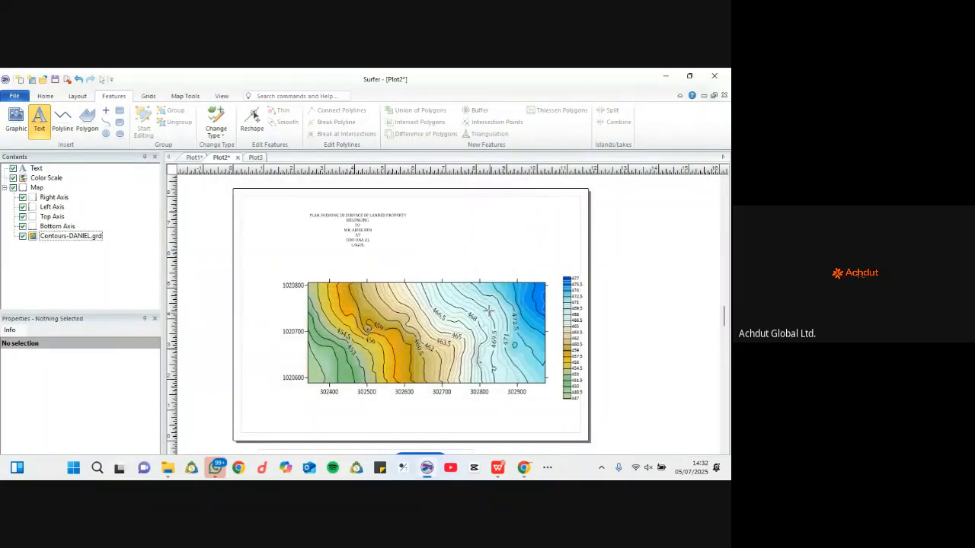
Step: Move the title block right to sit above the map and enlarge it
{"action": "scroll", "coordinate": [352, 215], "scroll_direction": "up", "scroll_amount": 3}
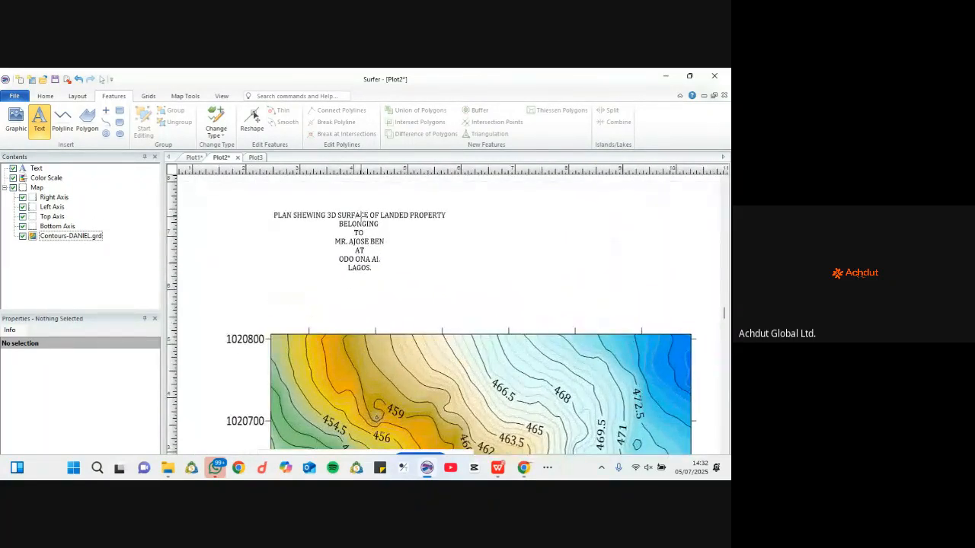
{"action": "key", "text": "Escape"}
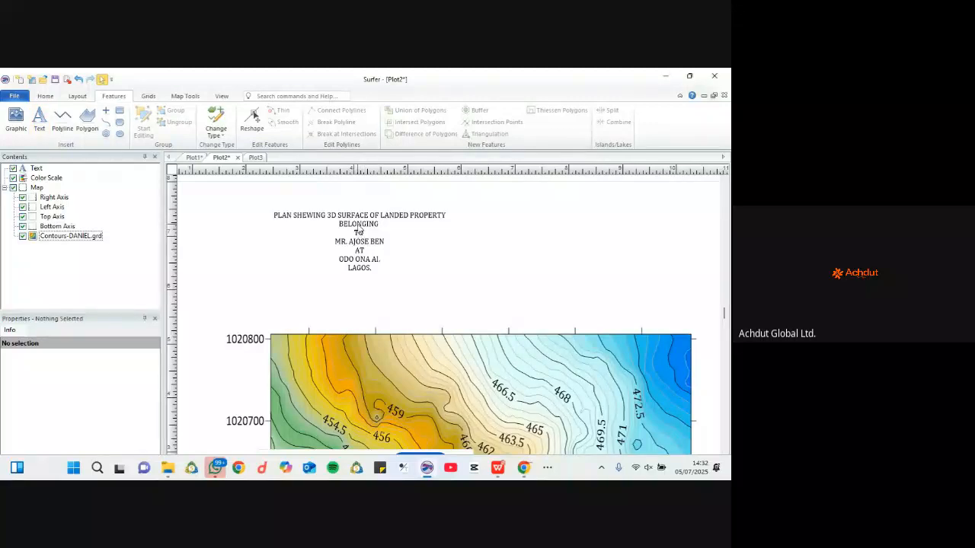
{"action": "left_click", "coordinate": [358, 231]}
{"action": "double_click", "coordinate": [358, 231]}
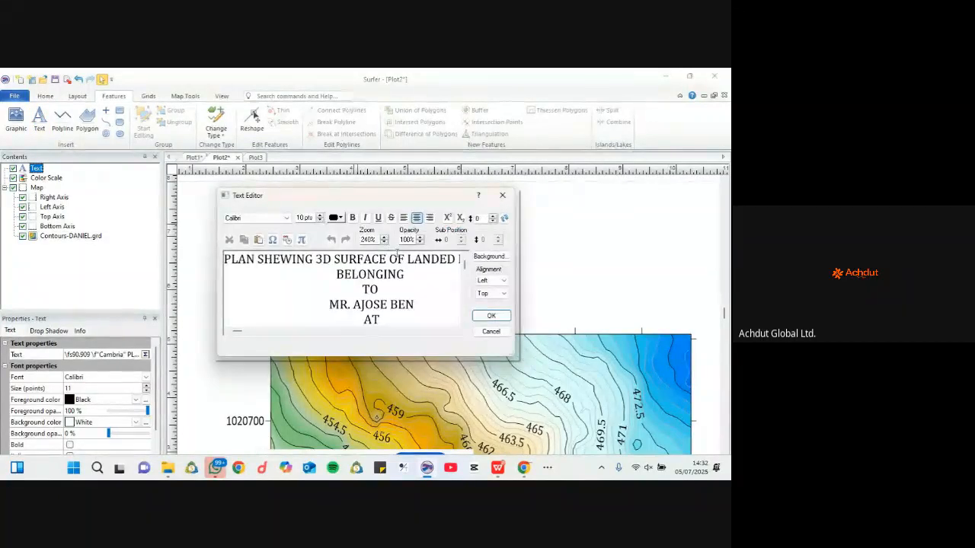
{"action": "left_click", "coordinate": [503, 198]}
{"action": "left_click_drag", "start_coordinate": [402, 228], "coordinate": [510, 218]}
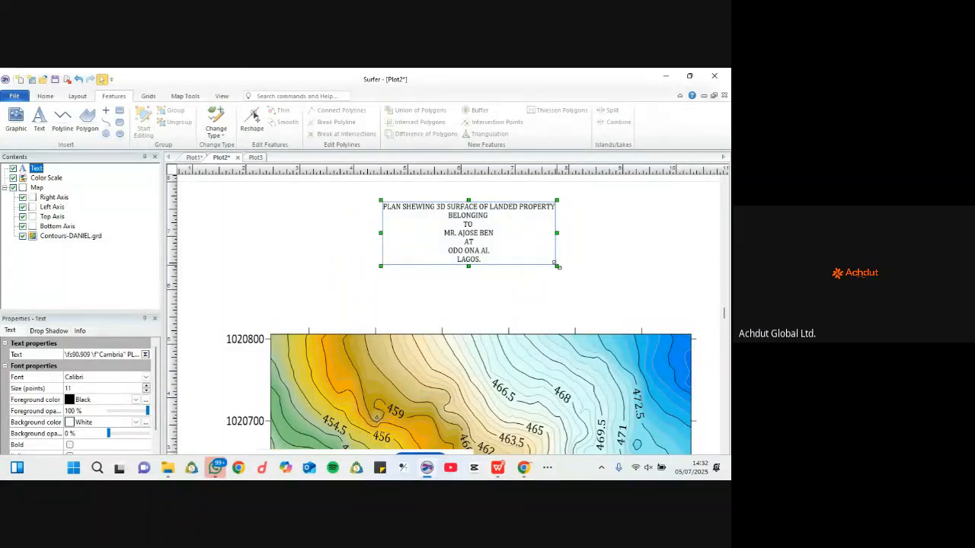
{"action": "left_click_drag", "start_coordinate": [556, 265], "coordinate": [633, 324]}
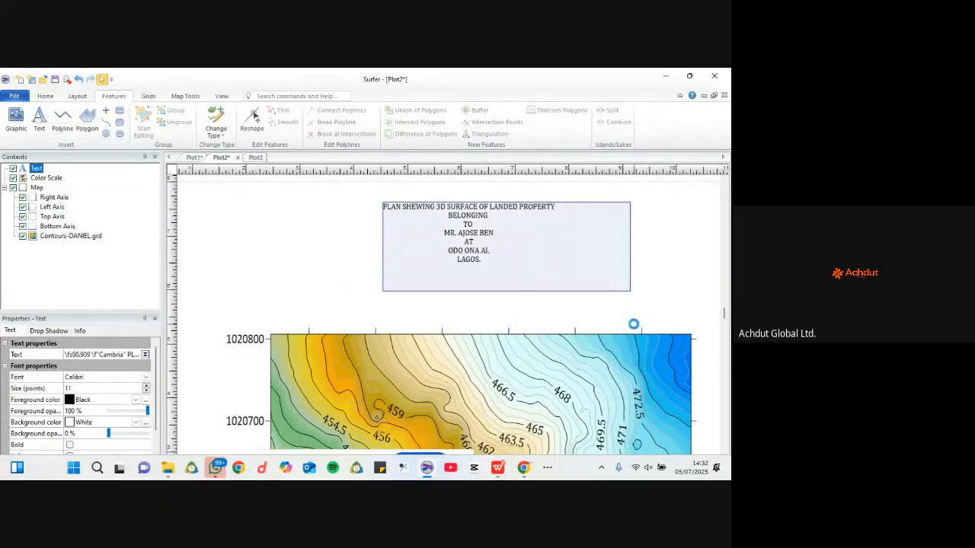
Step: Join TO onto the BELONGING line and complete the owner's surname
{"action": "double_click", "coordinate": [510, 255]}
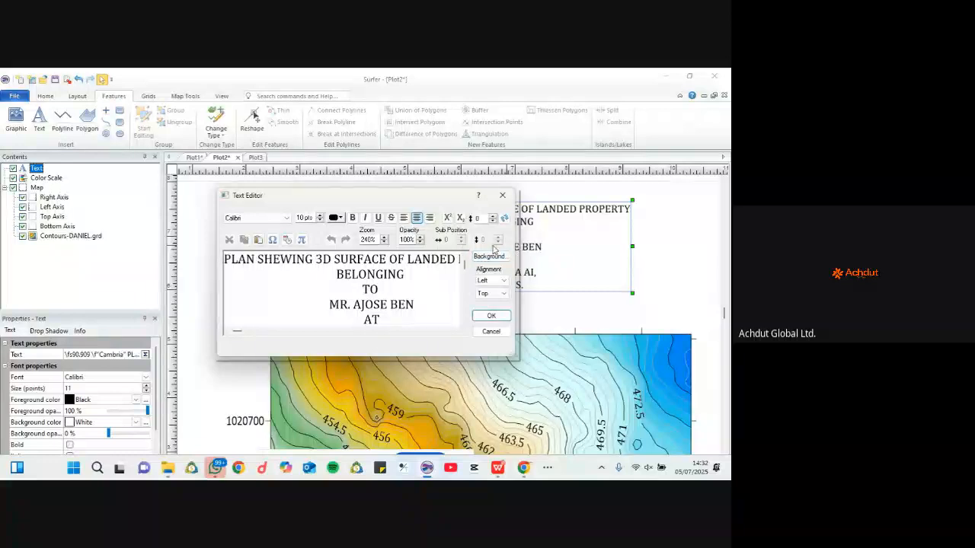
{"action": "key", "text": "Escape"}
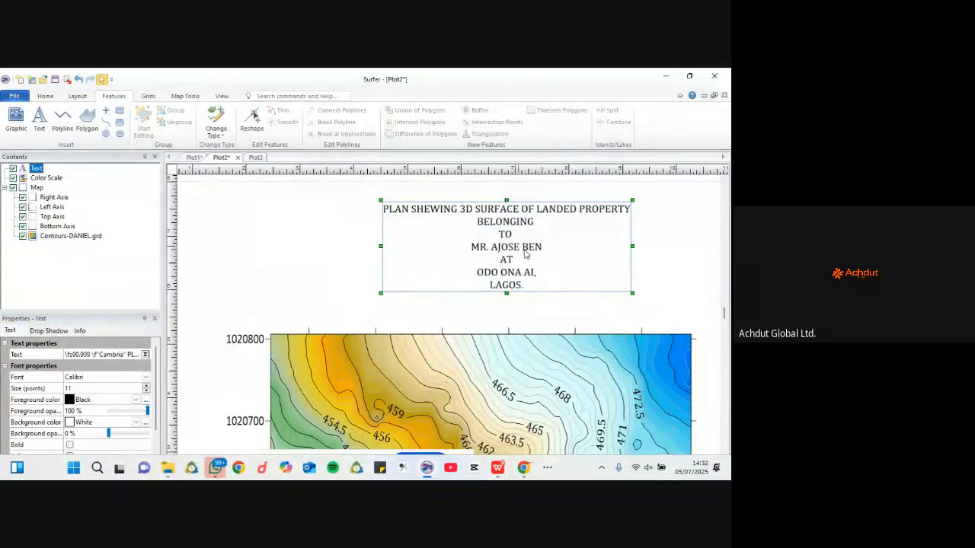
{"action": "double_click", "coordinate": [526, 254]}
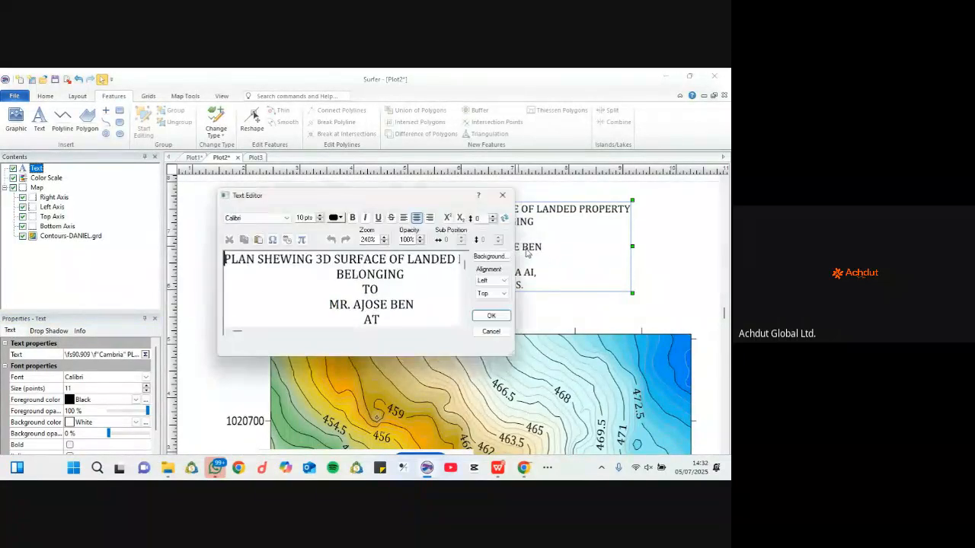
{"action": "left_click", "coordinate": [365, 289]}
{"action": "key", "text": "BackSpace"}
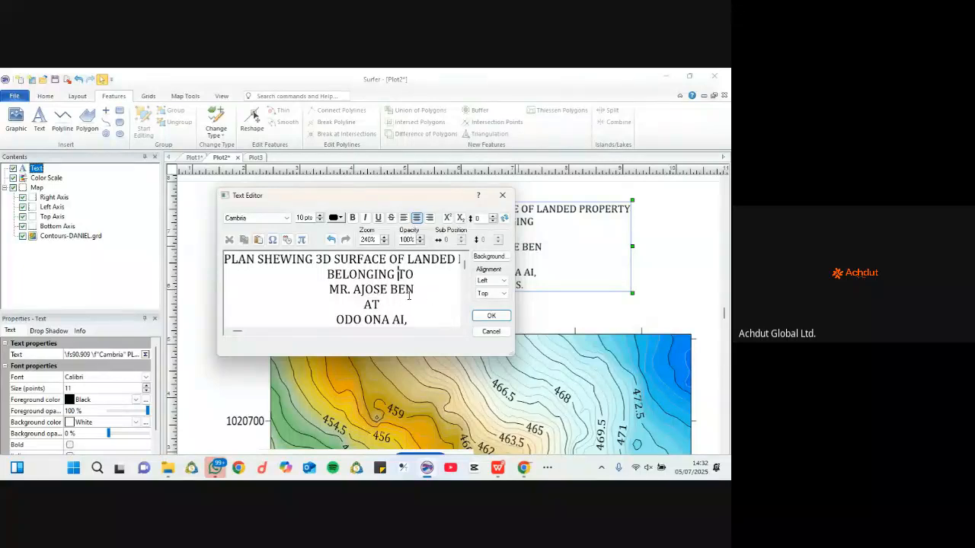
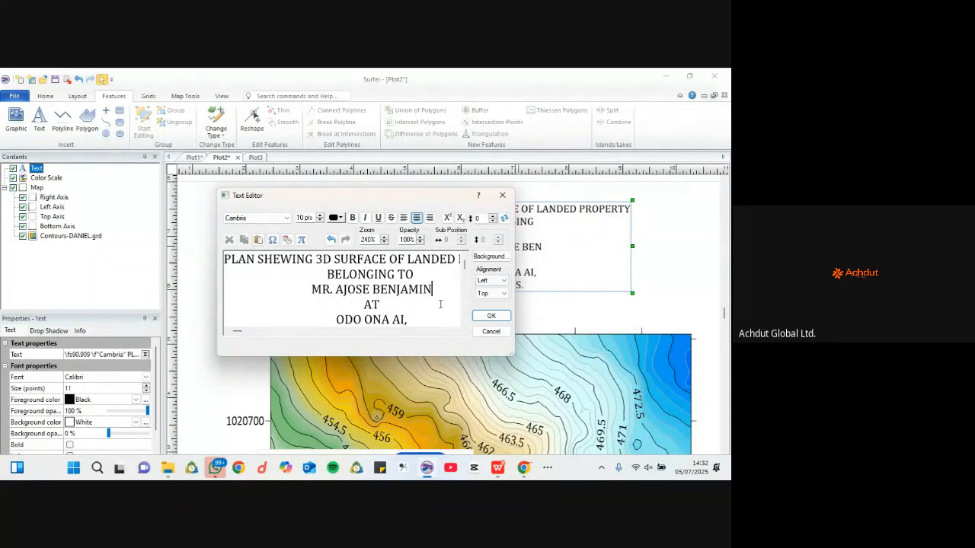
Step: Make the owner's name line bold and larger, then nudge the title block into place
{"action": "left_click_drag", "start_coordinate": [434, 291], "coordinate": [311, 290]}
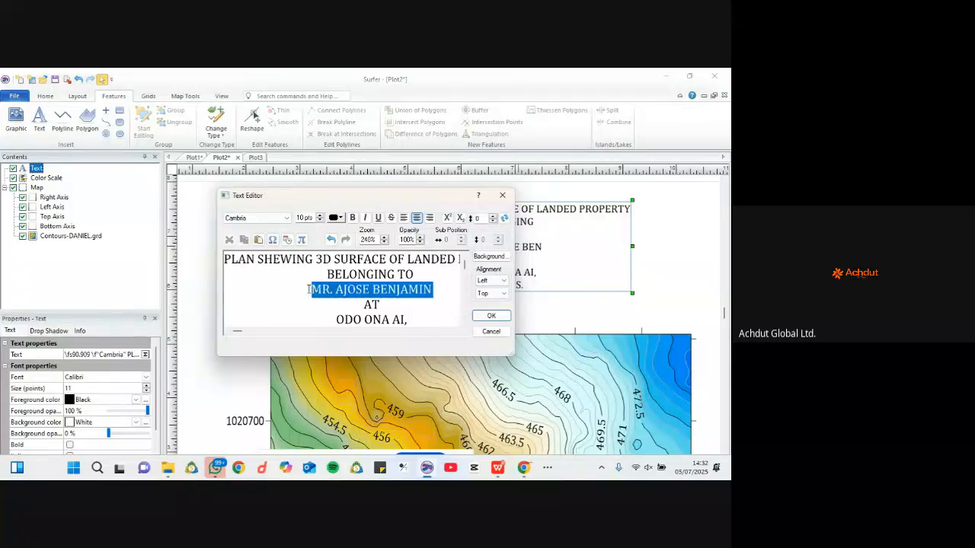
{"action": "left_click", "coordinate": [353, 219]}
{"action": "left_click", "coordinate": [367, 306]}
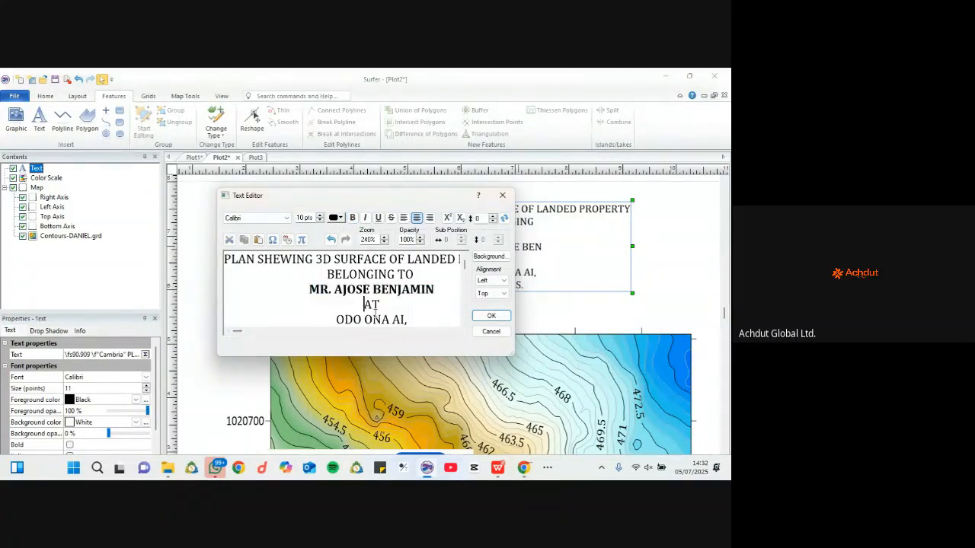
{"action": "left_click_drag", "start_coordinate": [434, 290], "coordinate": [309, 290]}
{"action": "left_click", "coordinate": [320, 216]}
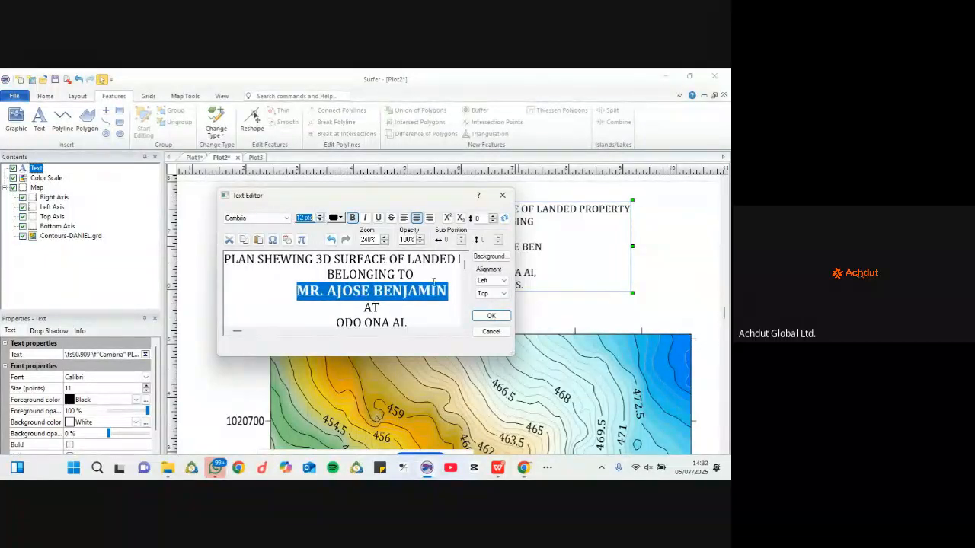
{"action": "left_click", "coordinate": [491, 315]}
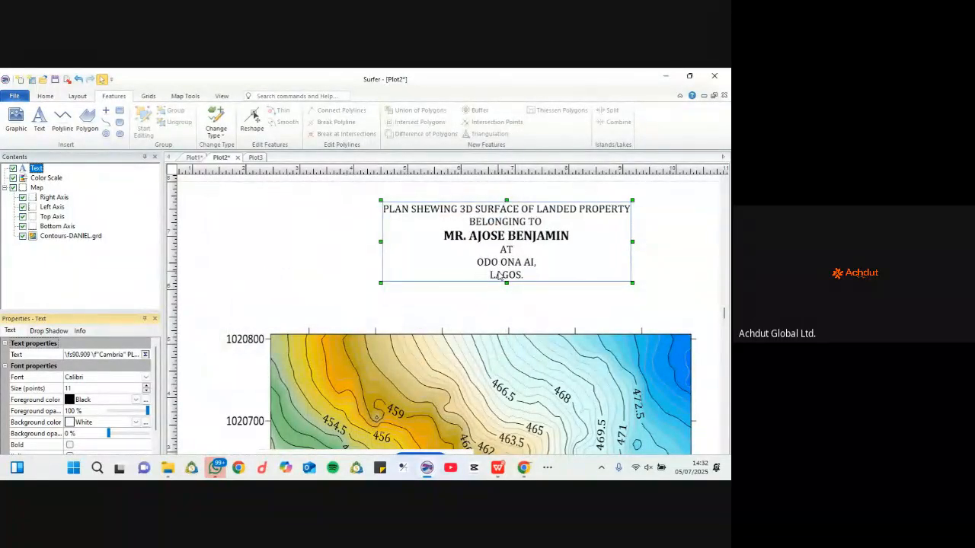
{"action": "scroll", "coordinate": [495, 294], "scroll_direction": "down", "scroll_amount": 3}
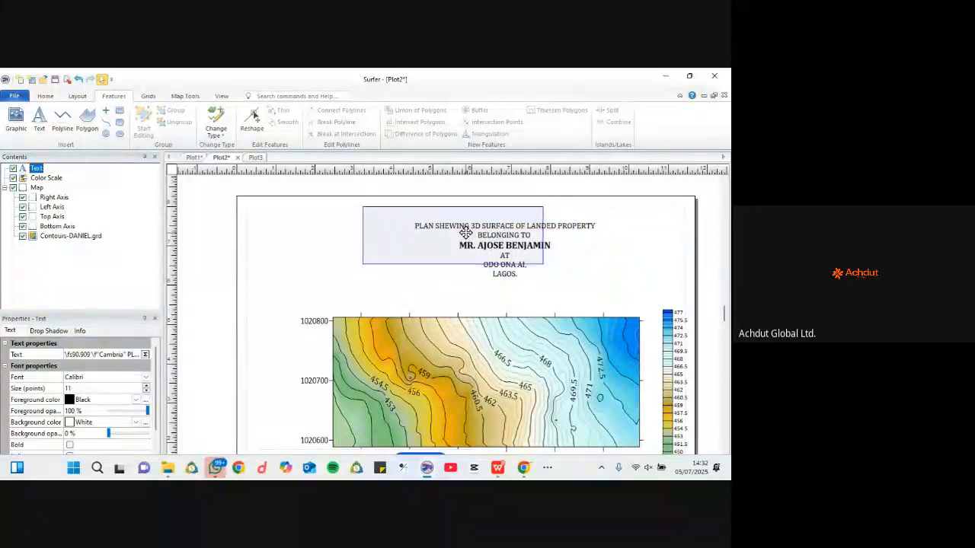
{"action": "scroll", "coordinate": [472, 240], "scroll_direction": "down", "scroll_amount": 3}
{"action": "mouse_move", "coordinate": [471, 241]}
{"action": "left_mouse_down"}
{"action": "mouse_move", "coordinate": [479, 245]}
{"action": "mouse_move", "coordinate": [469, 241]}
{"action": "left_mouse_up"}
Step: Set the page to A3 landscape in Page Setup
{"action": "right_click", "coordinate": [347, 225]}
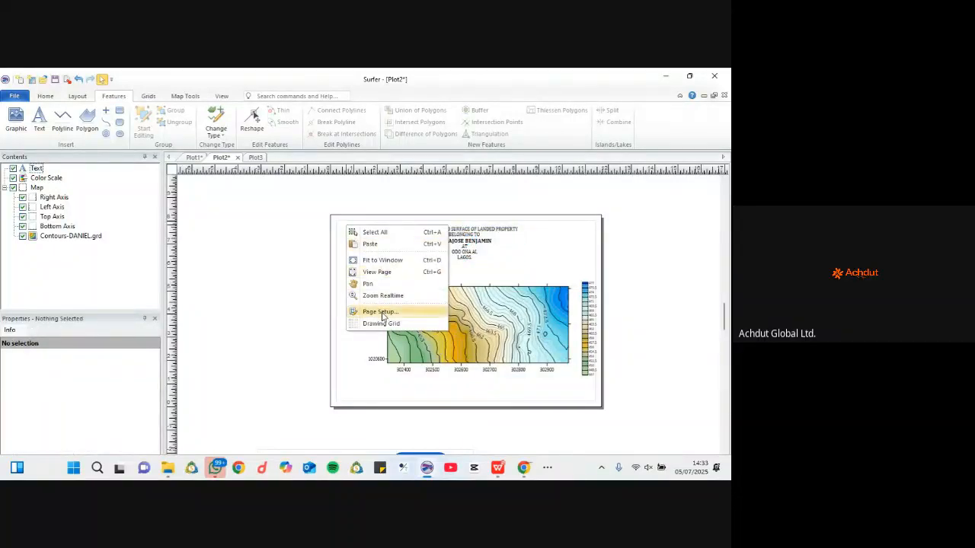
{"action": "left_click", "coordinate": [380, 311]}
{"action": "left_click", "coordinate": [313, 250]}
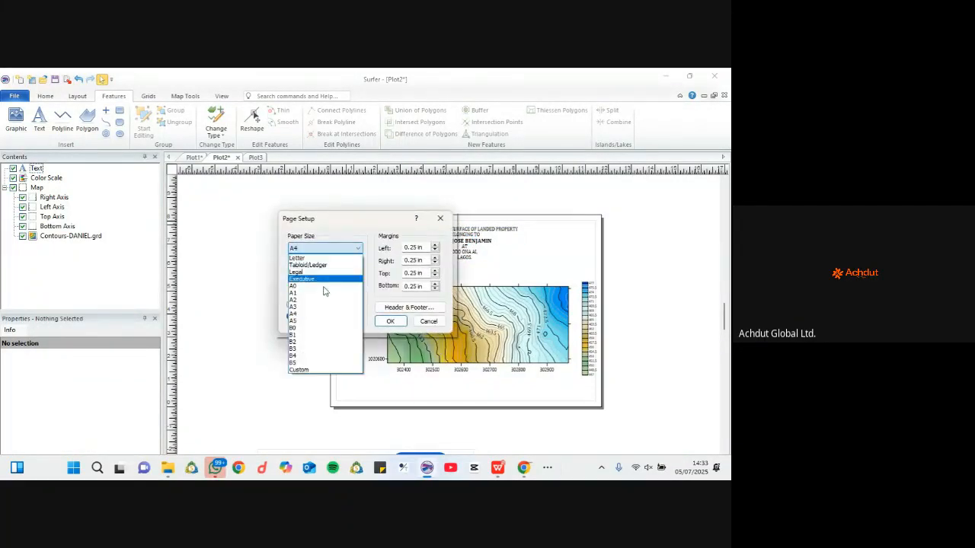
{"action": "left_click", "coordinate": [324, 307]}
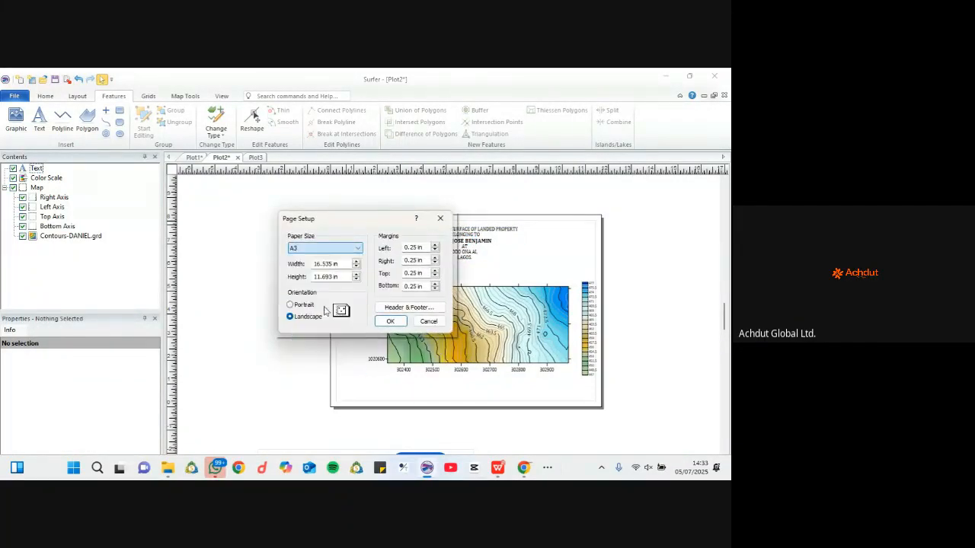
{"action": "left_click", "coordinate": [390, 321]}
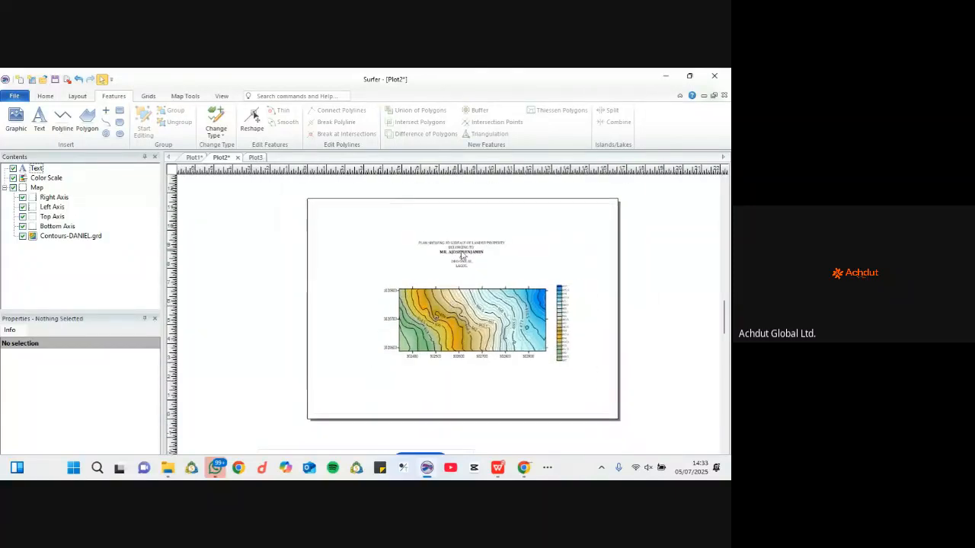
Step: Move the title block to the top of the page and widen its text box
{"action": "left_click_drag", "start_coordinate": [461, 256], "coordinate": [508, 257]}
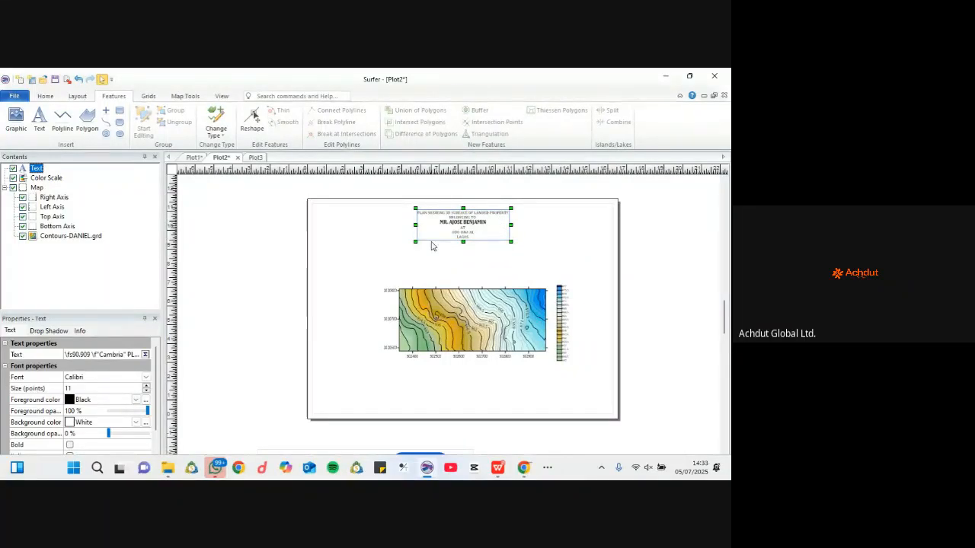
{"action": "left_click_drag", "start_coordinate": [415, 242], "coordinate": [394, 265]}
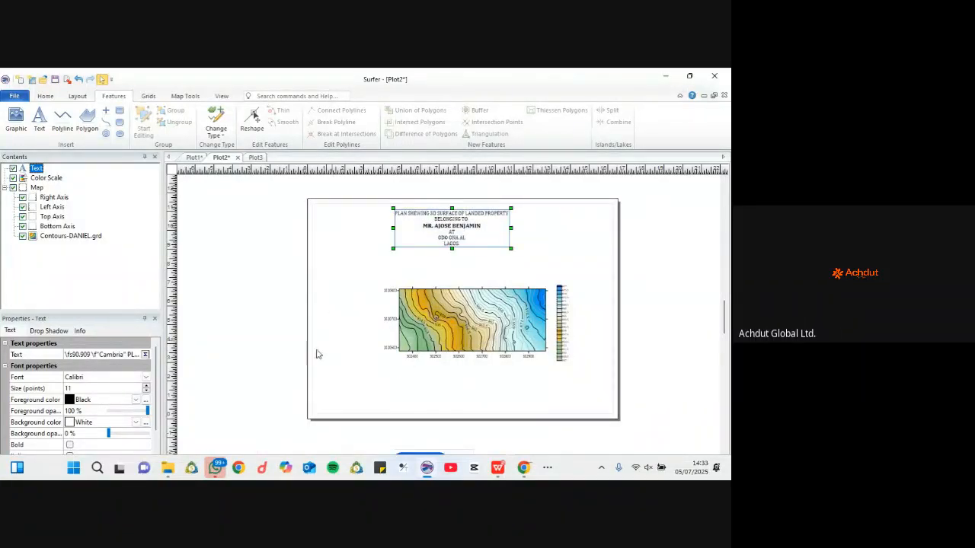
{"action": "scroll", "coordinate": [375, 345], "scroll_direction": "down", "scroll_amount": 1}
{"action": "scroll", "coordinate": [375, 345], "scroll_direction": "down", "scroll_amount": 2}
{"action": "scroll", "coordinate": [439, 295], "scroll_direction": "up", "scroll_amount": 3}
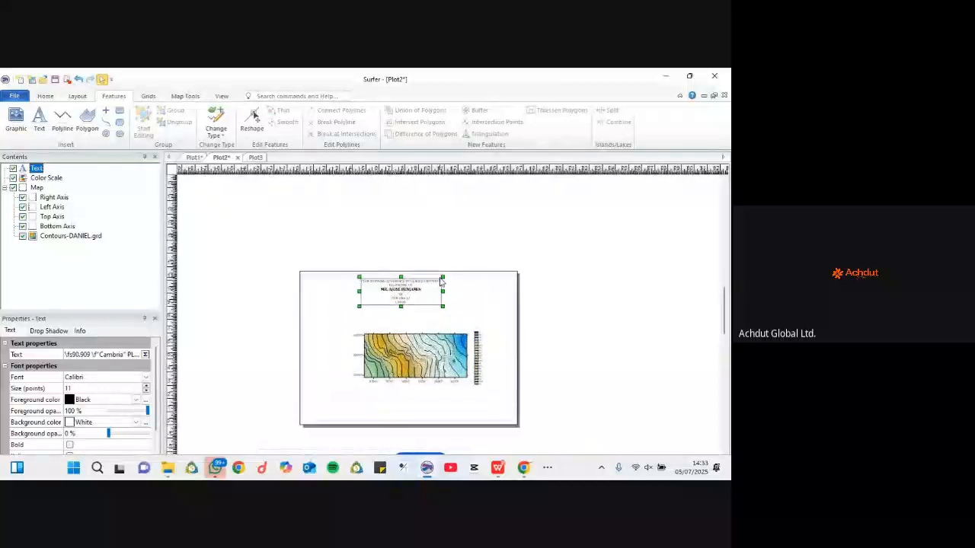
{"action": "mouse_move", "coordinate": [443, 294]}
{"action": "left_mouse_down"}
{"action": "mouse_move", "coordinate": [455, 294]}
{"action": "mouse_move", "coordinate": [438, 305]}
{"action": "left_mouse_up"}
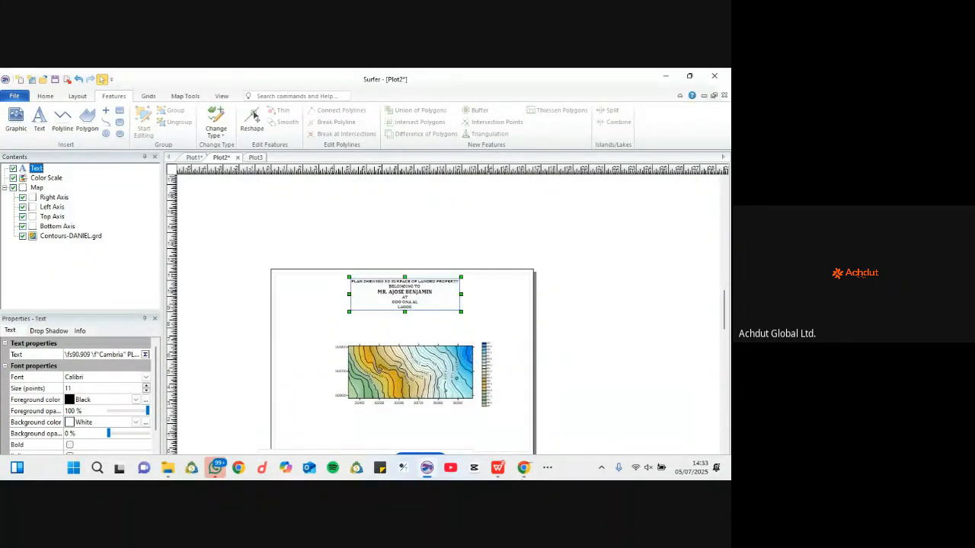
Step: Compare the layout with the reference 3D Surface PDF, then return to the Surfer plot
{"action": "left_click", "coordinate": [498, 468]}
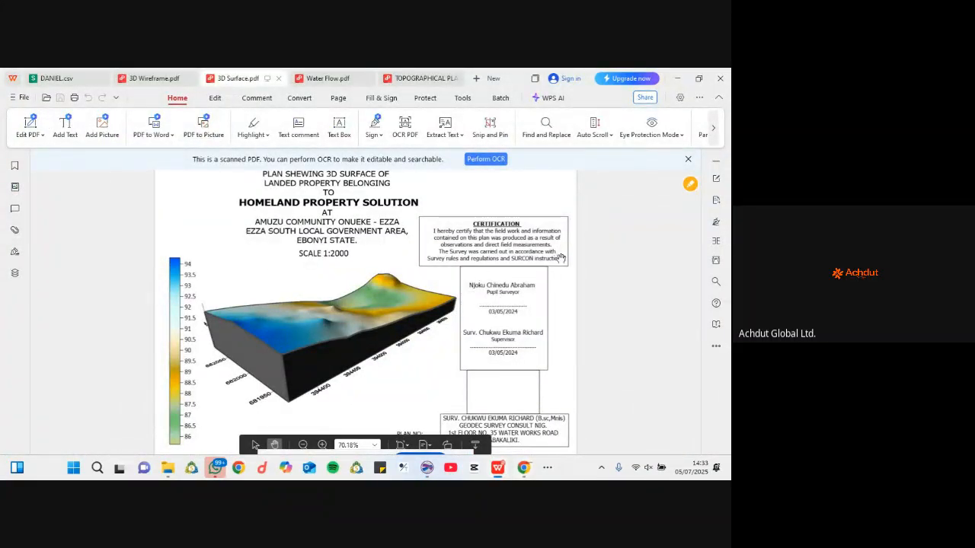
{"action": "left_click", "coordinate": [499, 469]}
{"action": "left_click", "coordinate": [523, 468]}
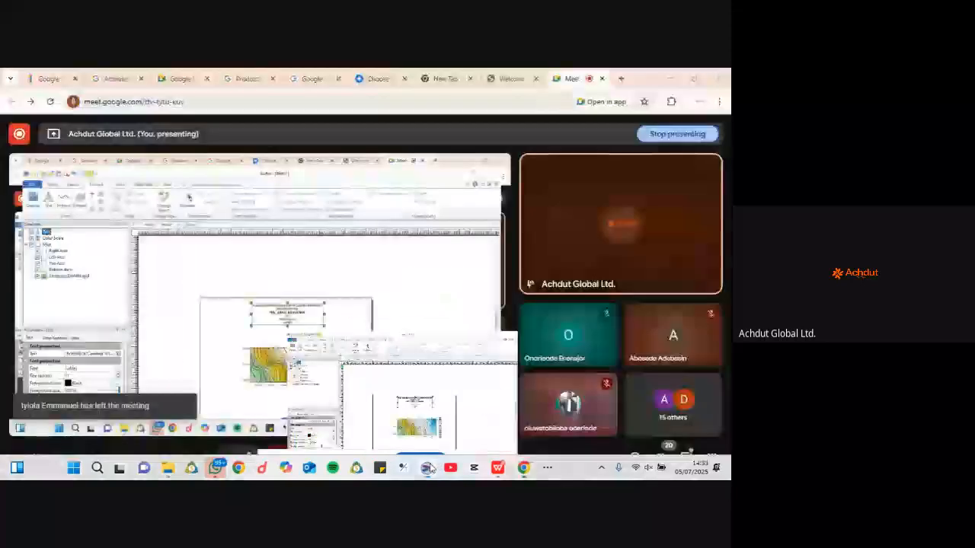
{"action": "left_click", "coordinate": [426, 467]}
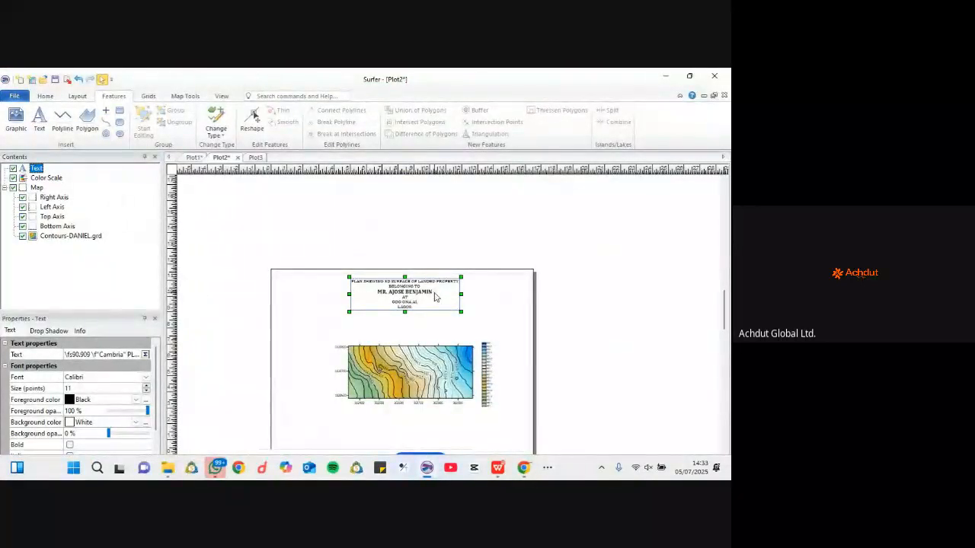
Step: Duplicate the title block and place the copy lower left on the page
{"action": "mouse_move", "coordinate": [437, 294]}
{"action": "left_mouse_down"}
{"action": "mouse_move", "coordinate": [462, 314]}
{"action": "mouse_move", "coordinate": [340, 326]}
{"action": "mouse_move", "coordinate": [421, 298]}
{"action": "left_mouse_up"}
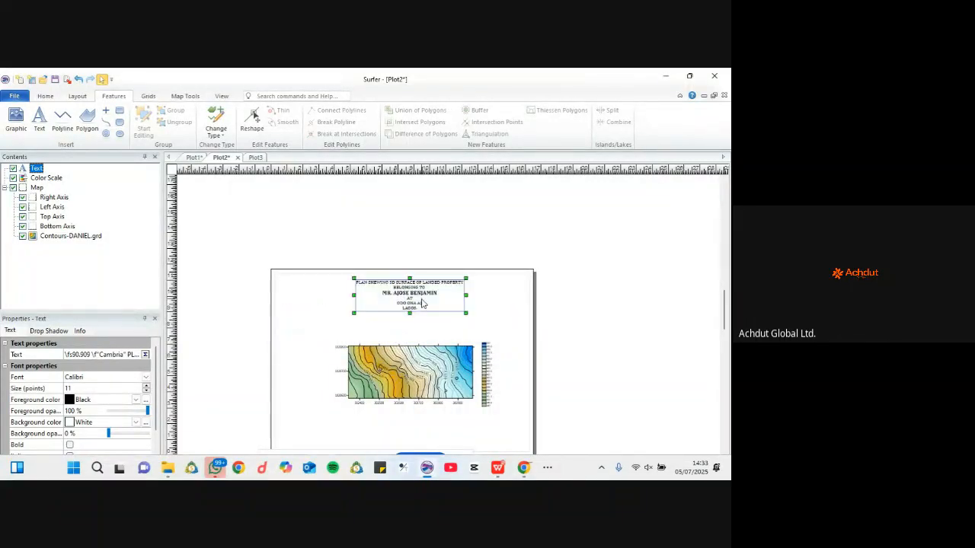
{"action": "right_click", "coordinate": [421, 299]}
{"action": "left_click", "coordinate": [446, 311]}
{"action": "right_click", "coordinate": [315, 311]}
{"action": "left_click", "coordinate": [334, 326]}
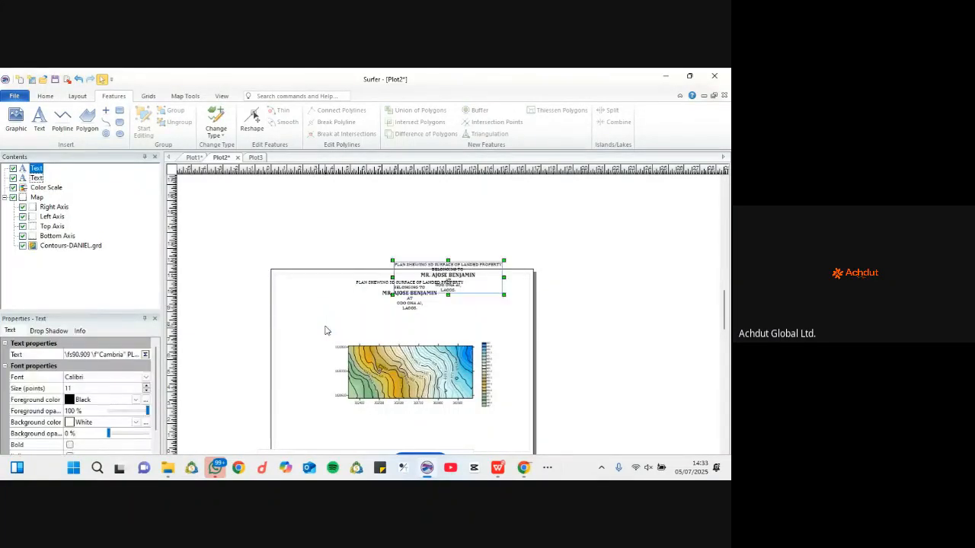
{"action": "left_click_drag", "start_coordinate": [325, 328], "coordinate": [345, 314]}
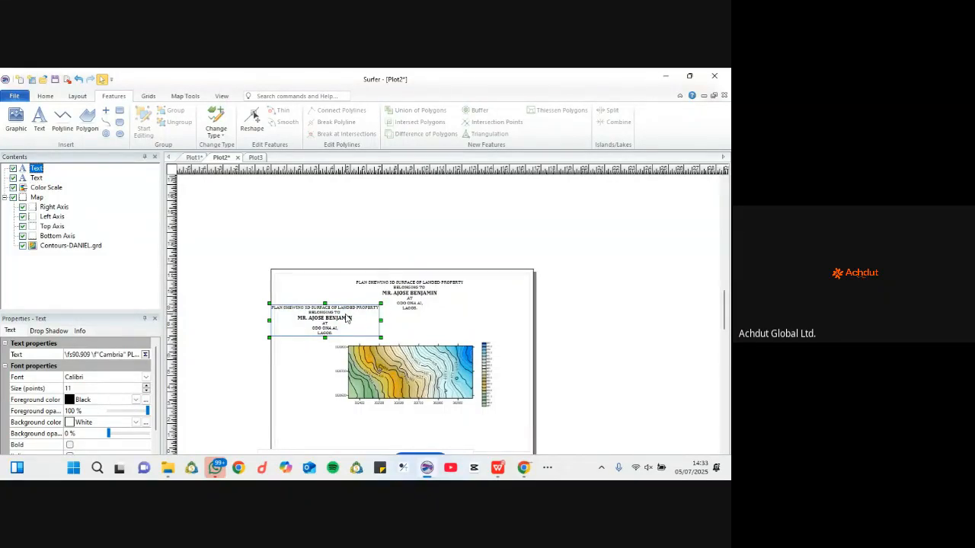
Step: Replace the duplicate's text with the heading CERTIFICATION
{"action": "double_click", "coordinate": [347, 318]}
{"action": "key", "text": "ctrl+a"}
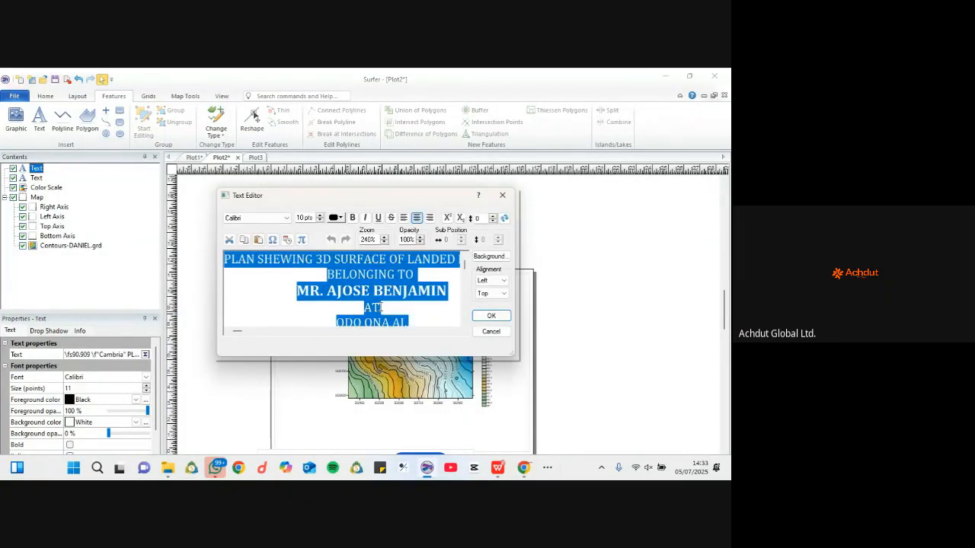
{"action": "key", "text": "BackSpace"}
{"action": "type", "text": "CERTIFIC"}
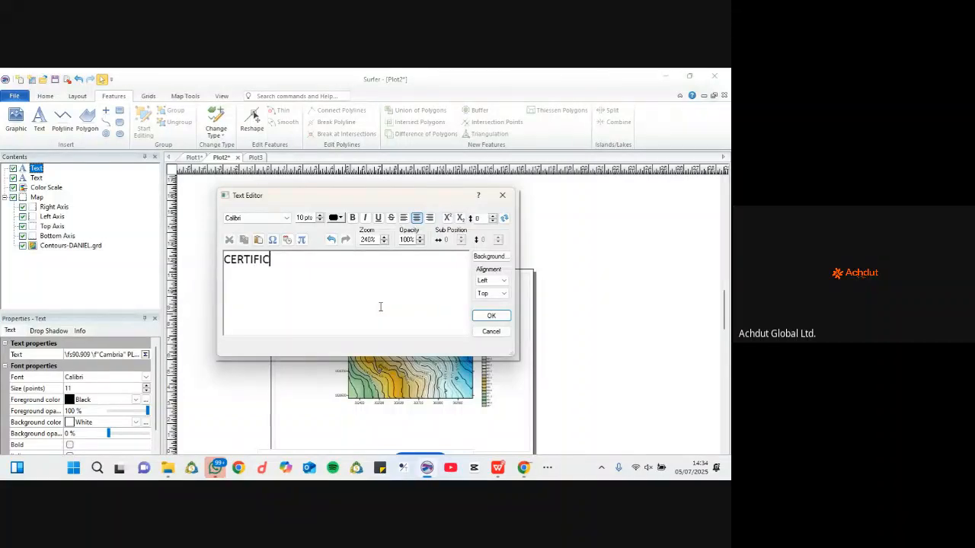
{"action": "type", "text": "ATION"}
{"action": "key", "text": "ctrl+a"}
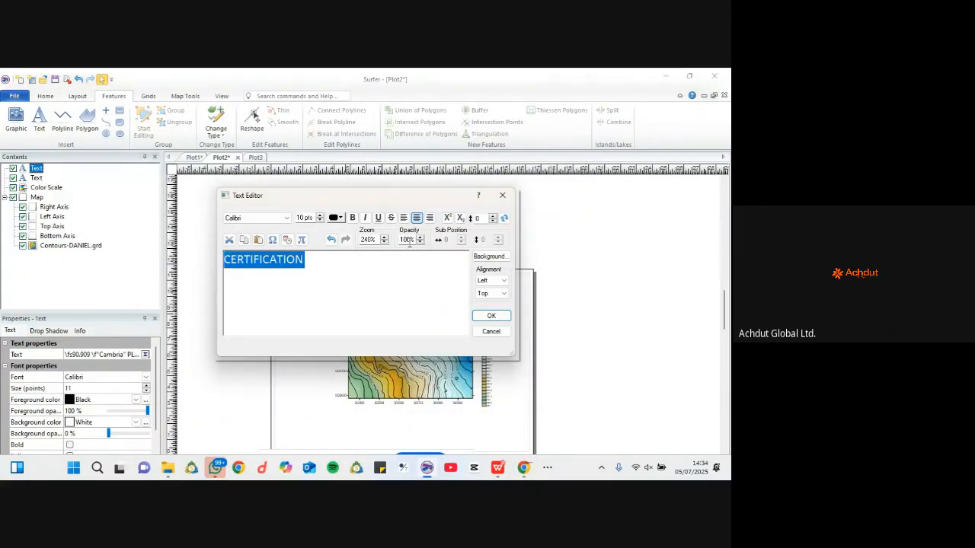
{"action": "left_click", "coordinate": [346, 274]}
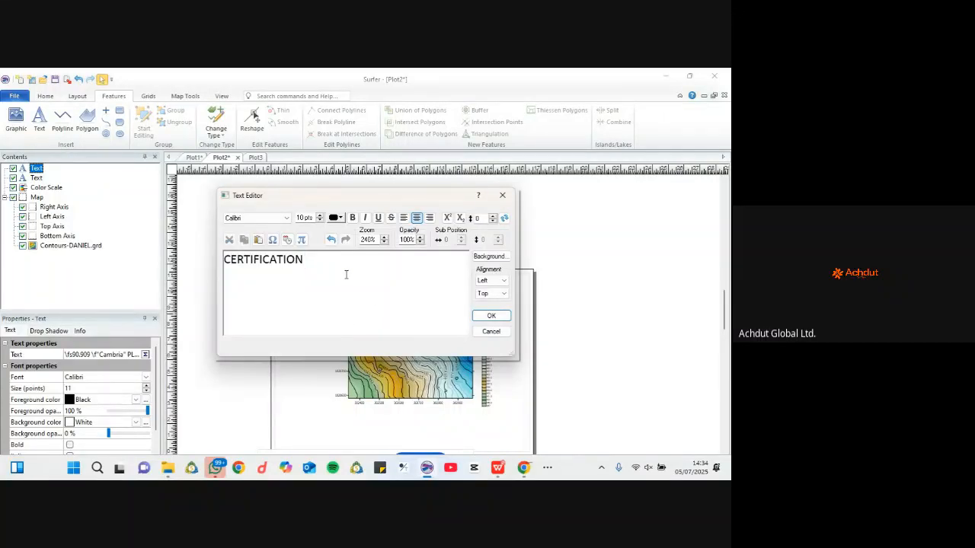
Step: Add the statement 'This is to certify that this land belongs to' plus placeholder lines
{"action": "key", "text": "Return"}
{"action": "key", "text": "Tab"}
{"action": "type", "text": "This is to certify th"}
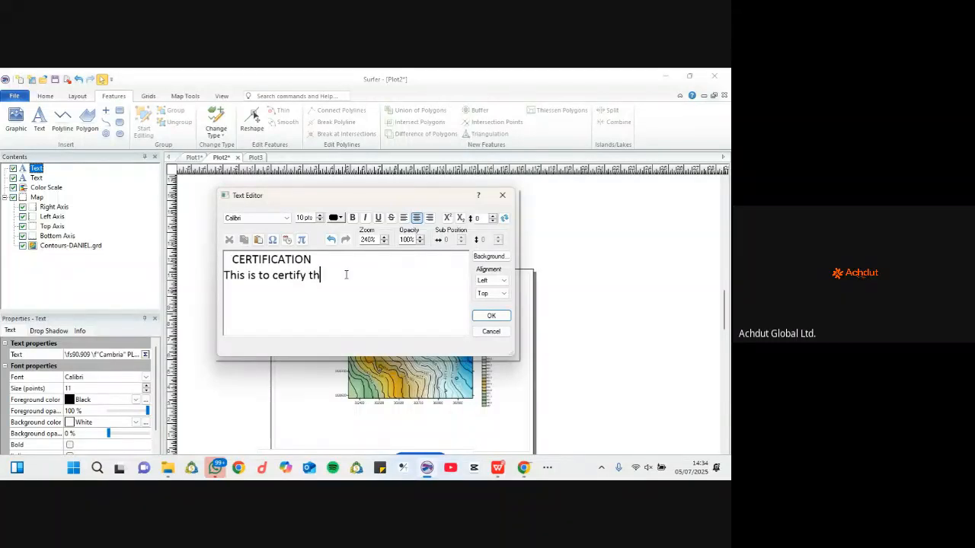
{"action": "type", "text": "at "}
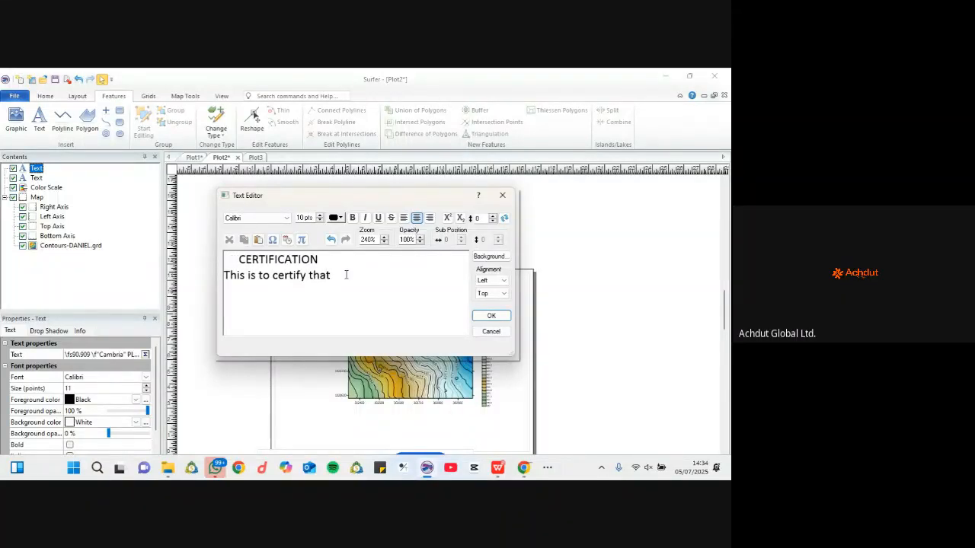
{"action": "type", "text": "this lan"}
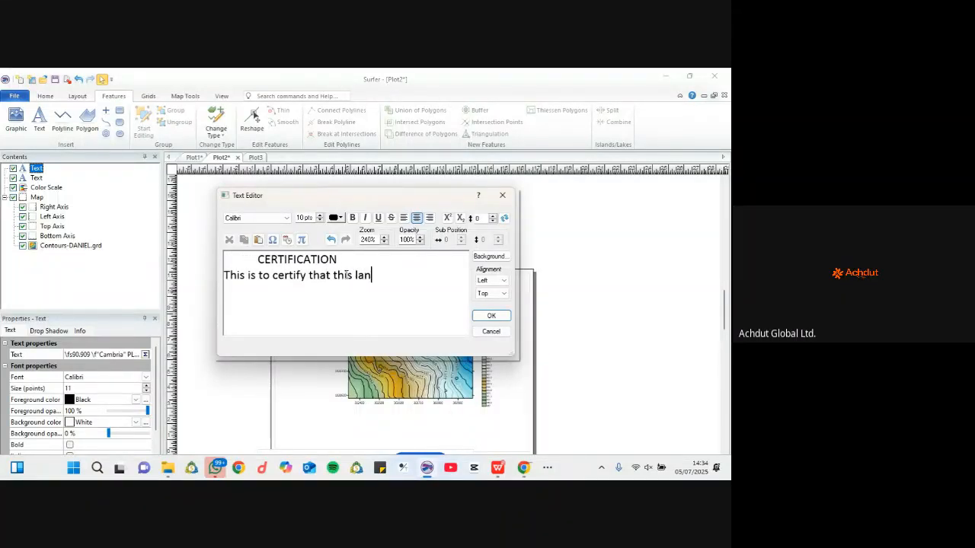
{"action": "type", "text": "d belong"}
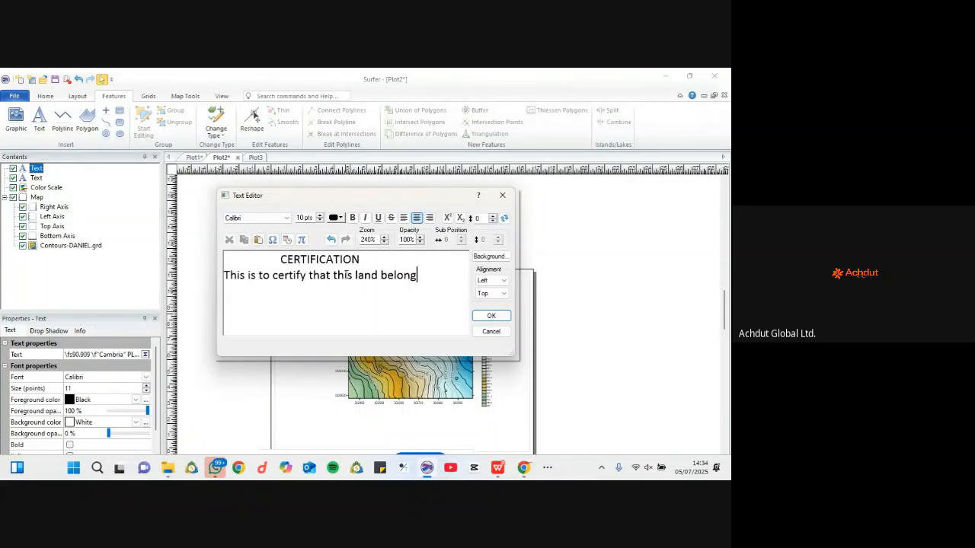
{"action": "type", "text": "s to ssj"}
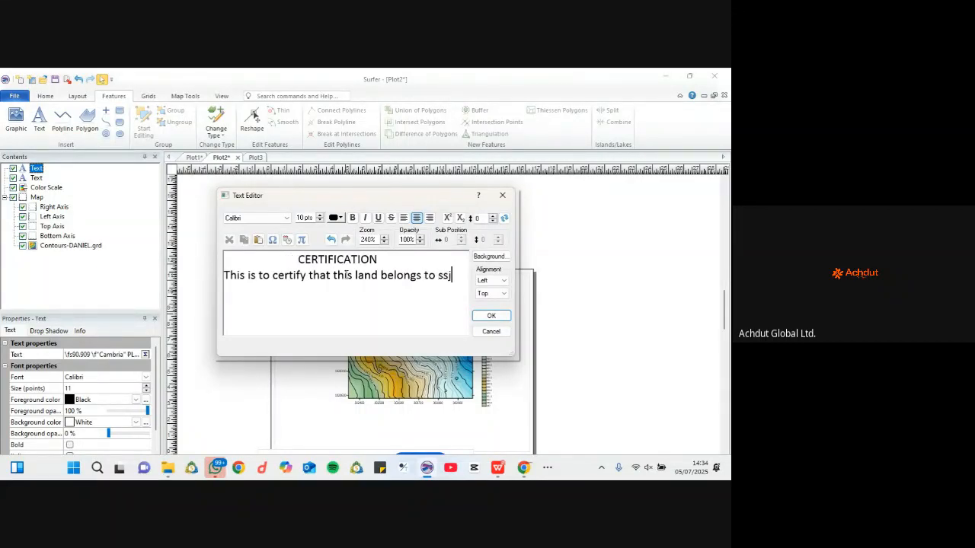
{"action": "type", "text": "zjahvhdvssa"}
{"action": "key", "text": "Return"}
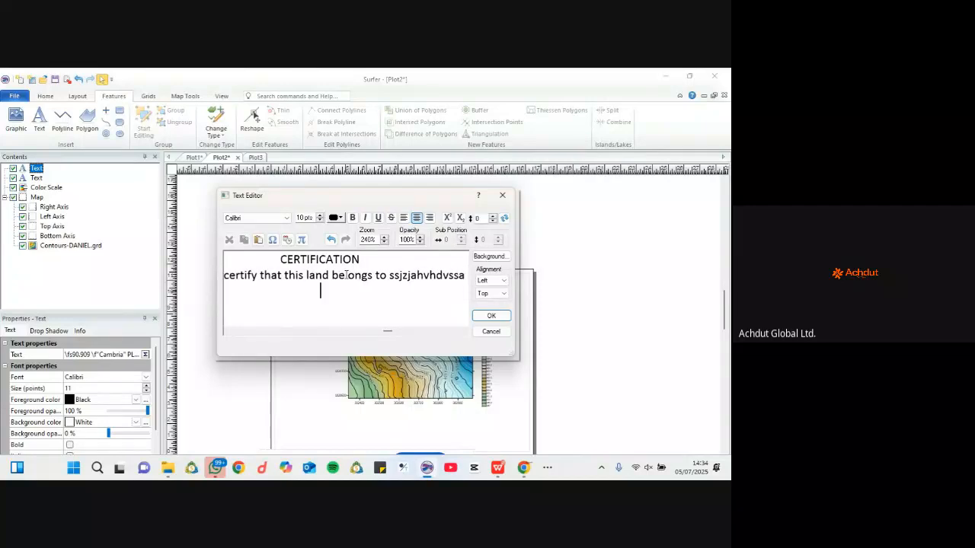
{"action": "type", "text": "ahdvsjssjs"}
{"action": "key", "text": "Return"}
{"action": "type", "text": "nsb"}
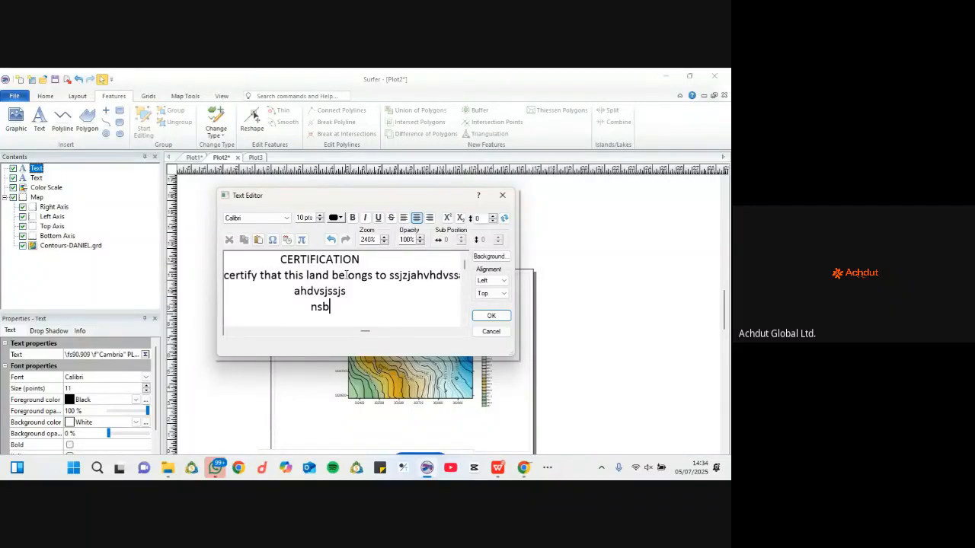
{"action": "type", "text": "hsjs"}
{"action": "key", "text": "Return"}
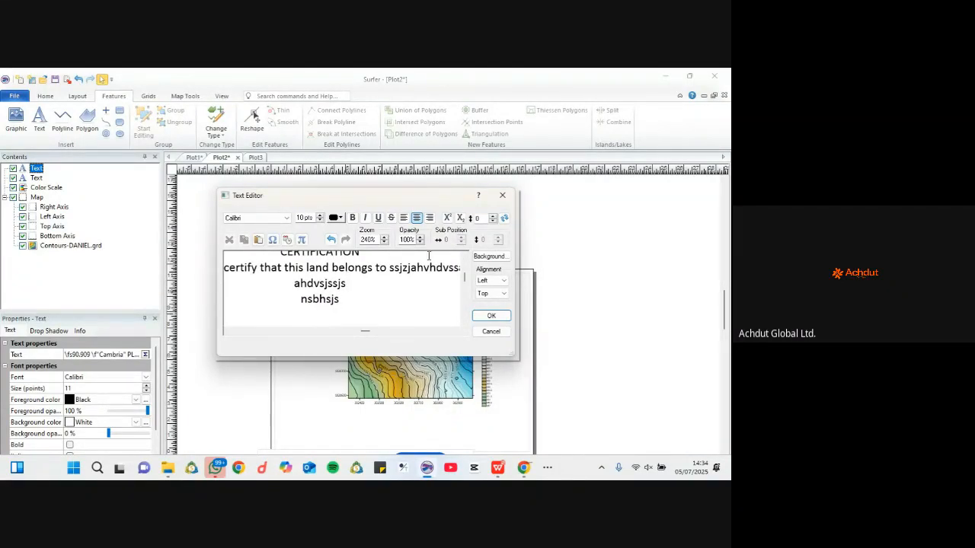
{"action": "left_click", "coordinate": [491, 316]}
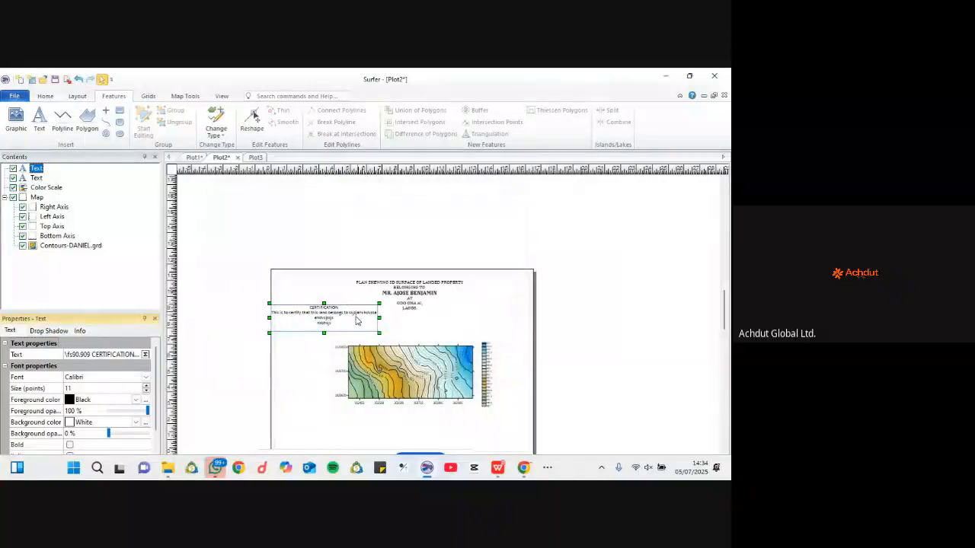
Step: Nudge the certification block, then shift the colour scale and contour map to the right
{"action": "left_click_drag", "start_coordinate": [348, 320], "coordinate": [351, 329]}
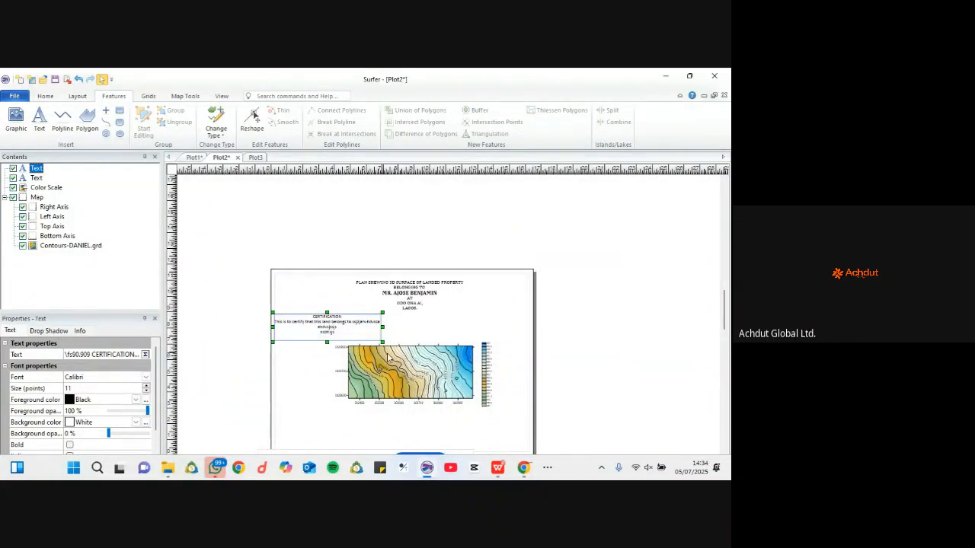
{"action": "scroll", "coordinate": [517, 282], "scroll_direction": "down", "scroll_amount": 2}
{"action": "left_click", "coordinate": [471, 352]}
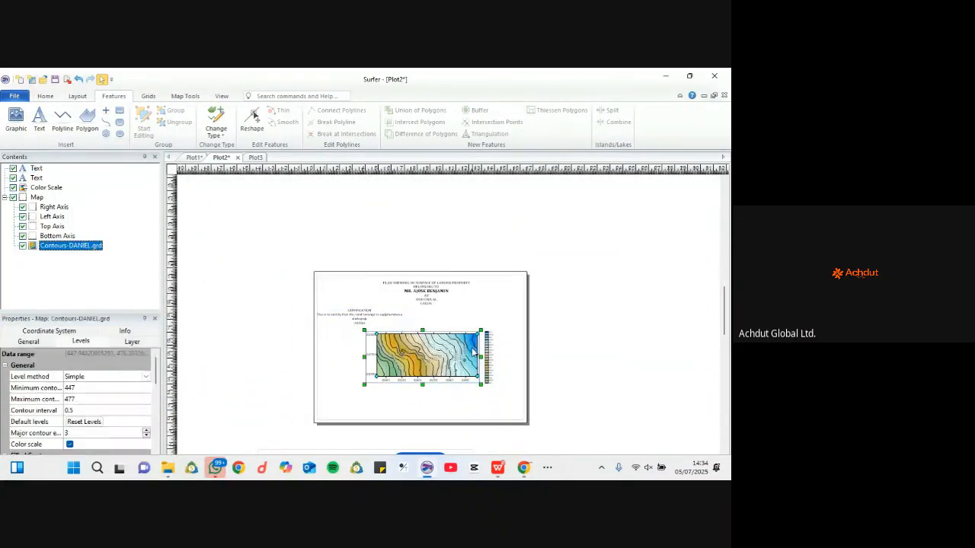
{"action": "left_click", "coordinate": [493, 352]}
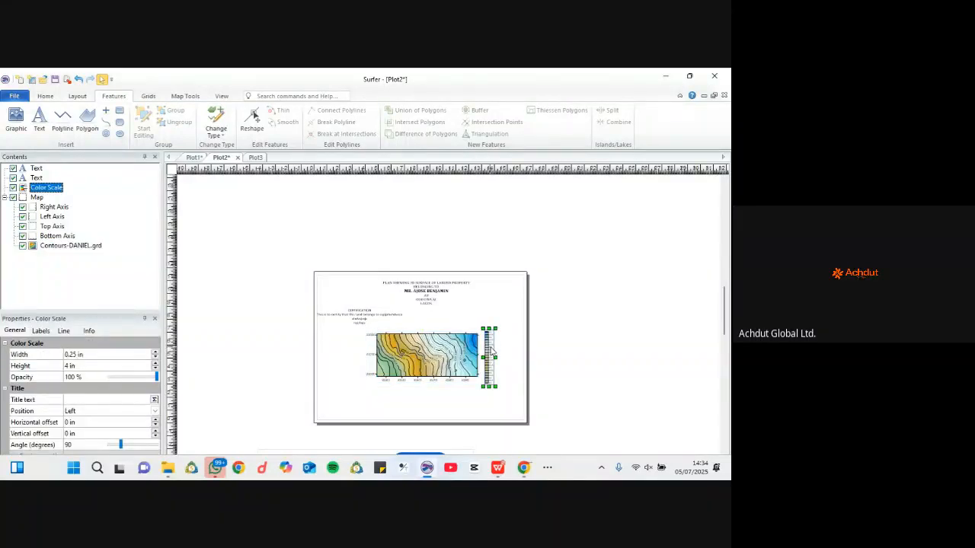
{"action": "left_click_drag", "start_coordinate": [491, 351], "coordinate": [507, 351]}
{"action": "left_click", "coordinate": [456, 357]}
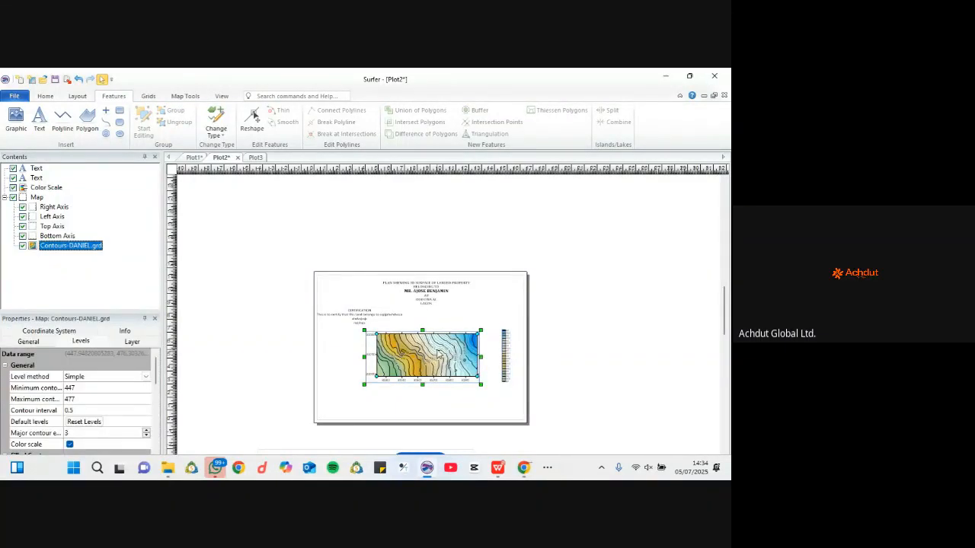
{"action": "left_click_drag", "start_coordinate": [438, 355], "coordinate": [458, 355]}
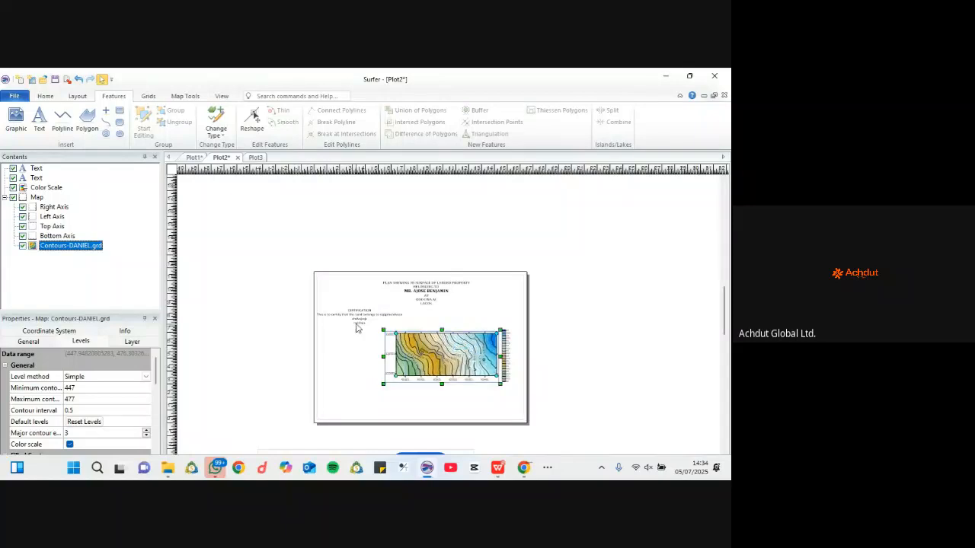
{"action": "left_click", "coordinate": [361, 319]}
{"action": "left_click", "coordinate": [358, 345]}
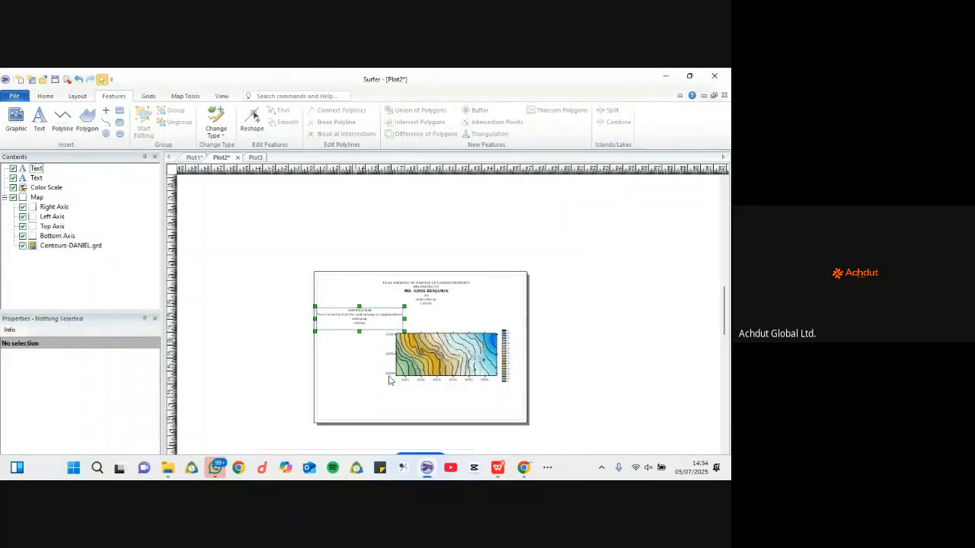
Step: Check the reference 3D Surface PDF and return to the Surfer page
{"action": "left_click", "coordinate": [498, 468]}
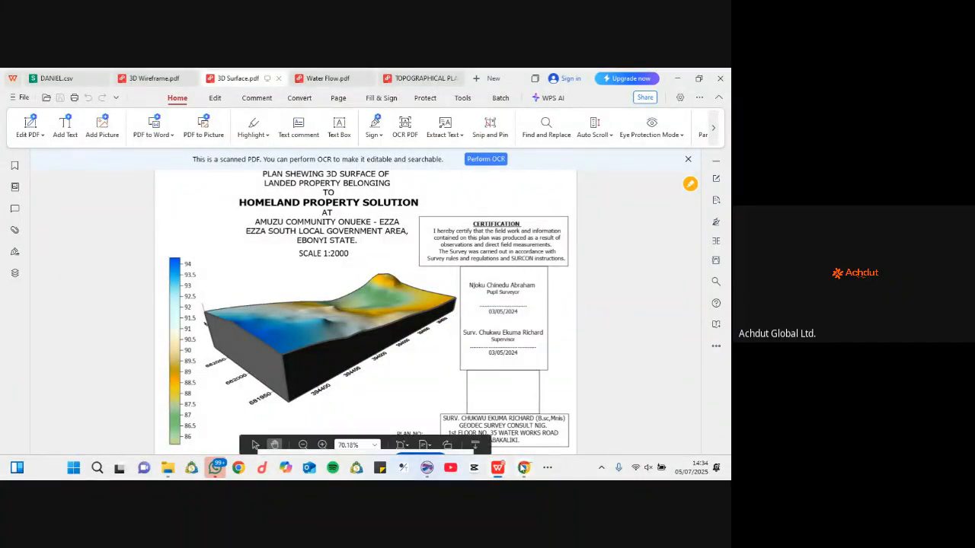
{"action": "mouse_move", "coordinate": [523, 468]}
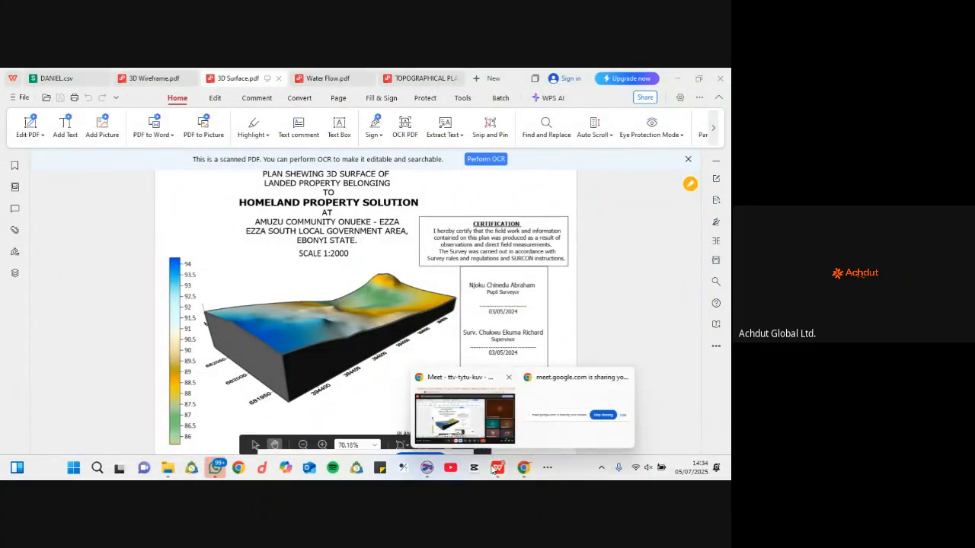
{"action": "left_click", "coordinate": [426, 468]}
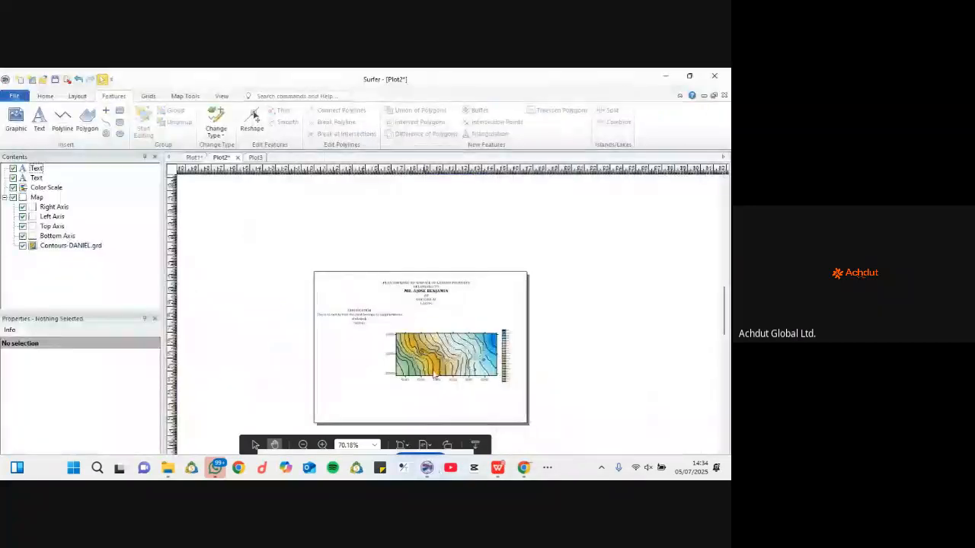
Step: Reposition the certification text, then paste a title-block copy left of the map beneath it
{"action": "left_click", "coordinate": [350, 325]}
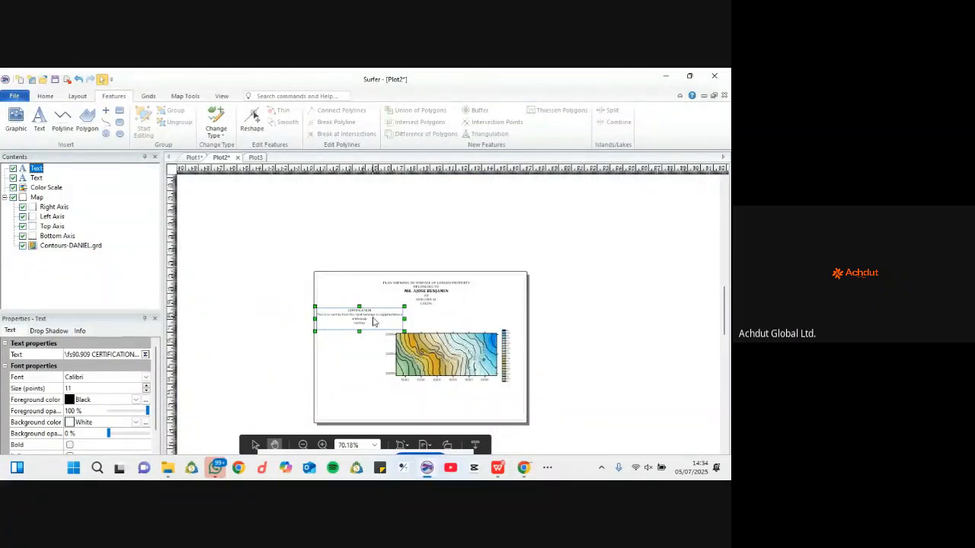
{"action": "mouse_move", "coordinate": [373, 322]}
{"action": "left_mouse_down"}
{"action": "mouse_move", "coordinate": [365, 333]}
{"action": "mouse_move", "coordinate": [374, 320]}
{"action": "left_mouse_up"}
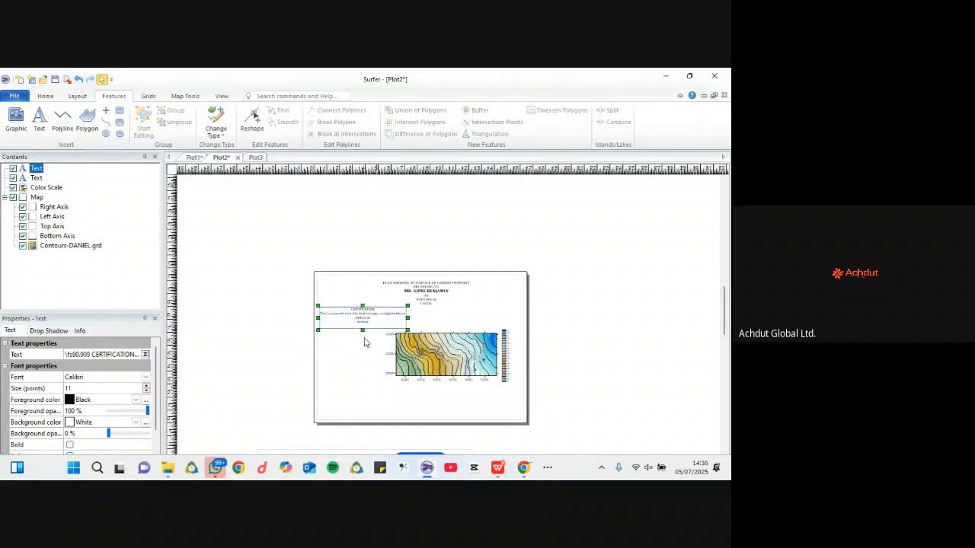
{"action": "double_click", "coordinate": [364, 324]}
{"action": "key", "text": "Escape"}
{"action": "left_click", "coordinate": [354, 348]}
{"action": "right_click", "coordinate": [355, 349]}
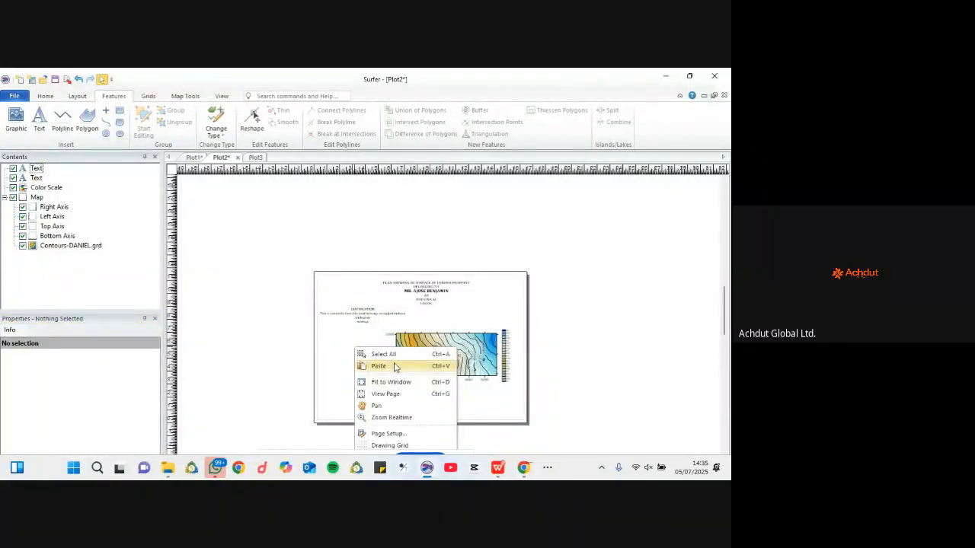
{"action": "left_click", "coordinate": [378, 366]}
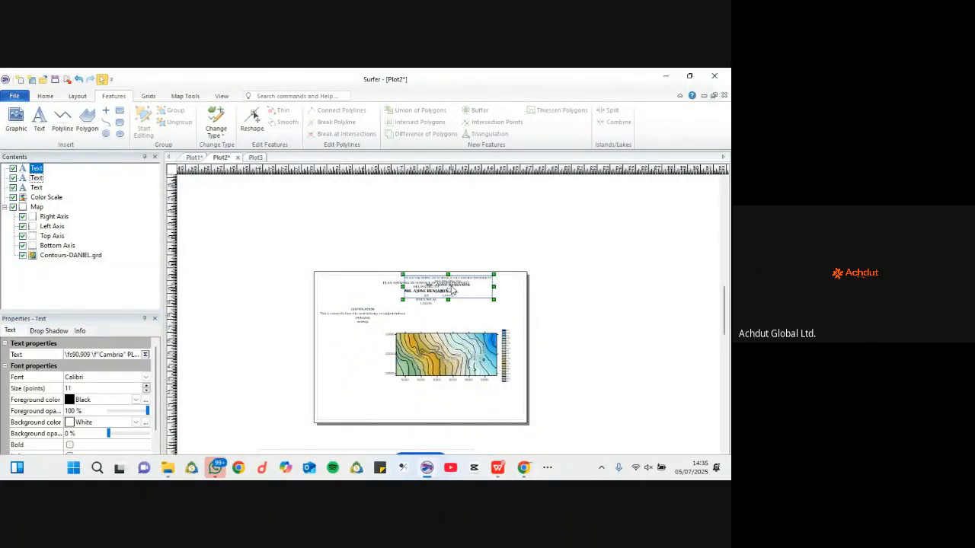
{"action": "left_click_drag", "start_coordinate": [446, 279], "coordinate": [385, 344]}
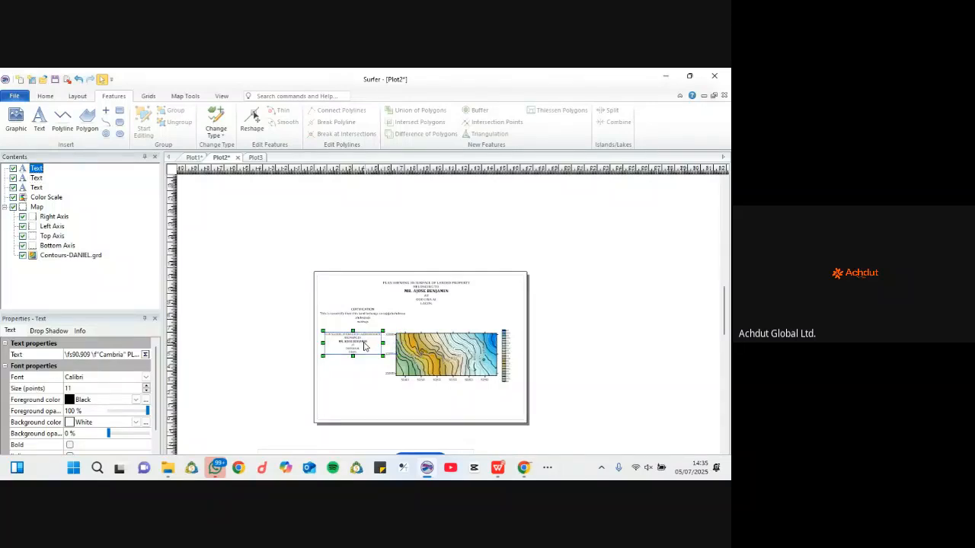
Step: Replace the copy's plan-title lines with the label NAME: before the owner's name
{"action": "double_click", "coordinate": [364, 346]}
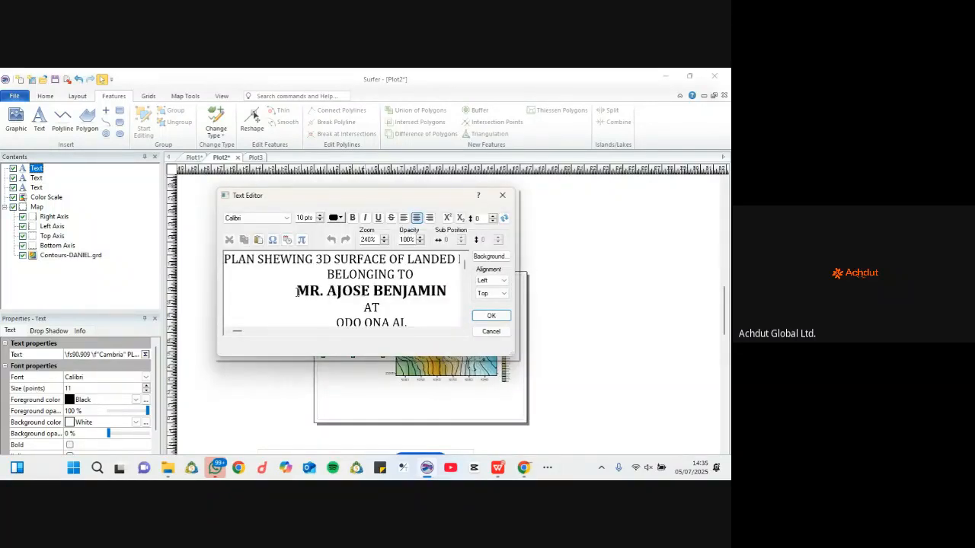
{"action": "left_click_drag", "start_coordinate": [448, 290], "coordinate": [188, 244]}
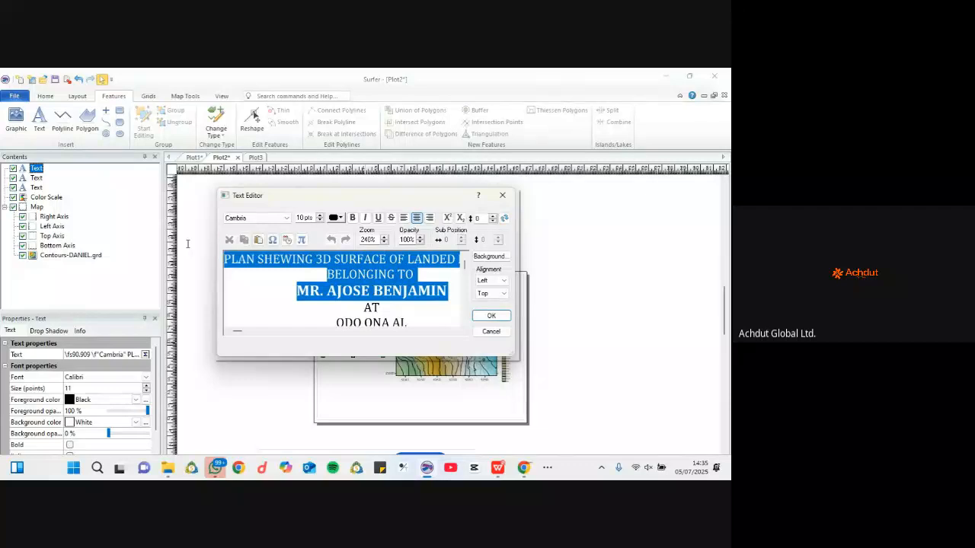
{"action": "left_click", "coordinate": [297, 299]}
{"action": "left_click_drag", "start_coordinate": [447, 292], "coordinate": [203, 255]}
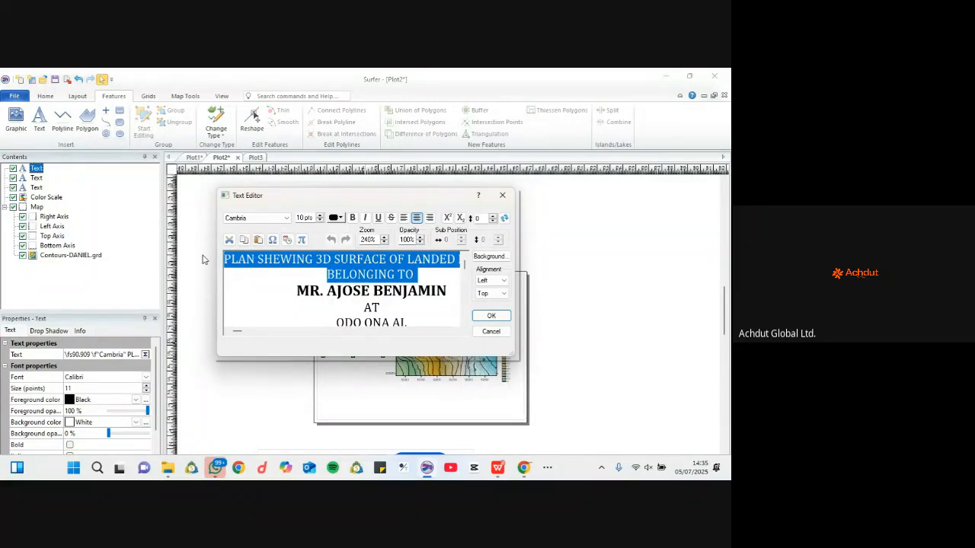
{"action": "key", "text": "Delete"}
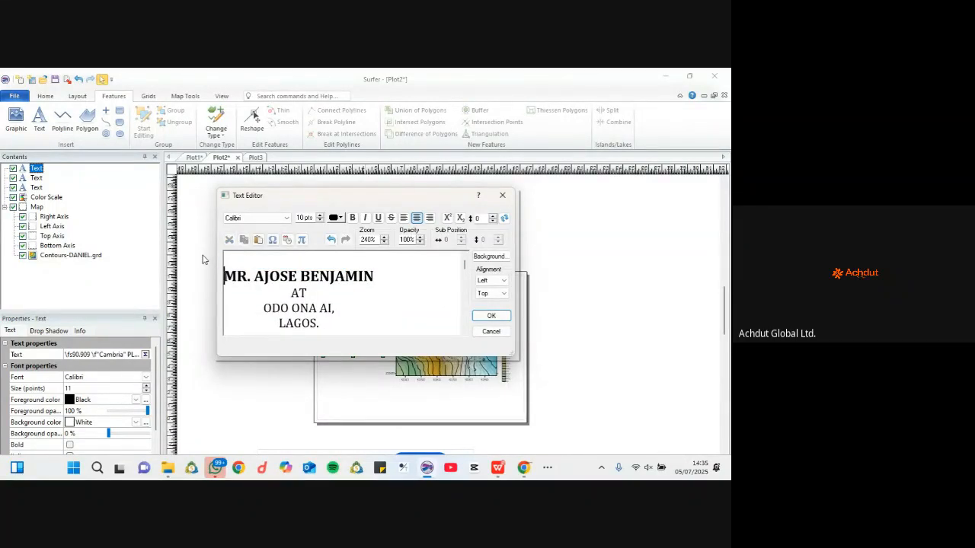
{"action": "key", "text": "Delete"}
{"action": "type", "text": "name"}
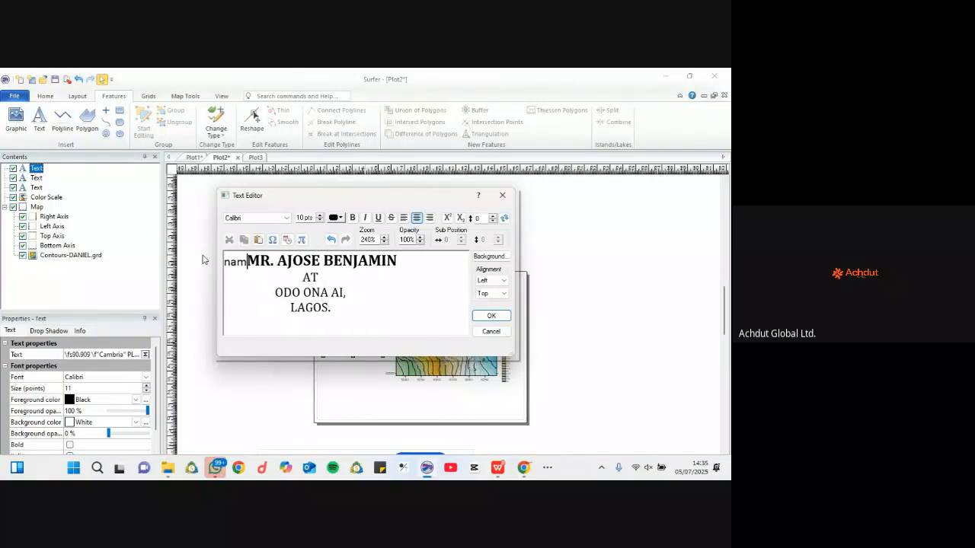
{"action": "key", "text": "BackSpace"}
{"action": "key", "text": "BackSpace"}
{"action": "key", "text": "BackSpace"}
{"action": "key", "text": "BackSpace"}
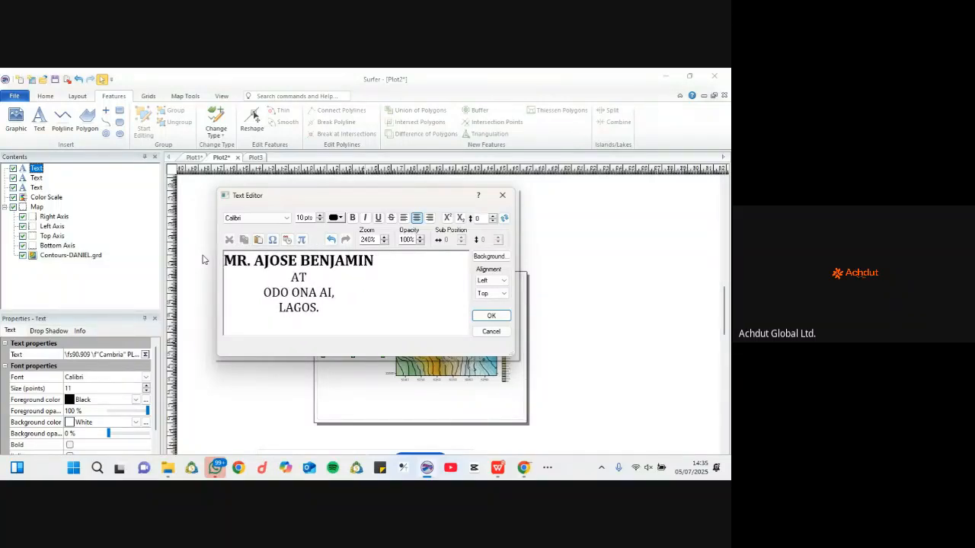
{"action": "type", "text": "NAME:"}
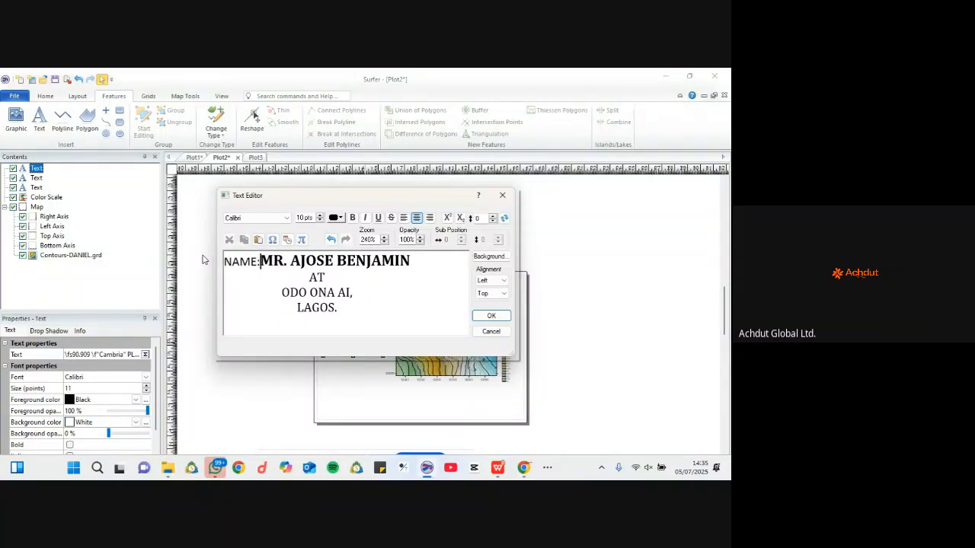
Step: Replace the location lines with SCHOOL: and ADDRESS: labels
{"action": "left_click_drag", "start_coordinate": [370, 330], "coordinate": [279, 271]}
{"action": "key", "text": "BackSpace"}
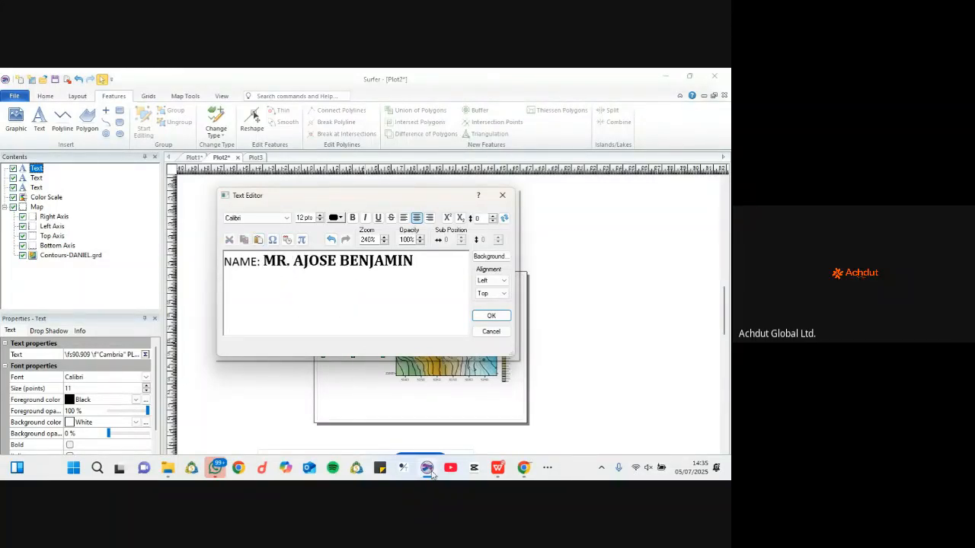
{"action": "type", "text": "SCHOOOL"}
{"action": "key", "text": "BackSpace"}
{"action": "key", "text": "BackSpace"}
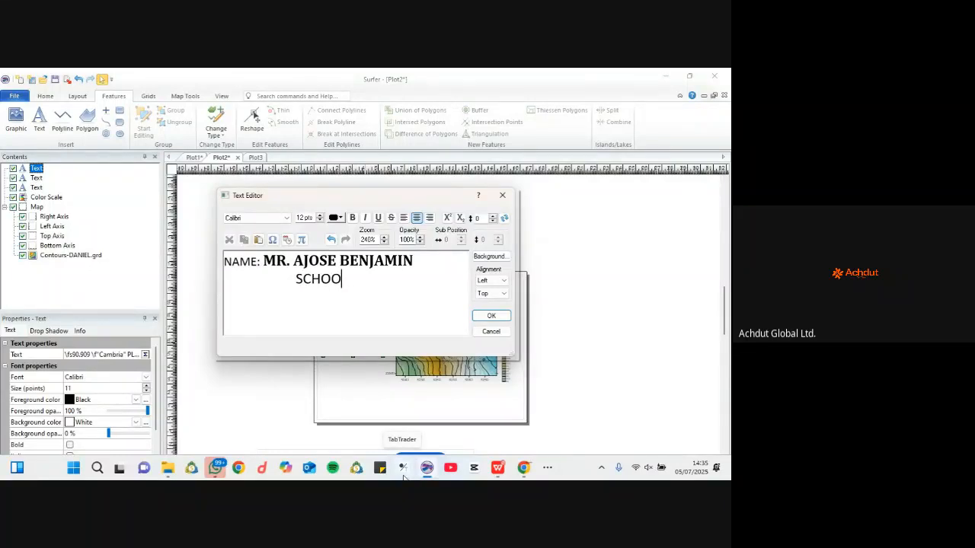
{"action": "type", "text": "L:"}
{"action": "key", "text": "Return"}
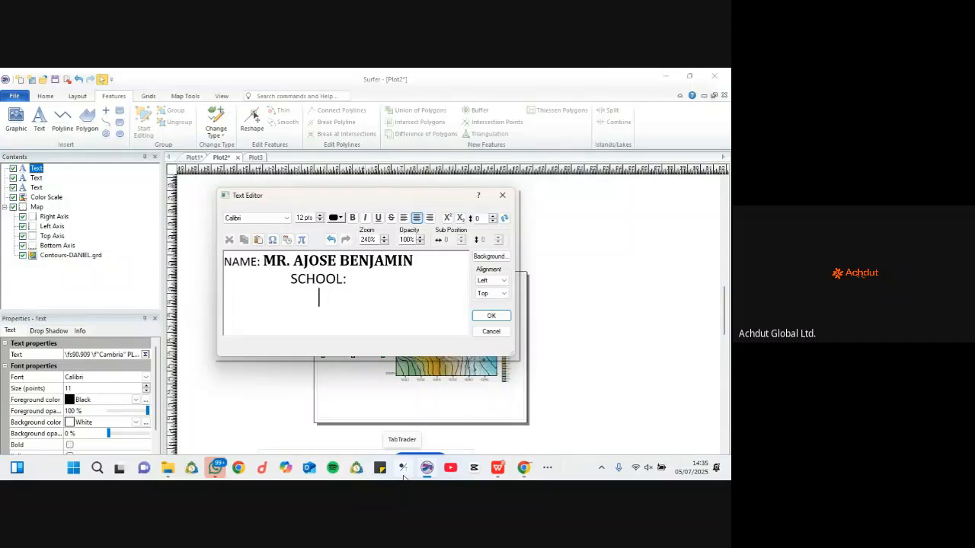
{"action": "type", "text": "ADDRESS:"}
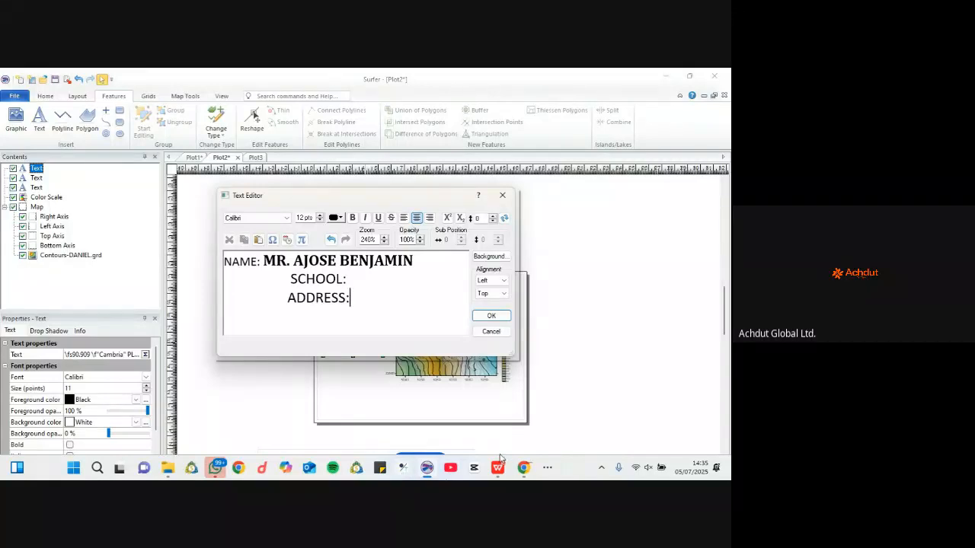
{"action": "left_click", "coordinate": [491, 315]}
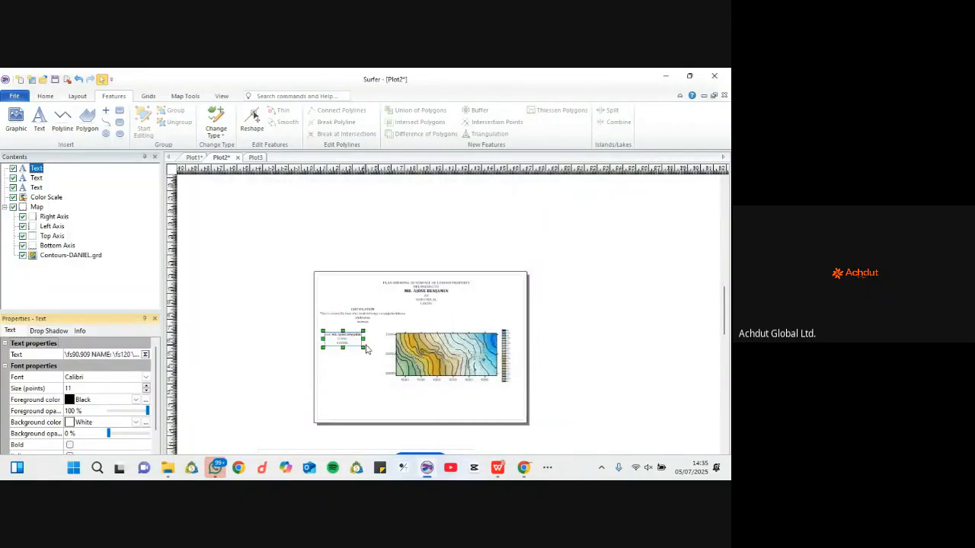
Step: Move the name block next to the contour map
{"action": "left_click_drag", "start_coordinate": [342, 339], "coordinate": [363, 338]}
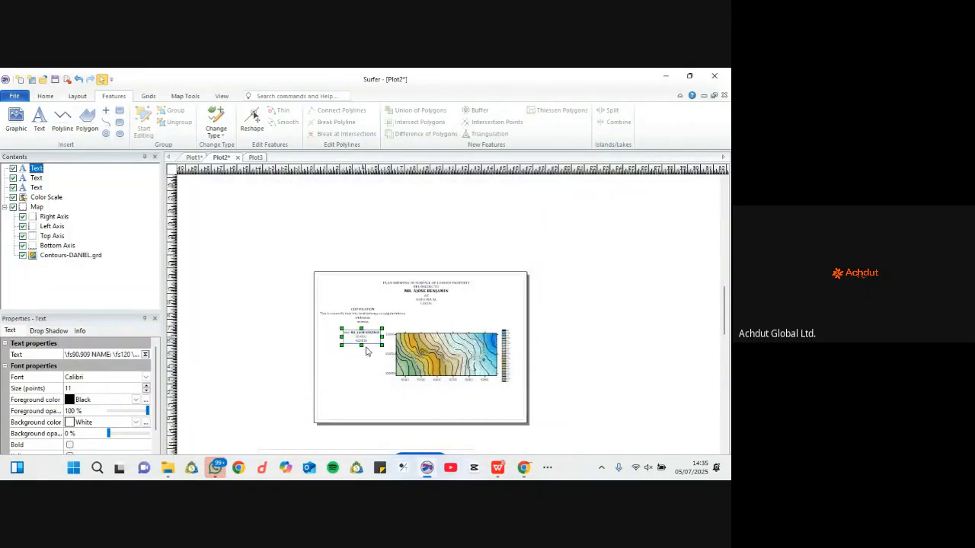
{"action": "double_click", "coordinate": [369, 370]}
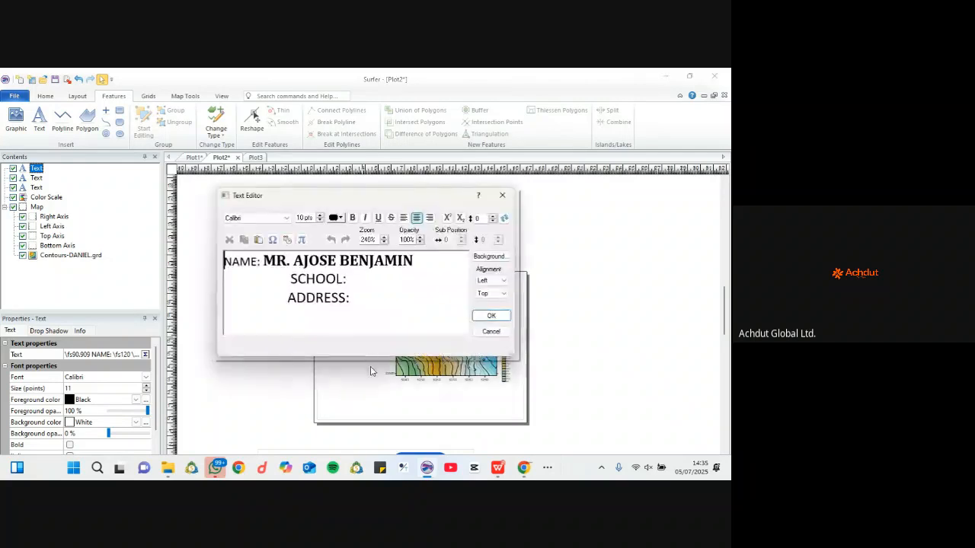
{"action": "left_click", "coordinate": [503, 197]}
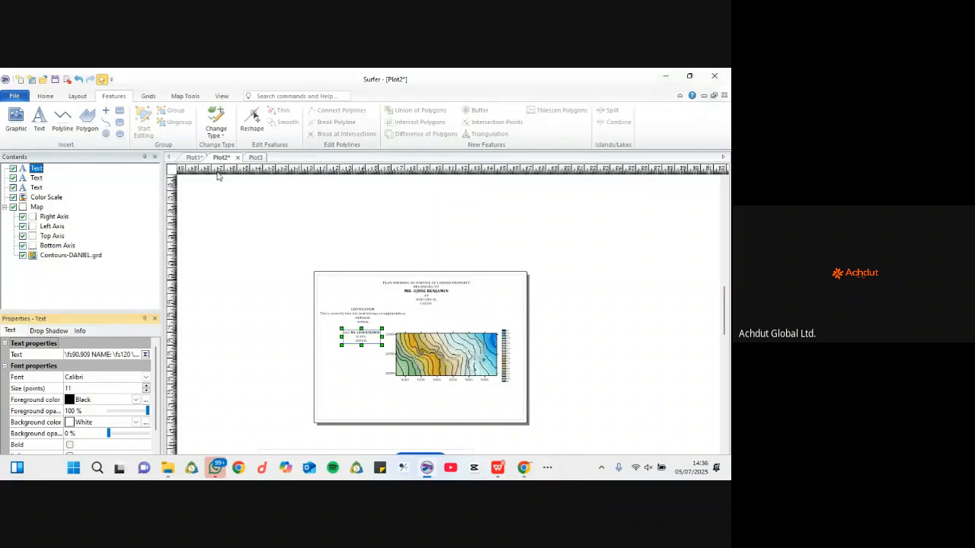
Step: Select the Contours-DANIEL.grd map and add a map scale bar beneath it
{"action": "left_click", "coordinate": [185, 96]}
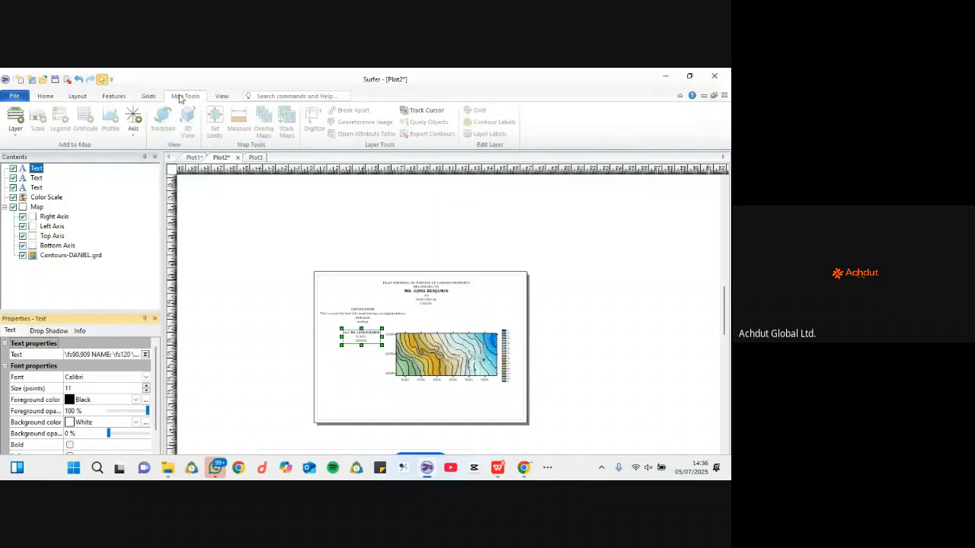
{"action": "left_click", "coordinate": [22, 127]}
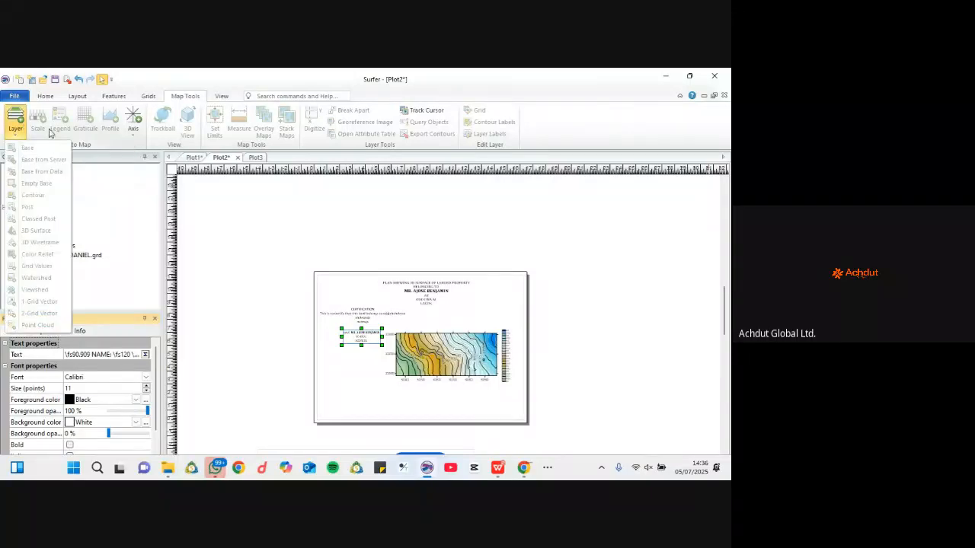
{"action": "left_click", "coordinate": [417, 352]}
{"action": "left_click", "coordinate": [418, 351]}
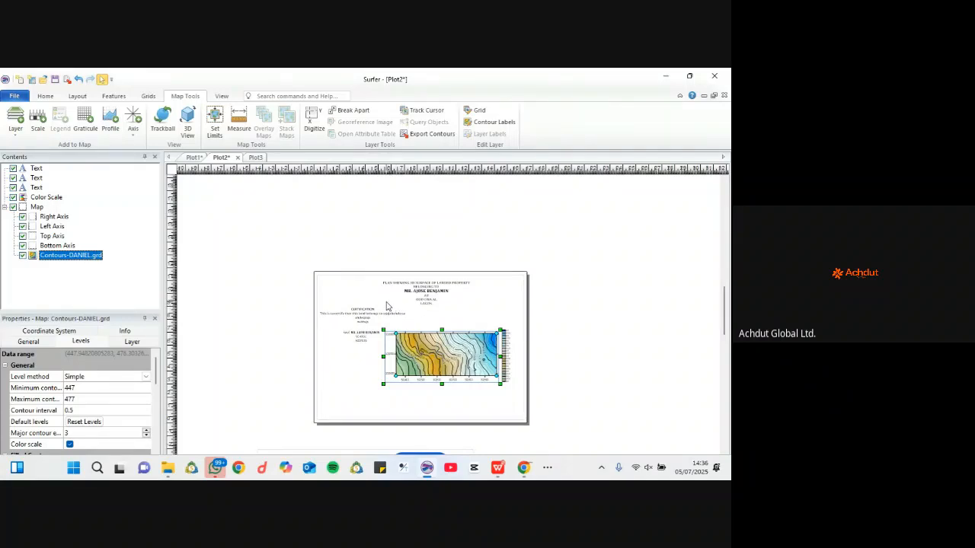
{"action": "left_click", "coordinate": [37, 118]}
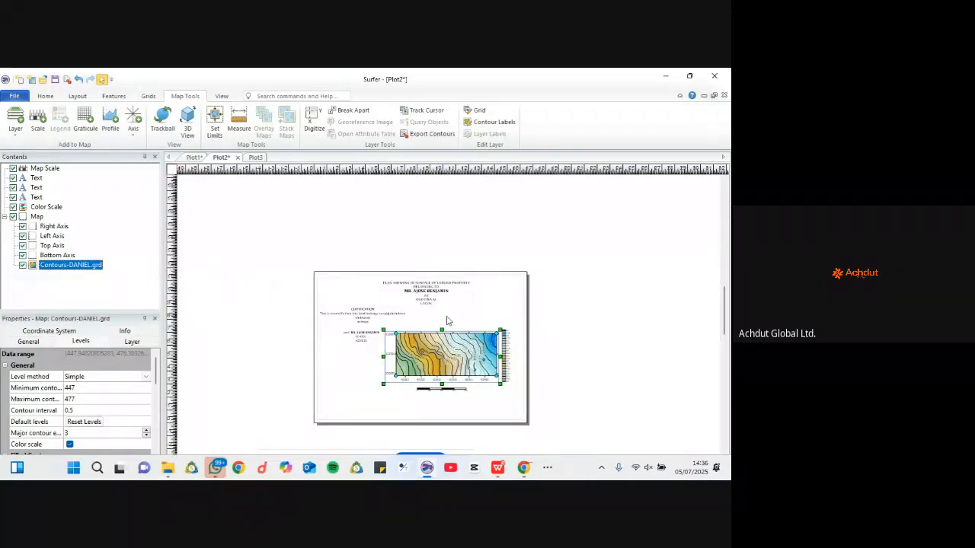
Step: Zoom in and out on the page to check the new scale bar's placement
{"action": "scroll", "coordinate": [452, 415], "scroll_direction": "up", "scroll_amount": 4}
{"action": "scroll", "coordinate": [444, 389], "scroll_direction": "up", "scroll_amount": 3}
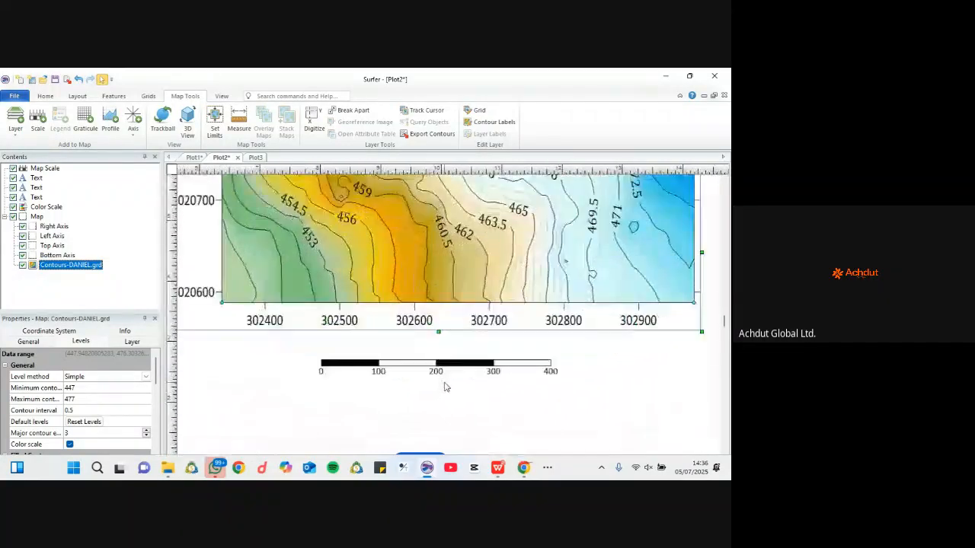
{"action": "scroll", "coordinate": [446, 381], "scroll_direction": "down", "scroll_amount": 1}
{"action": "scroll", "coordinate": [446, 374], "scroll_direction": "up", "scroll_amount": 1}
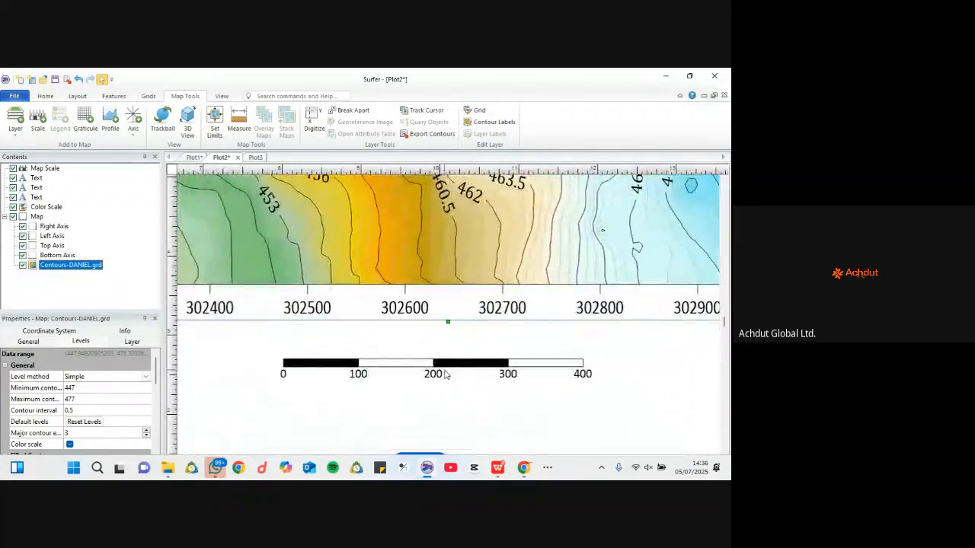
{"action": "scroll", "coordinate": [446, 375], "scroll_direction": "down", "scroll_amount": 4}
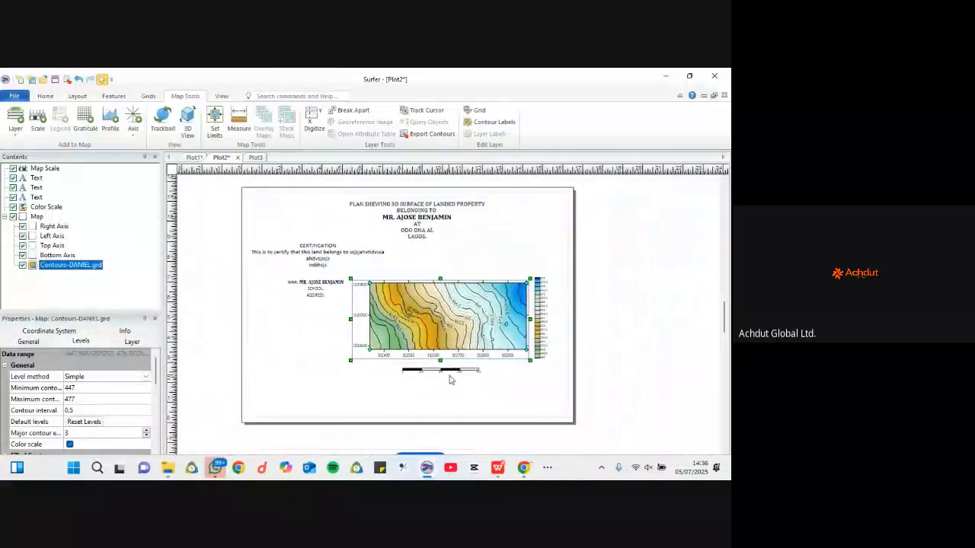
{"action": "scroll", "coordinate": [447, 377], "scroll_direction": "up", "scroll_amount": 2}
{"action": "scroll", "coordinate": [438, 373], "scroll_direction": "down", "scroll_amount": 2}
{"action": "scroll", "coordinate": [436, 373], "scroll_direction": "down", "scroll_amount": 1}
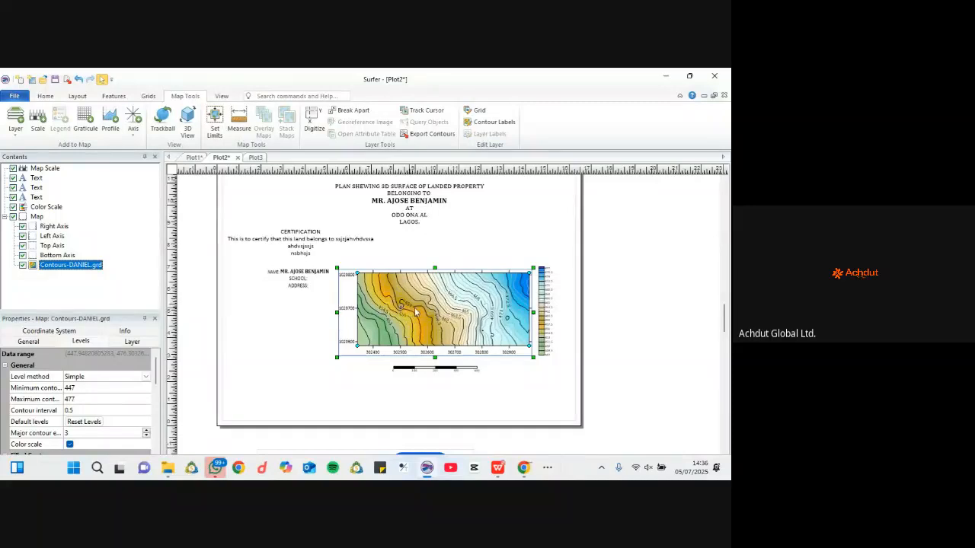
{"action": "scroll", "coordinate": [400, 326], "scroll_direction": "up", "scroll_amount": 1}
{"action": "scroll", "coordinate": [454, 301], "scroll_direction": "down", "scroll_amount": 3}
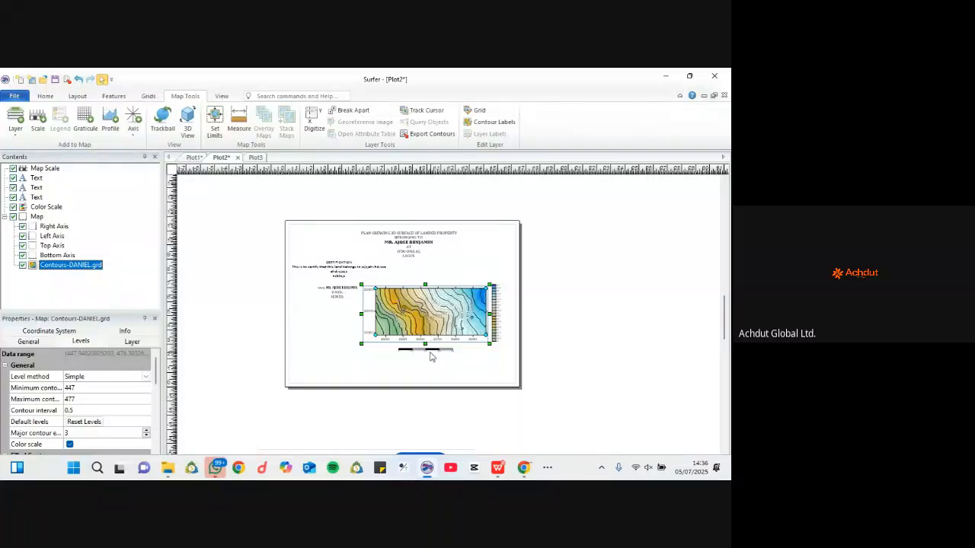
{"action": "scroll", "coordinate": [431, 355], "scroll_direction": "up", "scroll_amount": 2}
{"action": "scroll", "coordinate": [429, 346], "scroll_direction": "down", "scroll_amount": 2}
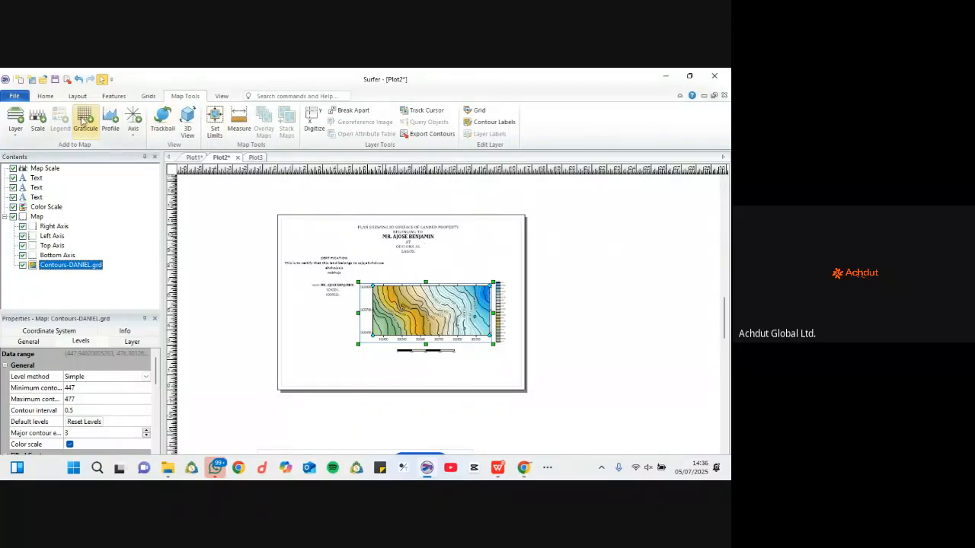
Step: Drag the contour map and its colour scale off the page to the right
{"action": "left_click", "coordinate": [45, 96]}
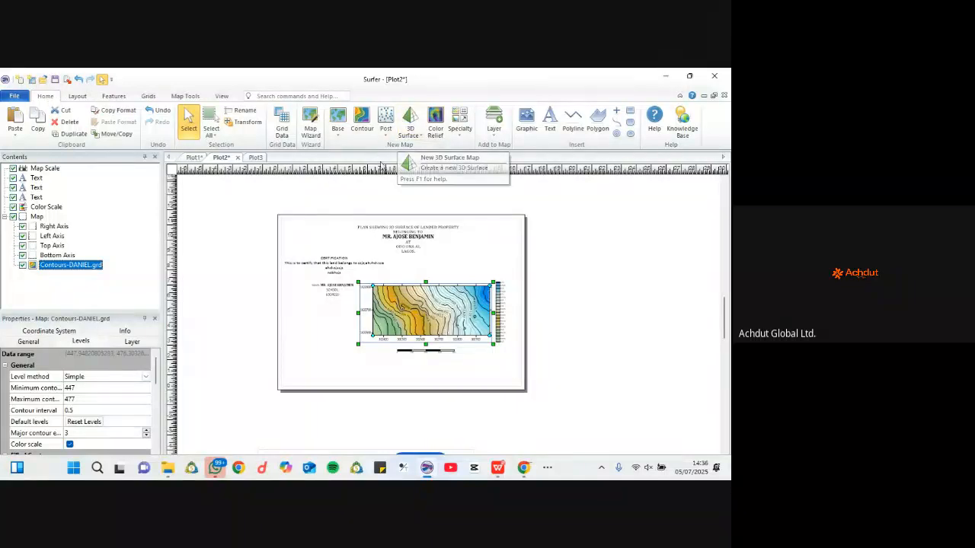
{"action": "left_click_drag", "start_coordinate": [447, 301], "coordinate": [645, 249]}
{"action": "left_click_drag", "start_coordinate": [501, 311], "coordinate": [622, 326]}
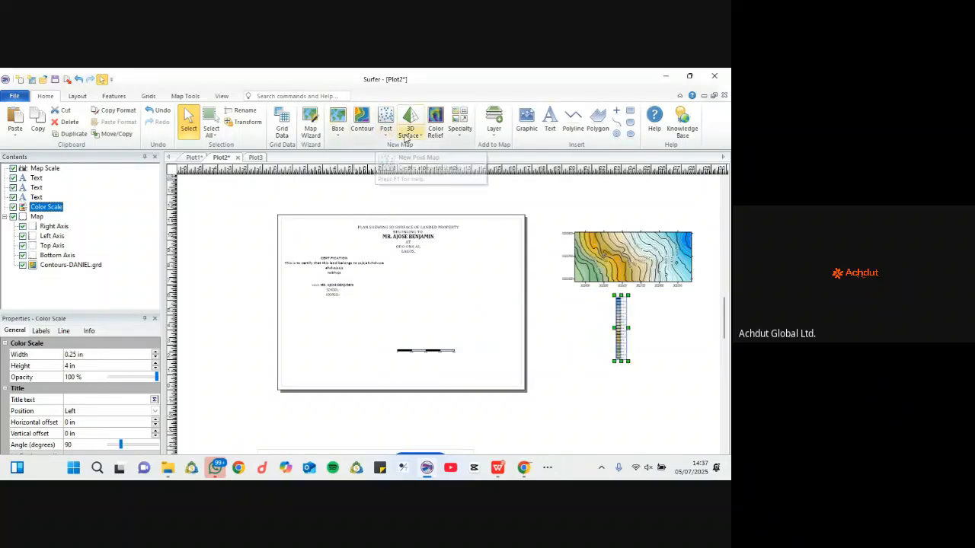
Step: Create a new 3D surface map from the DANIEL.grd grid file
{"action": "left_click", "coordinate": [419, 137]}
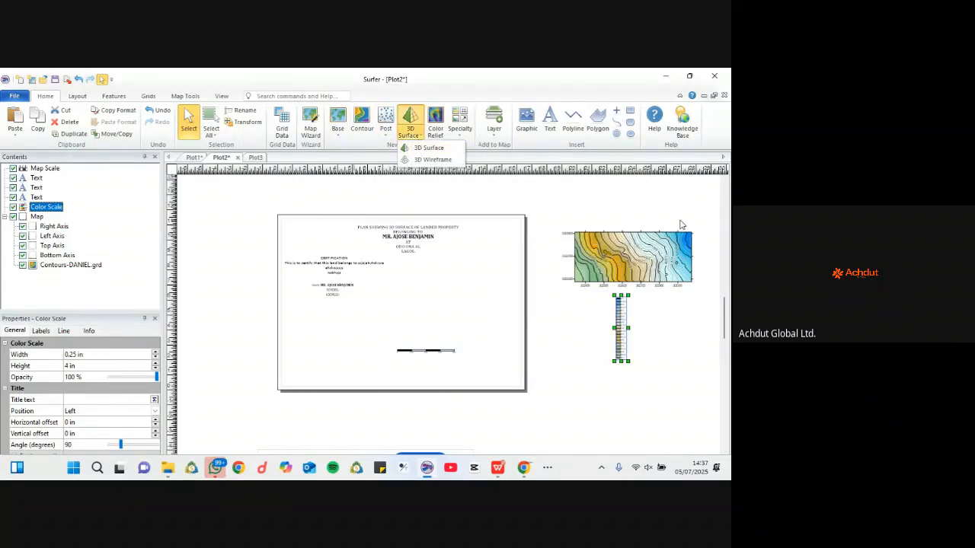
{"action": "left_click", "coordinate": [428, 149]}
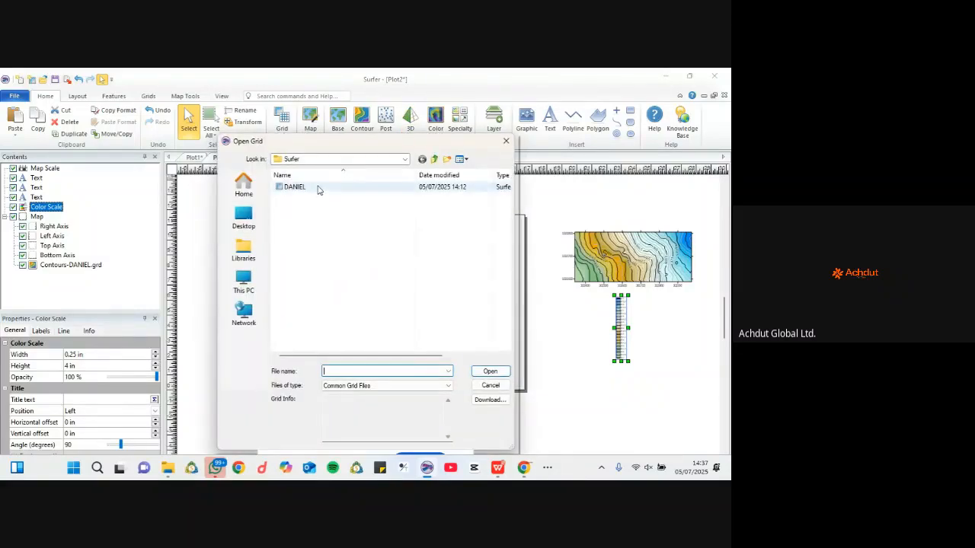
{"action": "left_click", "coordinate": [318, 188]}
{"action": "left_click", "coordinate": [490, 371]}
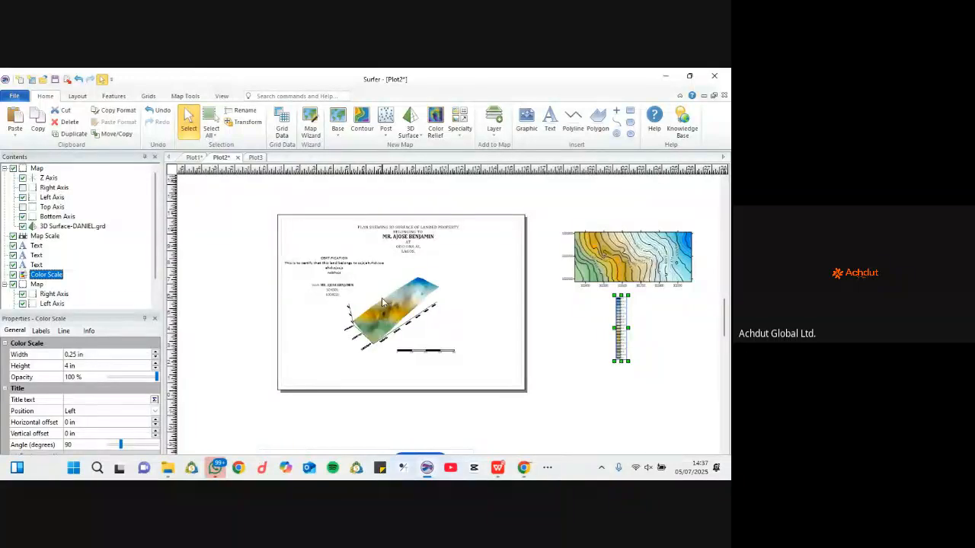
Step: Stretch the 3D Surface-DANIEL.grd map wider and move it up-right beside the name block
{"action": "scroll", "coordinate": [383, 297], "scroll_direction": "up", "scroll_amount": 2}
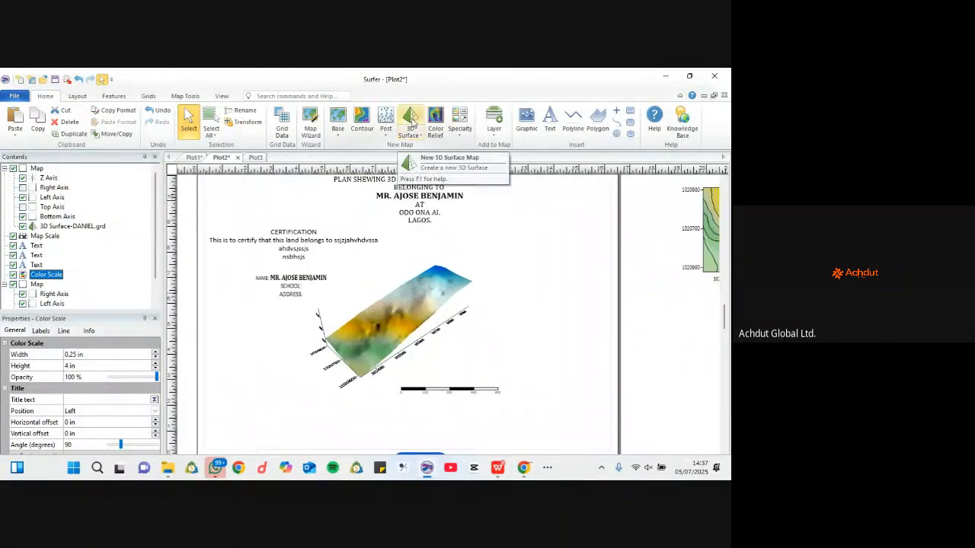
{"action": "left_click", "coordinate": [421, 137]}
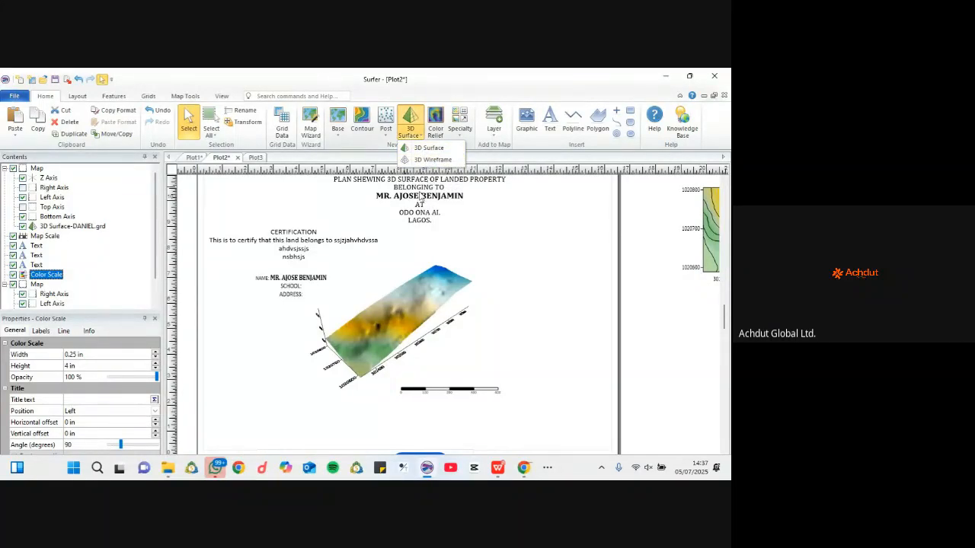
{"action": "left_click", "coordinate": [449, 314]}
{"action": "left_click", "coordinate": [436, 303]}
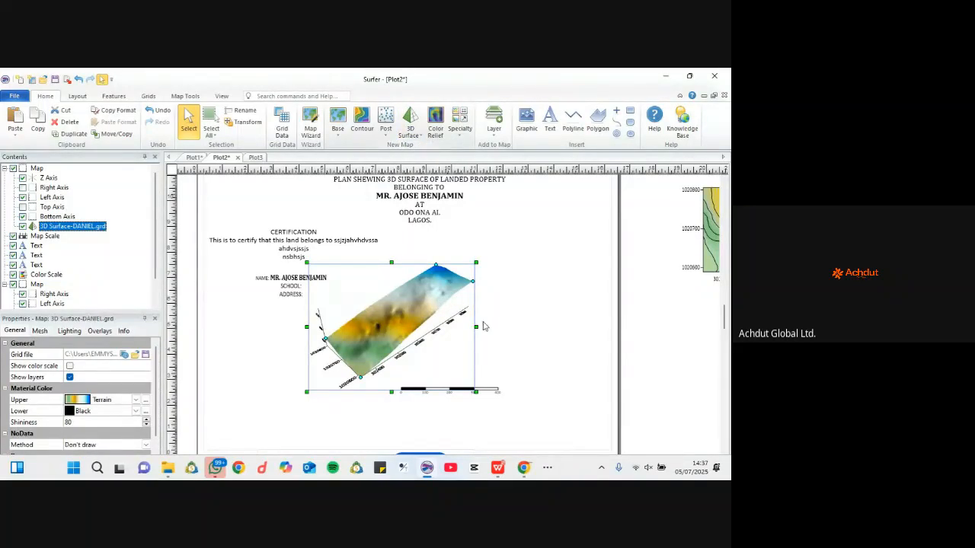
{"action": "left_click_drag", "start_coordinate": [476, 326], "coordinate": [543, 326]}
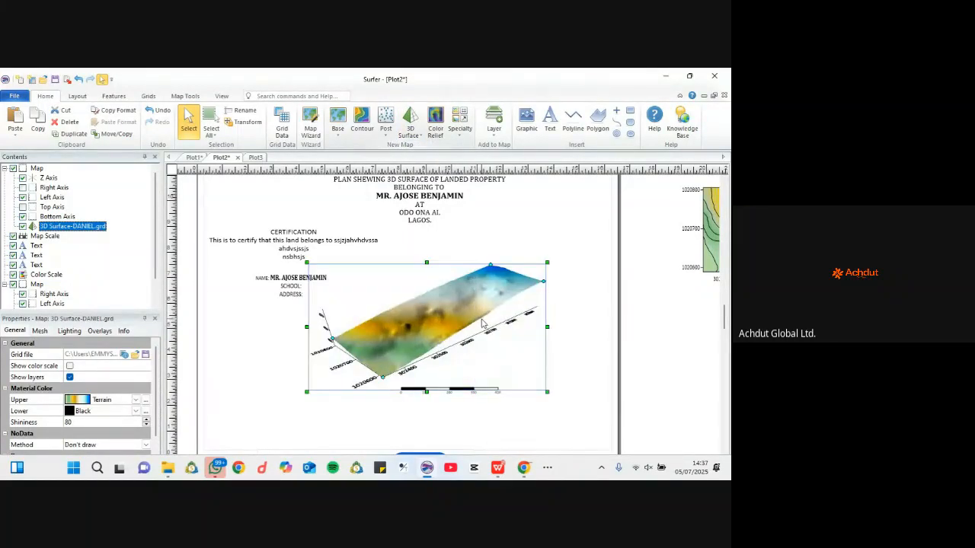
{"action": "left_click_drag", "start_coordinate": [483, 319], "coordinate": [513, 306]}
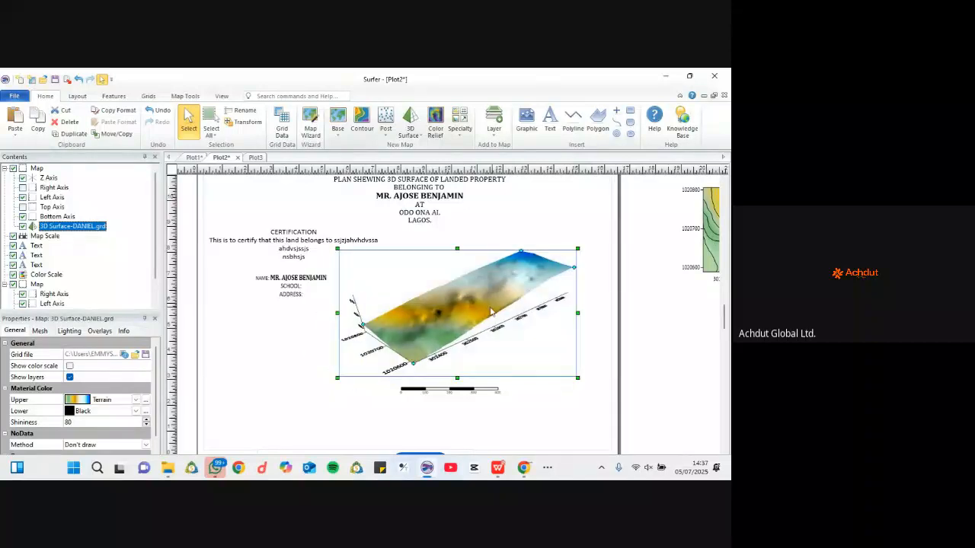